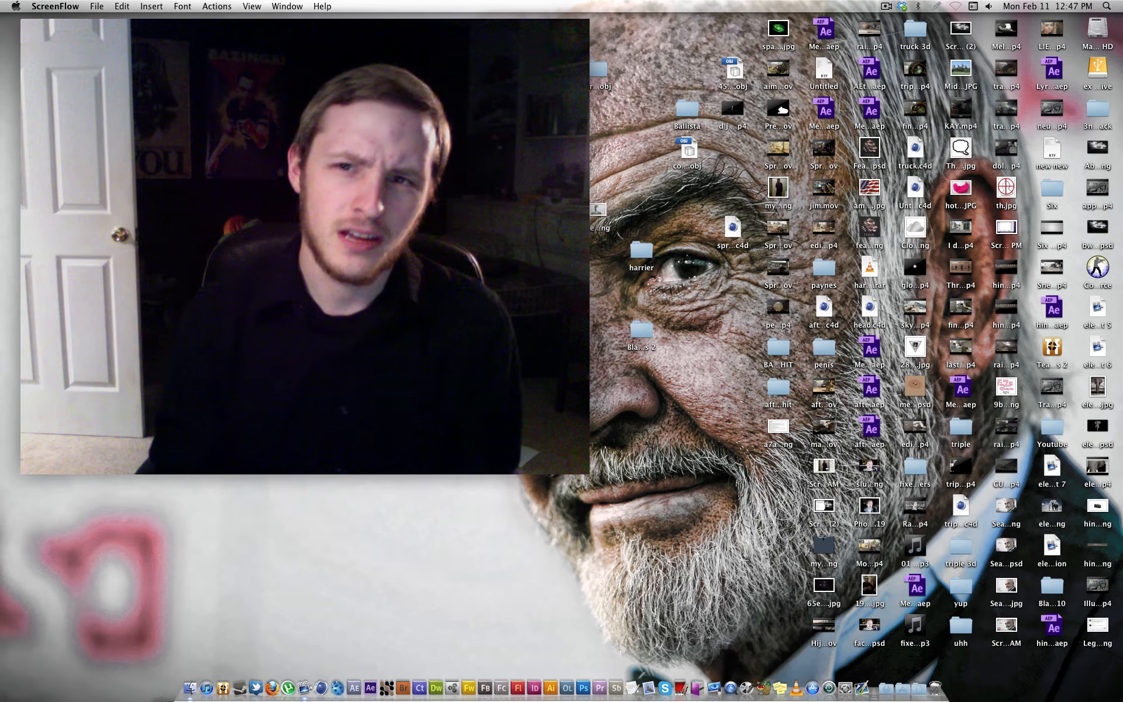
- Switch to After Effects and create a 1280 x 720 px composition at 59.94 fps with a duration of 0;00;10;25
{"action": "left_click", "coordinate": [354, 687]}
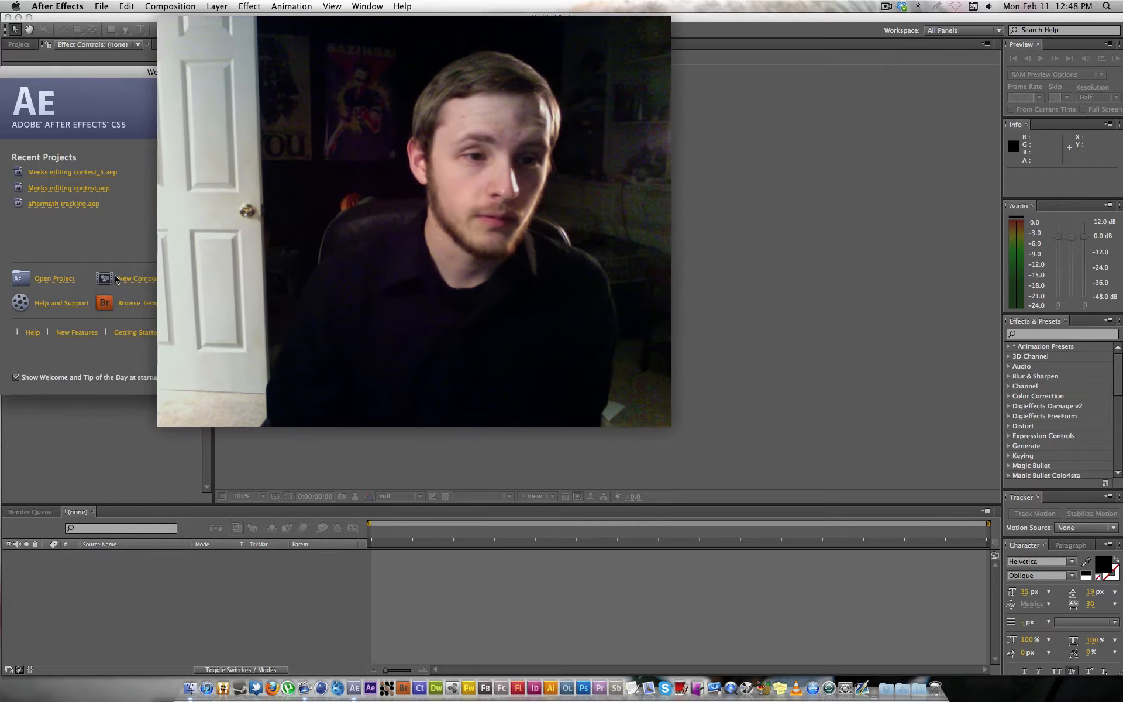
{"action": "left_click", "coordinate": [123, 279]}
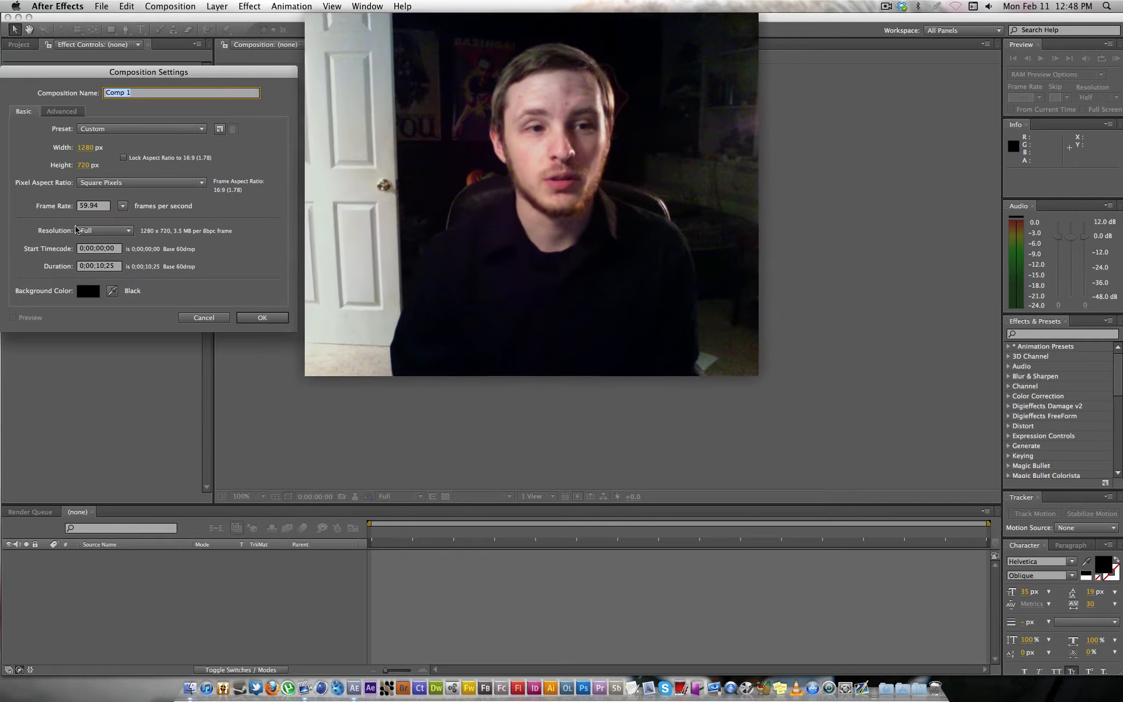
{"action": "left_click", "coordinate": [246, 318]}
{"action": "key", "text": "comma"}
{"action": "key", "text": "comma"}
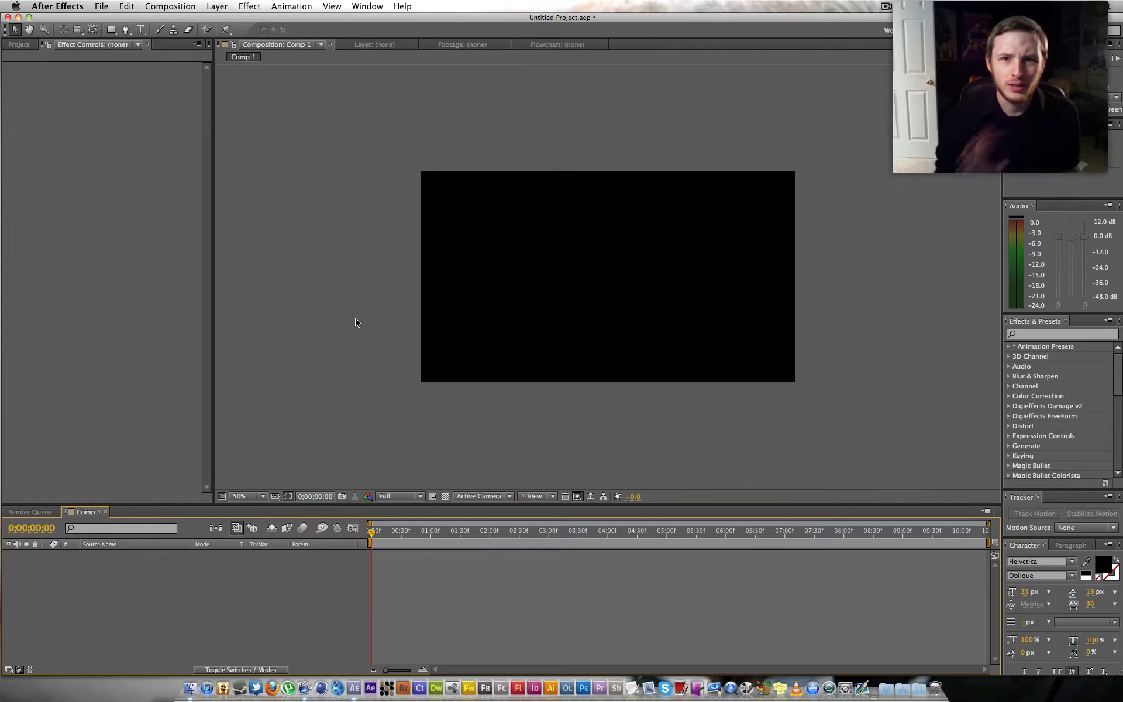
- Import the footage file "Spratt – 5 Man Raid.mp4" from the Killfeeds folder and add it to the Comp 1 timeline
{"action": "left_click", "coordinate": [162, 232]}
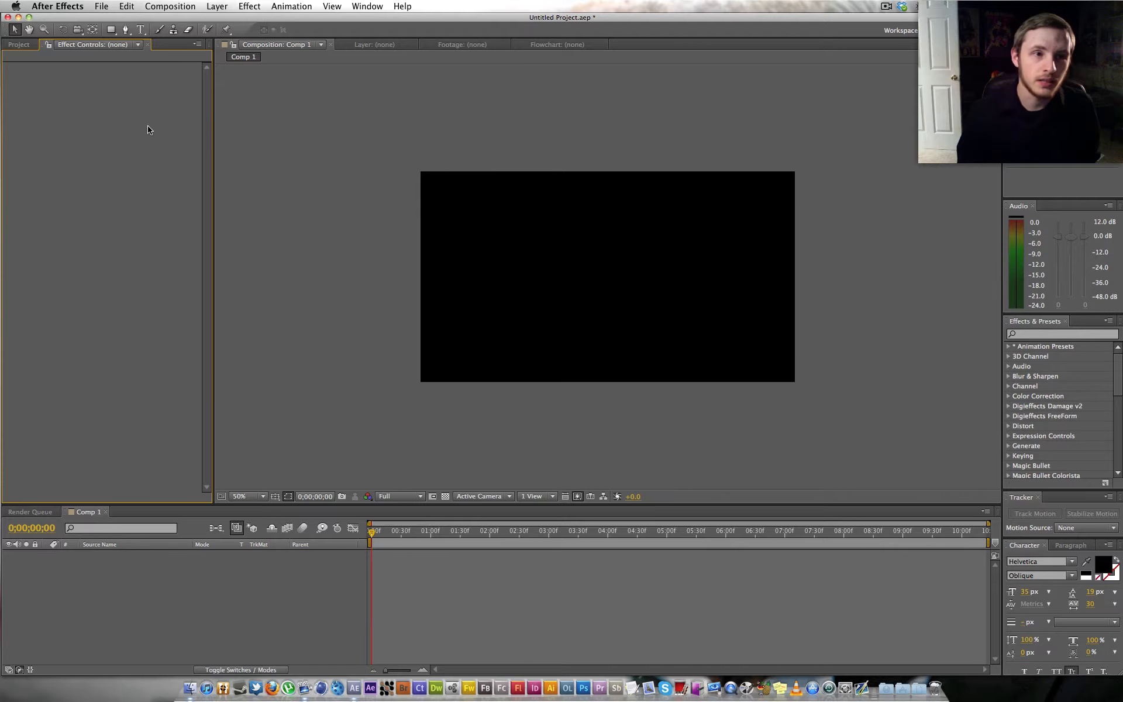
{"action": "left_click", "coordinate": [18, 44]}
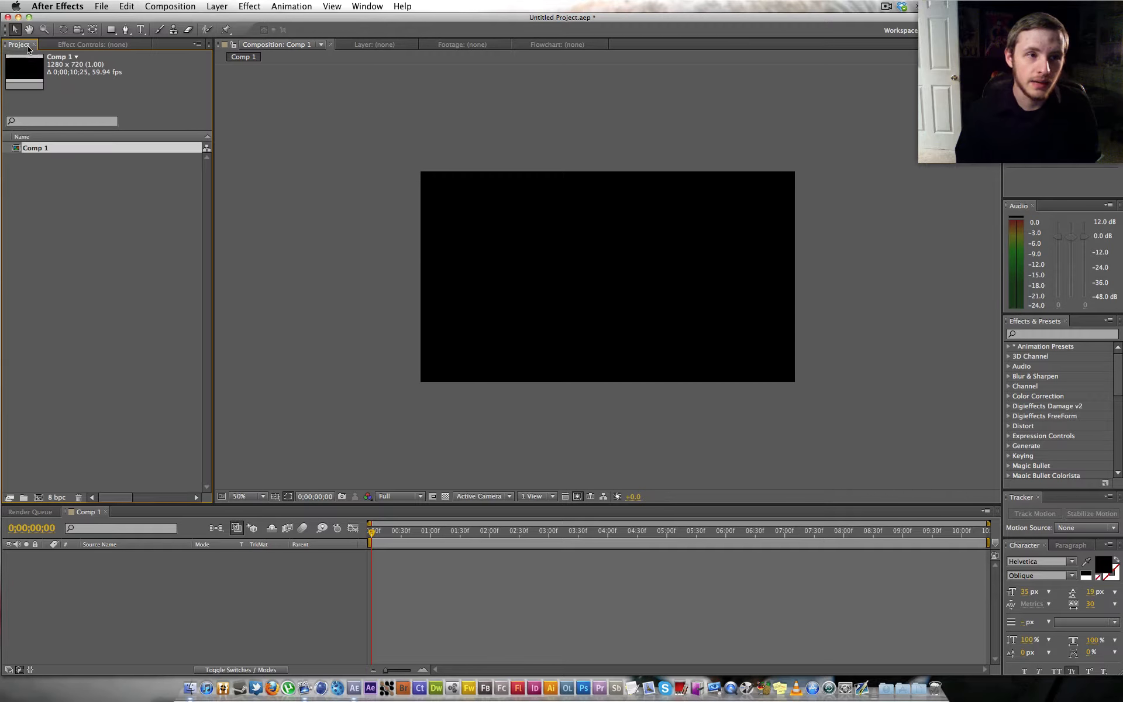
{"action": "double_click", "coordinate": [109, 274]}
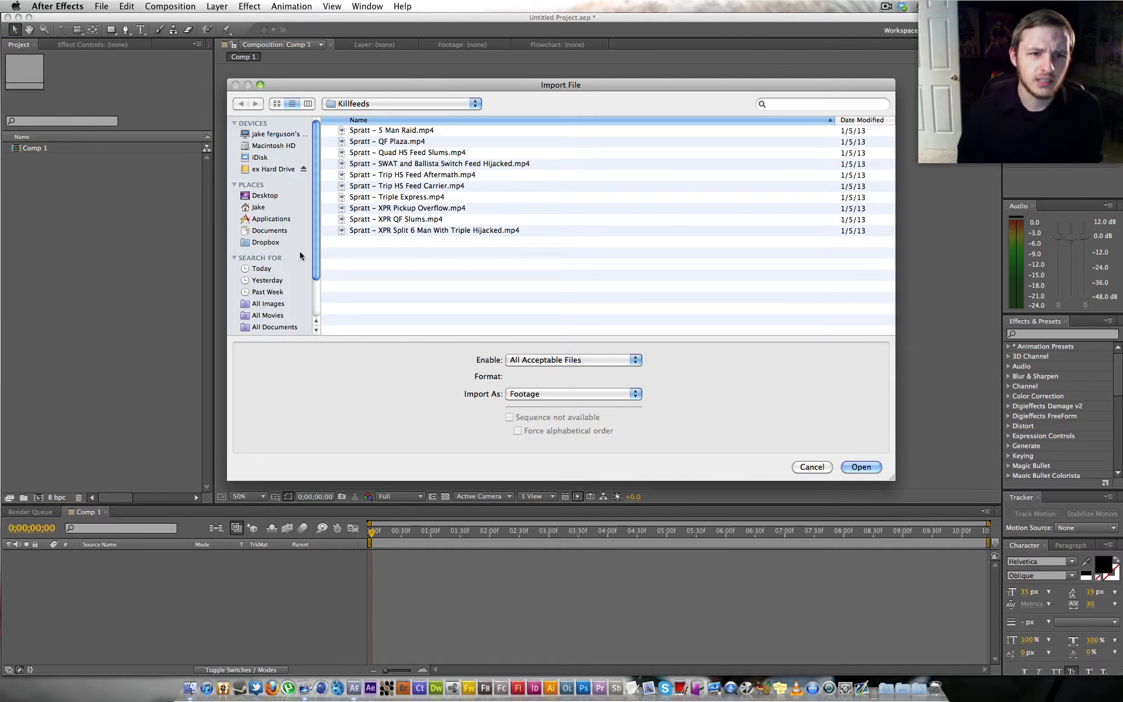
{"action": "left_click", "coordinate": [379, 131]}
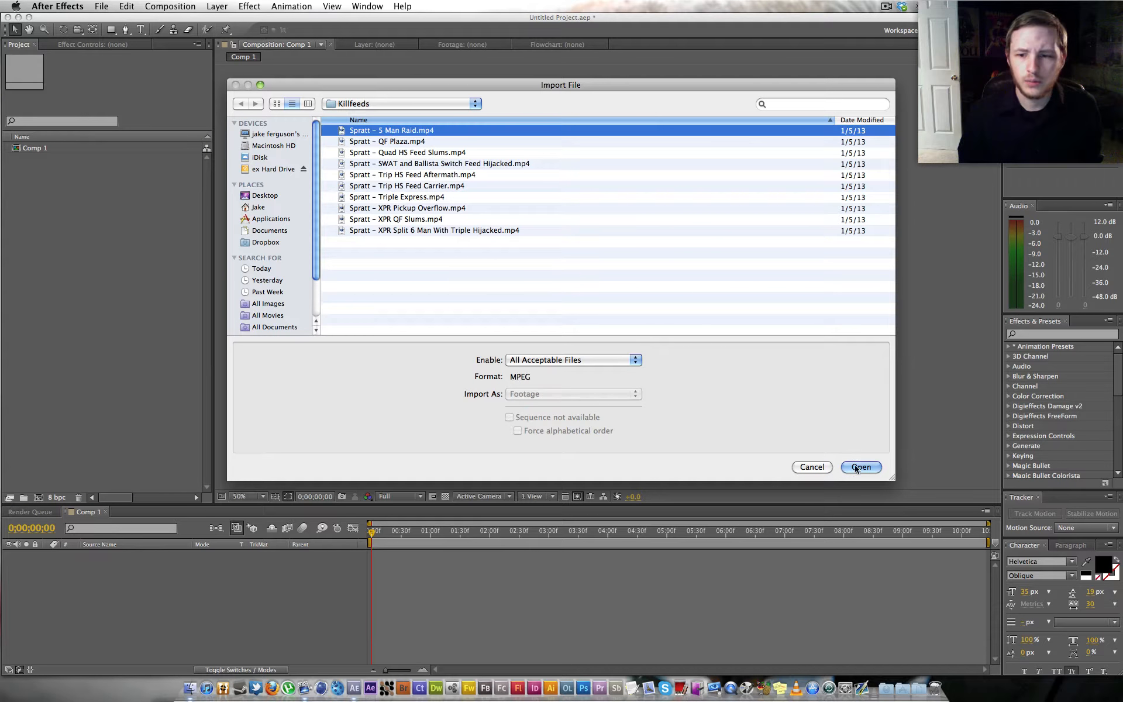
{"action": "left_click", "coordinate": [874, 472]}
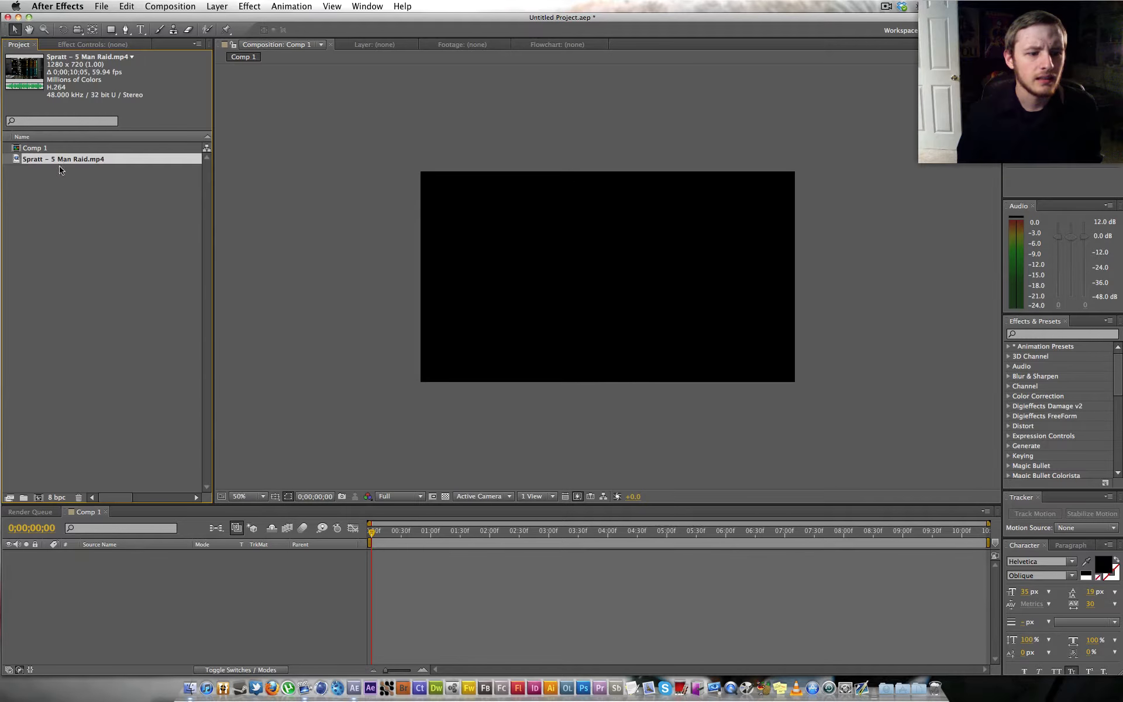
{"action": "left_click_drag", "start_coordinate": [79, 570], "coordinate": [82, 573]}
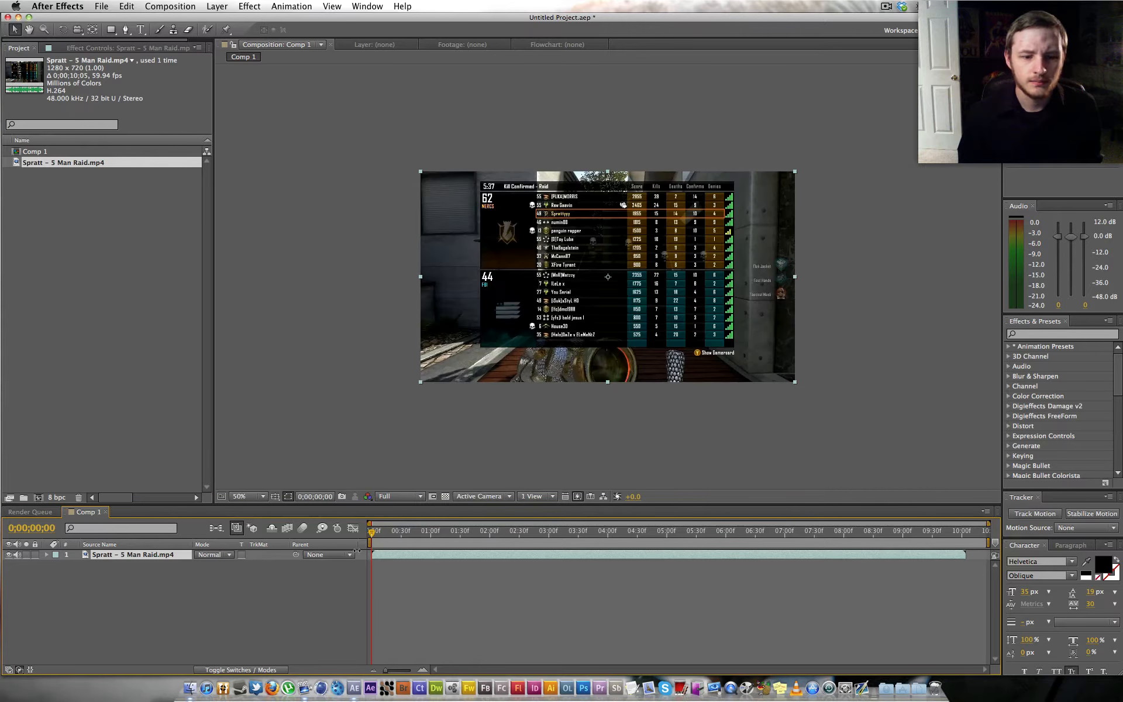
- Slide the clip 12 frames earlier, end the work area at 0;00;03;12 and trim the comp to it
{"action": "left_click_drag", "start_coordinate": [429, 558], "coordinate": [418, 558]}
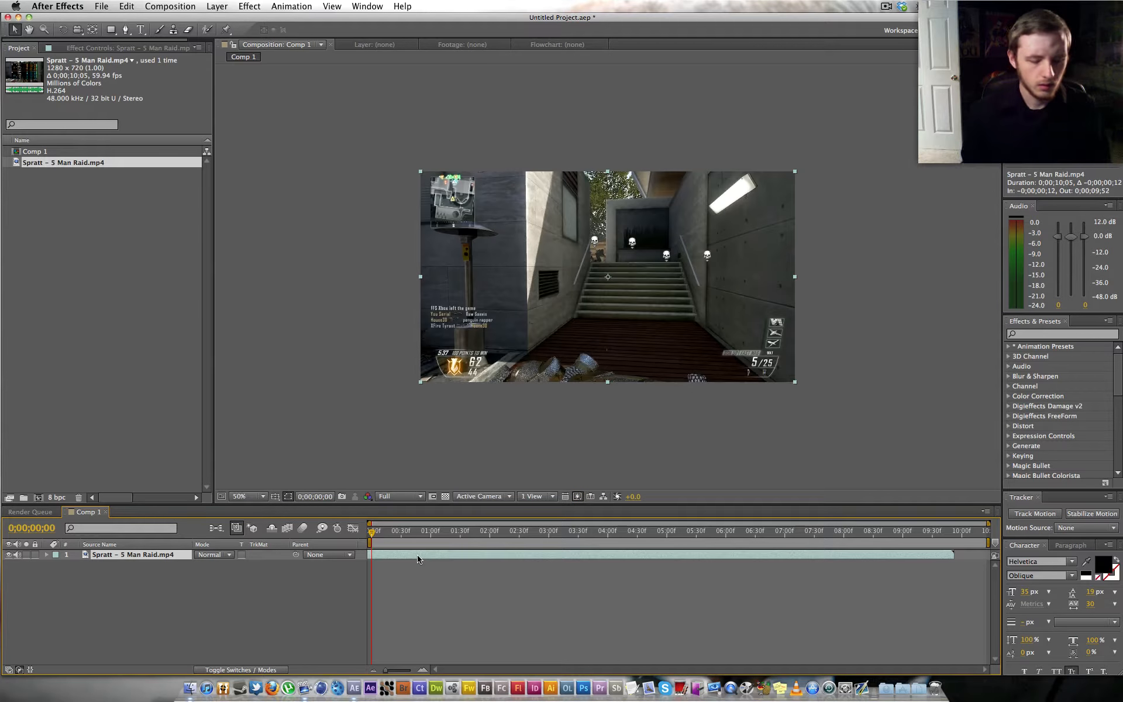
{"action": "left_click_drag", "start_coordinate": [387, 534], "coordinate": [560, 516]}
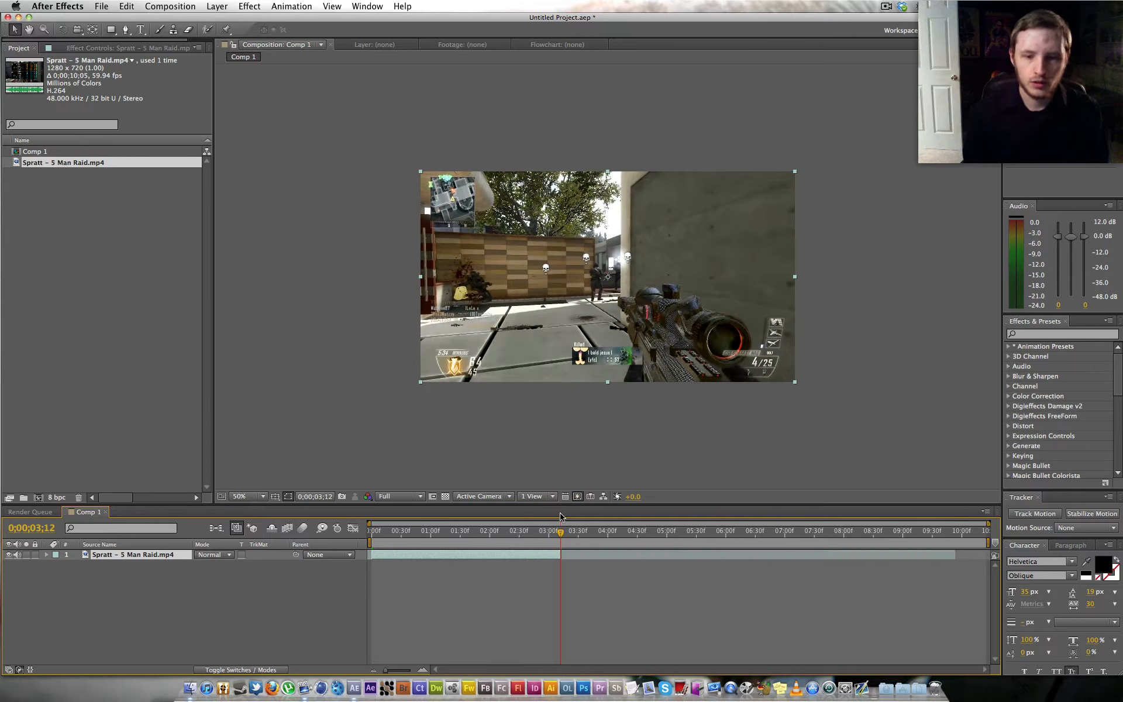
{"action": "key", "text": "n"}
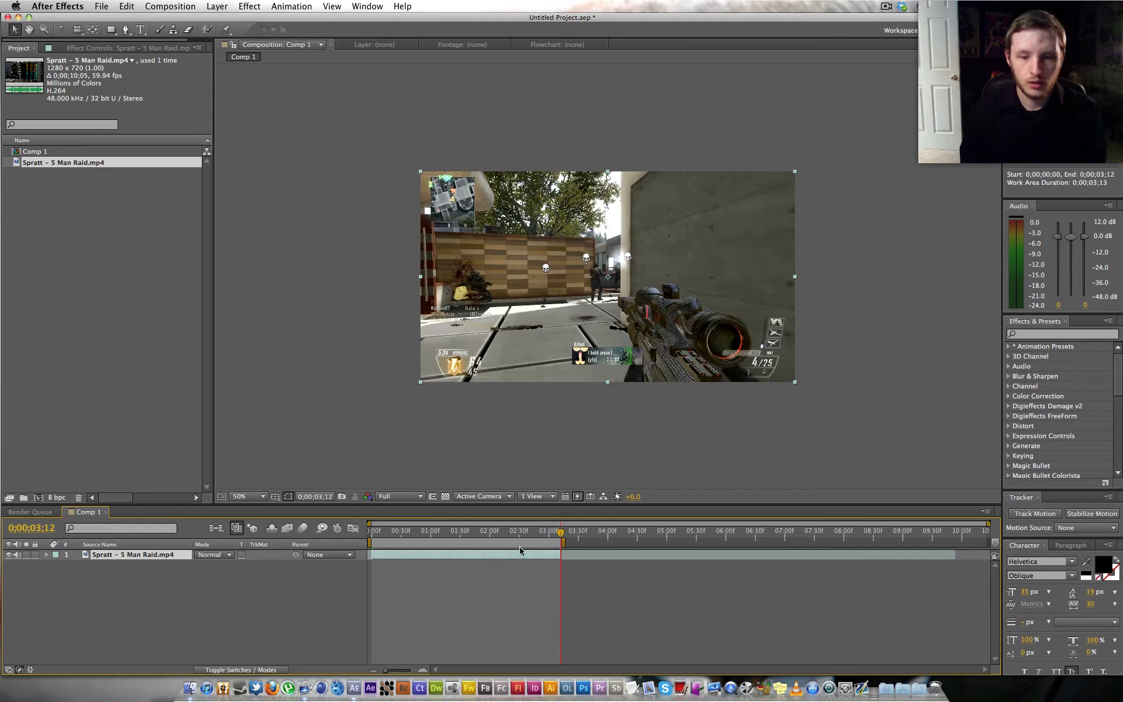
{"action": "right_click", "coordinate": [522, 548]}
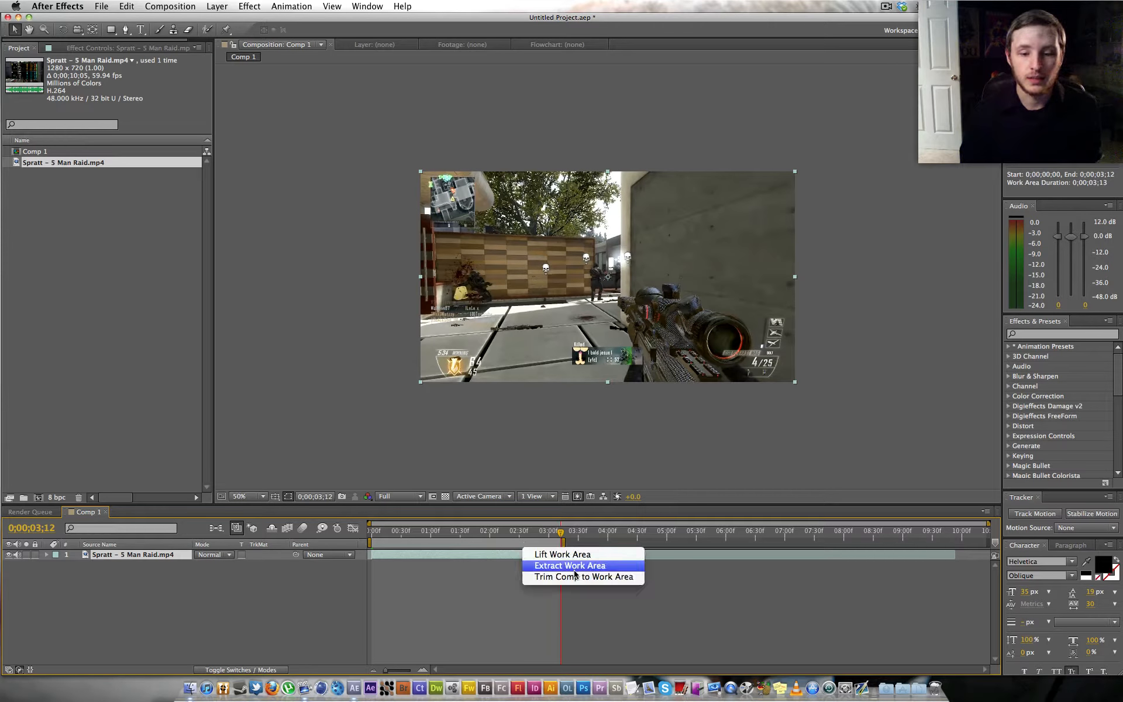
{"action": "left_click", "coordinate": [547, 577]}
- Start the work area at 0;00;01;14 and trim the comp to it
{"action": "left_click", "coordinate": [381, 535]}
{"action": "left_click_drag", "start_coordinate": [384, 538], "coordinate": [608, 558]}
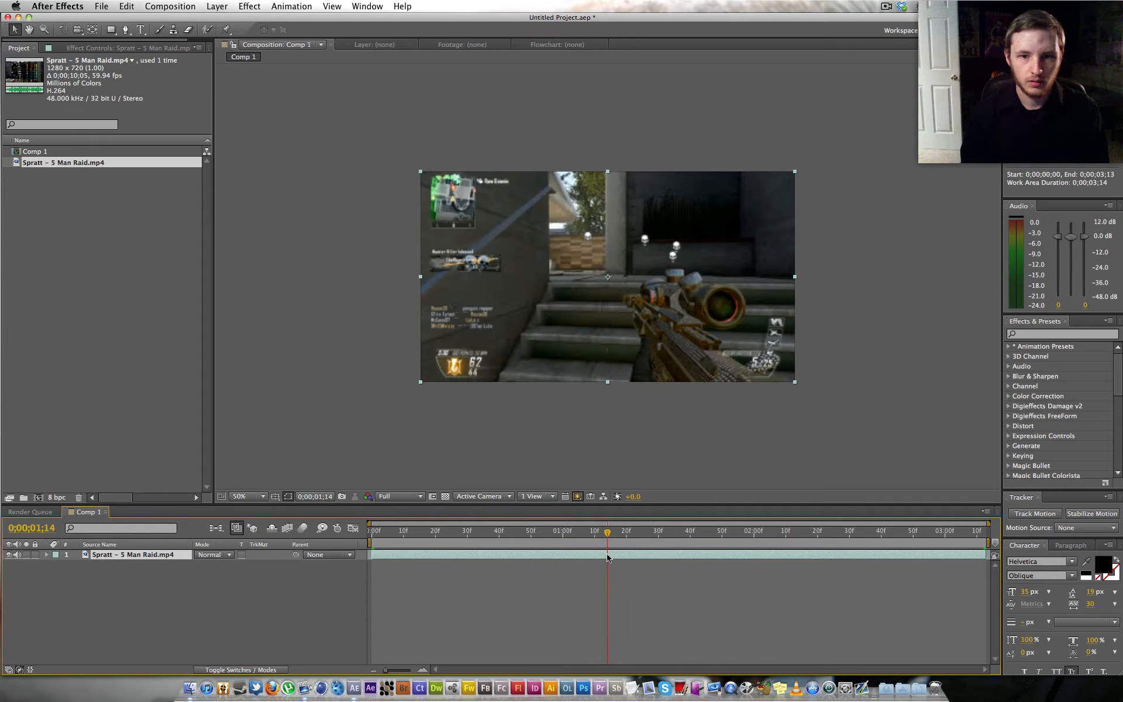
{"action": "key", "text": "b"}
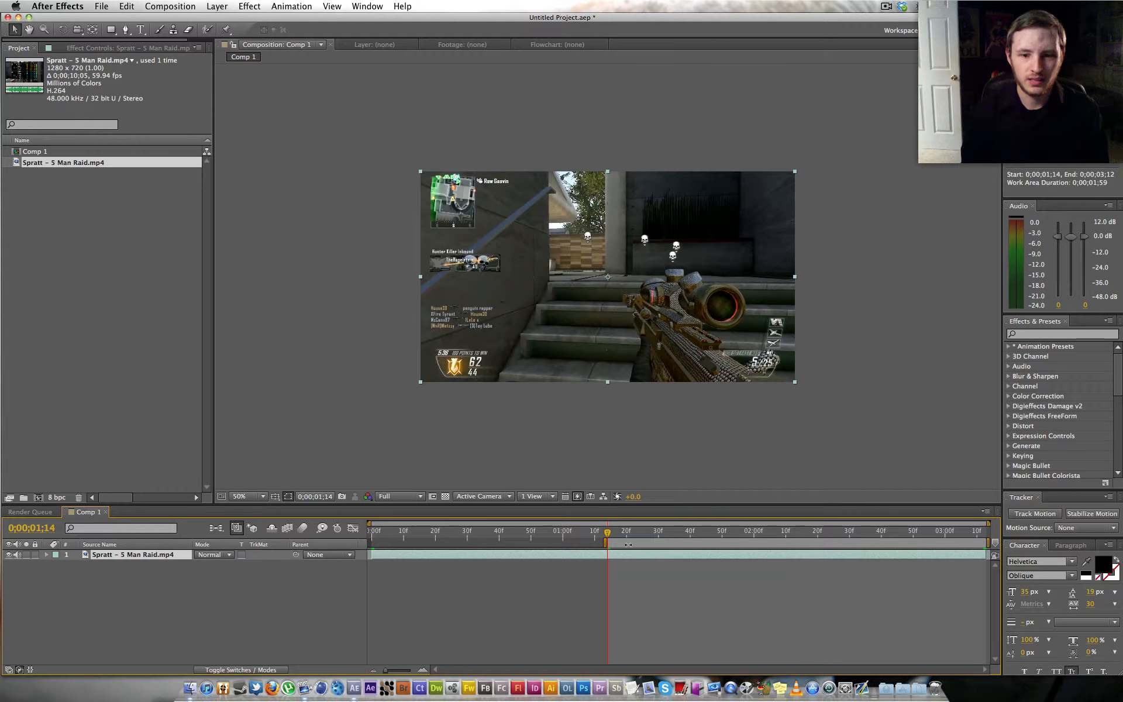
{"action": "left_click_drag", "start_coordinate": [609, 533], "coordinate": [471, 530]}
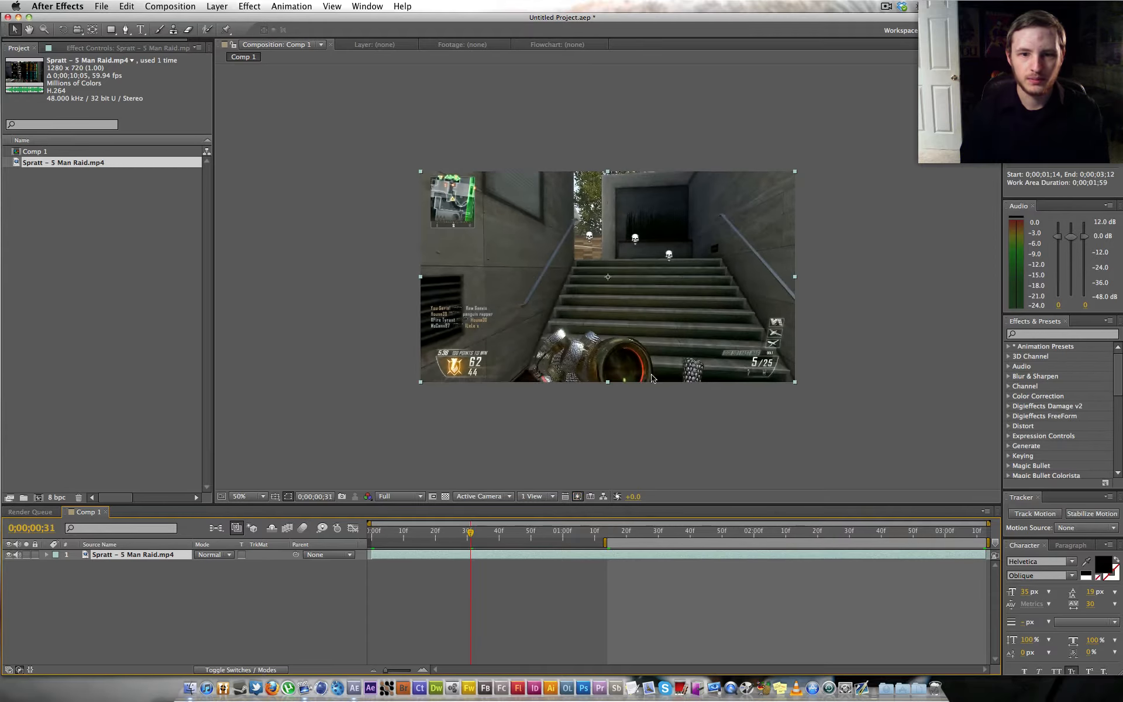
{"action": "left_click_drag", "start_coordinate": [608, 533], "coordinate": [665, 533]}
{"action": "right_click", "coordinate": [666, 543]}
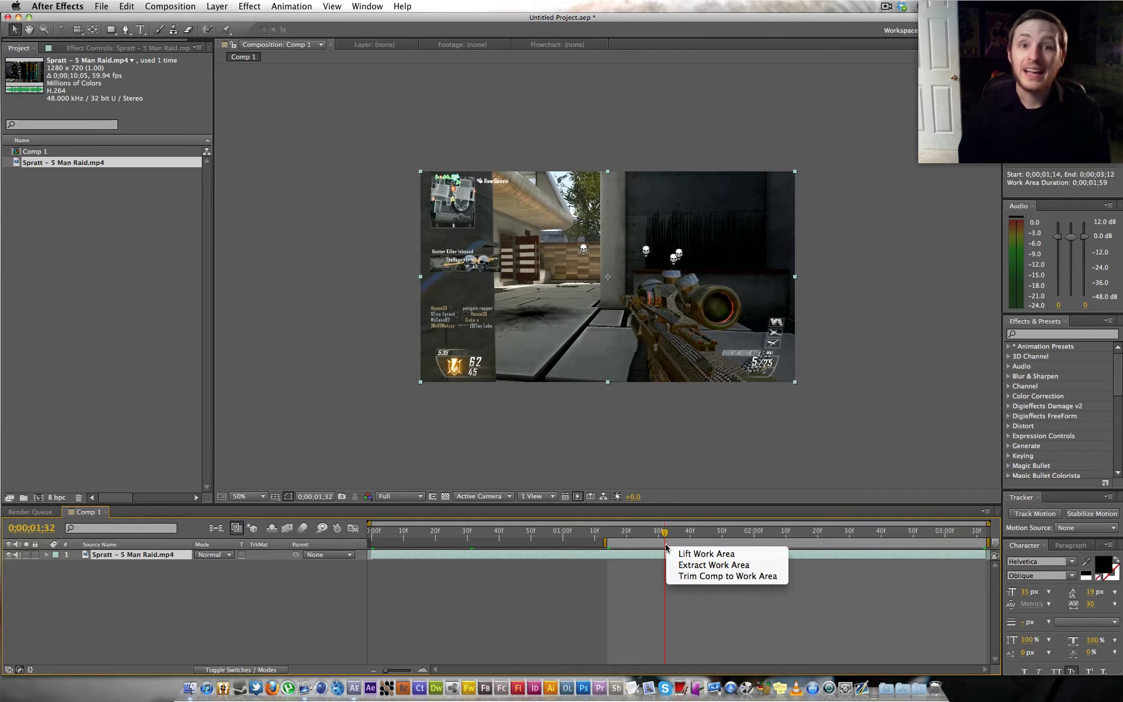
{"action": "left_click", "coordinate": [728, 577]}
- Split the clip at 0;00;01;21, where the scope is being raised
{"action": "left_click_drag", "start_coordinate": [484, 530], "coordinate": [782, 538]}
{"action": "key", "text": "Page_Down"}
{"action": "key", "text": "Page_Down"}
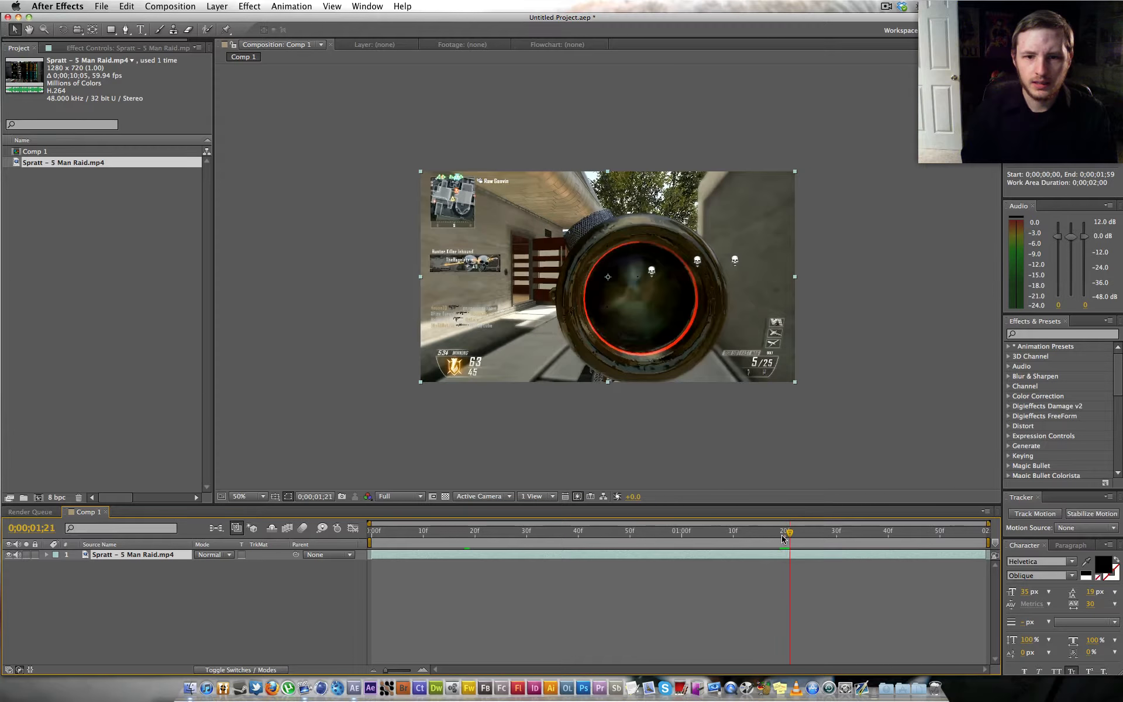
{"action": "key", "text": "Page_Up"}
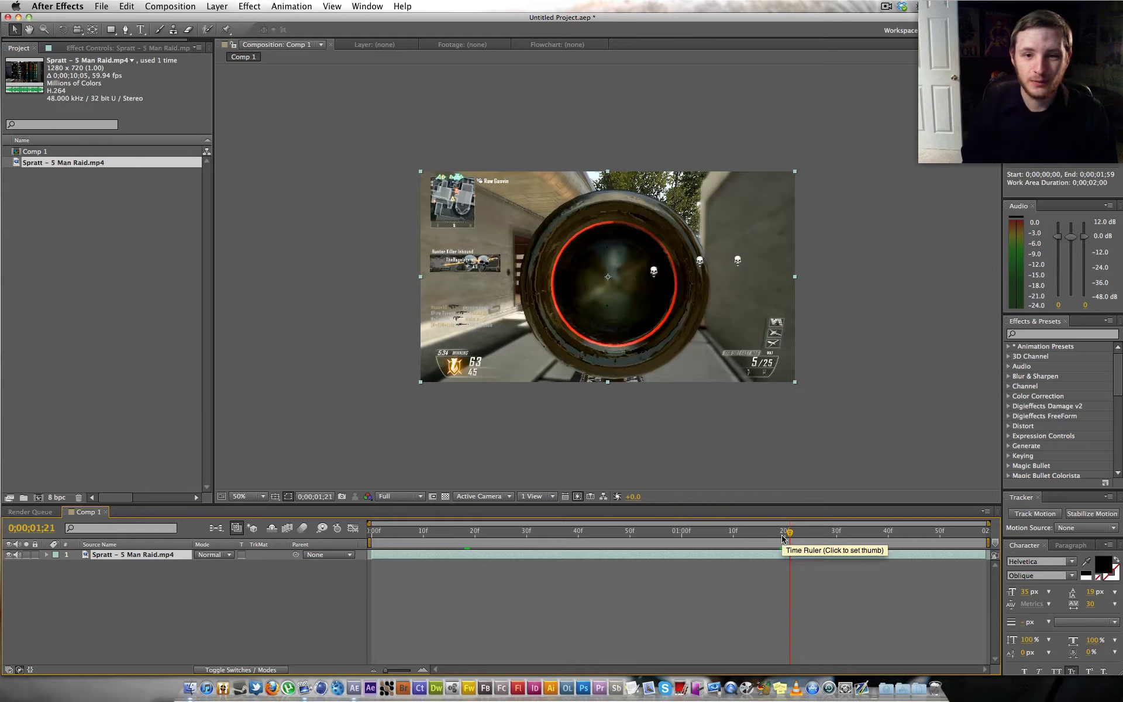
{"action": "key", "text": "super+shift+d"}
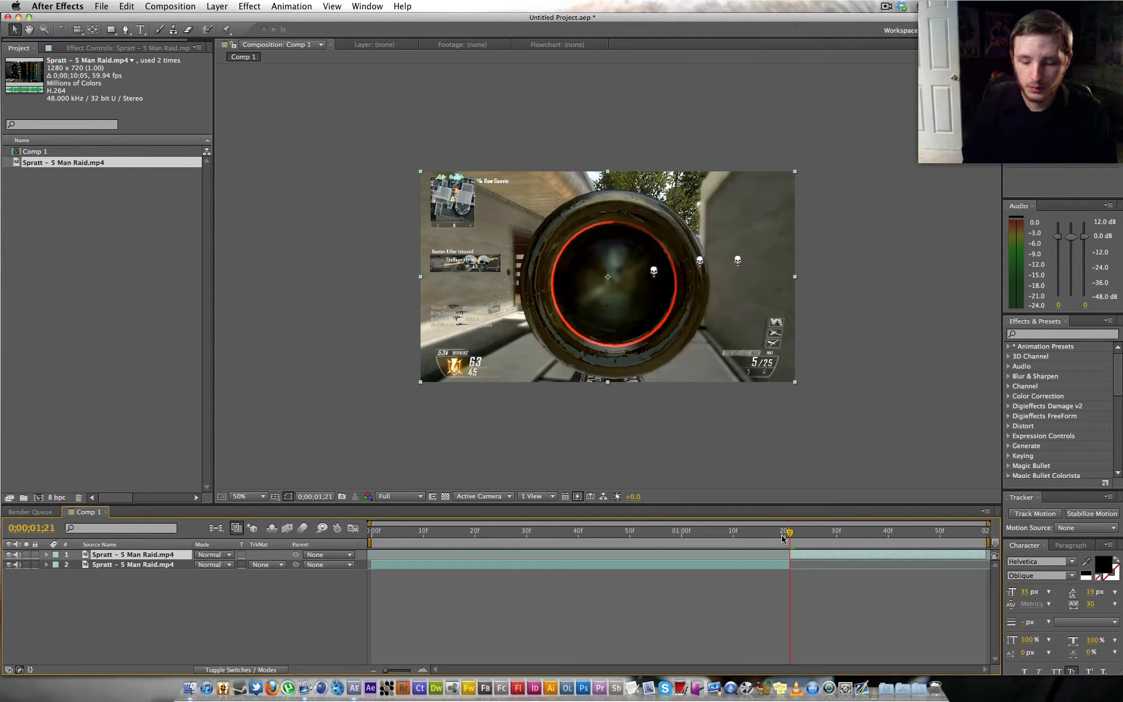
- Trim the start of the second clip piece to 0;00;01;40, where the scope is being lowered after the shot
{"action": "key", "text": "shift+Page_Down"}
{"action": "key", "text": "Page_Down"}
{"action": "key", "text": "Page_Down"}
{"action": "key", "text": "Page_Down"}
{"action": "key", "text": "Page_Down"}
{"action": "key", "text": "Page_Down"}
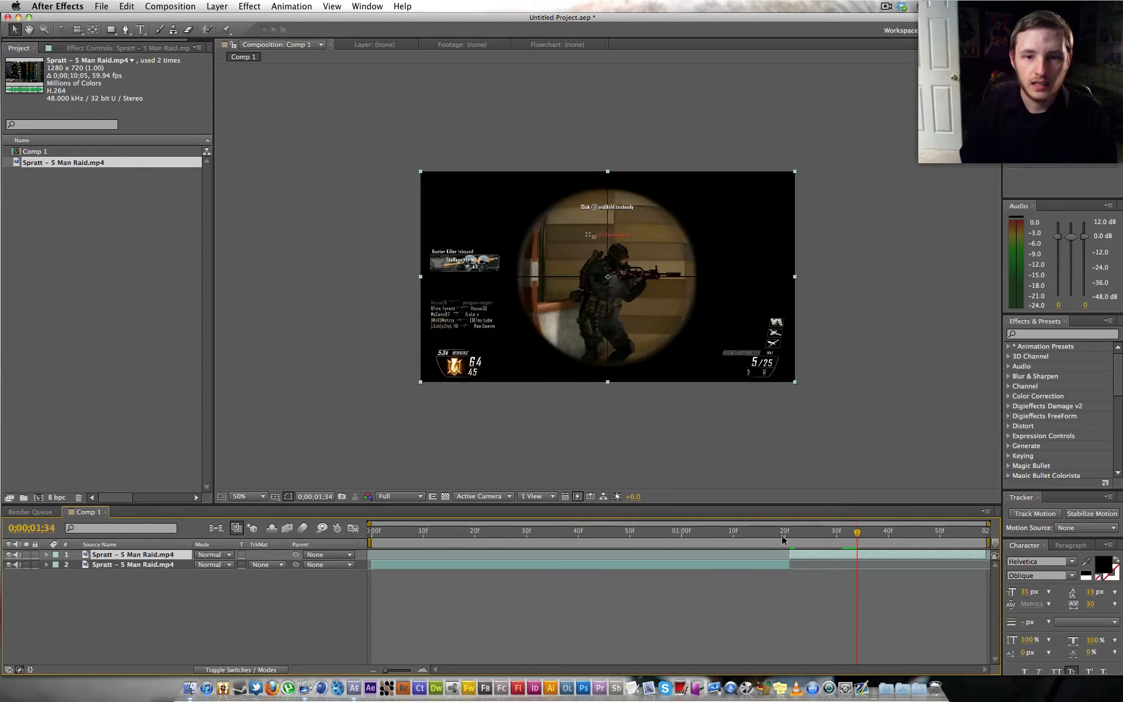
{"action": "key", "text": "Page_Down"}
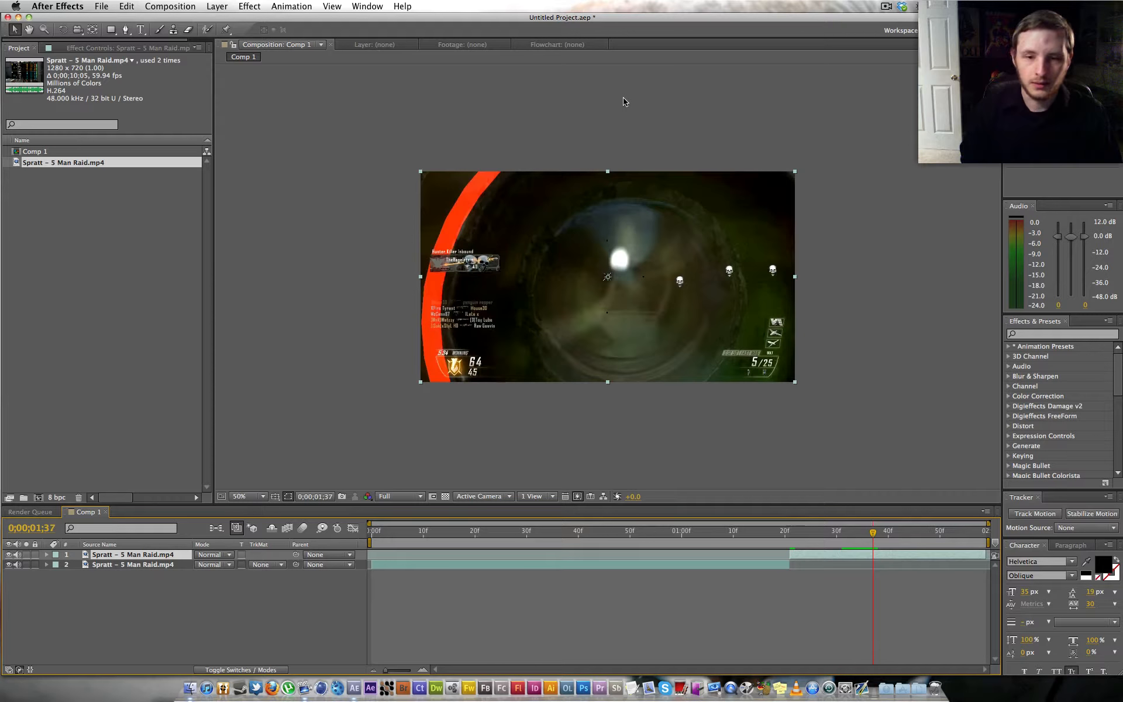
{"action": "key", "text": "Page_Down"}
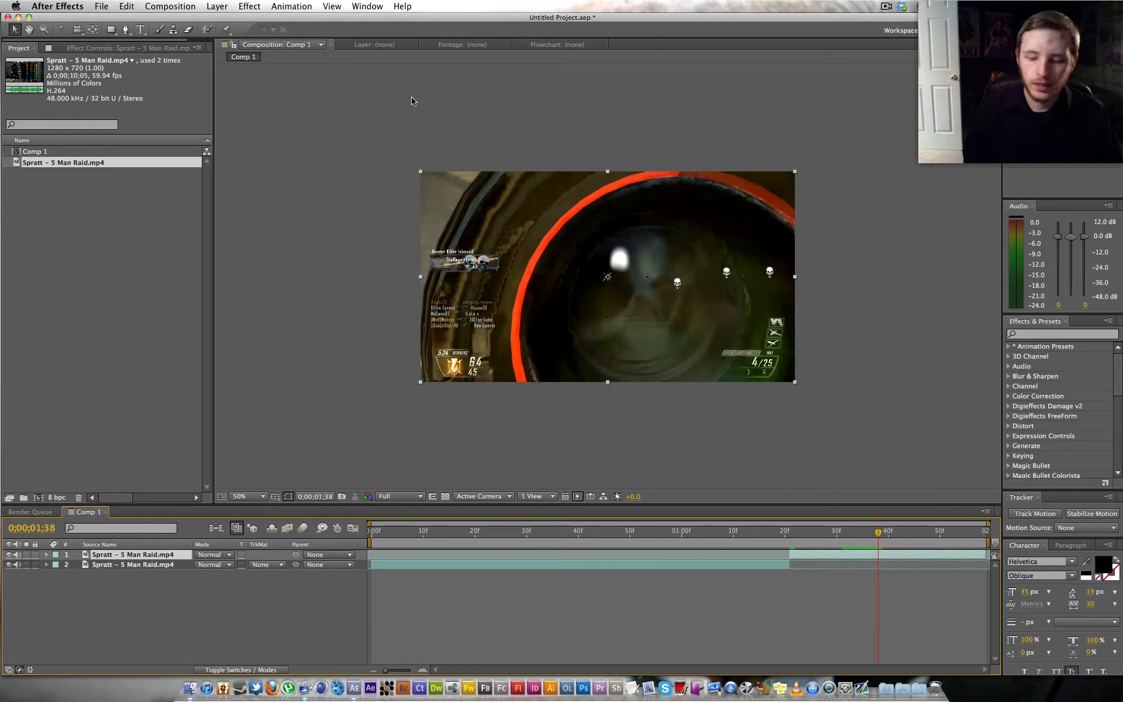
{"action": "key", "text": "Page_Down"}
{"action": "key", "text": "Page_Down"}
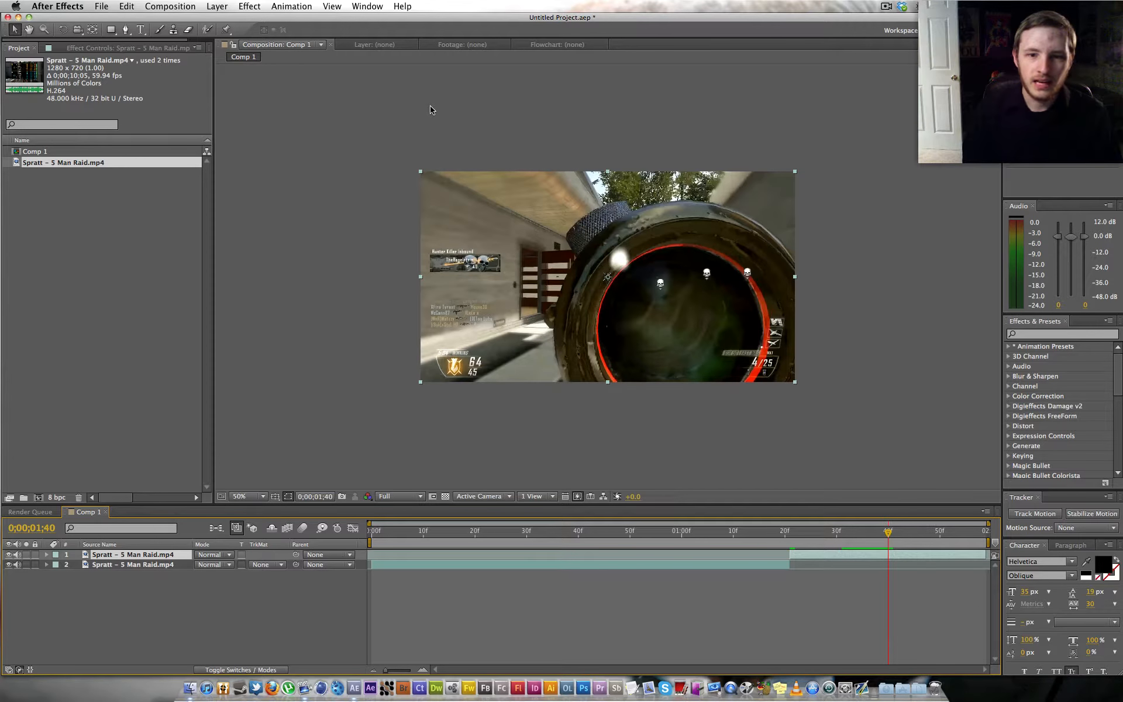
{"action": "key", "text": "Page_Up"}
{"action": "key", "text": "Page_Down"}
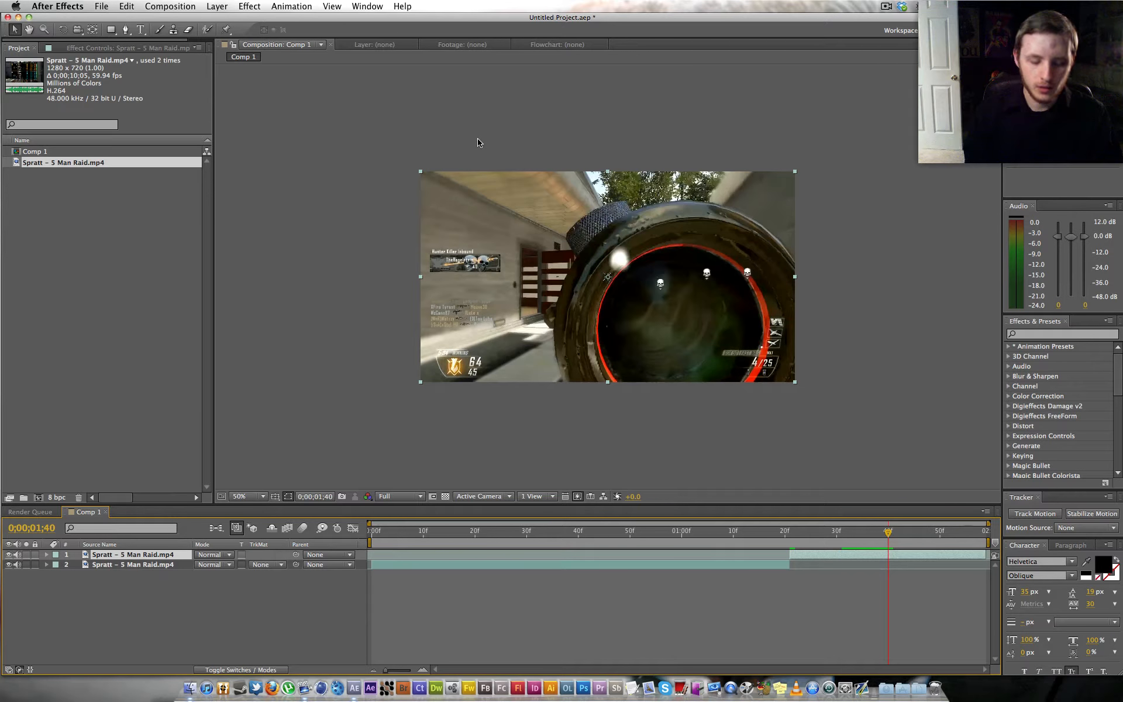
{"action": "key", "text": "alt+bracketleft"}
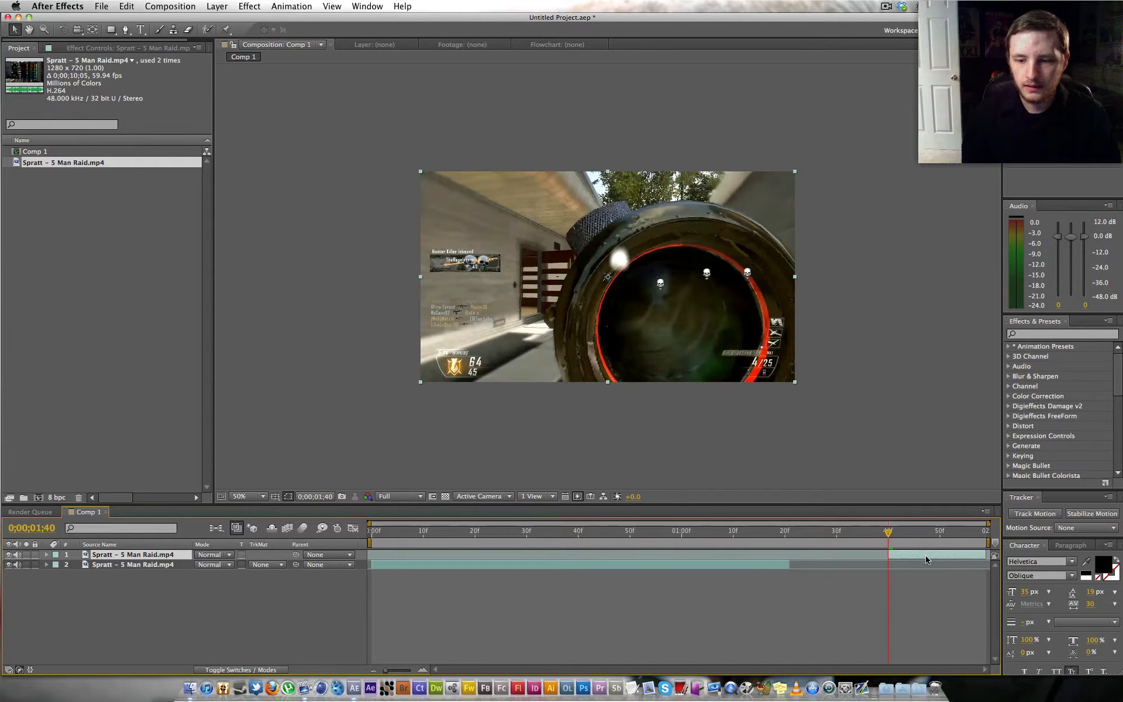
- Duplicate the first clip piece and extend the end of the lowest copy to cover the comp's length
{"action": "left_click", "coordinate": [757, 565]}
{"action": "key", "text": "super+d"}
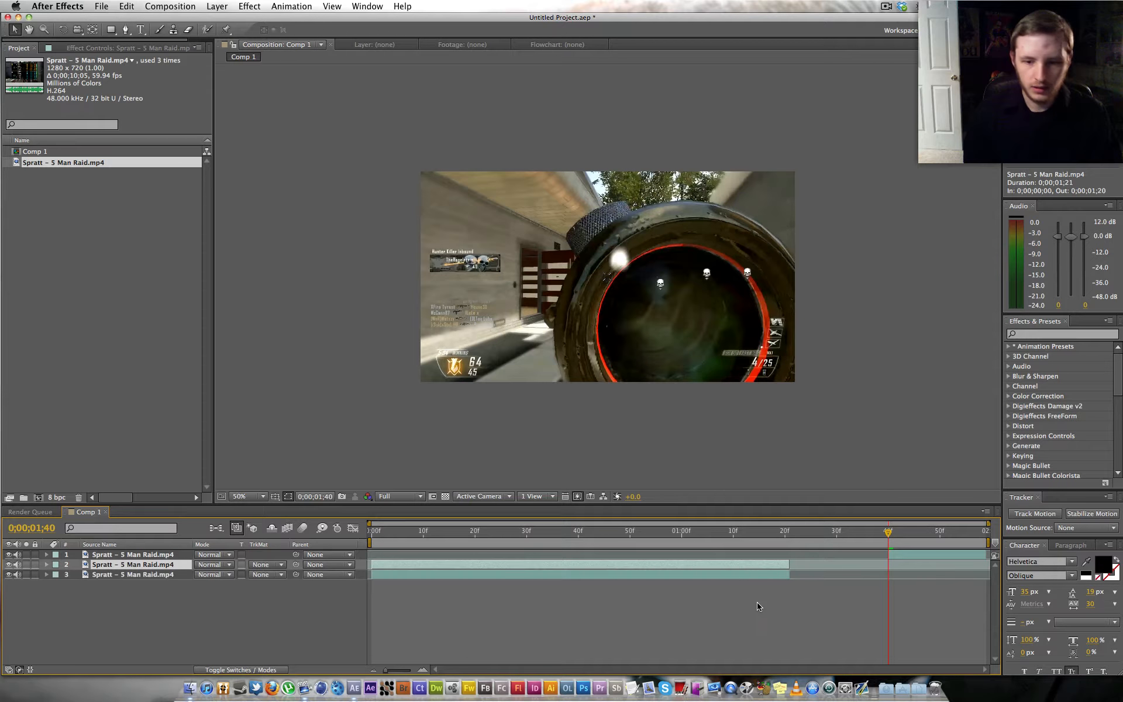
{"action": "left_click_drag", "start_coordinate": [790, 575], "coordinate": [971, 574]}
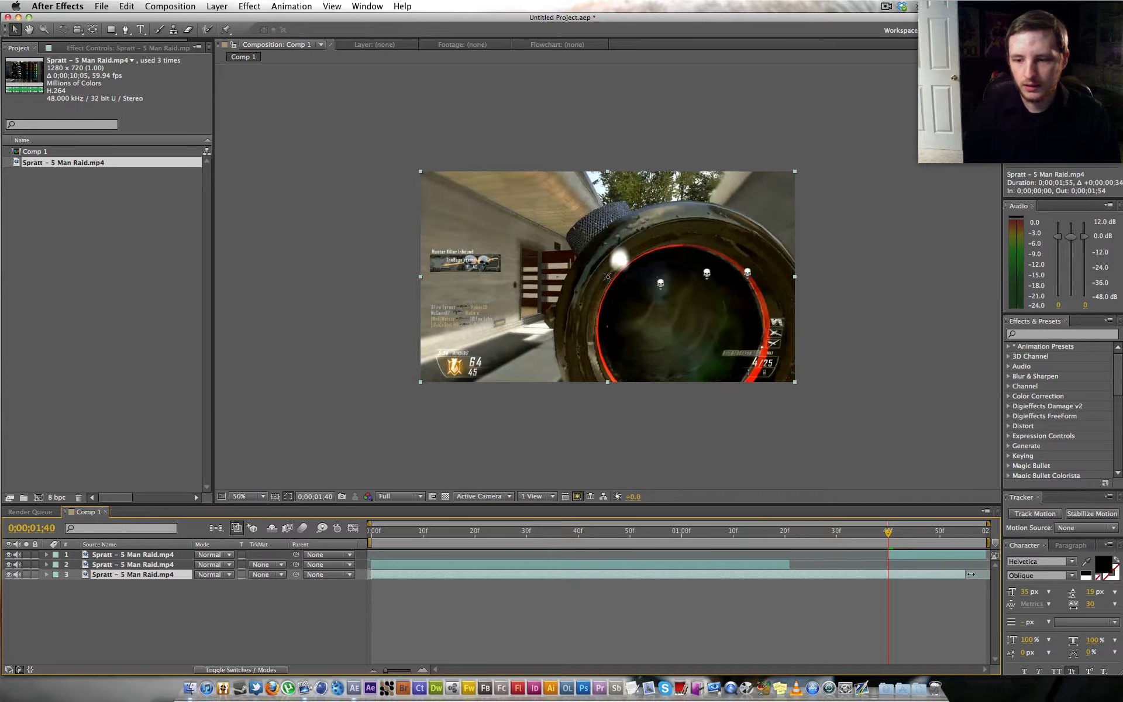
- Slide the trimmed second piece back to start at 0;00;01;21 and pre-compose it with the first piece above the full clip
{"action": "left_click_drag", "start_coordinate": [904, 555], "coordinate": [803, 559]}
{"action": "left_click", "coordinate": [785, 565], "text": "shift"}
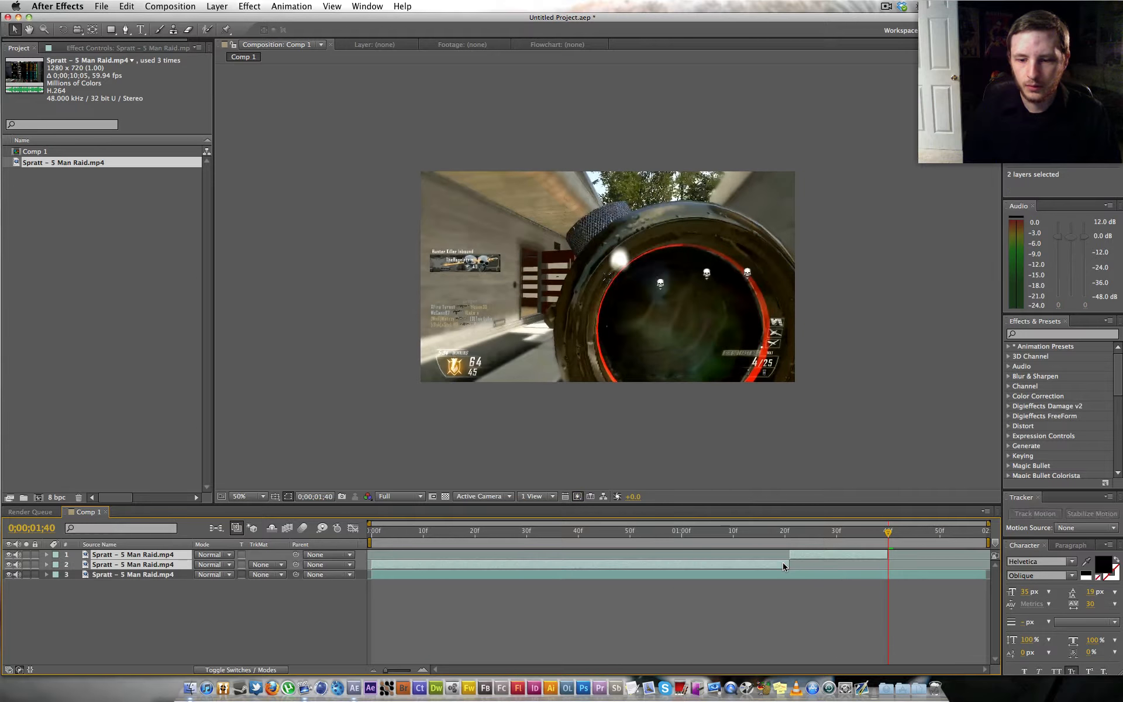
{"action": "key", "text": "super+shift+c"}
{"action": "left_click", "coordinate": [210, 207]}
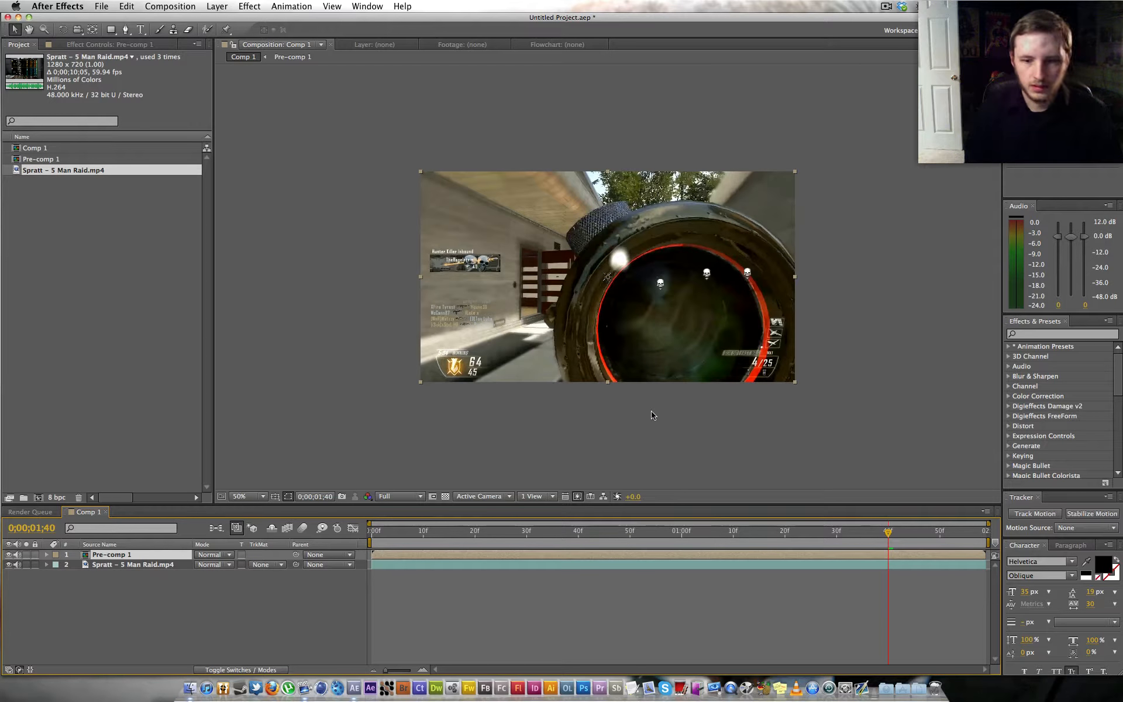
- Open Pre-comp 1, end its work area at 0;00;01;39 and trim the pre-comp to it
{"action": "double_click", "coordinate": [712, 555]}
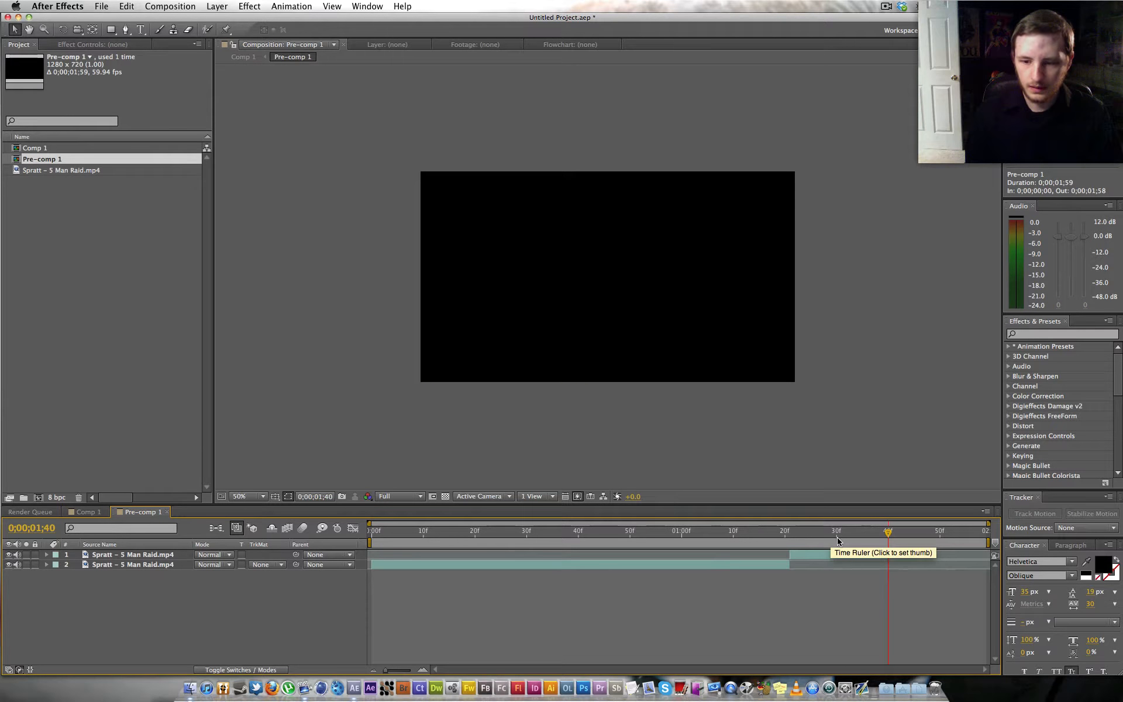
{"action": "key", "text": "n"}
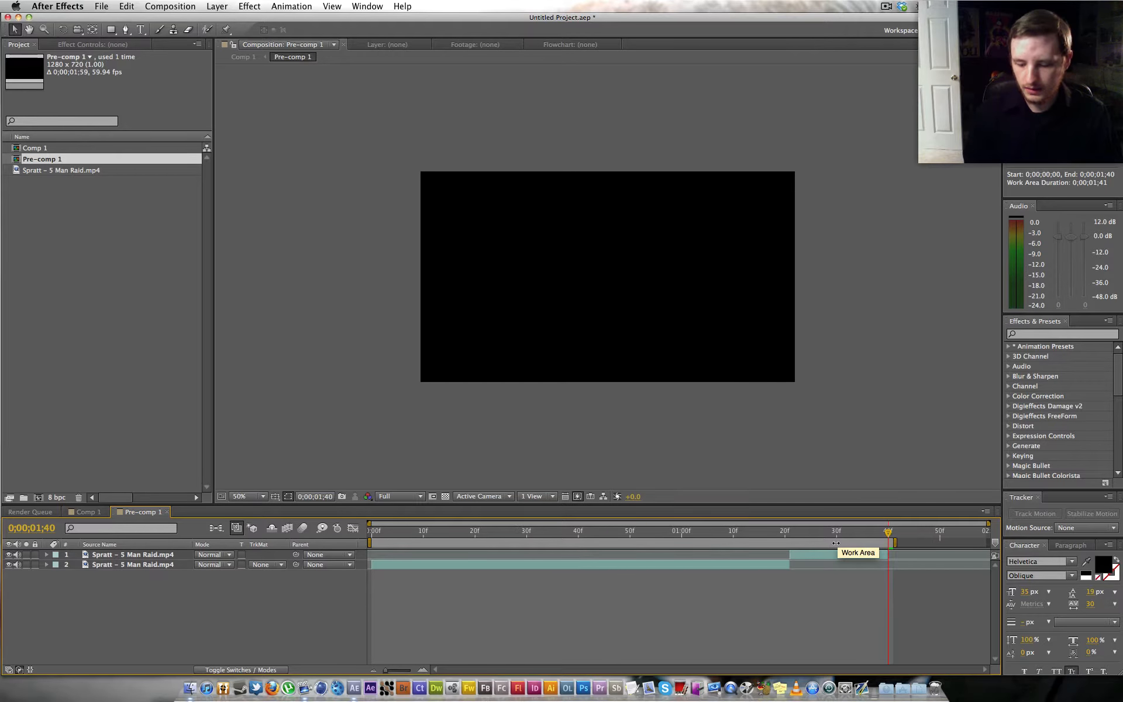
{"action": "key", "text": "Page_Up"}
{"action": "right_click", "coordinate": [832, 544]}
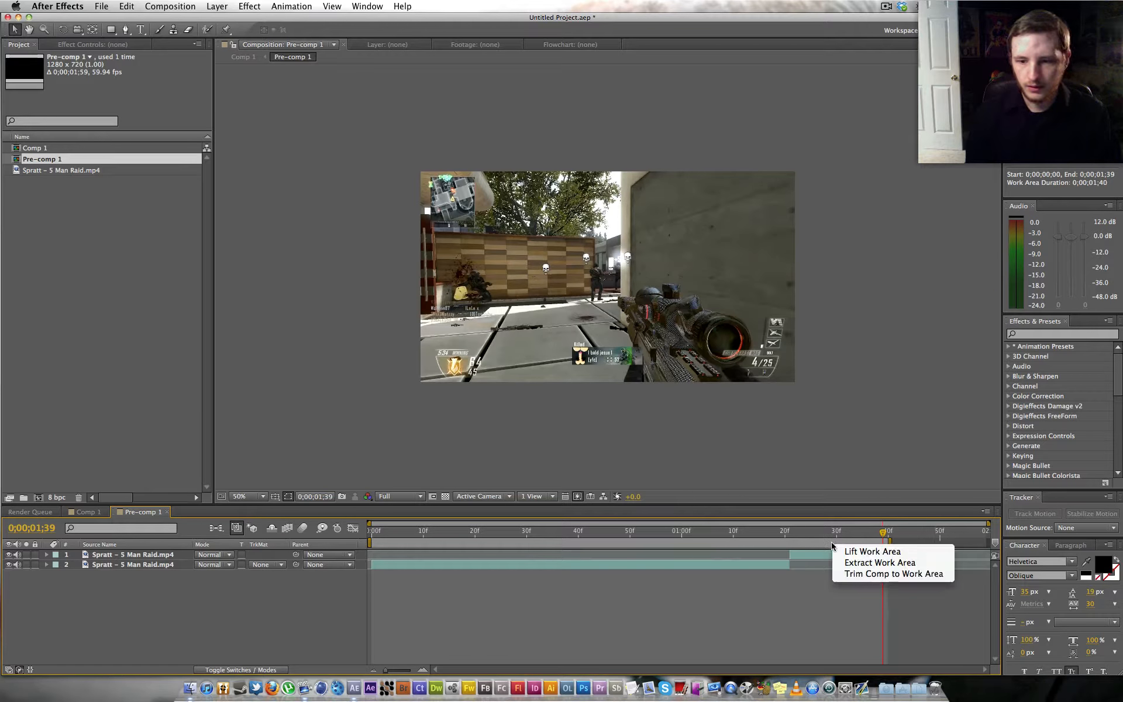
{"action": "left_click", "coordinate": [860, 574]}
- Preview the join between the two clip pieces in Pre-comp 1 around 0;00;01;21
{"action": "mouse_move", "coordinate": [832, 533]}
{"action": "left_mouse_down"}
{"action": "mouse_move", "coordinate": [765, 532]}
{"action": "mouse_move", "coordinate": [848, 532]}
{"action": "left_mouse_up"}
{"action": "key", "text": "space"}
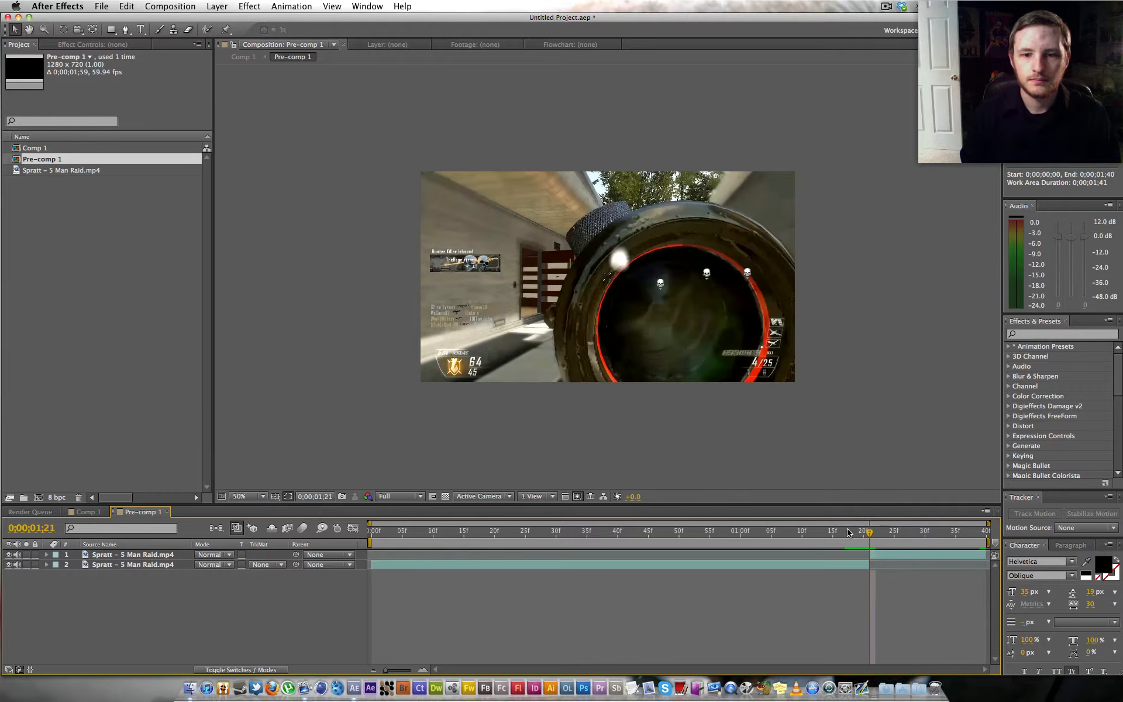
{"action": "key", "text": "Page_Up"}
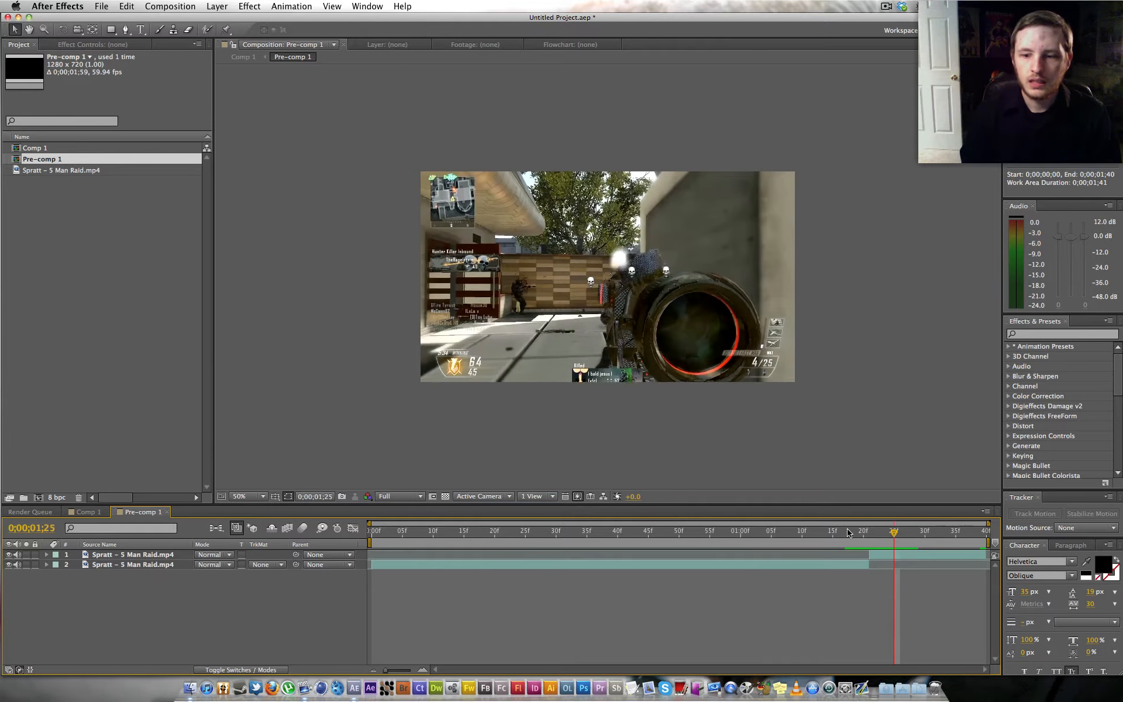
- Pre-compose the two clip pieces inside Pre-comp 1 together as Pre-comp 2
{"action": "left_click", "coordinate": [757, 566]}
{"action": "left_click", "coordinate": [879, 556], "text": "shift"}
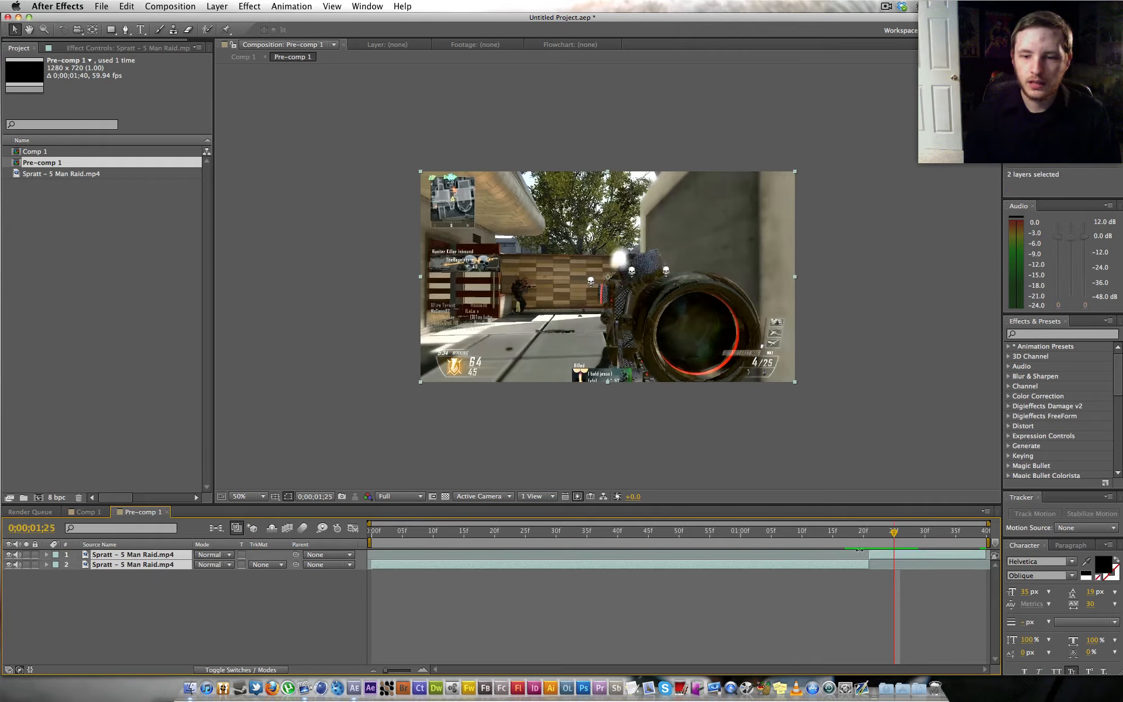
{"action": "key", "text": "super+shift+c"}
{"action": "left_click", "coordinate": [221, 210]}
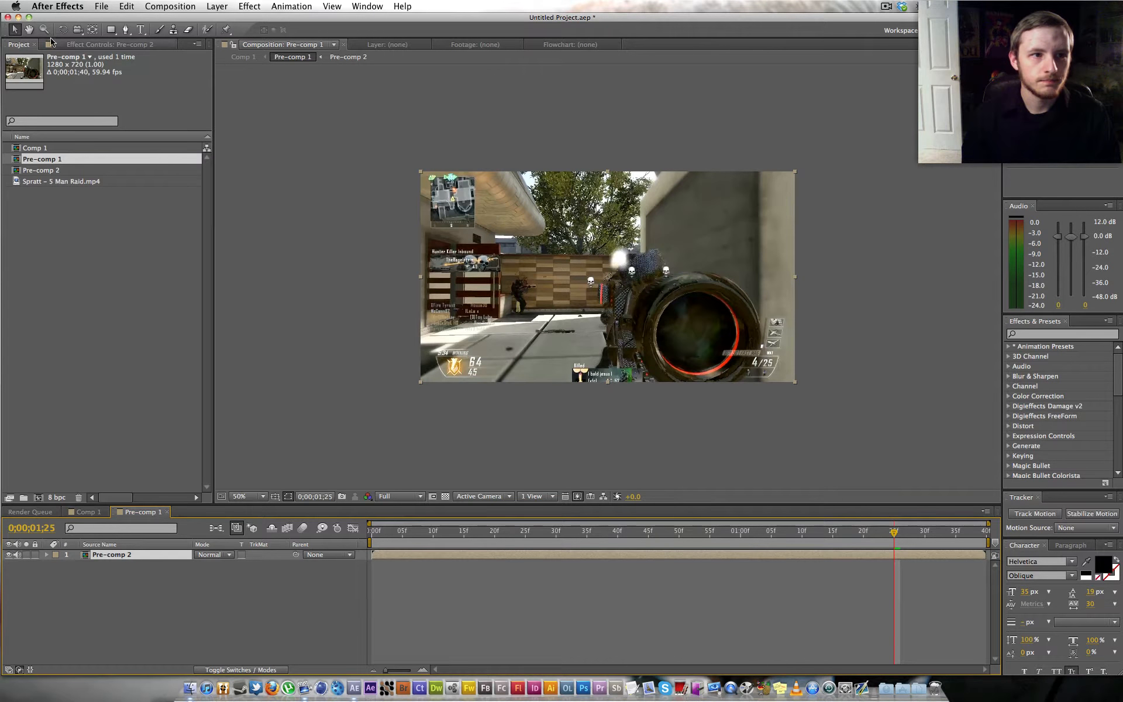
- Duplicate the Pre-comp 2 layer and draw a rectangular mask of about 178 x 197 px around the minimap on the top copy
{"action": "left_click", "coordinate": [111, 29]}
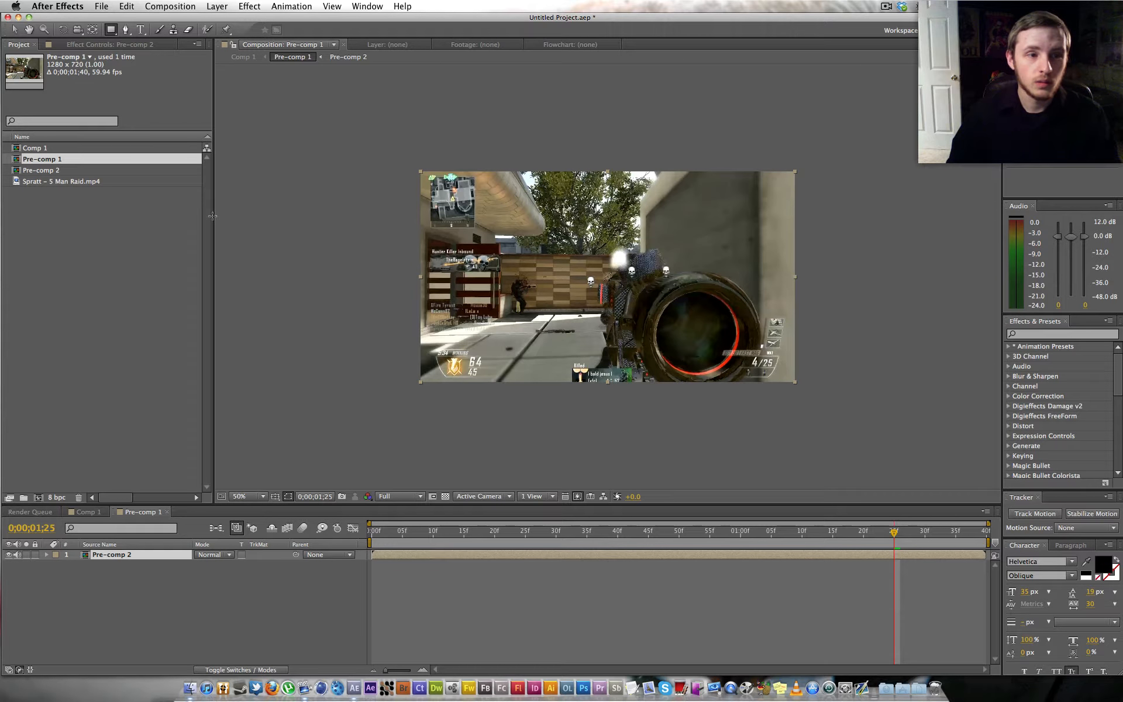
{"action": "key", "text": "slash"}
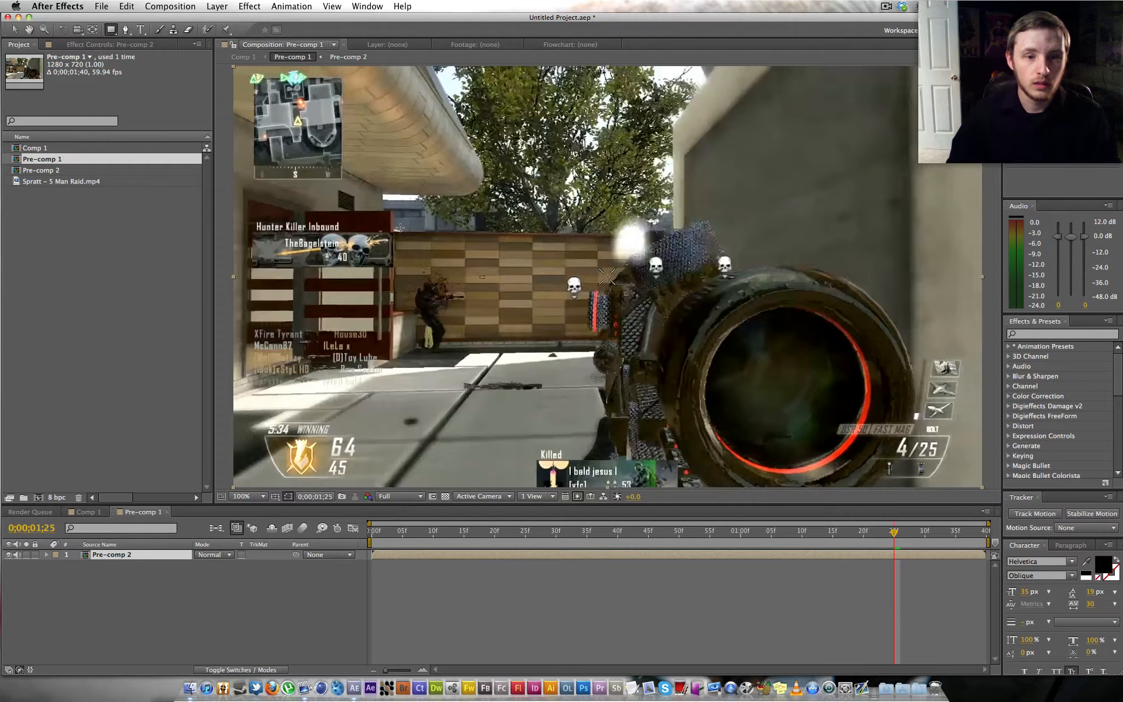
{"action": "left_click_drag", "start_coordinate": [247, 72], "coordinate": [346, 181]}
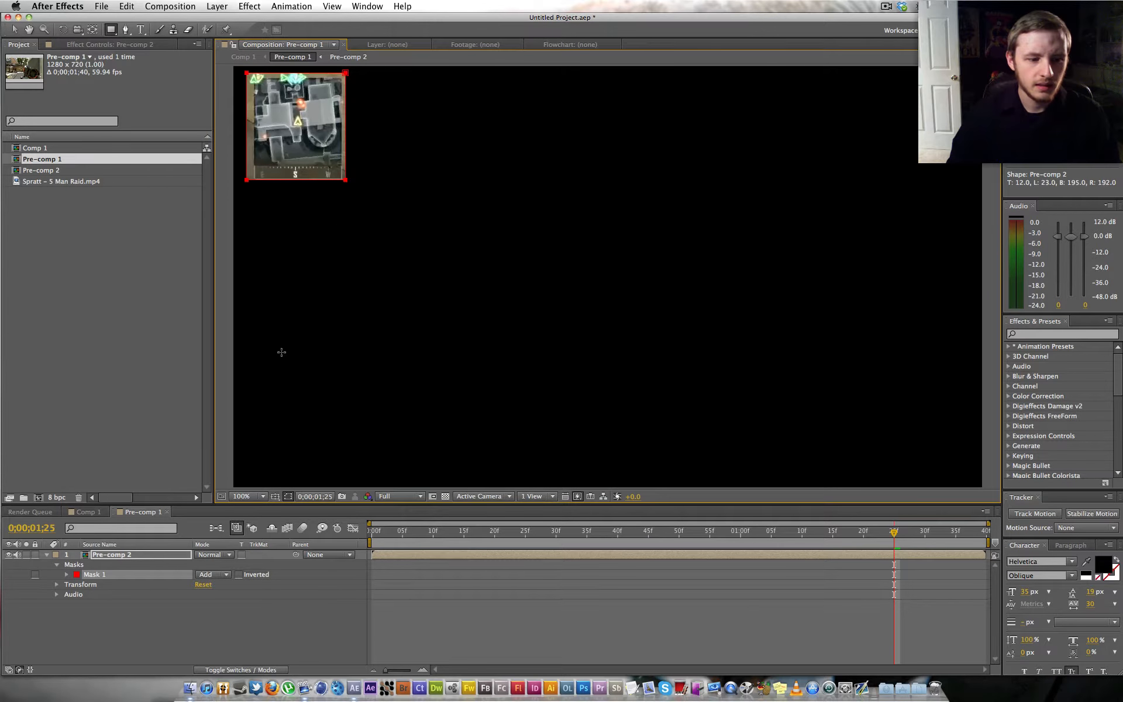
{"action": "key", "text": "super+z"}
{"action": "left_click", "coordinate": [141, 560]}
{"action": "key", "text": "super+d"}
{"action": "left_click_drag", "start_coordinate": [245, 70], "coordinate": [349, 185]}
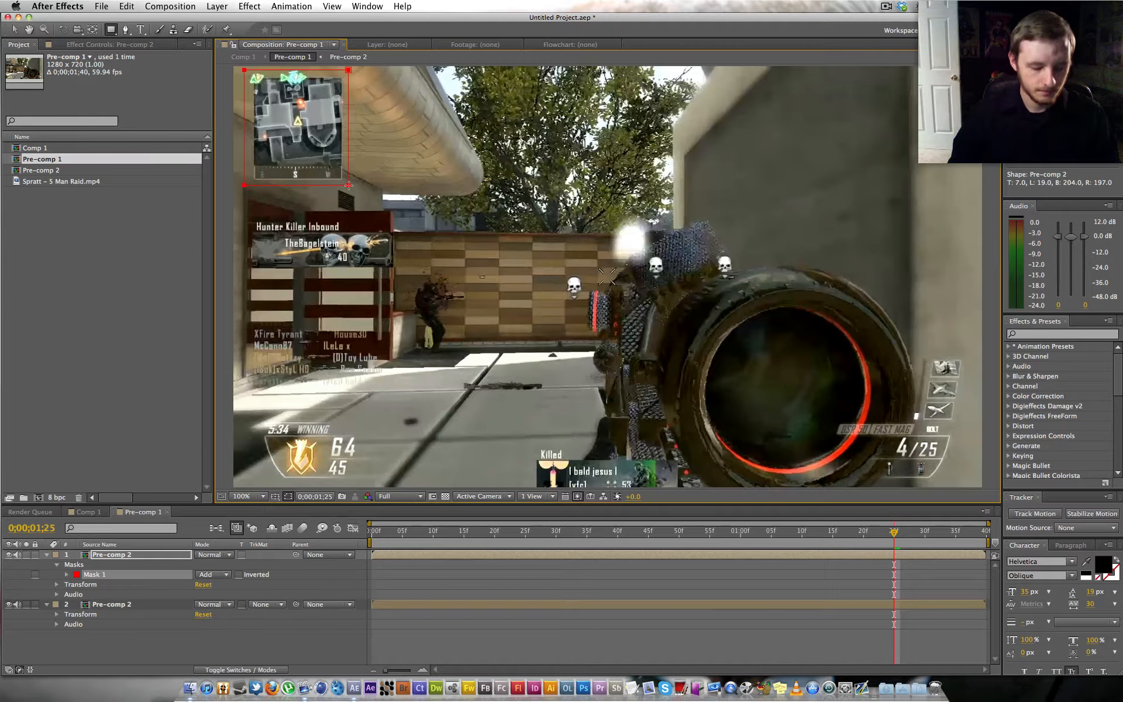
- Set the minimap mask's outline color to yellow (FFF600)
{"action": "key", "text": "m"}
{"action": "left_click", "coordinate": [76, 565]}
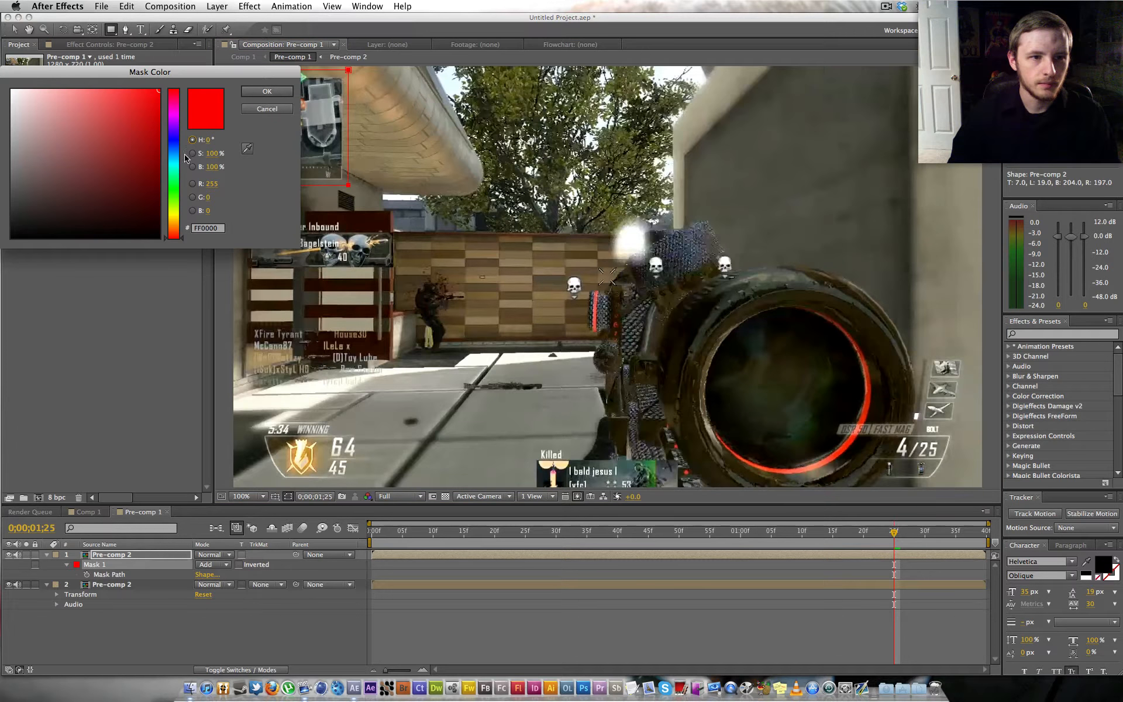
{"action": "left_click", "coordinate": [173, 214]}
{"action": "left_click", "coordinate": [258, 92]}
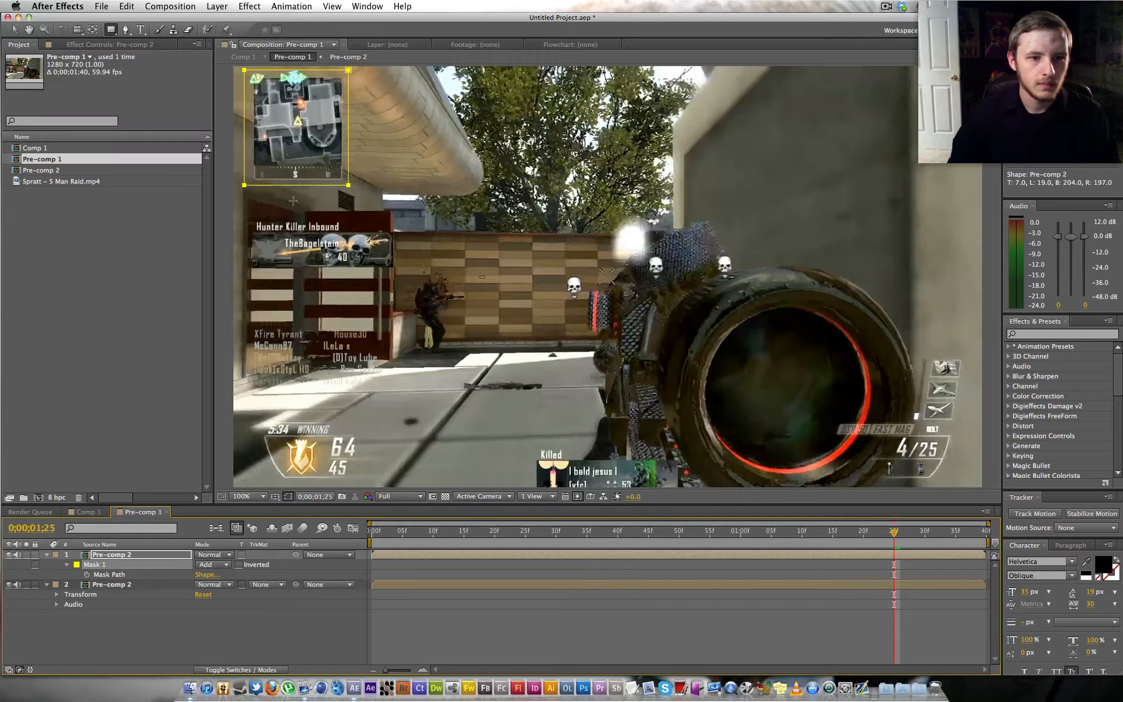
- Draw rectangular masks around the Hunter Killer notification, the kill feed and the score display on the top copy
{"action": "left_click_drag", "start_coordinate": [248, 219], "coordinate": [398, 270]}
{"action": "left_click_drag", "start_coordinate": [250, 323], "coordinate": [396, 399]}
{"action": "left_click_drag", "start_coordinate": [259, 416], "coordinate": [368, 482]}
- Trace a closed Pen tool mask around the weapon name, ammo counter and equipment icons on the top copy
{"action": "left_click_drag", "start_coordinate": [466, 451], "coordinate": [309, 355]}
{"action": "key", "text": "v"}
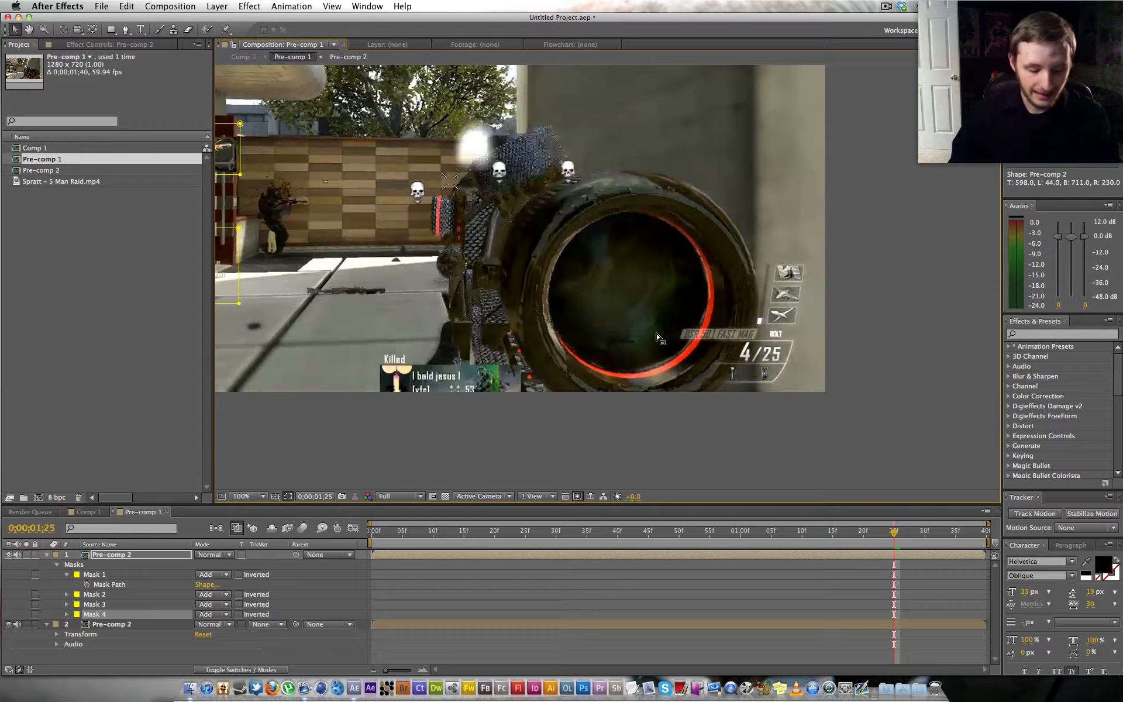
{"action": "key", "text": "g"}
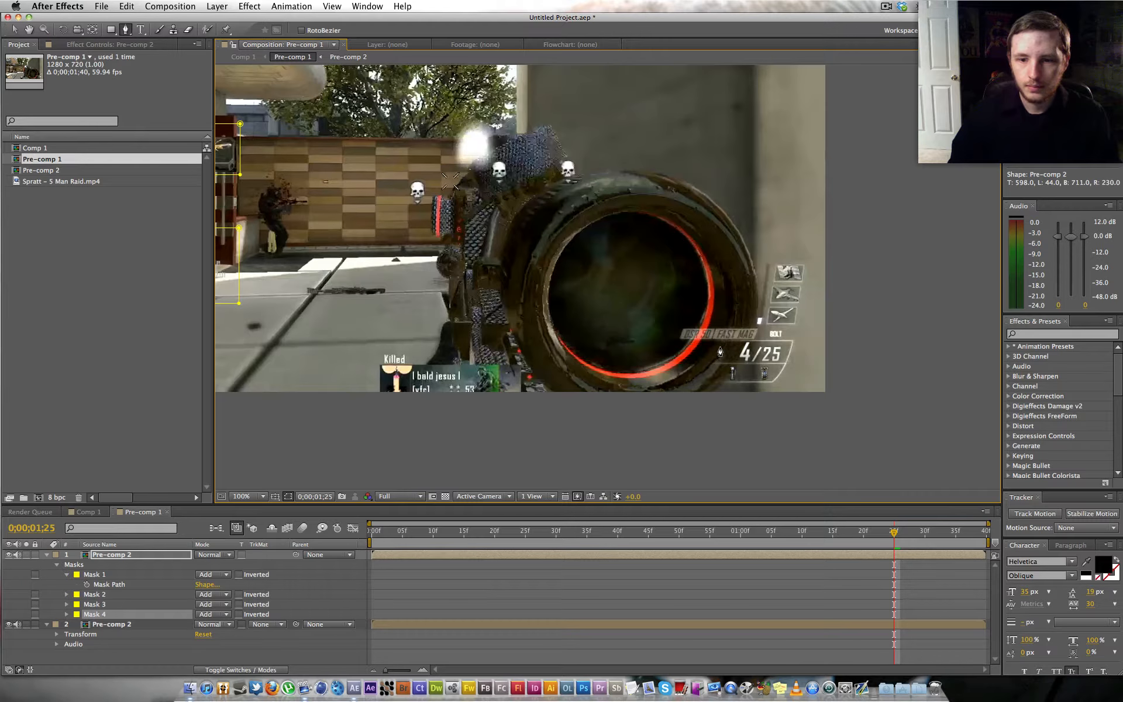
{"action": "left_click", "coordinate": [715, 346]}
{"action": "left_click", "coordinate": [675, 341]}
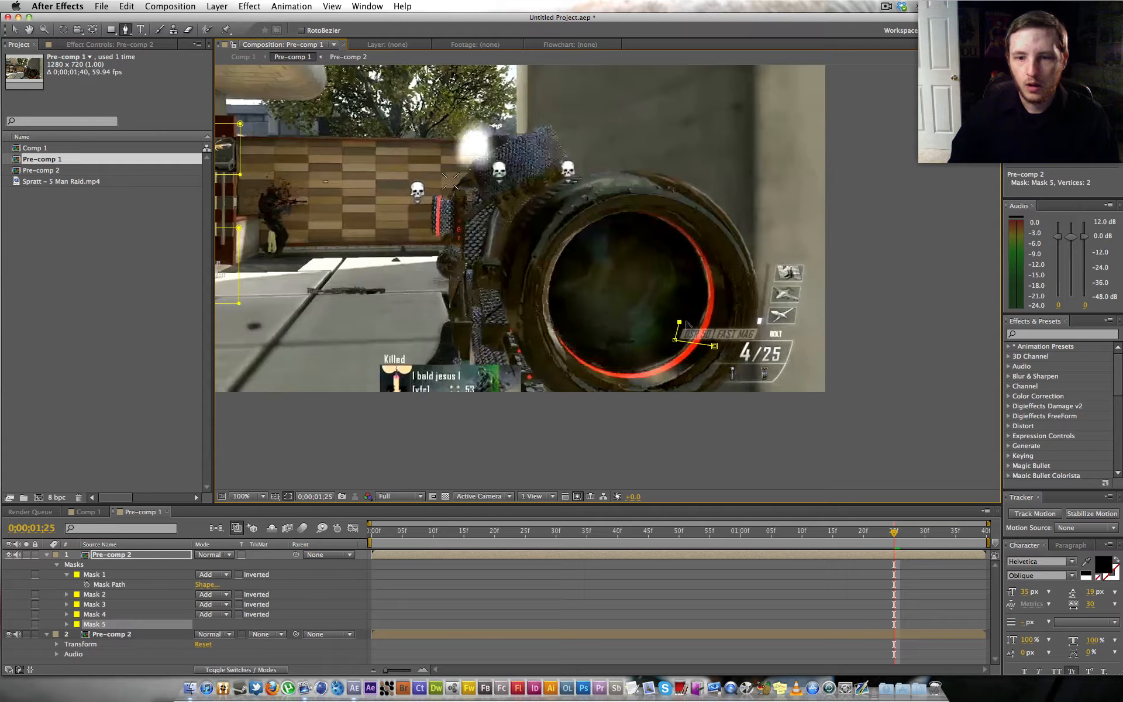
{"action": "left_click", "coordinate": [755, 319]}
{"action": "left_click", "coordinate": [763, 258]}
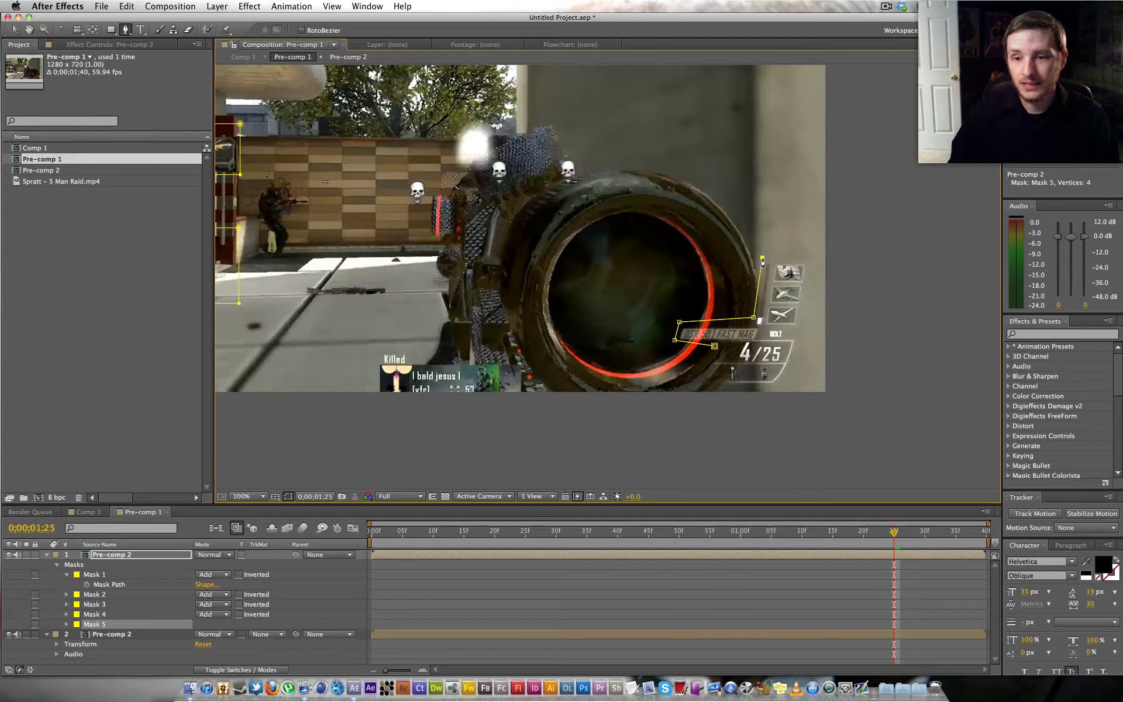
{"action": "left_click", "coordinate": [810, 258]}
{"action": "left_click", "coordinate": [802, 336]}
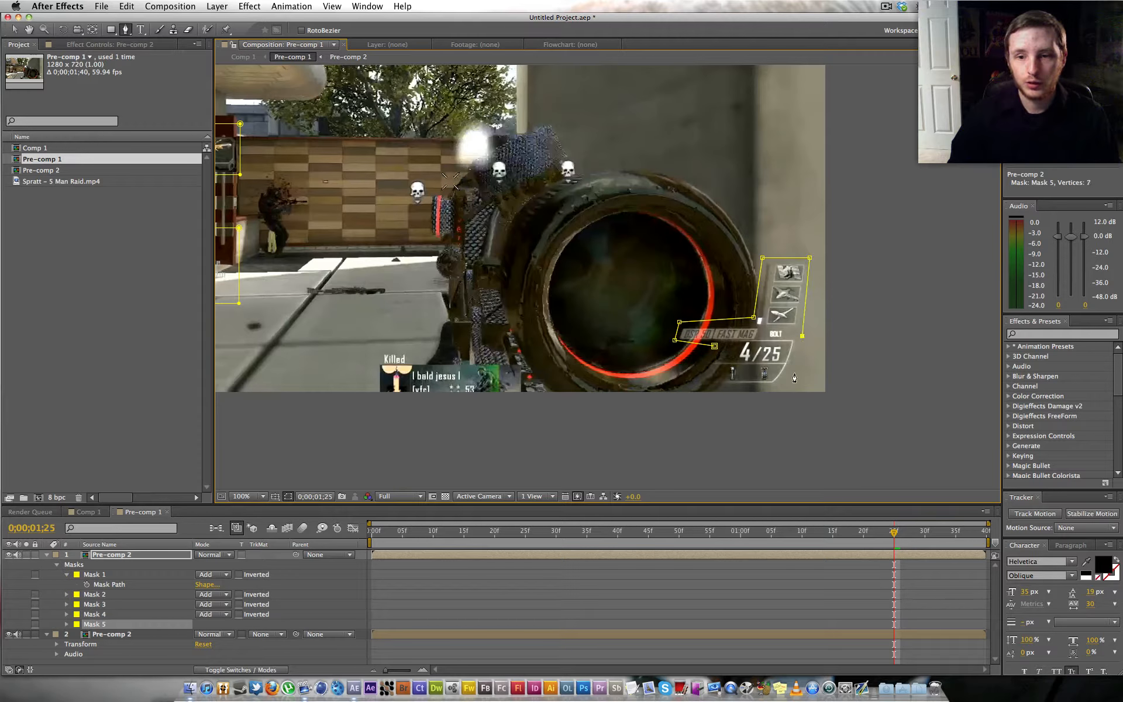
{"action": "left_click", "coordinate": [788, 378]}
{"action": "left_click", "coordinate": [775, 386]}
{"action": "left_click", "coordinate": [703, 386]}
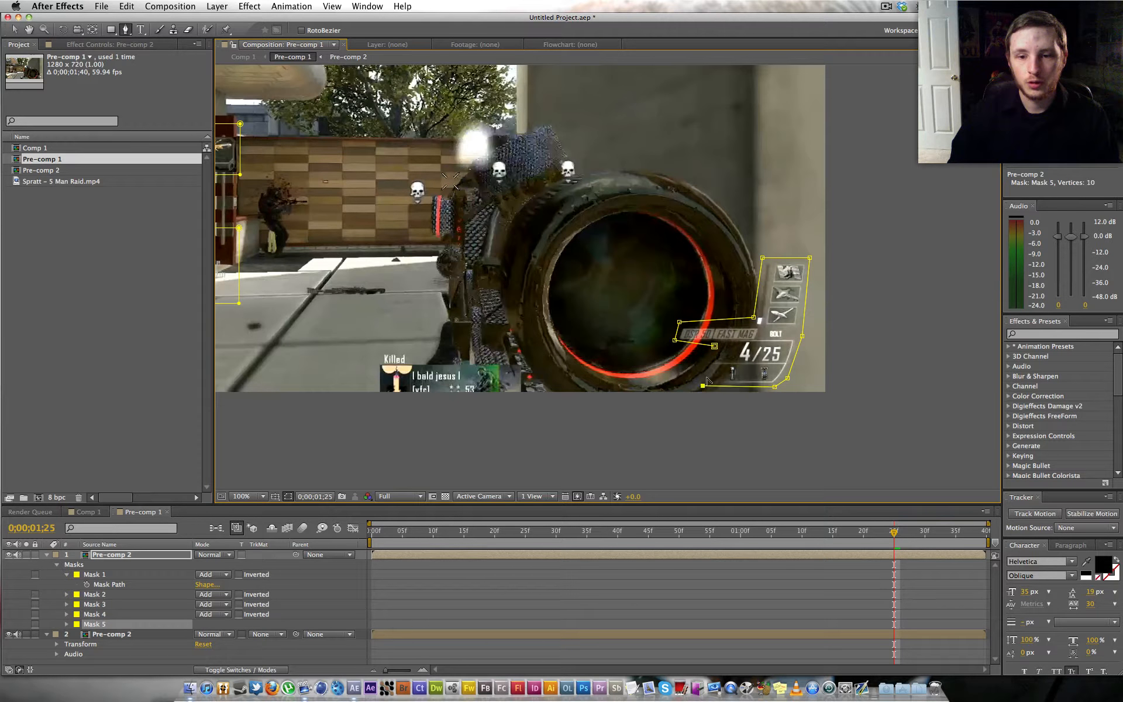
{"action": "left_click", "coordinate": [715, 347]}
- Collapse both Pre-comp 2 layers' properties, select the top copy and move the current time to 0;00;00;58
{"action": "left_click_drag", "start_coordinate": [472, 119], "coordinate": [652, 151]}
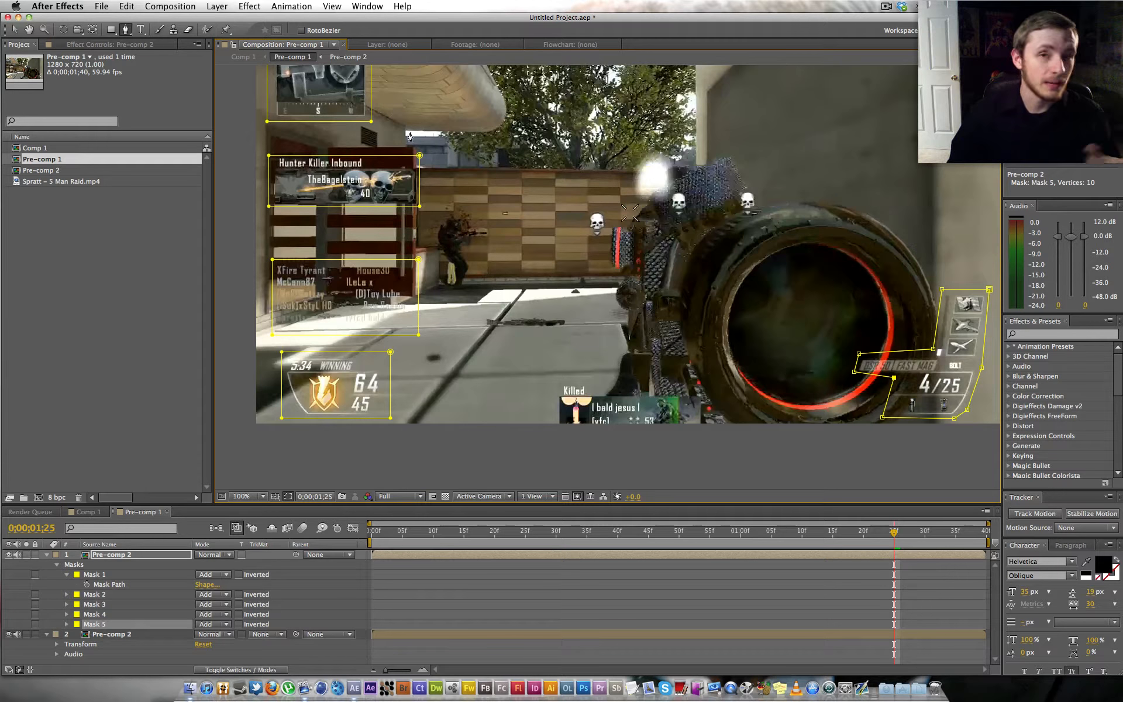
{"action": "key", "text": "h"}
{"action": "left_click_drag", "start_coordinate": [593, 207], "coordinate": [579, 199]}
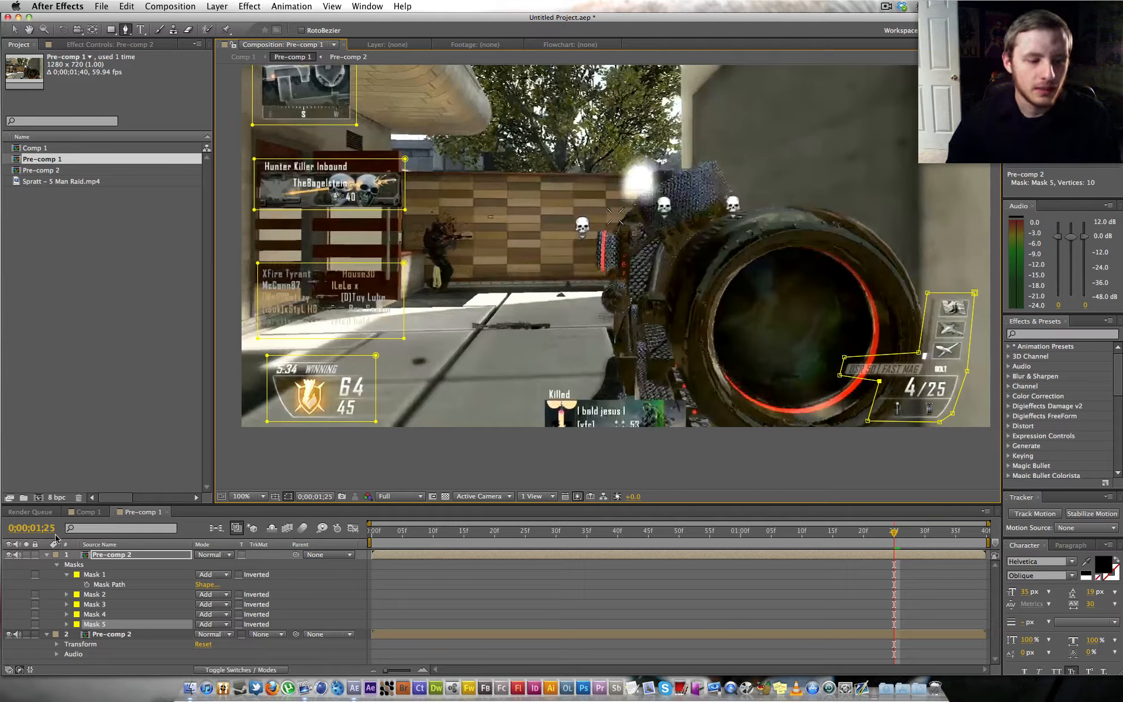
{"action": "left_click", "coordinate": [47, 555]}
{"action": "left_click", "coordinate": [46, 564]}
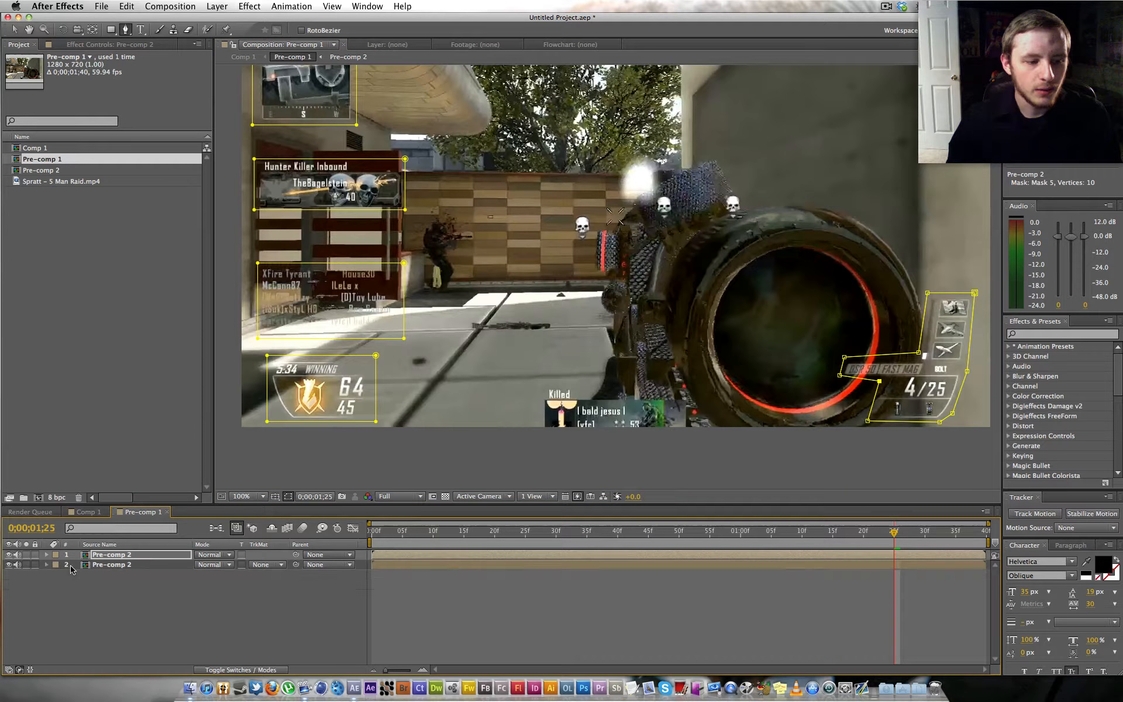
{"action": "left_click", "coordinate": [117, 565]}
{"action": "left_click", "coordinate": [593, 533]}
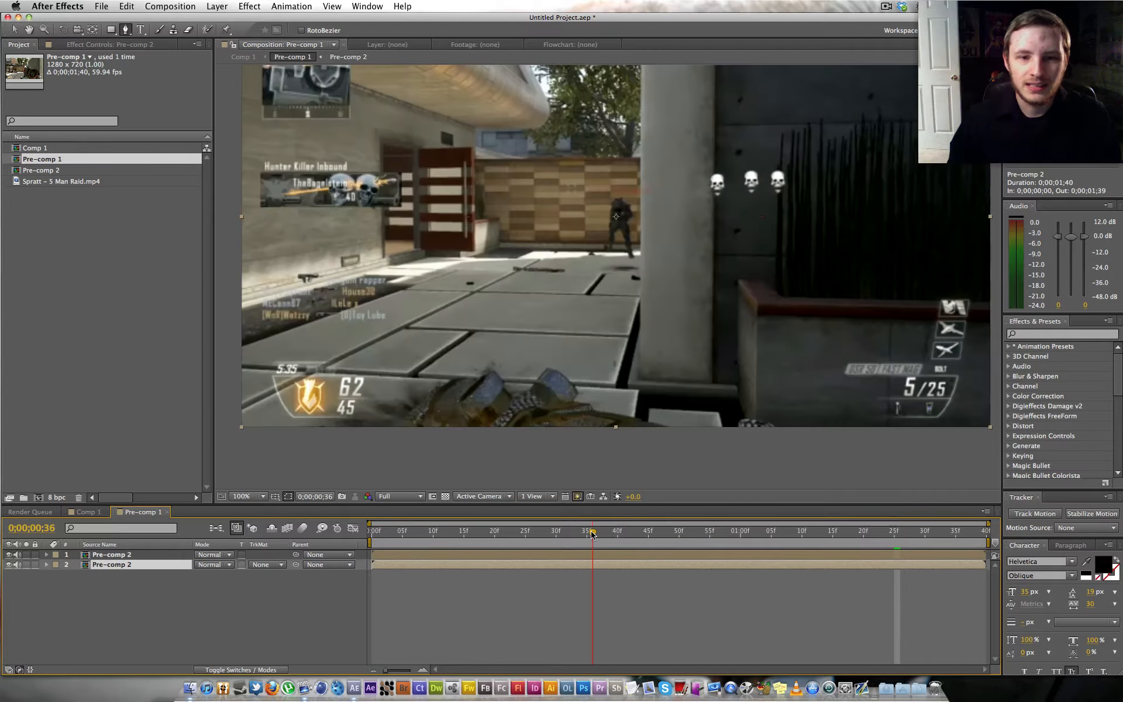
{"action": "left_click", "coordinate": [591, 555]}
{"action": "left_click_drag", "start_coordinate": [627, 533], "coordinate": [729, 523]}
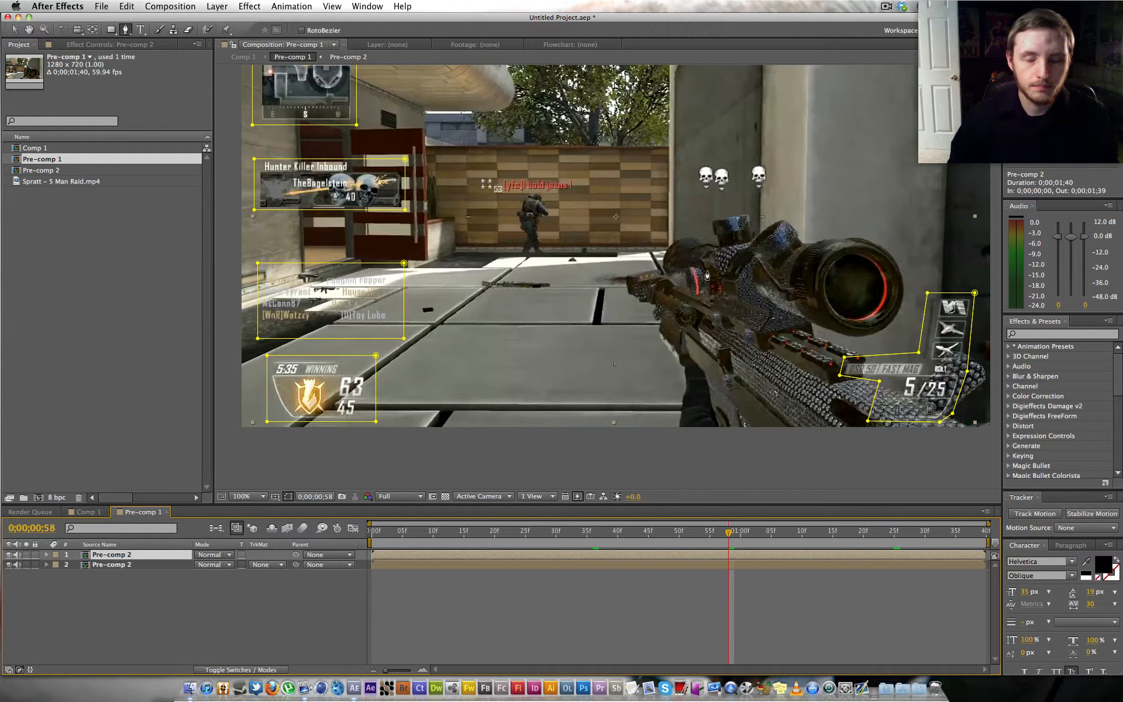
- Start a new Pen tool mask just below the frame near the rifle and set its outline color to red (FF0000)
{"action": "left_click", "coordinate": [670, 432]}
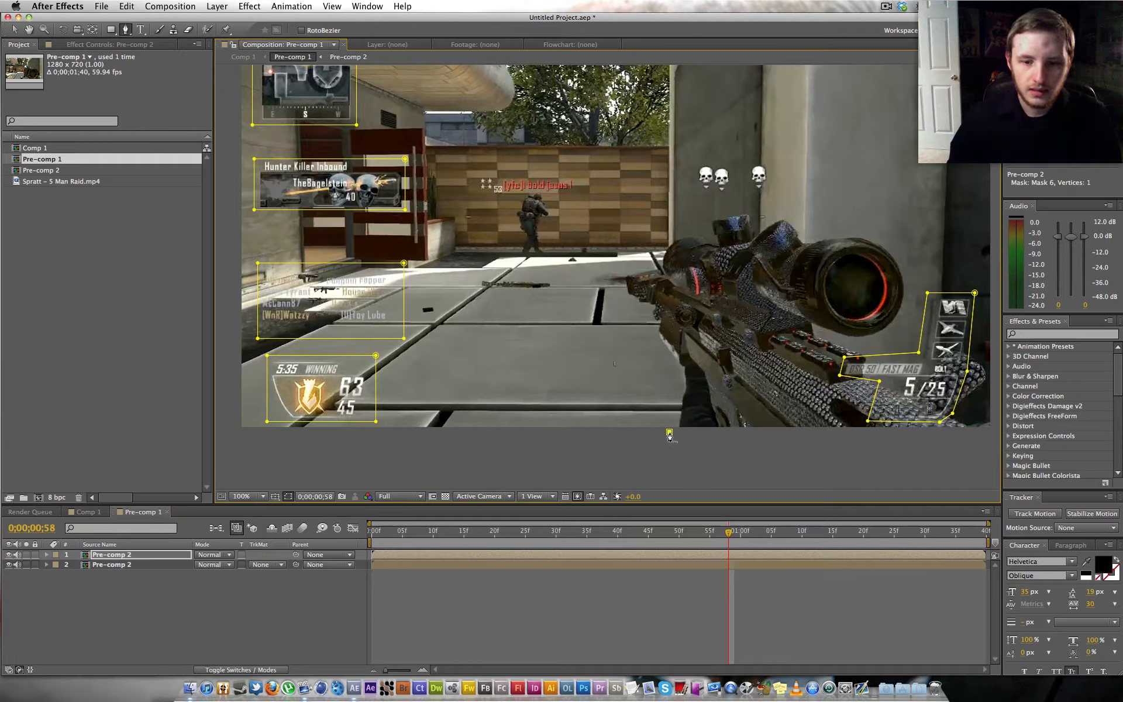
{"action": "scroll", "coordinate": [97, 631], "scroll_direction": "down", "scroll_amount": 1}
{"action": "left_click", "coordinate": [77, 639]}
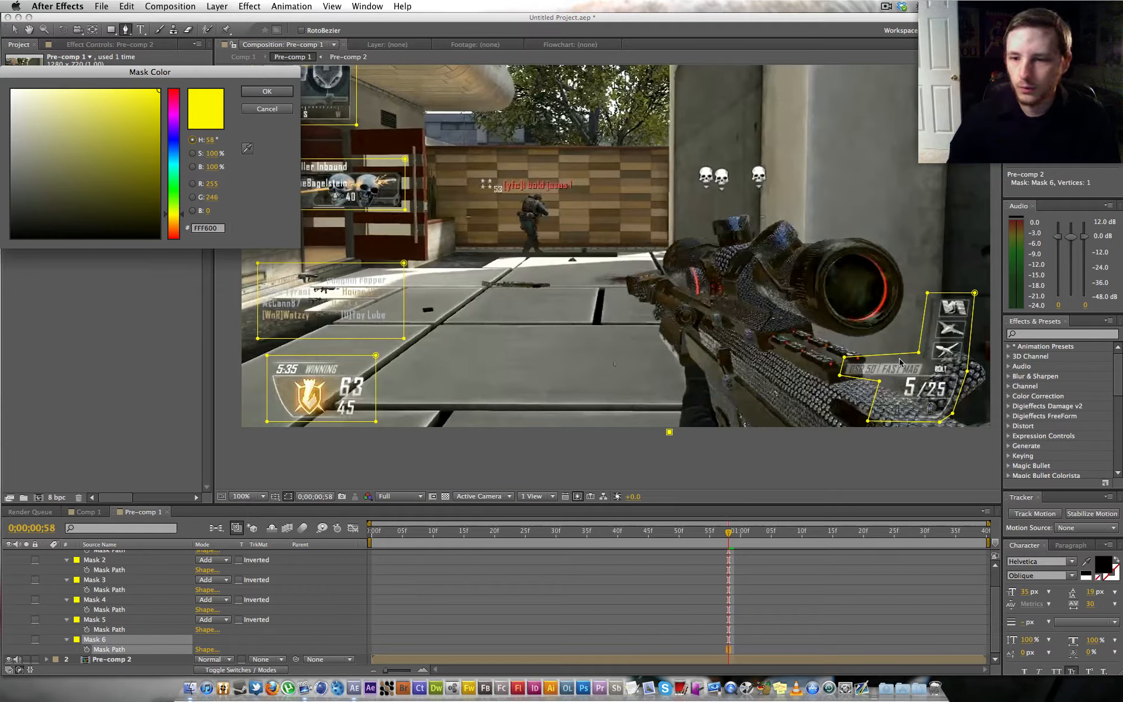
{"action": "left_click_drag", "start_coordinate": [171, 178], "coordinate": [168, 42]}
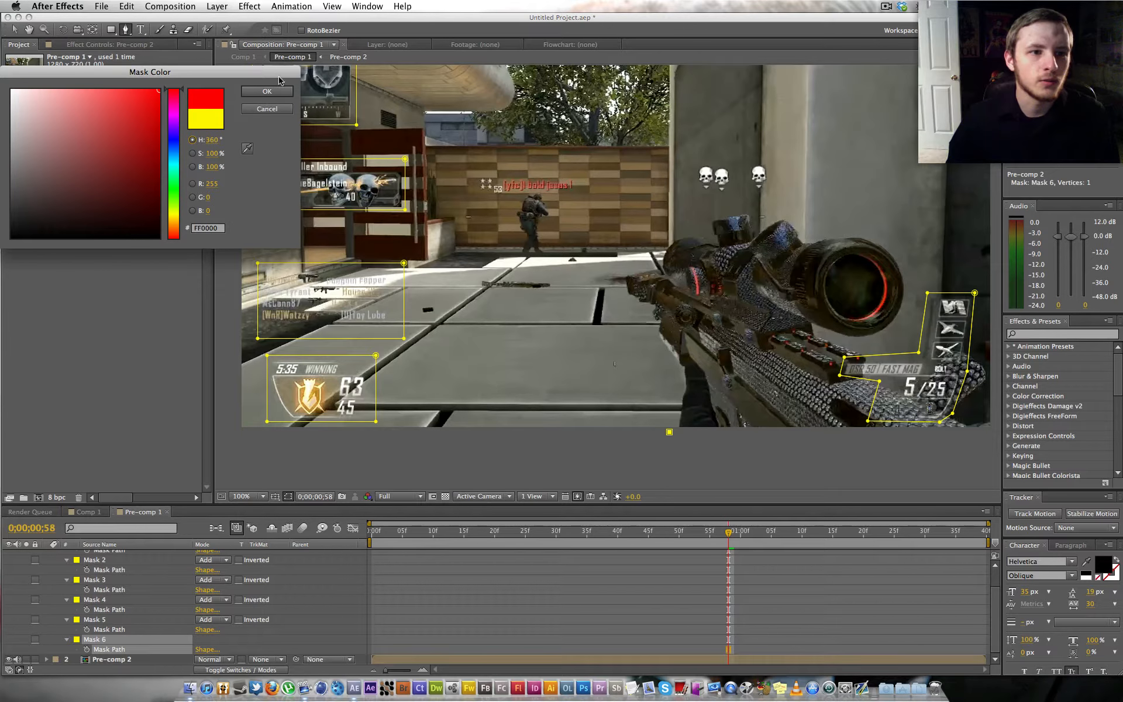
{"action": "left_click", "coordinate": [267, 91]}
- Trace the red mask around the sniper rifle and close it beyond the frame's lower edge
{"action": "left_click", "coordinate": [675, 384]}
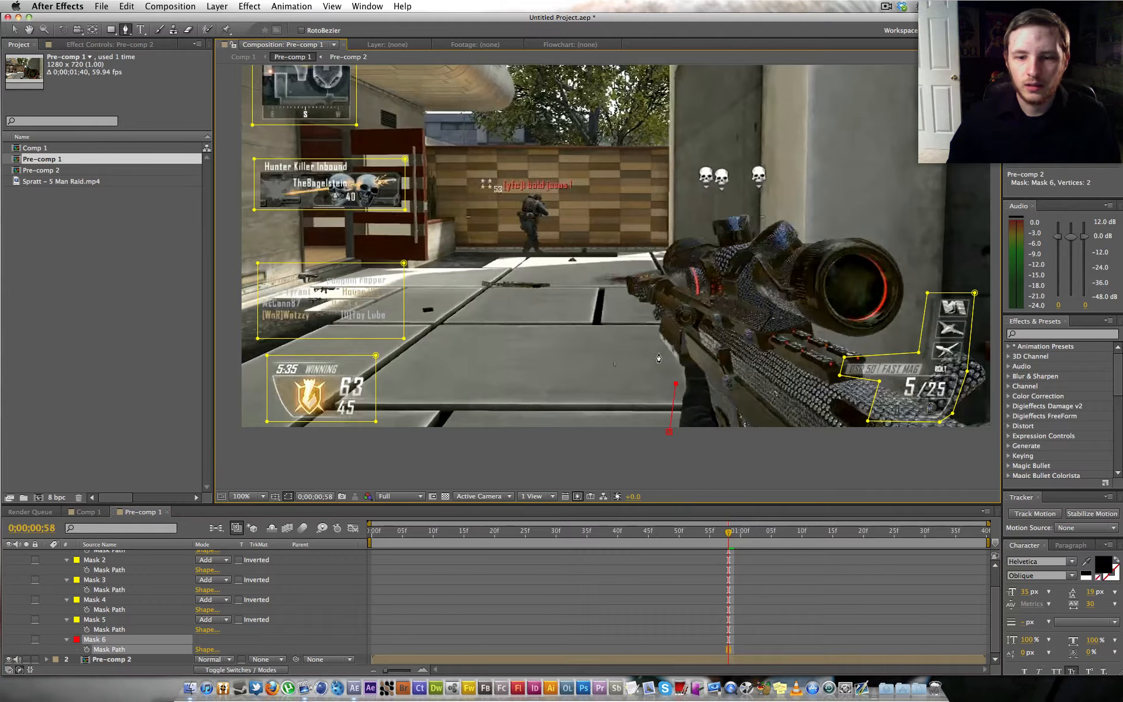
{"action": "left_click", "coordinate": [617, 269]}
{"action": "left_click", "coordinate": [676, 215]}
{"action": "left_click", "coordinate": [738, 195]}
{"action": "left_click", "coordinate": [792, 199]}
{"action": "left_click", "coordinate": [907, 228]}
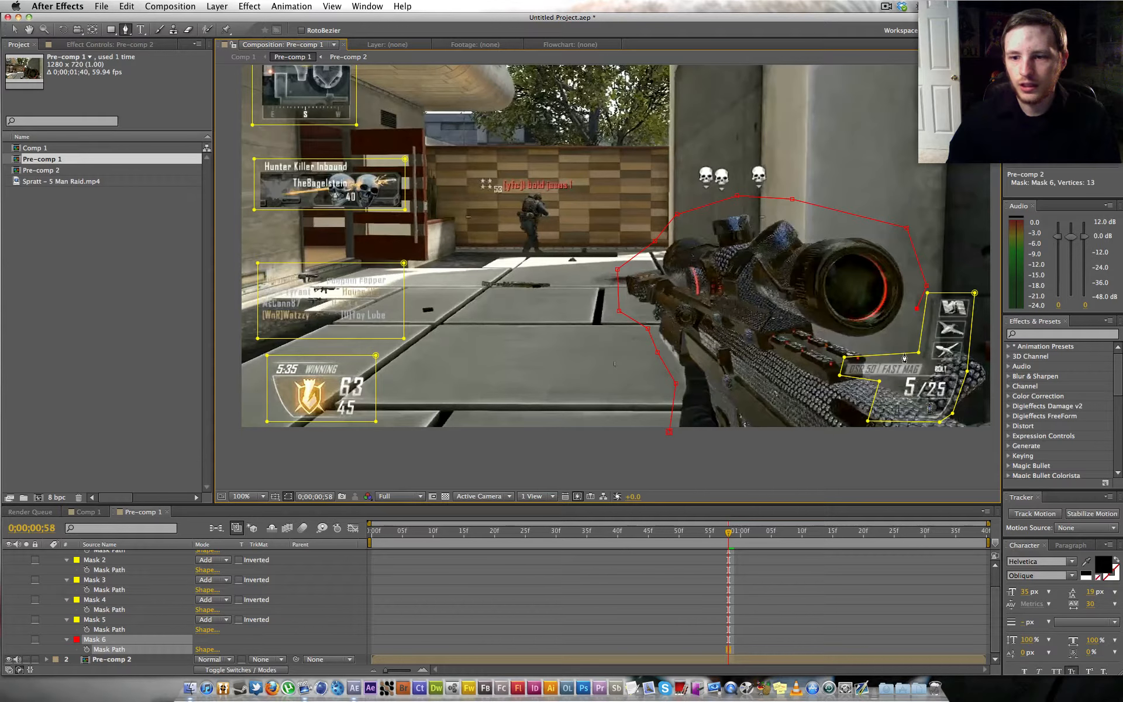
{"action": "left_click_drag", "start_coordinate": [994, 378], "coordinate": [884, 355]}
{"action": "left_click", "coordinate": [924, 358]}
{"action": "left_click", "coordinate": [903, 393]}
{"action": "left_click", "coordinate": [559, 415]}
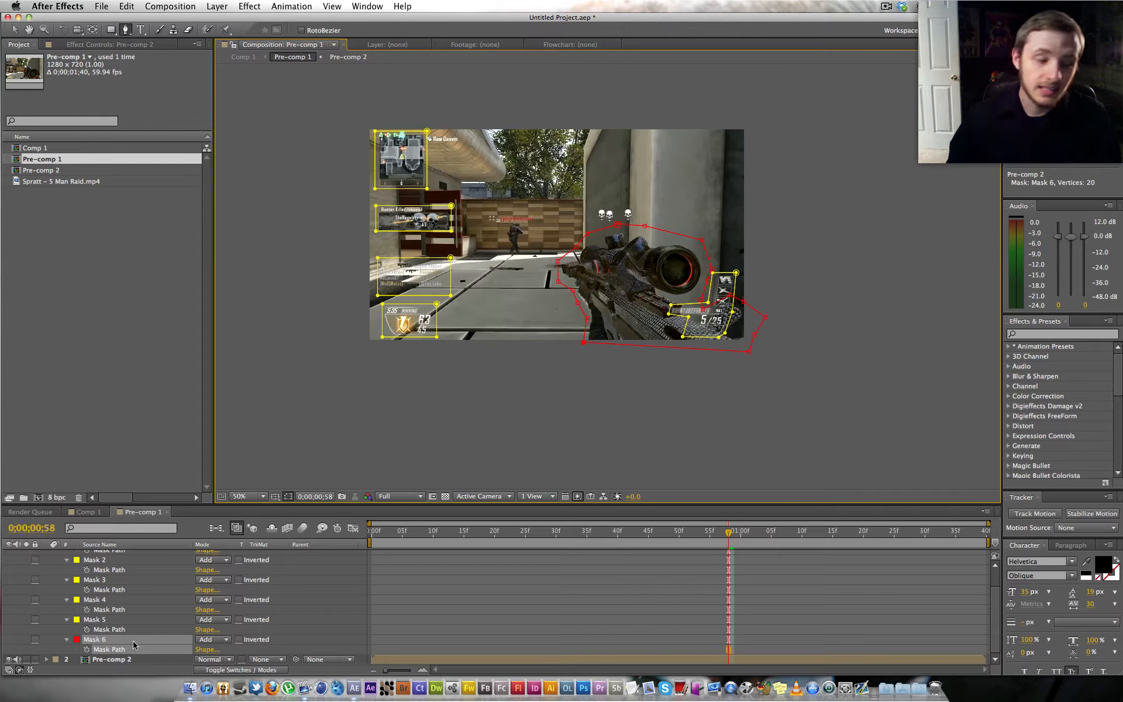
- Enable Mask Path keyframing for Mask 6 at 0;00;00;58 and show only the layer's keyframed properties
{"action": "left_click", "coordinate": [86, 649]}
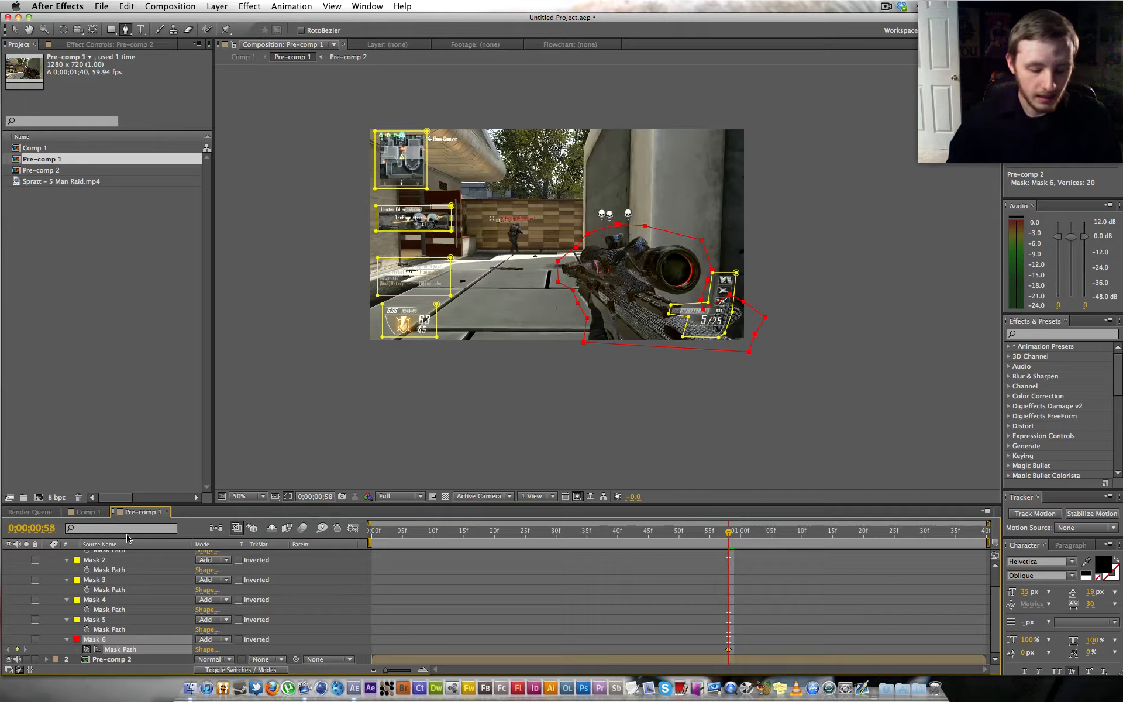
{"action": "key", "text": "u"}
{"action": "key", "text": "u"}
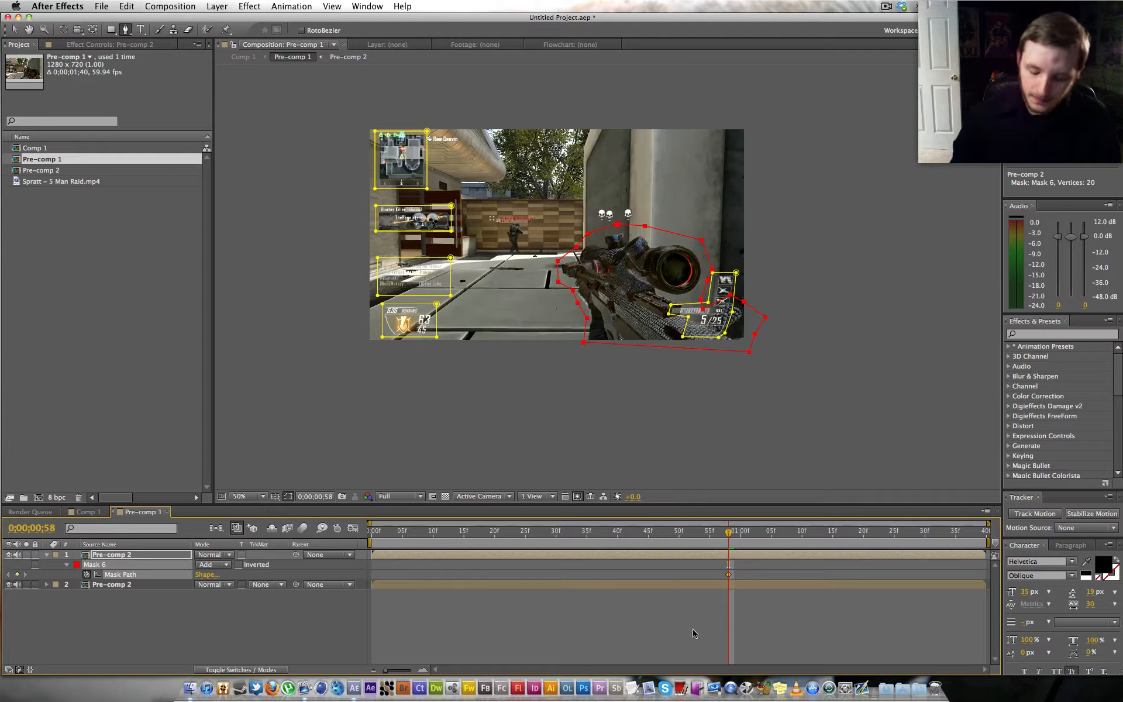
- At 0;00;00;48, move the whole of Mask 6 by about -396, 254 px over the character's hands
{"action": "key", "text": "shift+Page_Up"}
{"action": "key", "text": "v"}
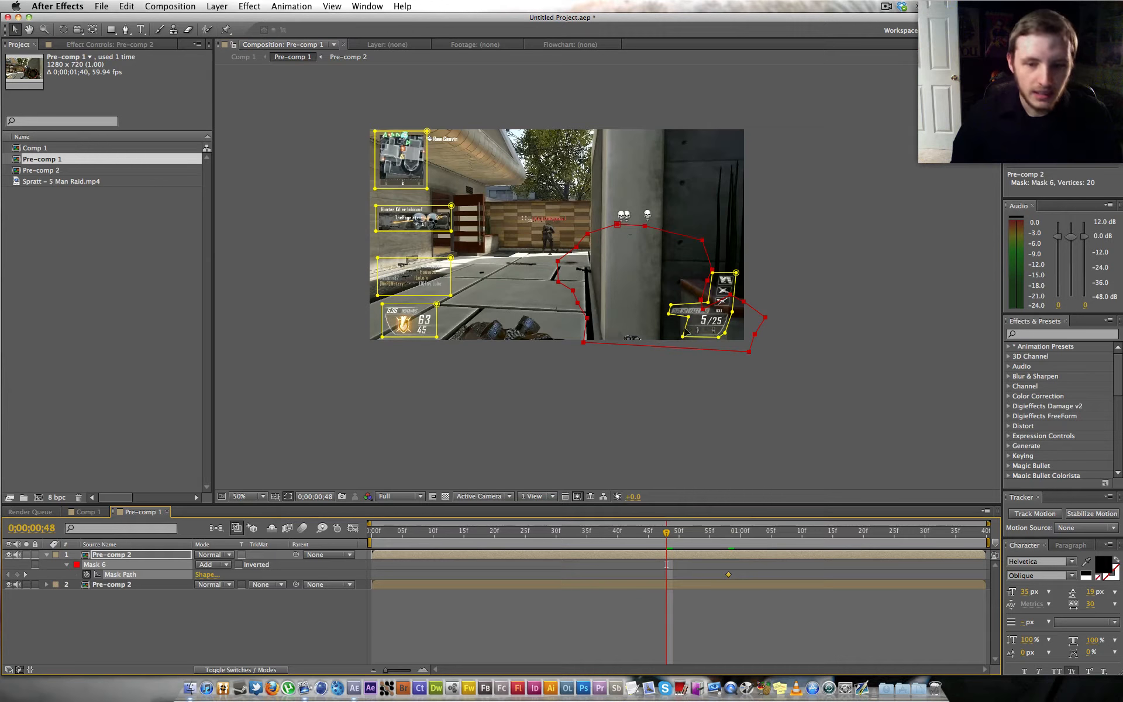
{"action": "double_click", "coordinate": [584, 343]}
{"action": "left_click_drag", "start_coordinate": [646, 297], "coordinate": [531, 372]}
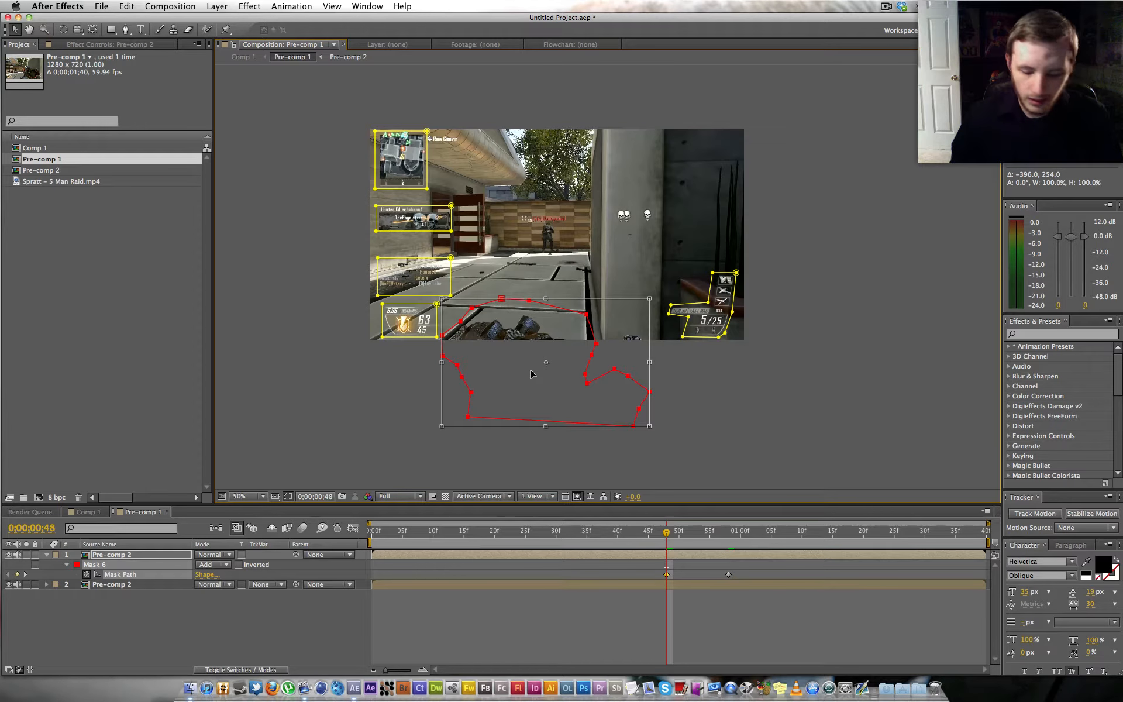
{"action": "key", "text": "Return"}
- Reshape Mask 6's points at 0;00;00;48 to fit around the hands and the small object beside the pillar
{"action": "left_click", "coordinate": [494, 372]}
{"action": "scroll", "coordinate": [485, 327], "scroll_direction": "up", "scroll_amount": 1}
{"action": "left_click_drag", "start_coordinate": [366, 357], "coordinate": [426, 348]}
{"action": "left_click_drag", "start_coordinate": [480, 319], "coordinate": [491, 346]}
{"action": "left_click_drag", "start_coordinate": [533, 317], "coordinate": [526, 332]}
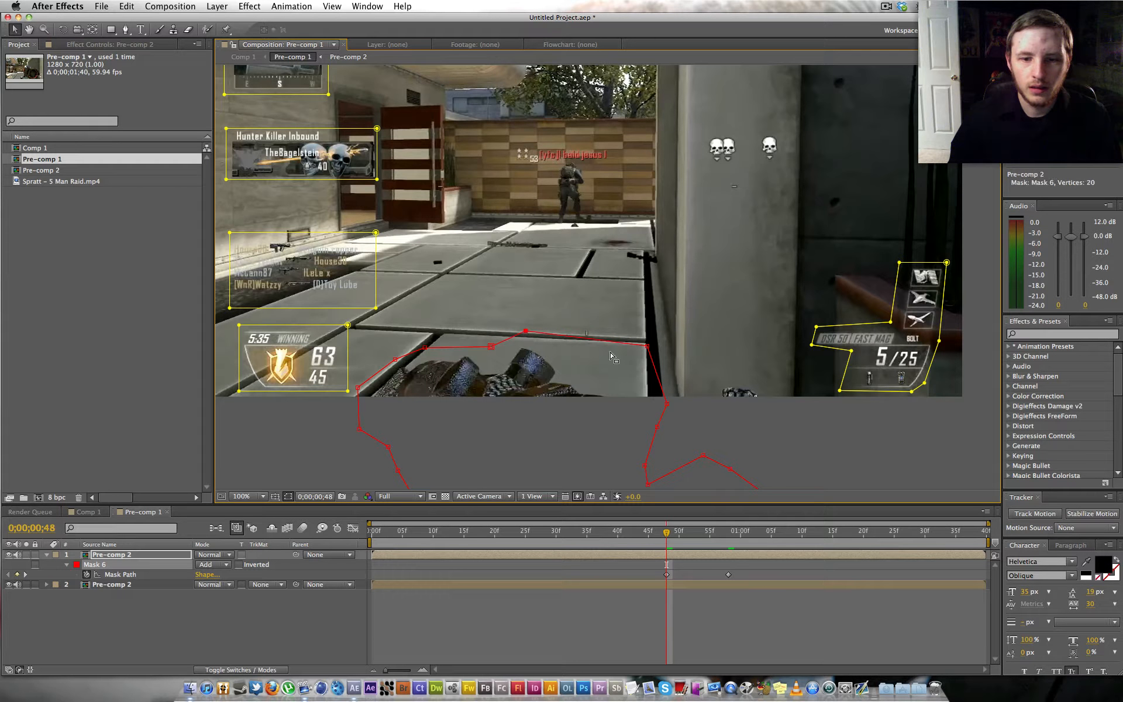
{"action": "left_click_drag", "start_coordinate": [647, 346], "coordinate": [587, 374]}
{"action": "left_click_drag", "start_coordinate": [667, 404], "coordinate": [658, 409]}
{"action": "left_click_drag", "start_coordinate": [706, 457], "coordinate": [722, 384]}
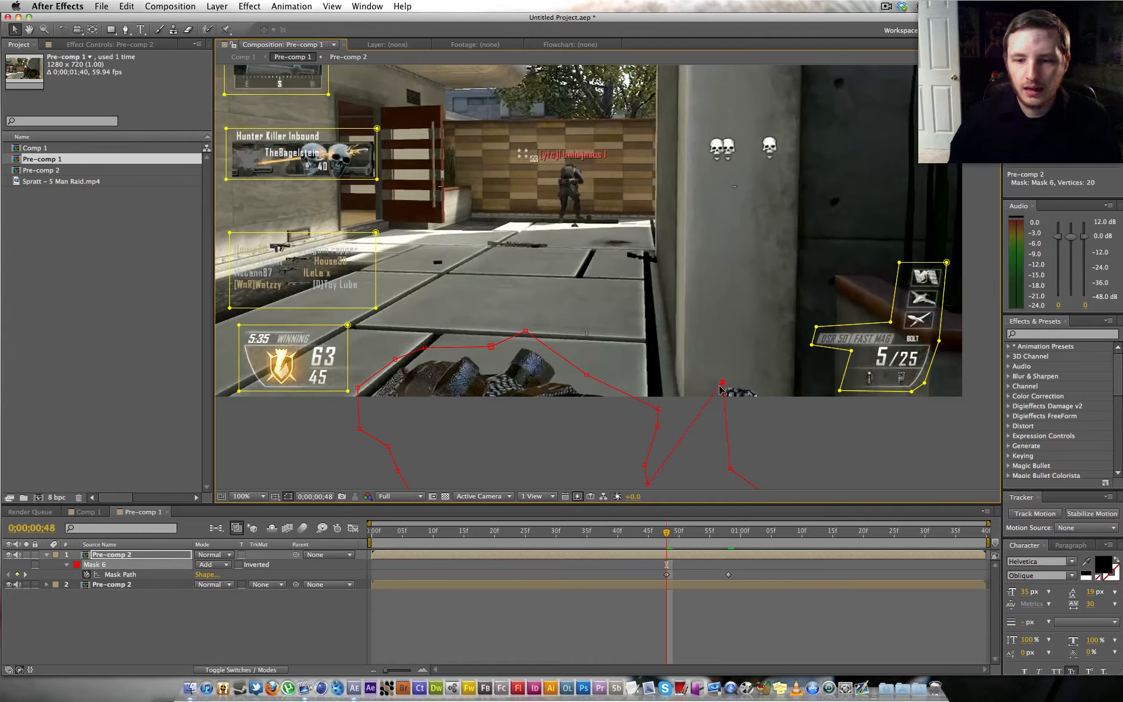
{"action": "left_click_drag", "start_coordinate": [731, 468], "coordinate": [770, 396]}
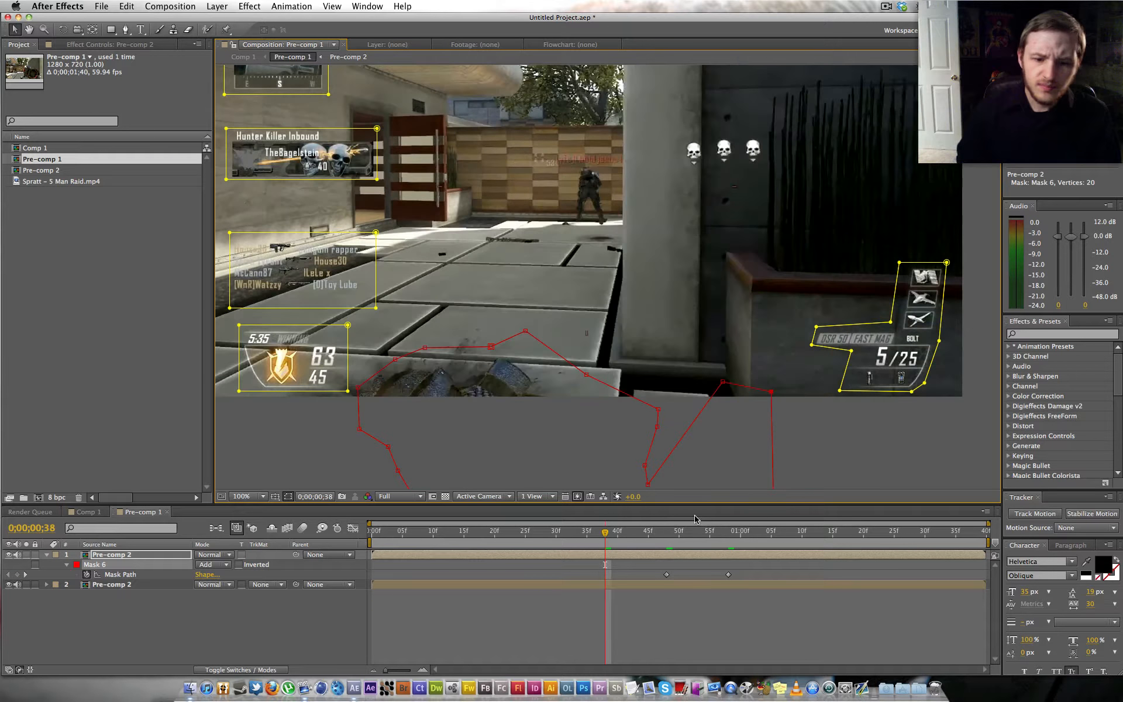
- At 0;00;00;38, shift the whole of Mask 6 by about -32, 10 px to follow the hands
{"action": "key", "text": "shift+Page_Up"}
{"action": "double_click", "coordinate": [358, 388]}
{"action": "left_click_drag", "start_coordinate": [466, 399], "coordinate": [447, 404]}
{"action": "key", "text": "Return"}
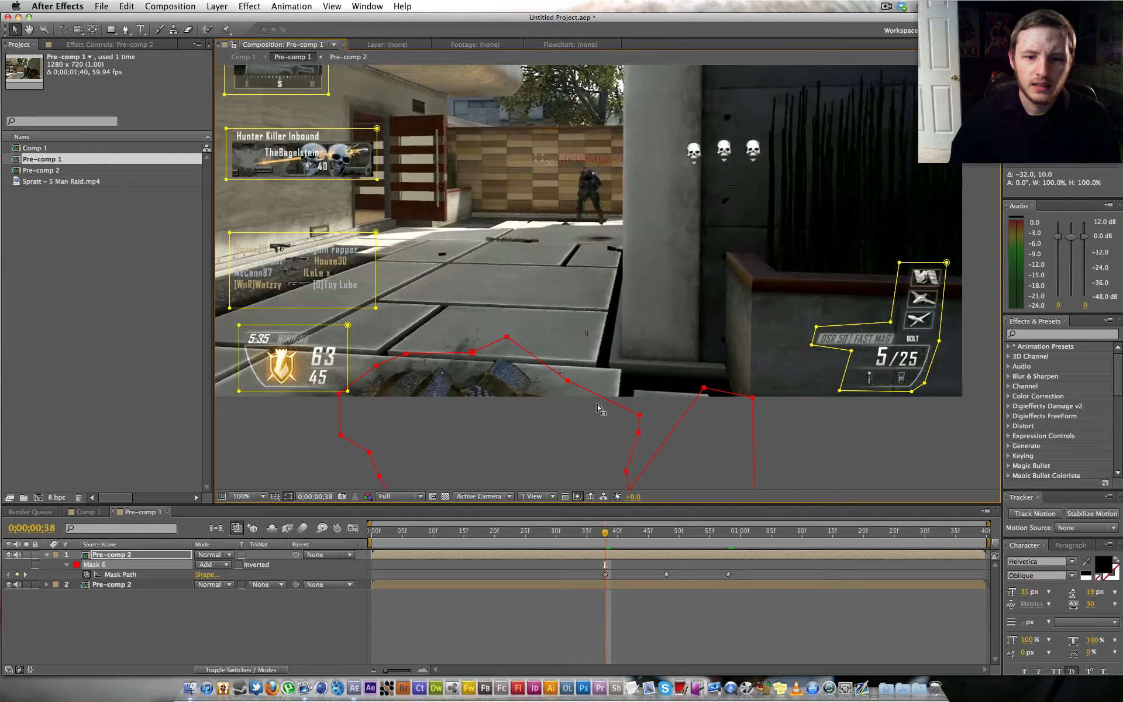
- Lower three of Mask 6's points at 0;00;00;38 to fit the hands, and go back to 0;00;00;28
{"action": "left_click_drag", "start_coordinate": [704, 389], "coordinate": [705, 431]}
{"action": "left_click_drag", "start_coordinate": [752, 398], "coordinate": [758, 442]}
{"action": "left_click_drag", "start_coordinate": [568, 381], "coordinate": [570, 393]}
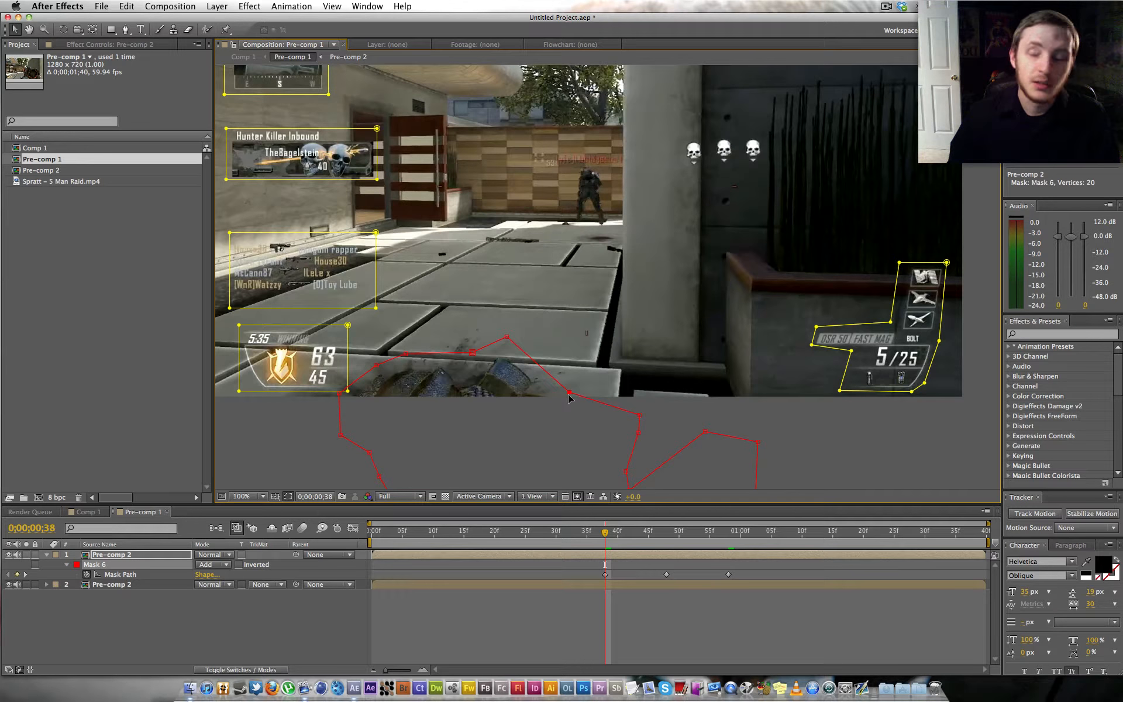
{"action": "key", "text": "shift+Page_Up"}
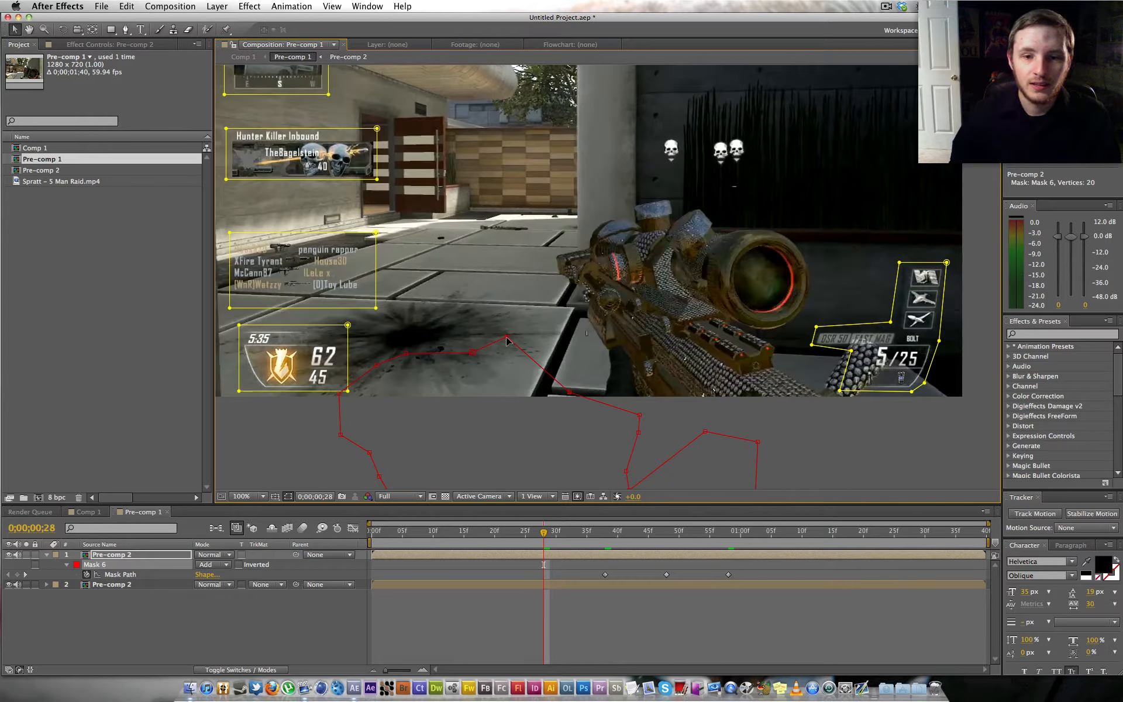
- At 0;00;00;28, move the whole of Mask 6 by about 350, -246 px over the gun
{"action": "double_click", "coordinate": [507, 339]}
{"action": "left_click_drag", "start_coordinate": [449, 446], "coordinate": [654, 302]}
{"action": "key", "text": "Return"}
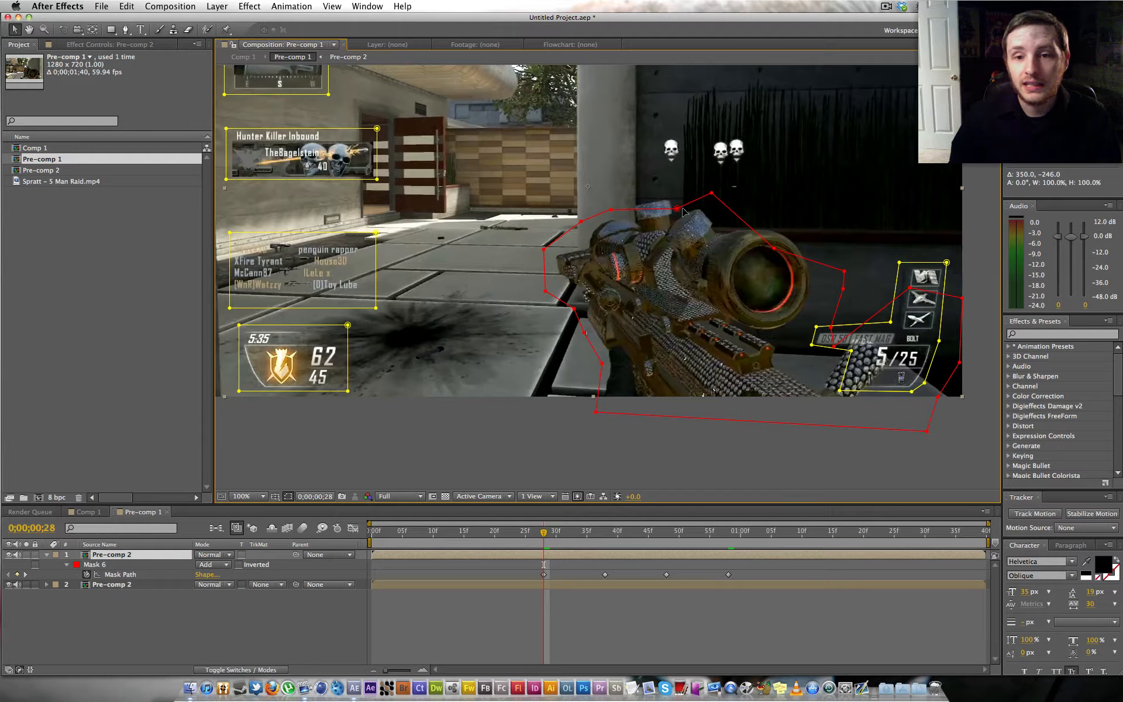
- Adjust three of Mask 6's upper points at 0;00;00;28 to fit around the rifle scope
{"action": "left_click_drag", "start_coordinate": [677, 208], "coordinate": [622, 192]}
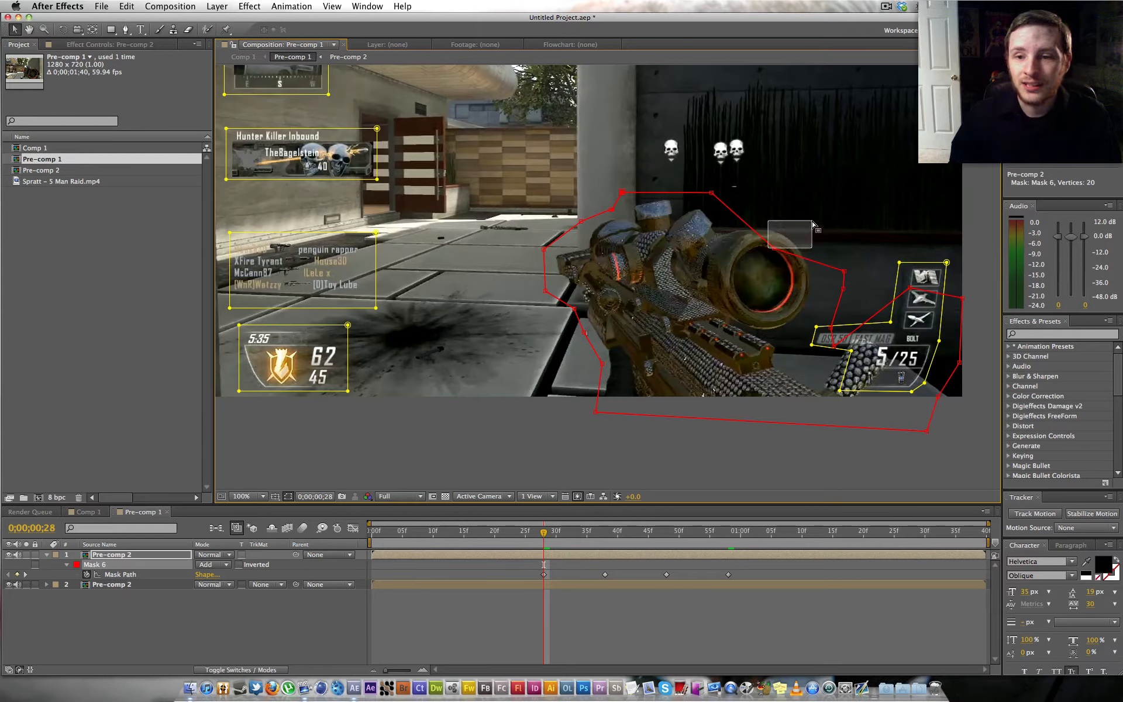
{"action": "left_click", "coordinate": [774, 249]}
{"action": "left_click_drag", "start_coordinate": [774, 250], "coordinate": [821, 220]}
{"action": "left_click_drag", "start_coordinate": [845, 271], "coordinate": [824, 262]}
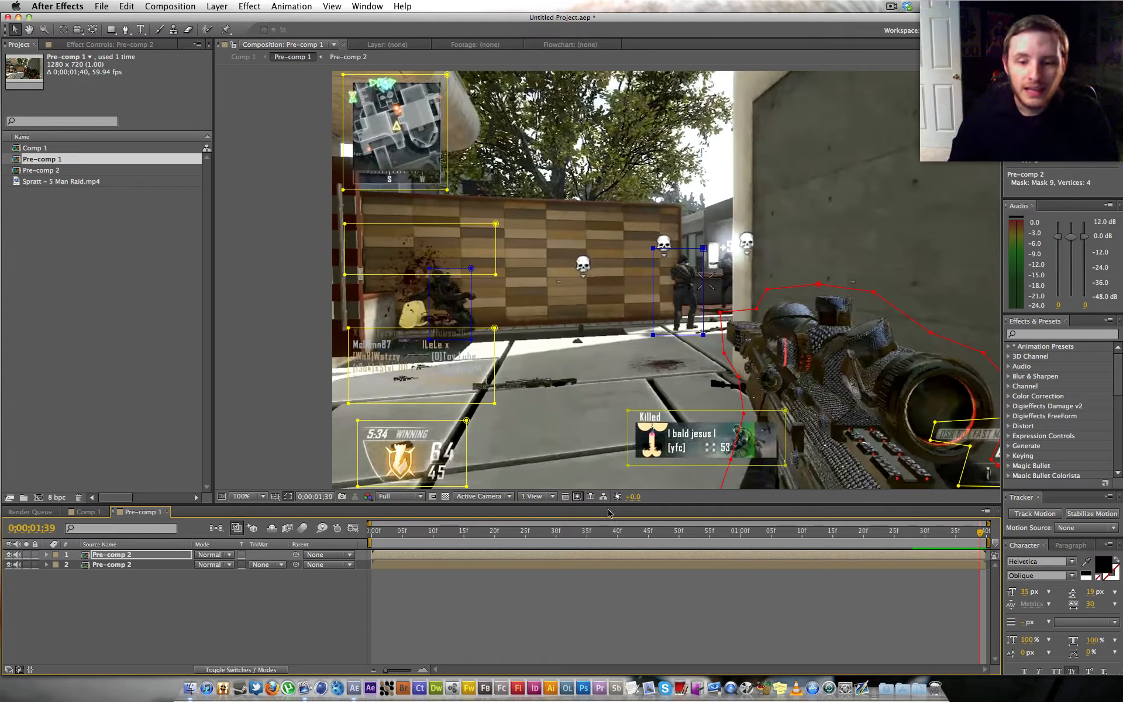
- Scrub through Pre-comp 1 to check how the masks follow the gun, the HUD and the enemies
{"action": "left_click_drag", "start_coordinate": [729, 533], "coordinate": [673, 532]}
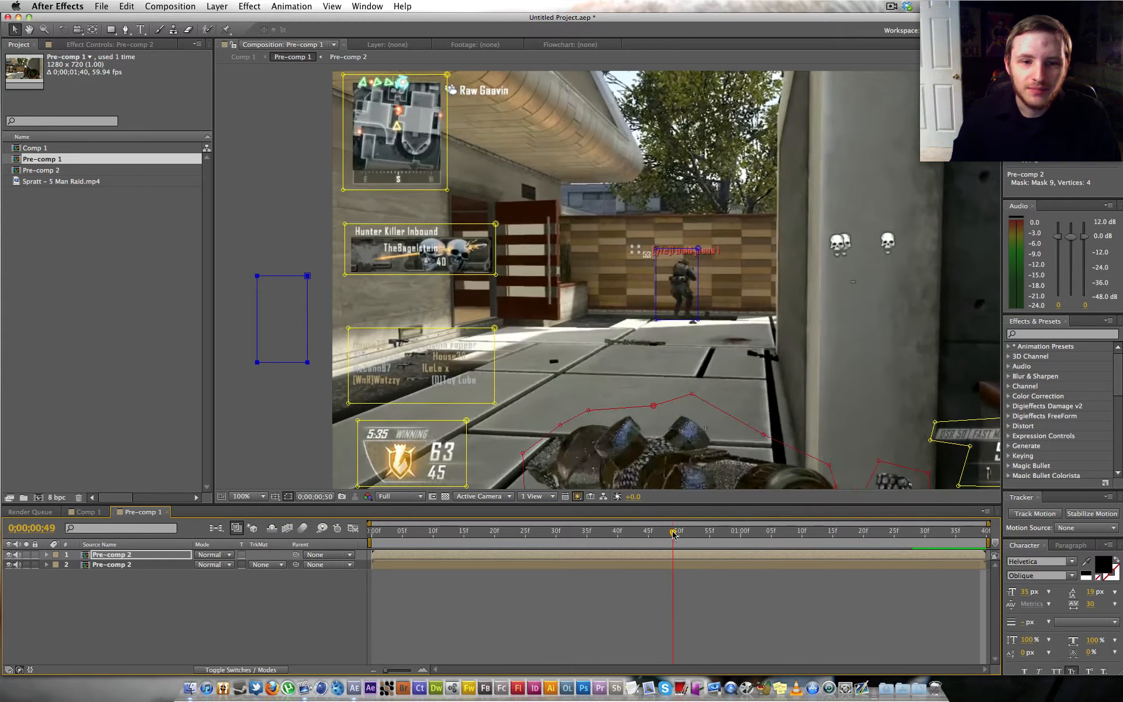
{"action": "scroll", "coordinate": [688, 408], "scroll_direction": "down", "scroll_amount": 3}
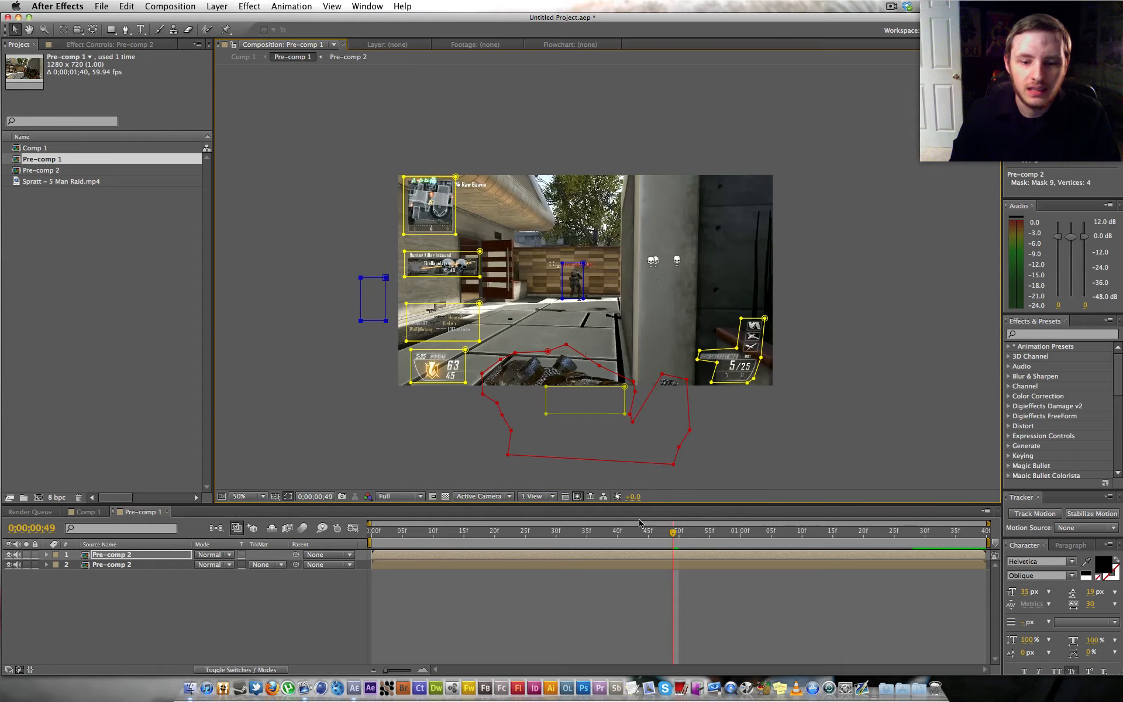
{"action": "left_click_drag", "start_coordinate": [688, 540], "coordinate": [734, 534]}
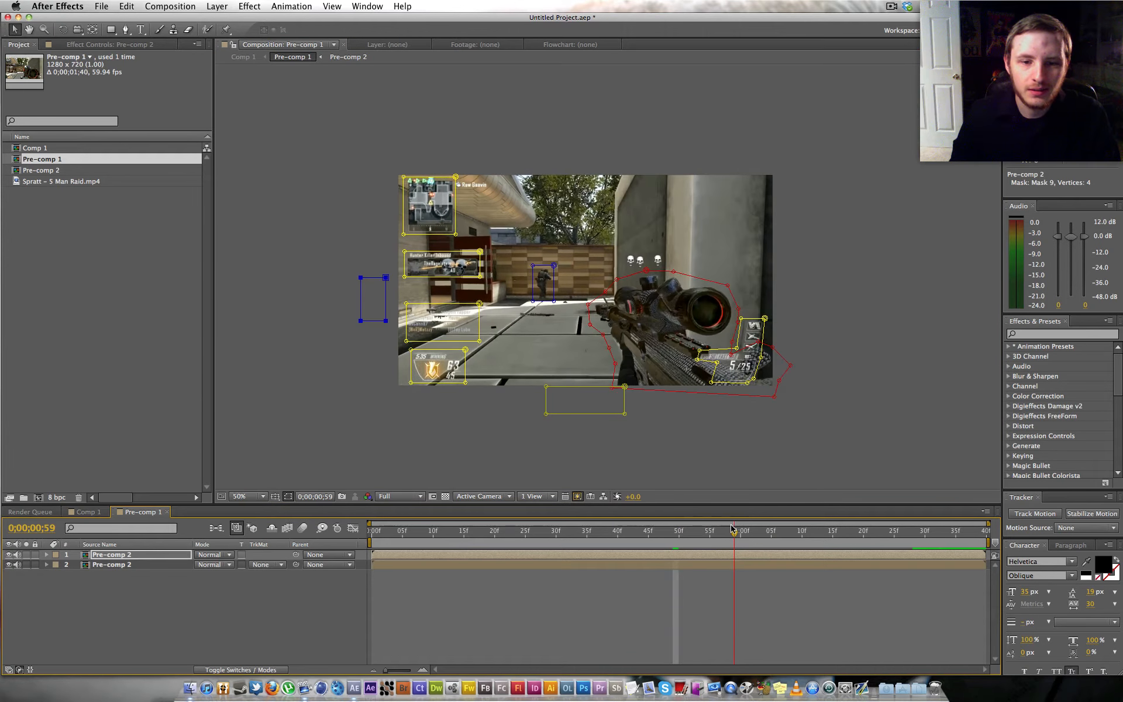
{"action": "left_click_drag", "start_coordinate": [818, 534], "coordinate": [845, 531]}
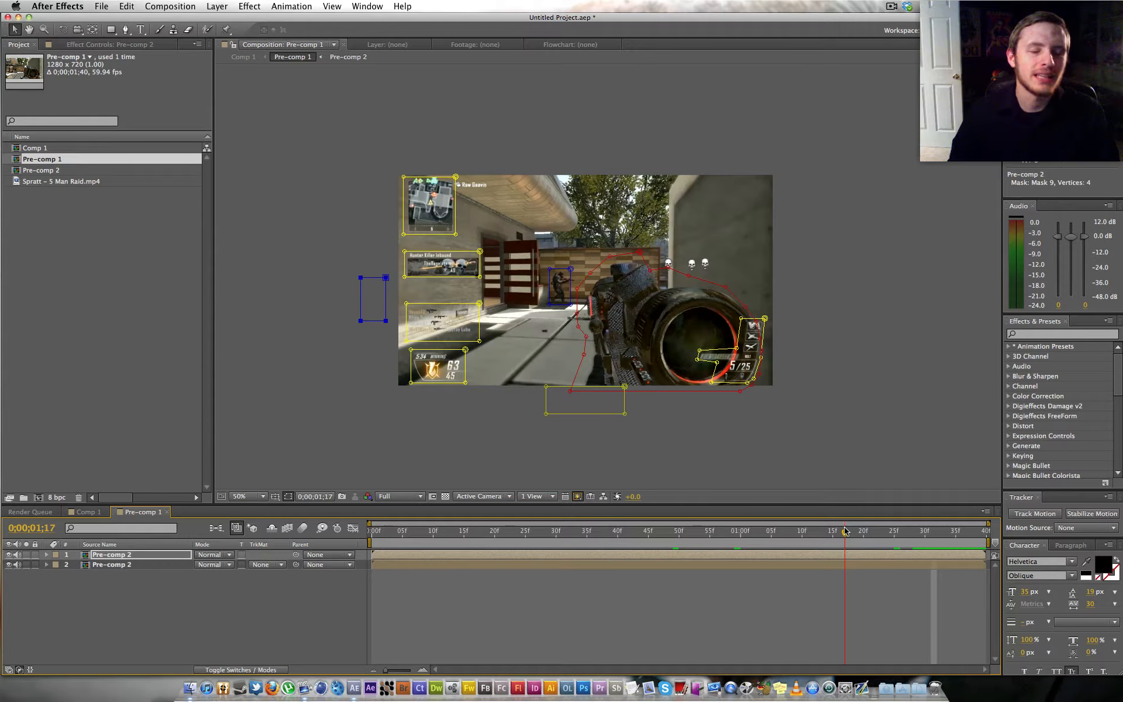
{"action": "left_click_drag", "start_coordinate": [845, 531], "coordinate": [809, 533]}
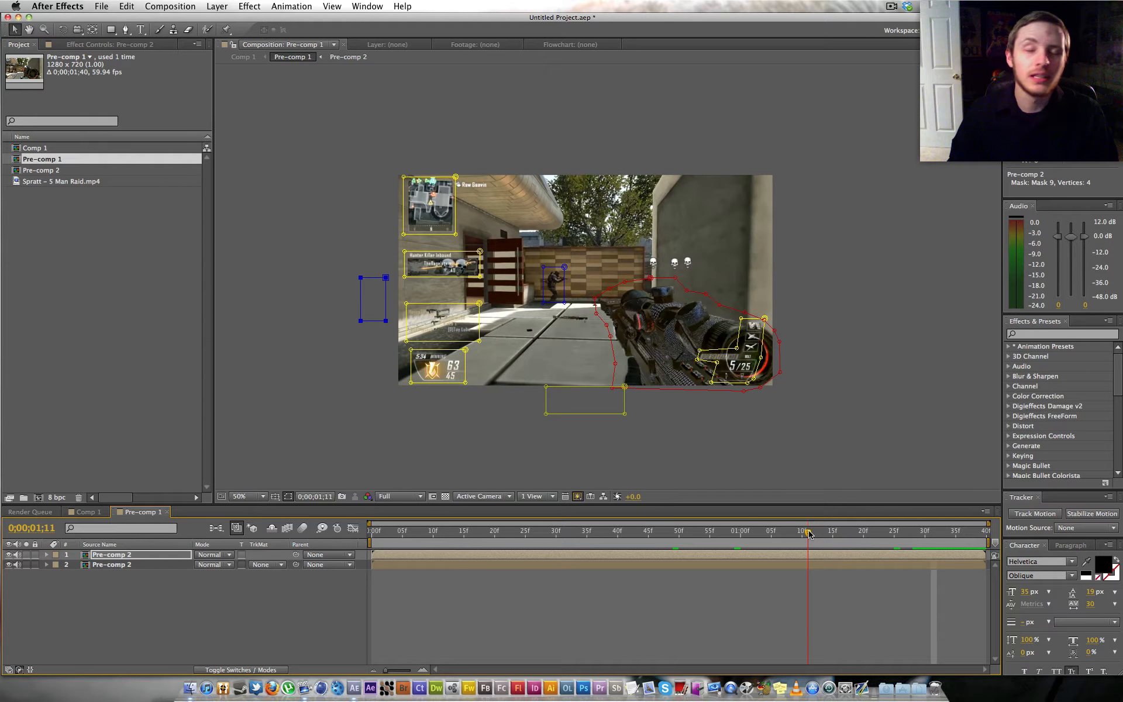
{"action": "left_click_drag", "start_coordinate": [809, 533], "coordinate": [587, 573]}
{"action": "left_click_drag", "start_coordinate": [533, 571], "coordinate": [672, 564]}
- Set the mode of all nine masks on the upper Pre-comp 2 layer to Subtract
{"action": "key", "text": "m"}
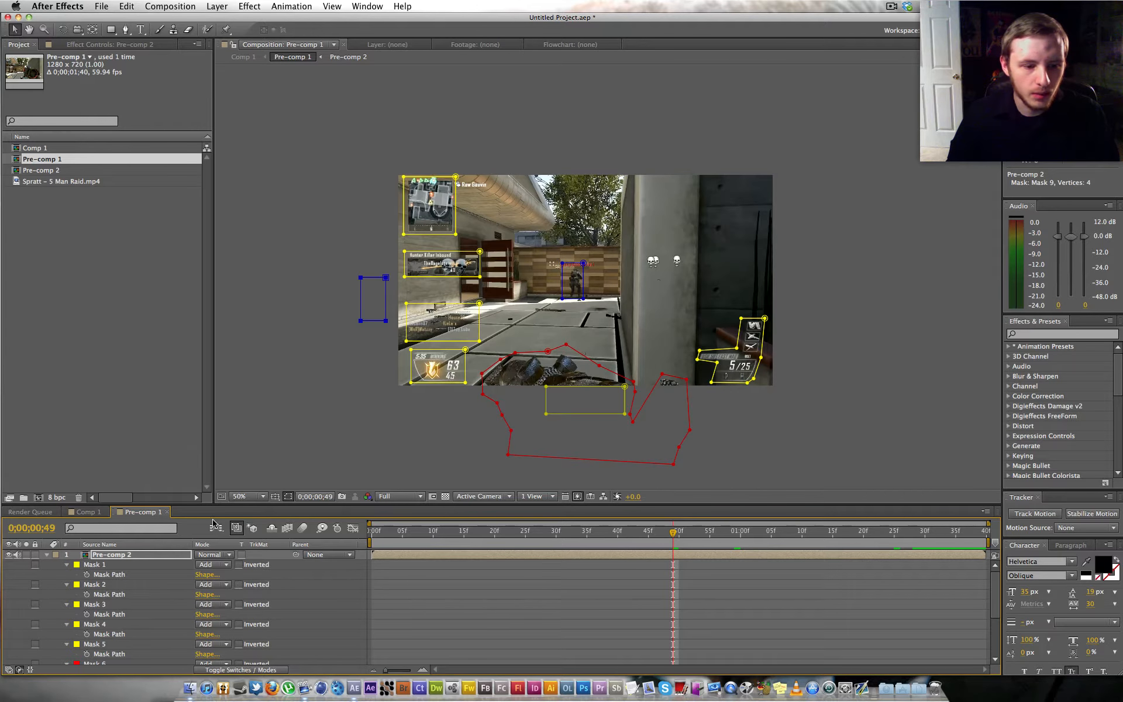
{"action": "scroll", "coordinate": [115, 564], "scroll_direction": "down", "scroll_amount": 5}
{"action": "scroll", "coordinate": [116, 579], "scroll_direction": "up", "scroll_amount": 5}
{"action": "left_click", "coordinate": [115, 565]}
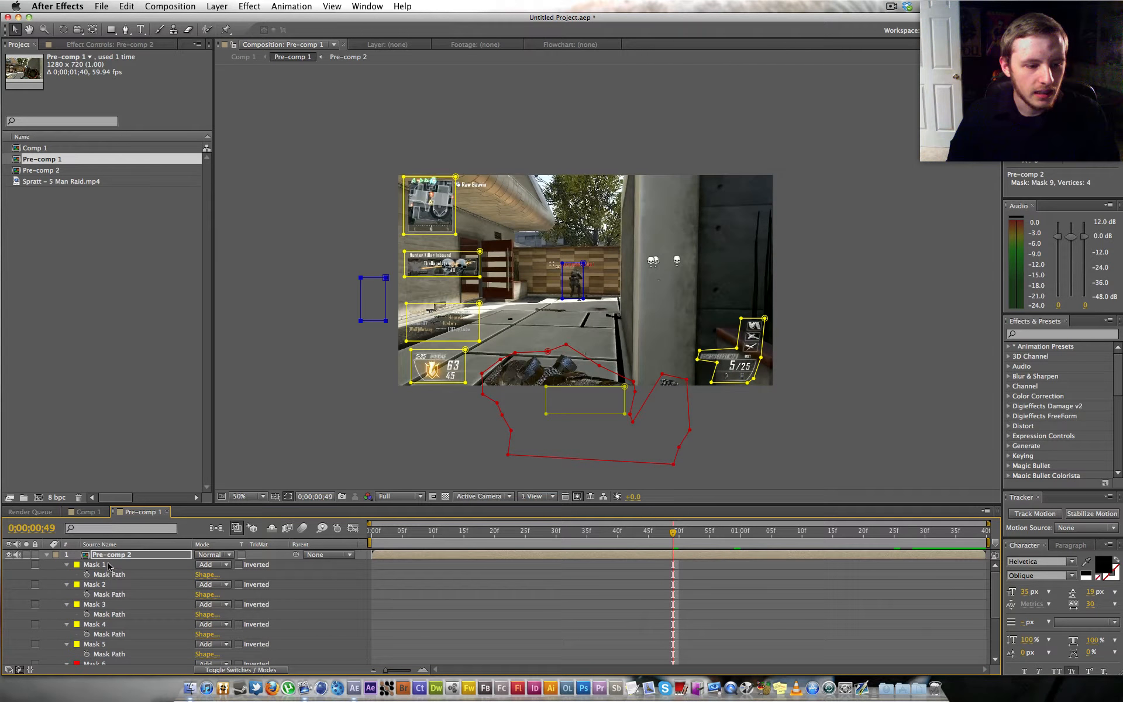
{"action": "scroll", "coordinate": [116, 579], "scroll_direction": "down", "scroll_amount": 5}
{"action": "left_click", "coordinate": [102, 642], "text": "shift"}
{"action": "left_click", "coordinate": [221, 639]}
{"action": "left_click", "coordinate": [232, 621]}
{"action": "scroll", "coordinate": [88, 601], "scroll_direction": "up", "scroll_amount": 5}
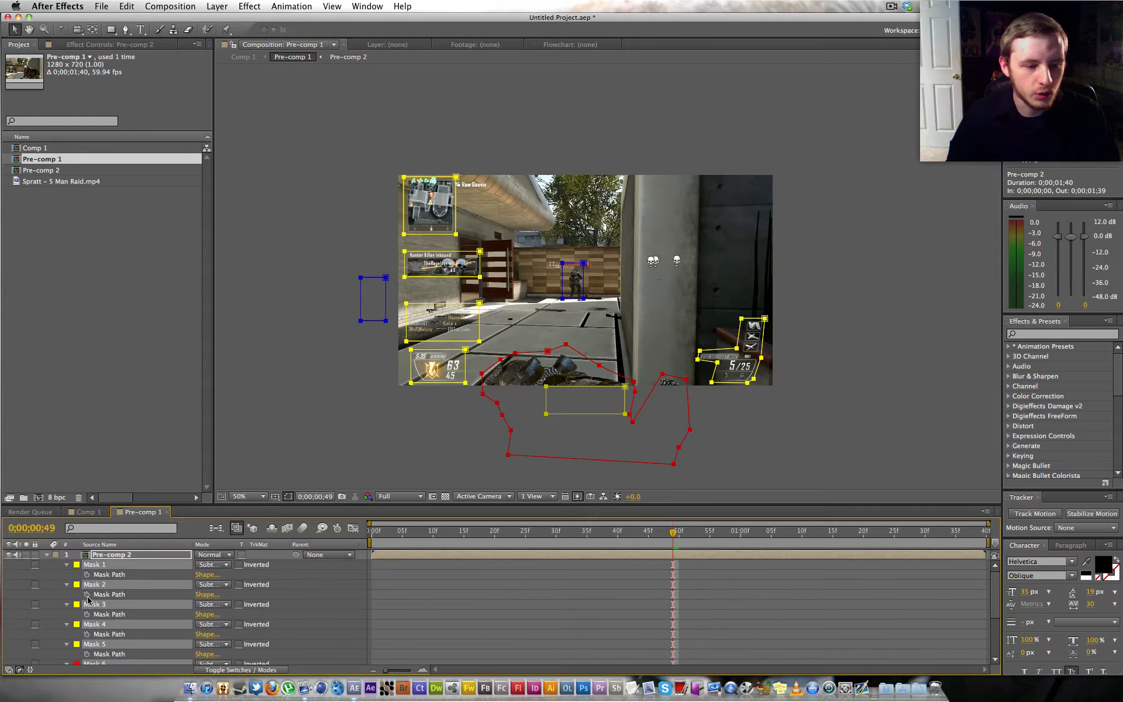
- Collapse the mask list, hide the lower Pre-comp 2 layer, and preview the masked-out areas
{"action": "left_click", "coordinate": [47, 554]}
{"action": "left_click", "coordinate": [8, 565]}
{"action": "left_click", "coordinate": [496, 639]}
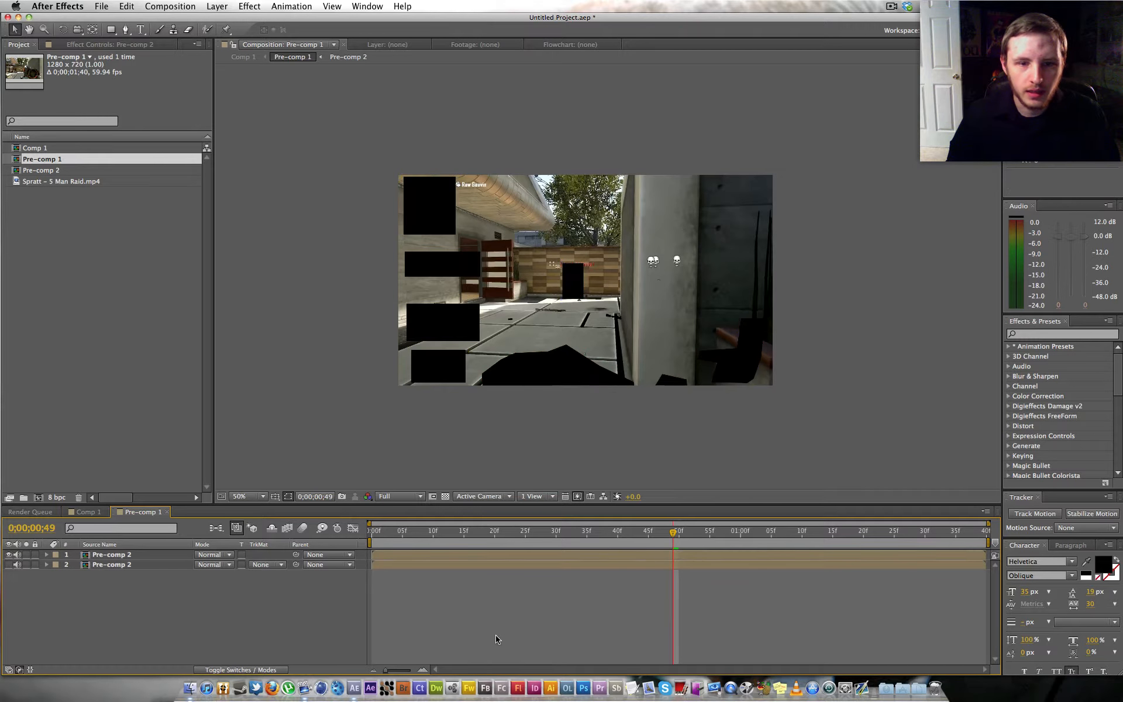
{"action": "key", "text": "space"}
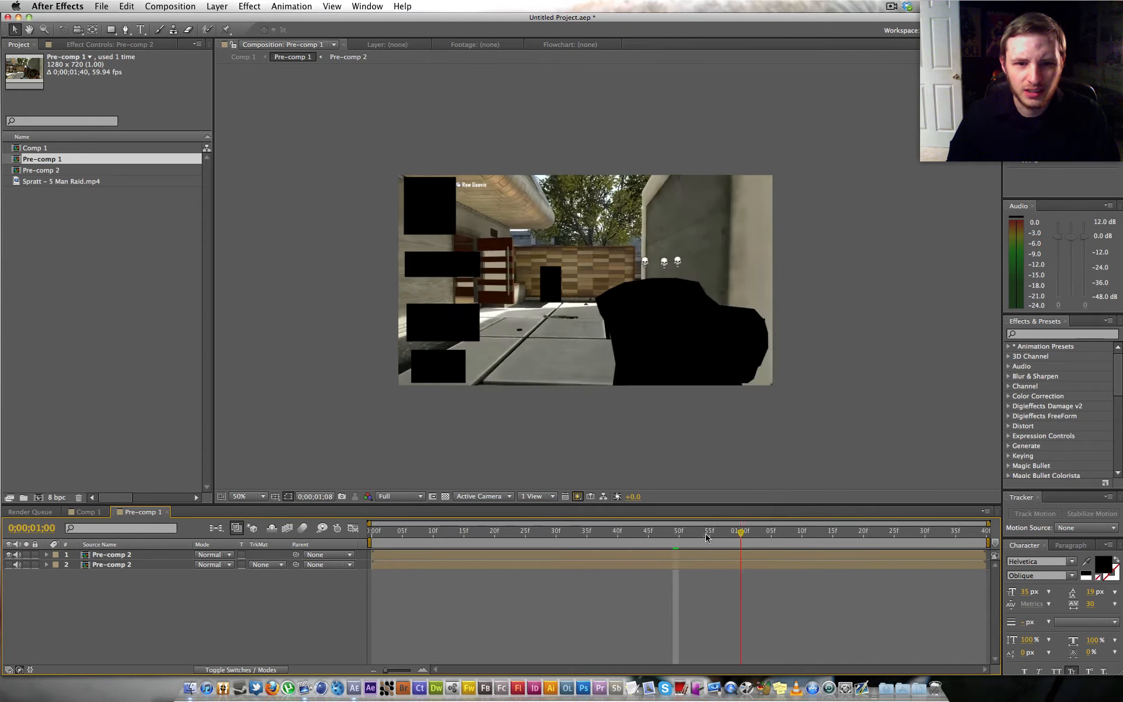
{"action": "key", "text": "space"}
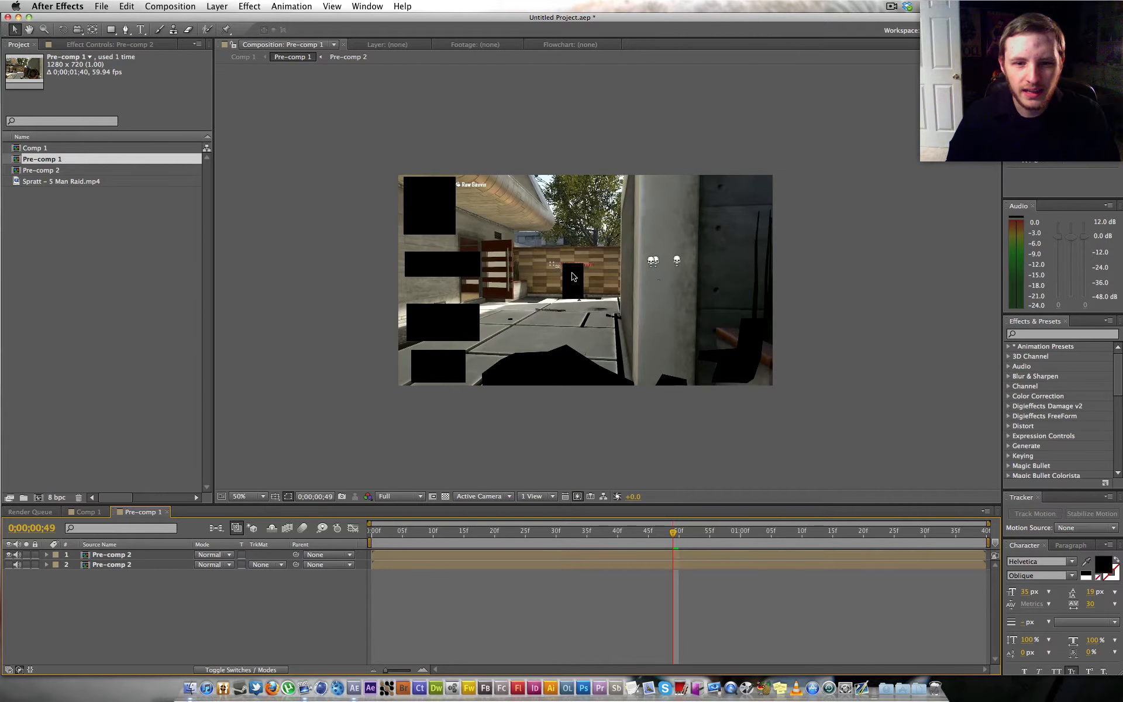
- Add a small rectangular mask over the player name beside the minimap on the upper layer and set it to Subtract
{"action": "left_click", "coordinate": [556, 559]}
{"action": "key", "text": "q"}
{"action": "left_click_drag", "start_coordinate": [486, 176], "coordinate": [454, 193]}
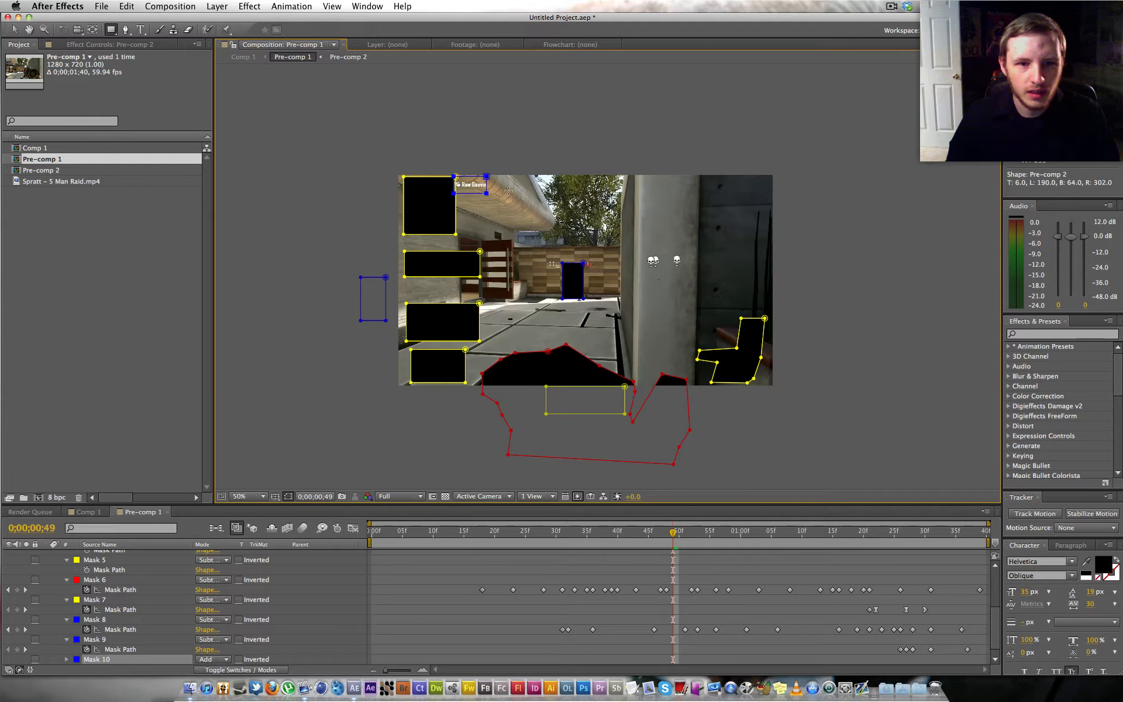
{"action": "left_click", "coordinate": [209, 661]}
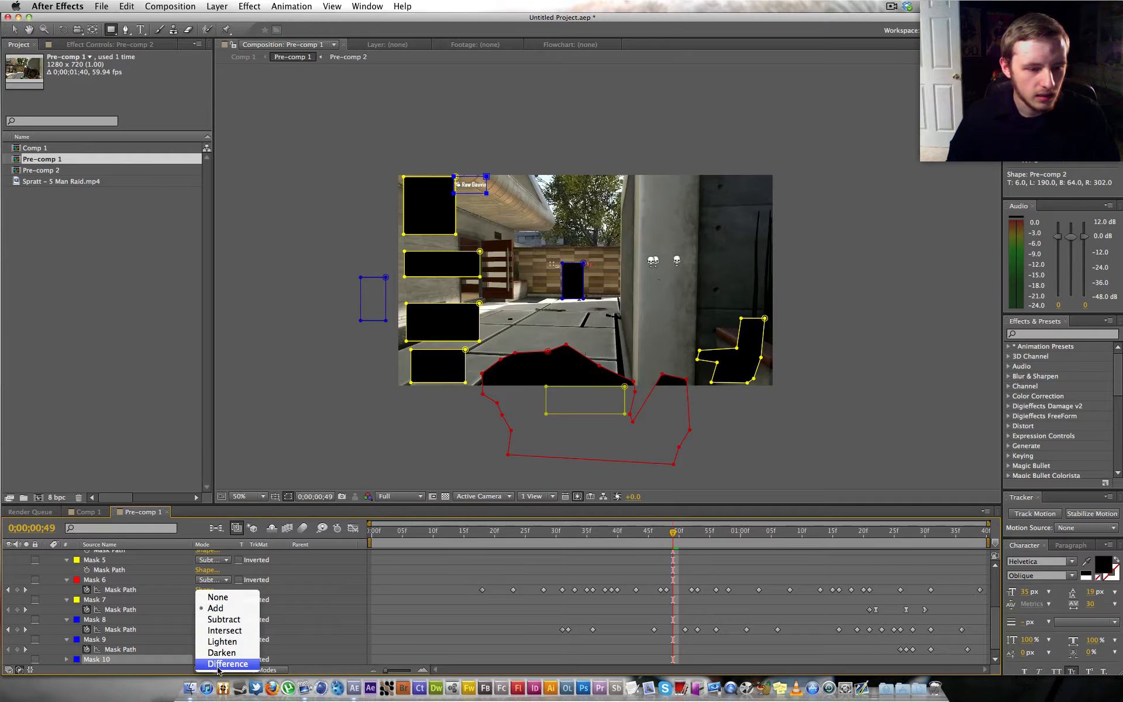
{"action": "left_click", "coordinate": [236, 624]}
{"action": "scroll", "coordinate": [146, 609], "scroll_direction": "up", "scroll_amount": 5}
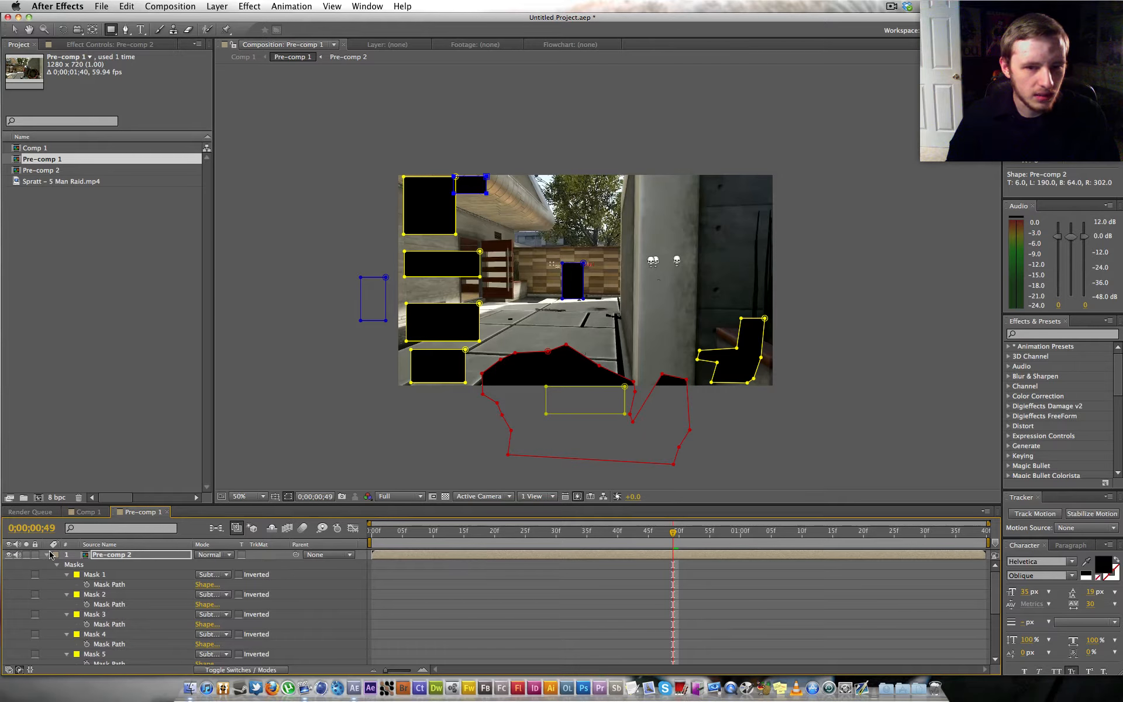
{"action": "left_click", "coordinate": [48, 556]}
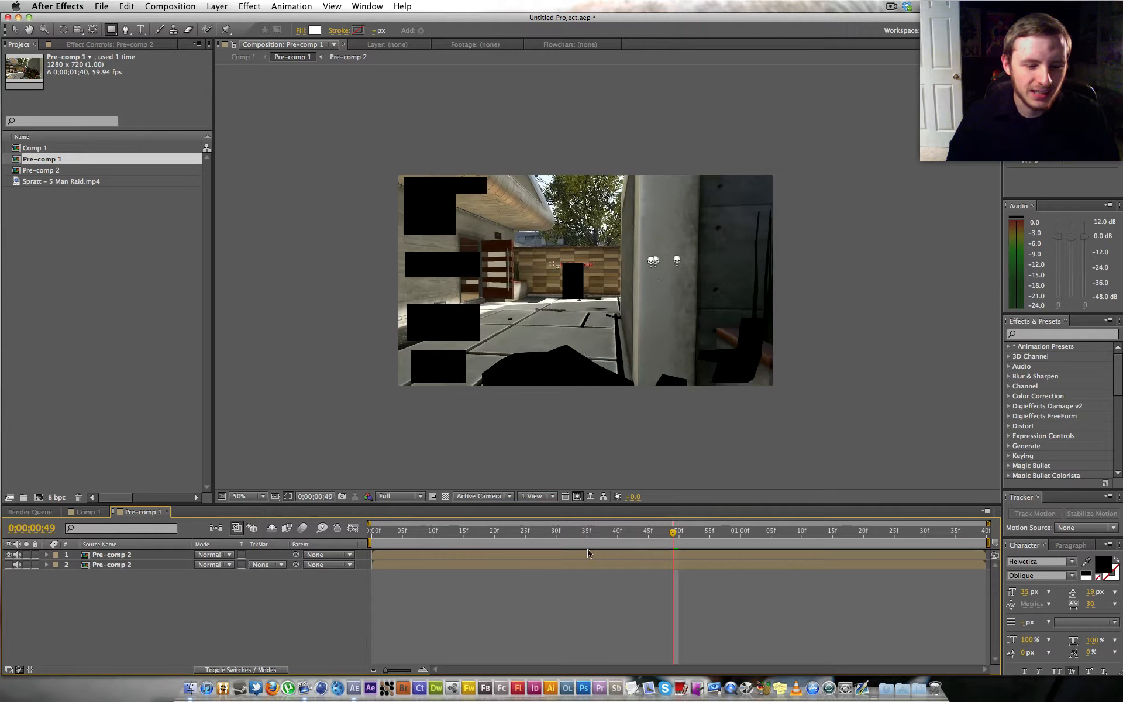
- Pre-compose the masked layer as "matte layer shit thing", moving all attributes into the new composition
{"action": "left_click_drag", "start_coordinate": [679, 535], "coordinate": [786, 548]}
{"action": "left_click", "coordinate": [775, 557]}
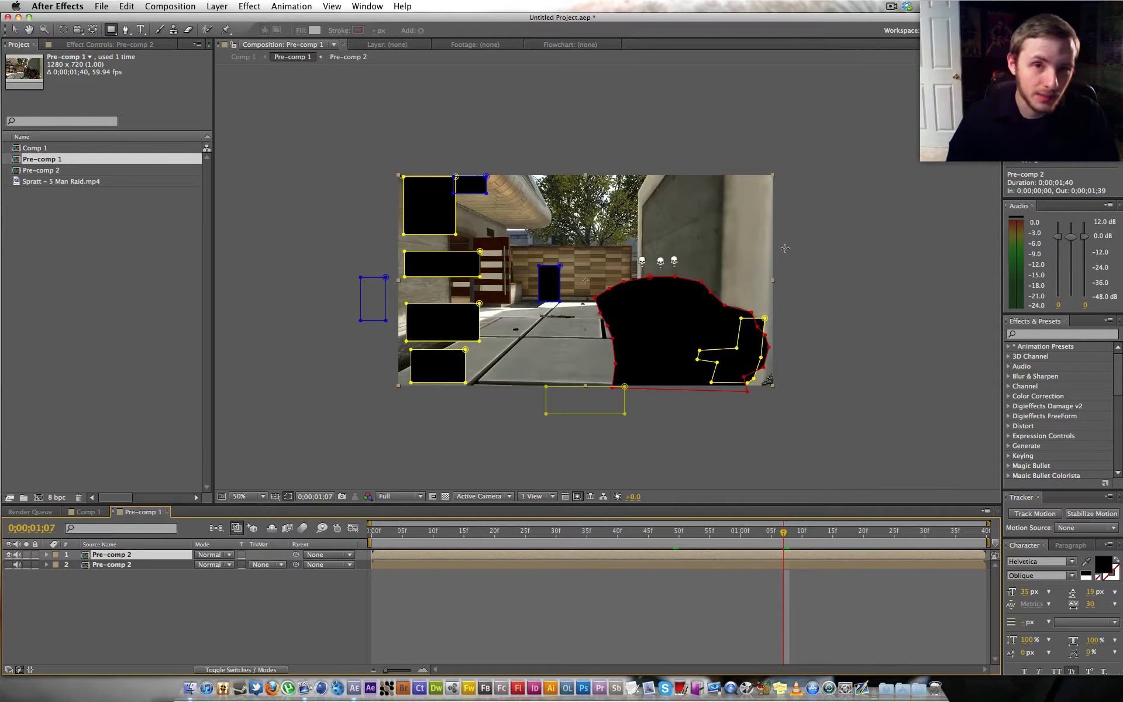
{"action": "left_click", "coordinate": [1046, 326]}
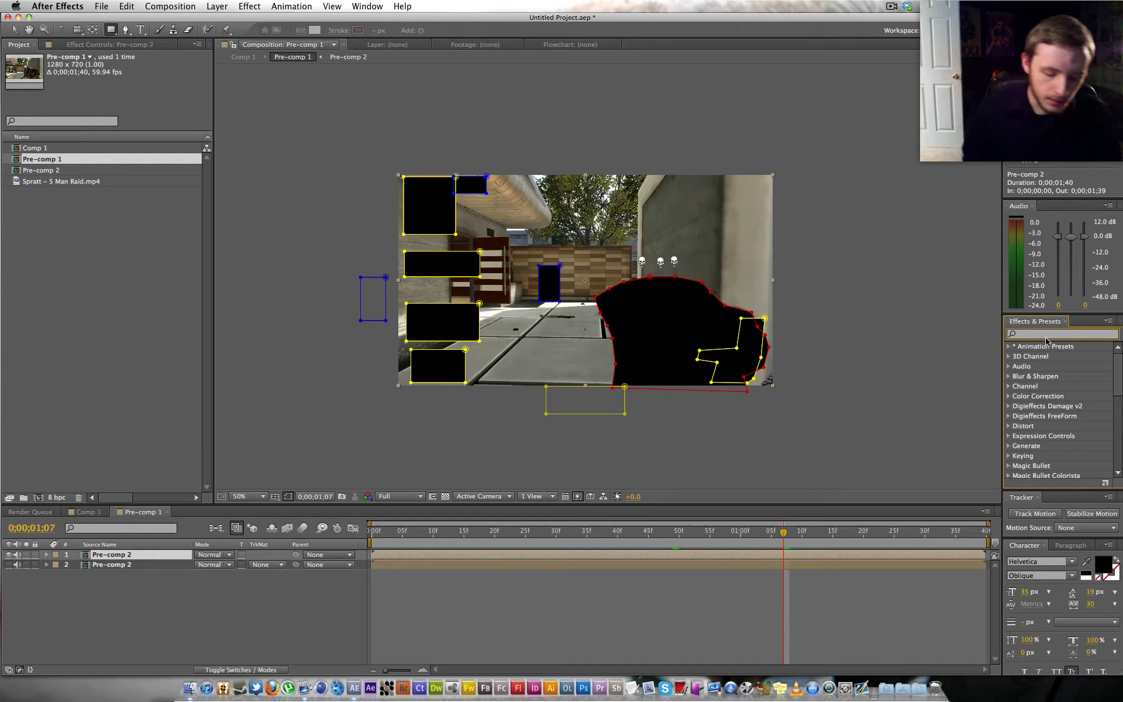
{"action": "left_click", "coordinate": [670, 556]}
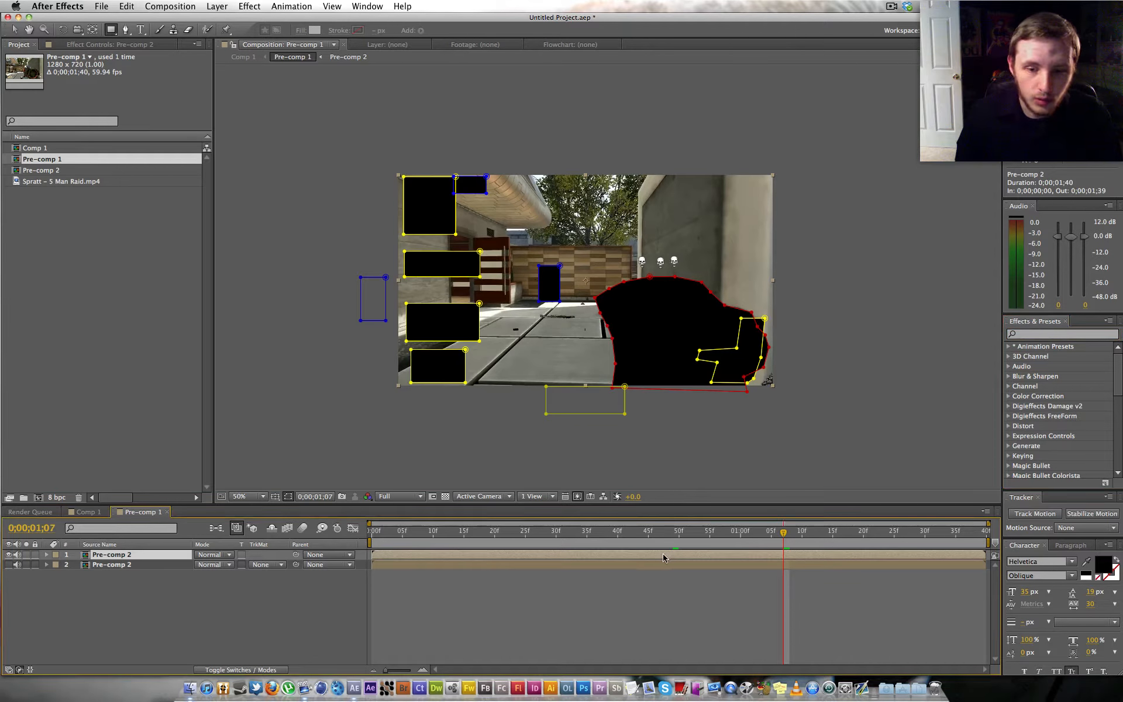
{"action": "key", "text": "super+shift+c"}
{"action": "left_click", "coordinate": [89, 157]}
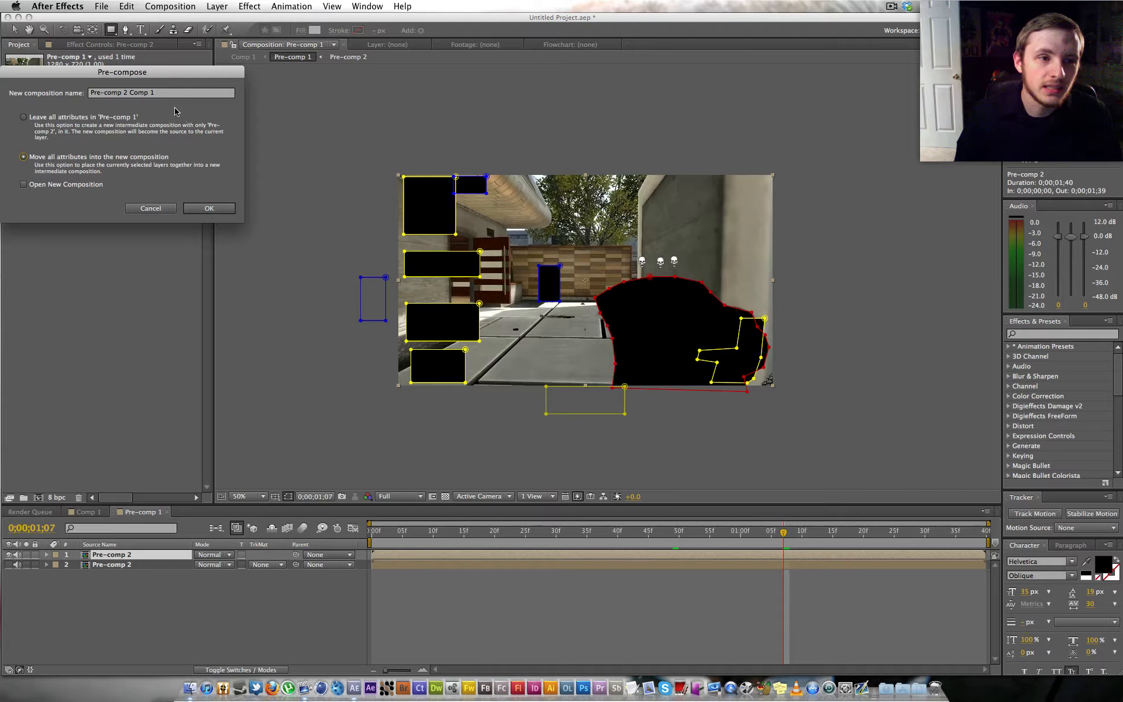
{"action": "type", "text": "matte layer shit"}
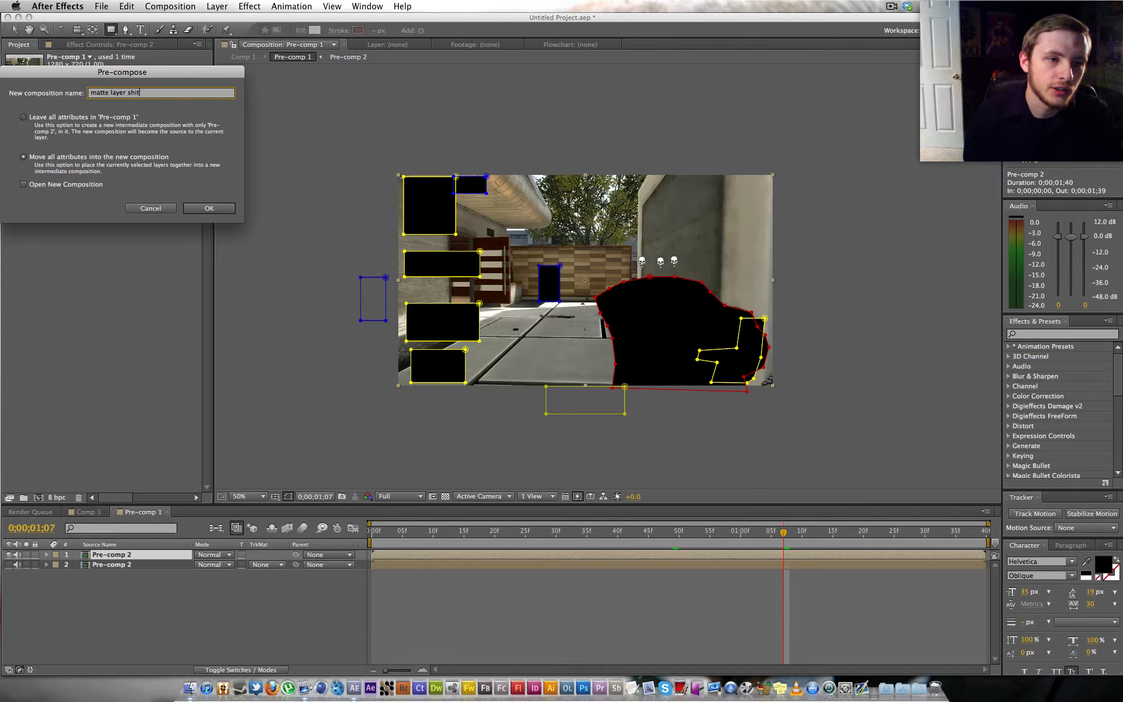
{"action": "type", "text": " thing"}
{"action": "key", "text": "Return"}
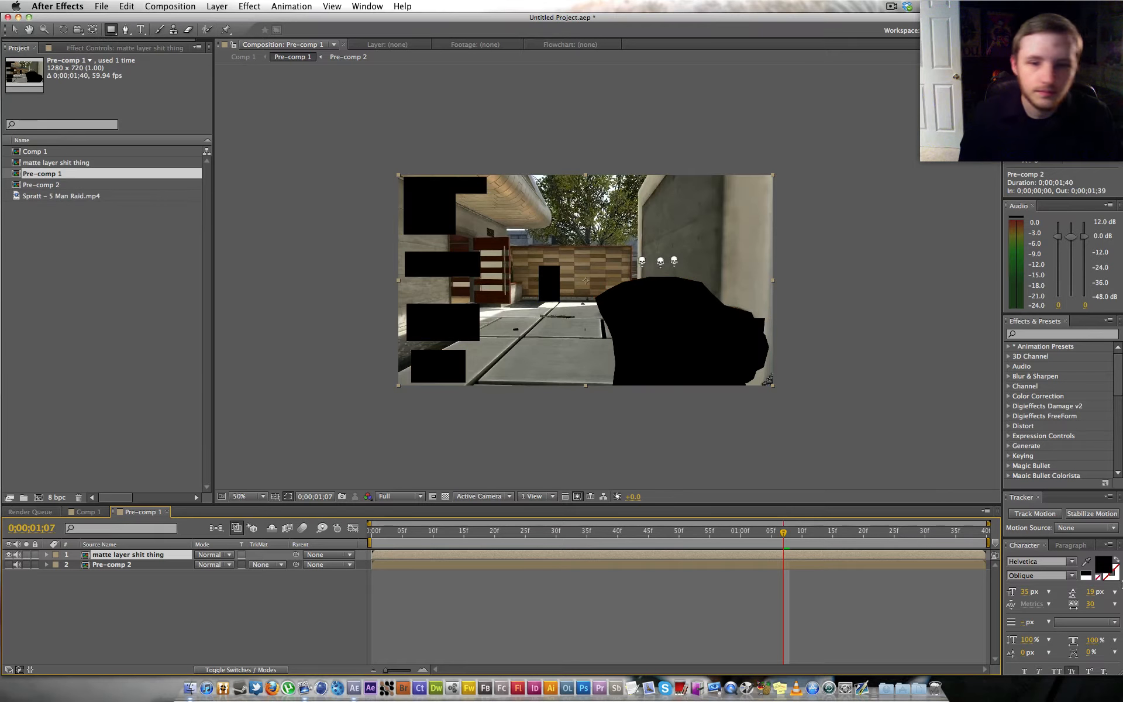
- Find the CameraTracker effect with the search term "camera" and apply it to the matte layer
{"action": "left_click", "coordinate": [1049, 332]}
{"action": "type", "text": "ca"}
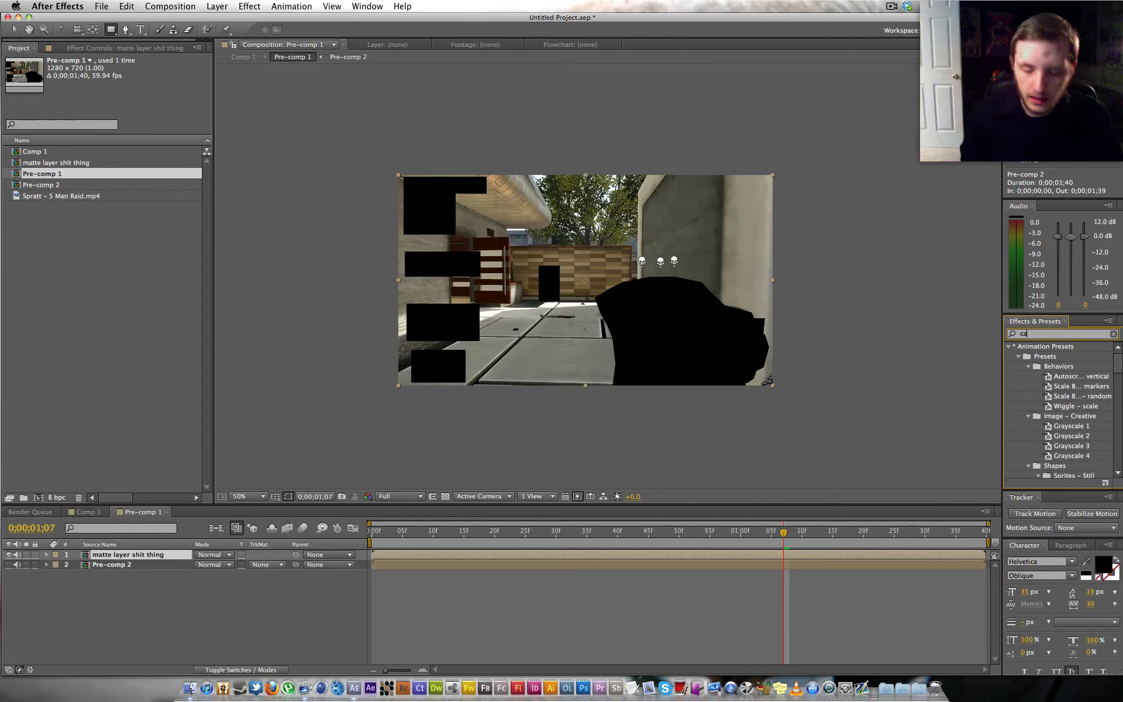
{"action": "type", "text": "mert"}
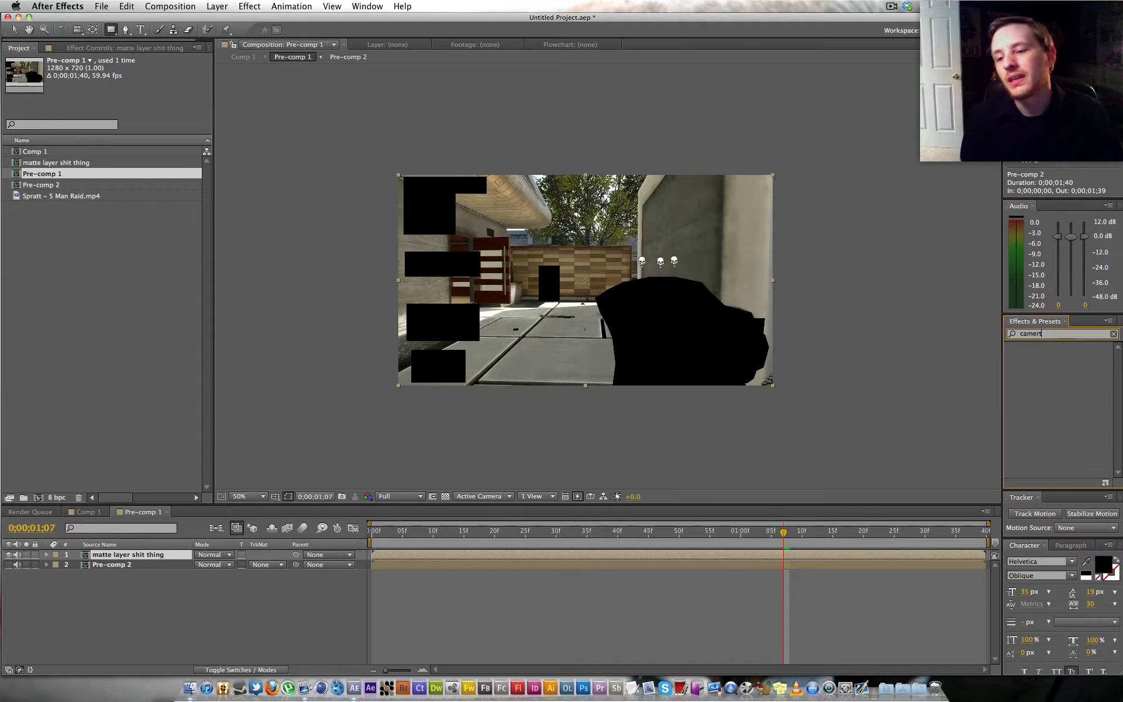
{"action": "key", "text": "BackSpace"}
{"action": "type", "text": "a"}
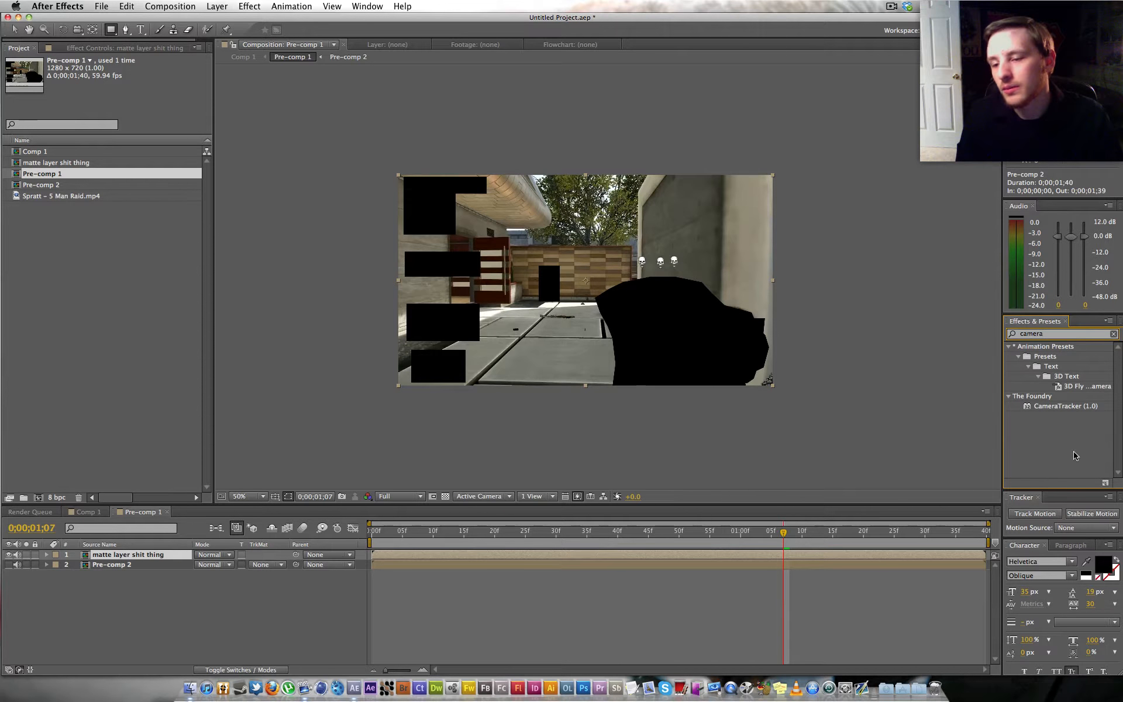
{"action": "left_click_drag", "start_coordinate": [1067, 406], "coordinate": [647, 229]}
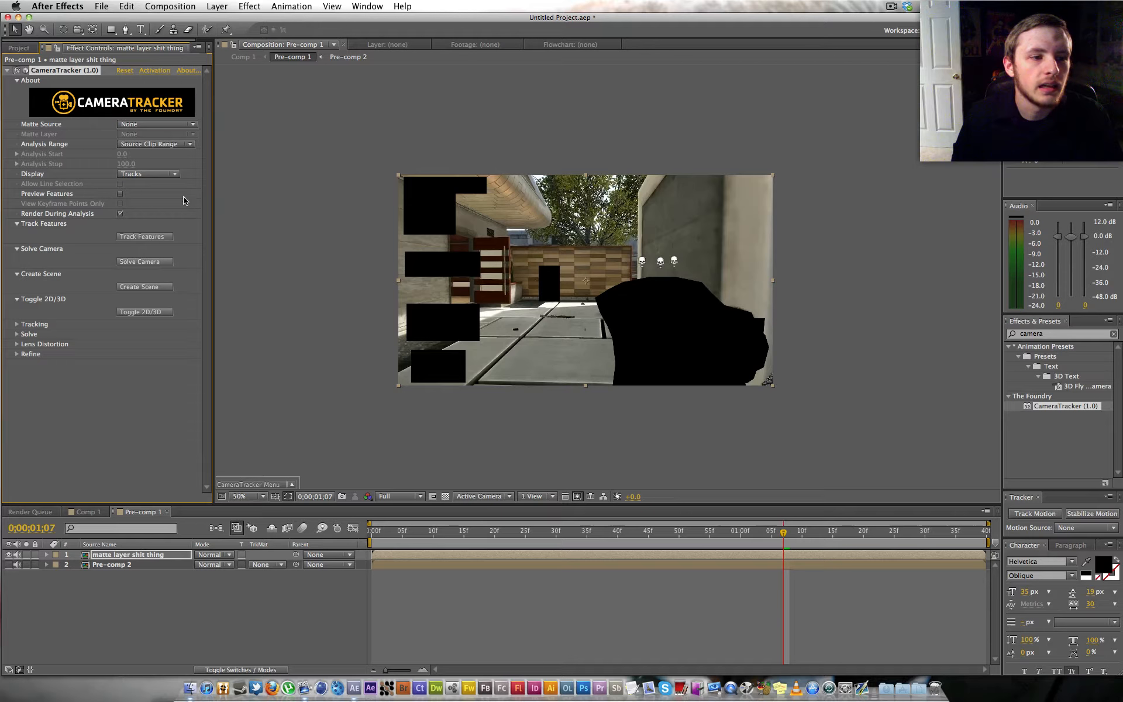
- Enable CameraTracker's Preview Features and set its Matte Source to Src Inverted Alpha
{"action": "left_click", "coordinate": [120, 193]}
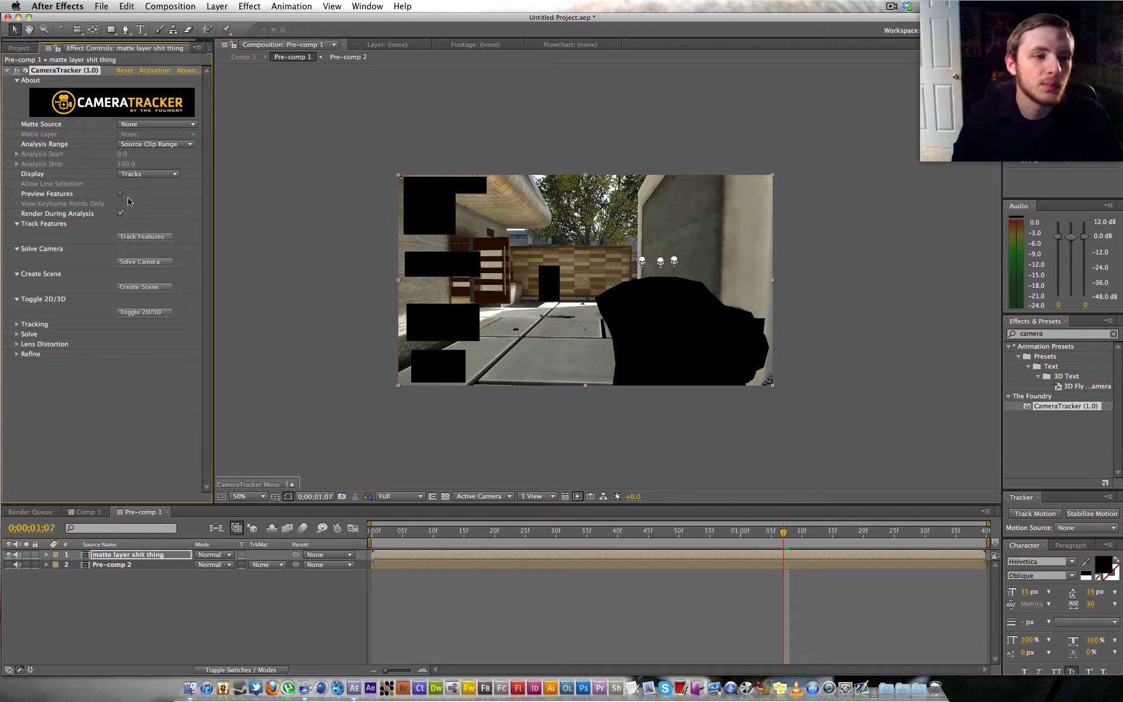
{"action": "left_click", "coordinate": [152, 127]}
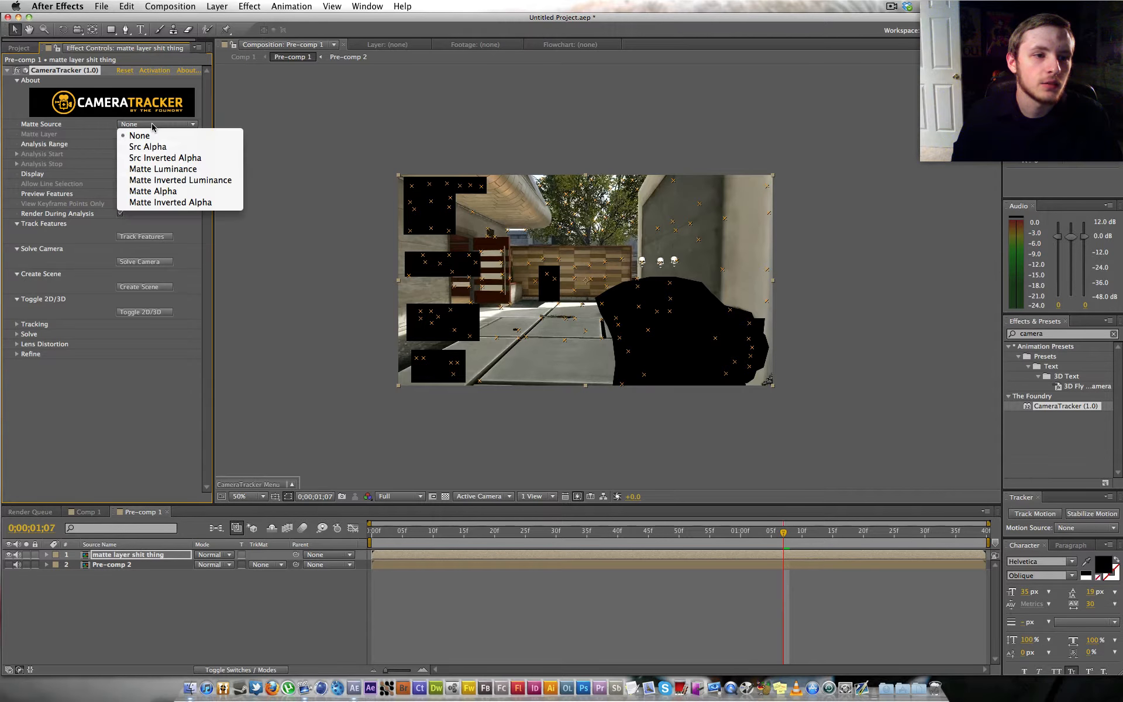
{"action": "left_click", "coordinate": [199, 160]}
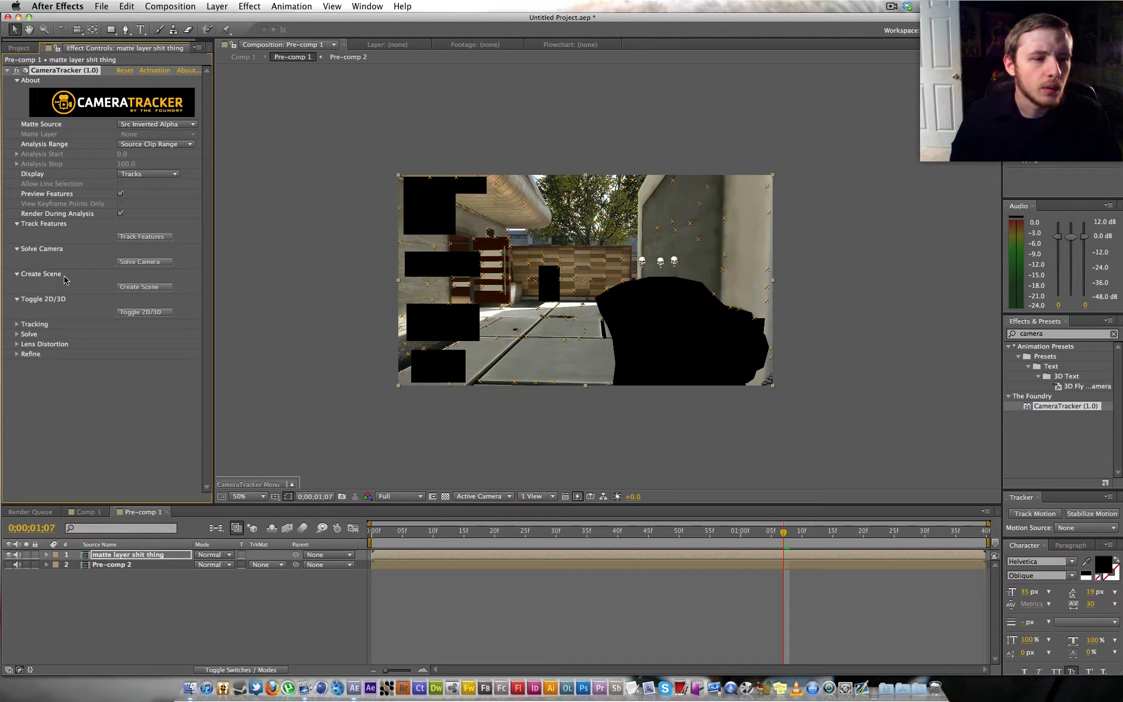
- Set CameraTracker's Number of Features to 250 and reselect the effect to show the feature preview
{"action": "left_click", "coordinate": [17, 324]}
{"action": "left_click", "coordinate": [124, 335]}
{"action": "type", "text": "250"}
{"action": "left_click", "coordinate": [186, 349]}
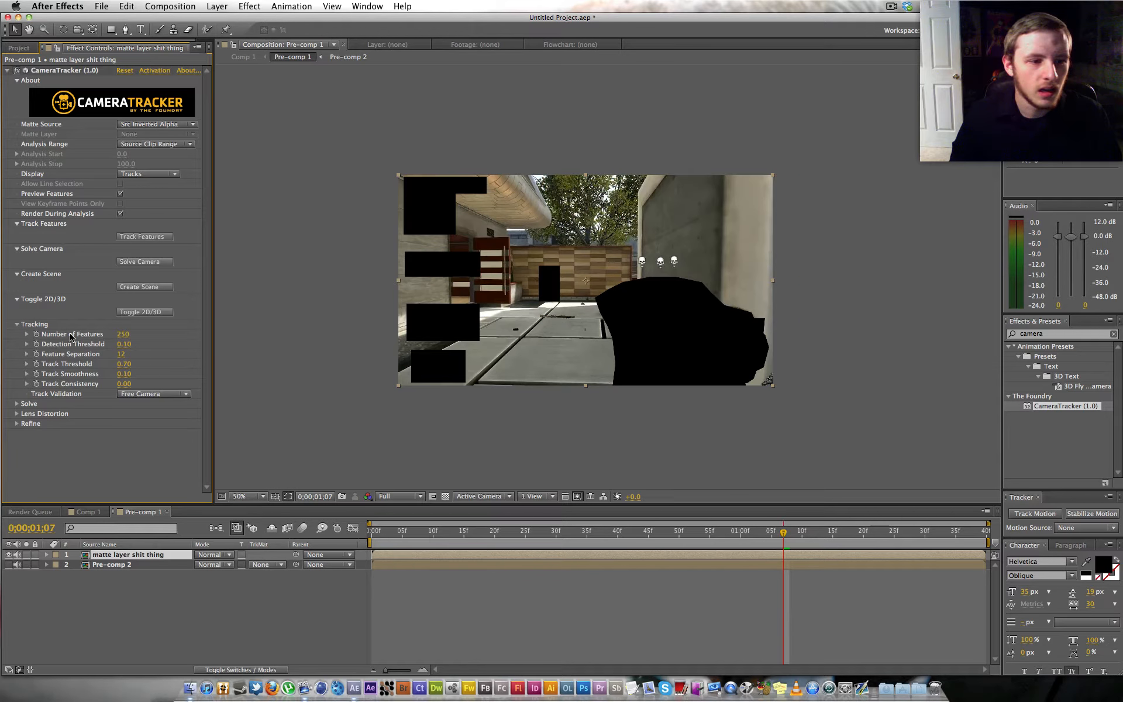
{"action": "left_click", "coordinate": [17, 324]}
{"action": "left_click", "coordinate": [59, 71]}
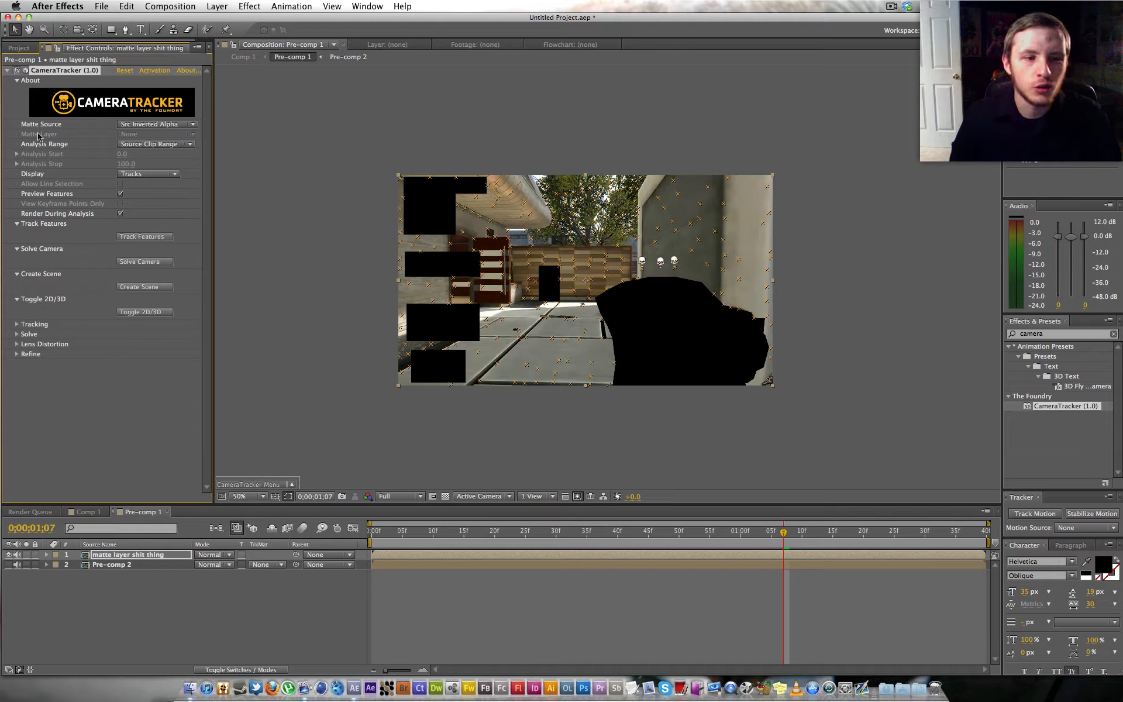
- Track the features across the clip with CameraTracker and solve the camera
{"action": "left_click", "coordinate": [151, 238]}
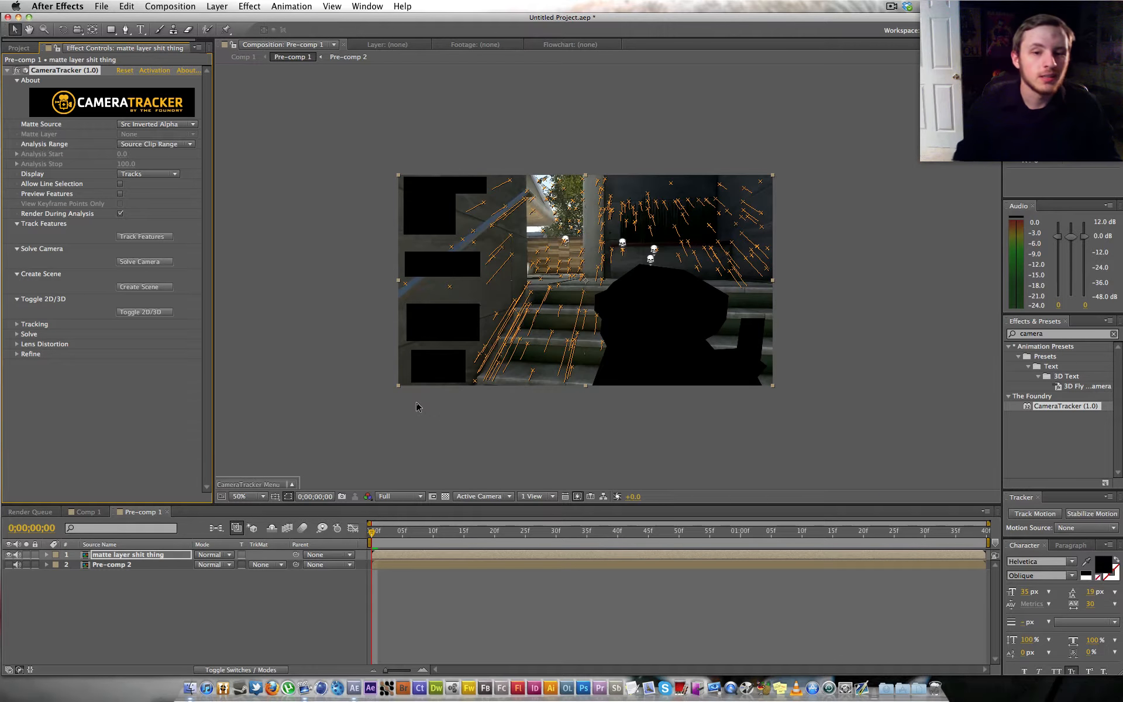
{"action": "left_click_drag", "start_coordinate": [405, 528], "coordinate": [307, 526]}
{"action": "left_click", "coordinate": [134, 264]}
{"action": "left_click", "coordinate": [134, 265]}
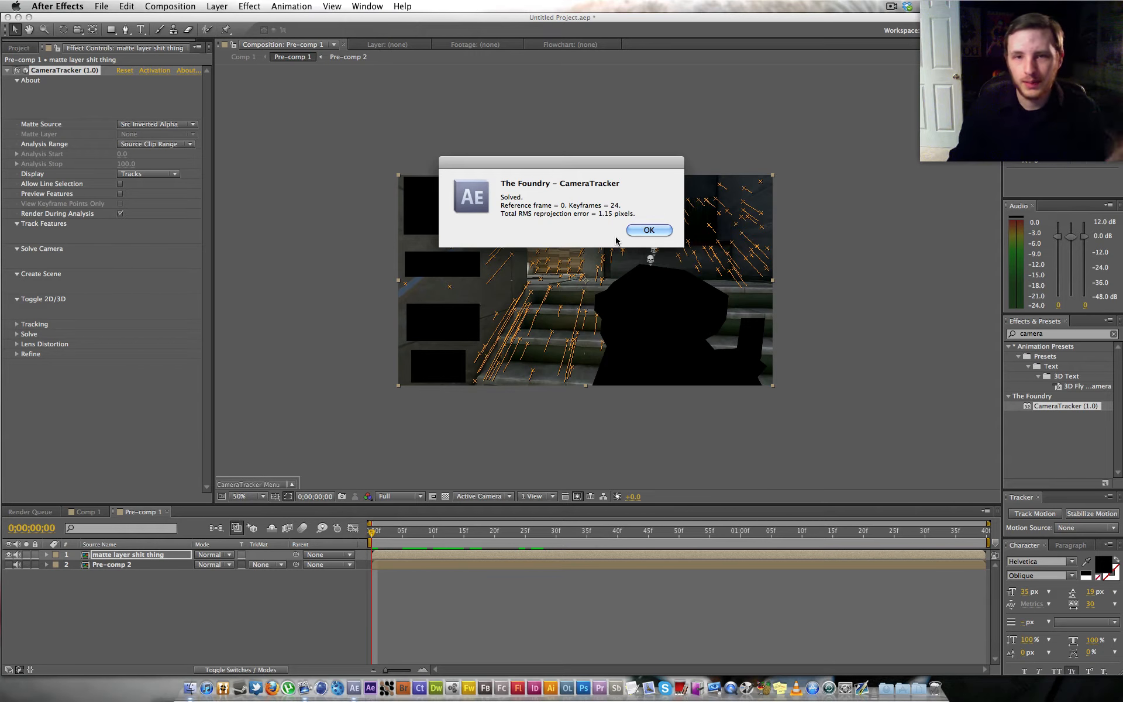
- At 0;00;00;27, set the ground plane origin to a track point on the floor and create the CameraTracker scene
{"action": "left_click", "coordinate": [650, 230]}
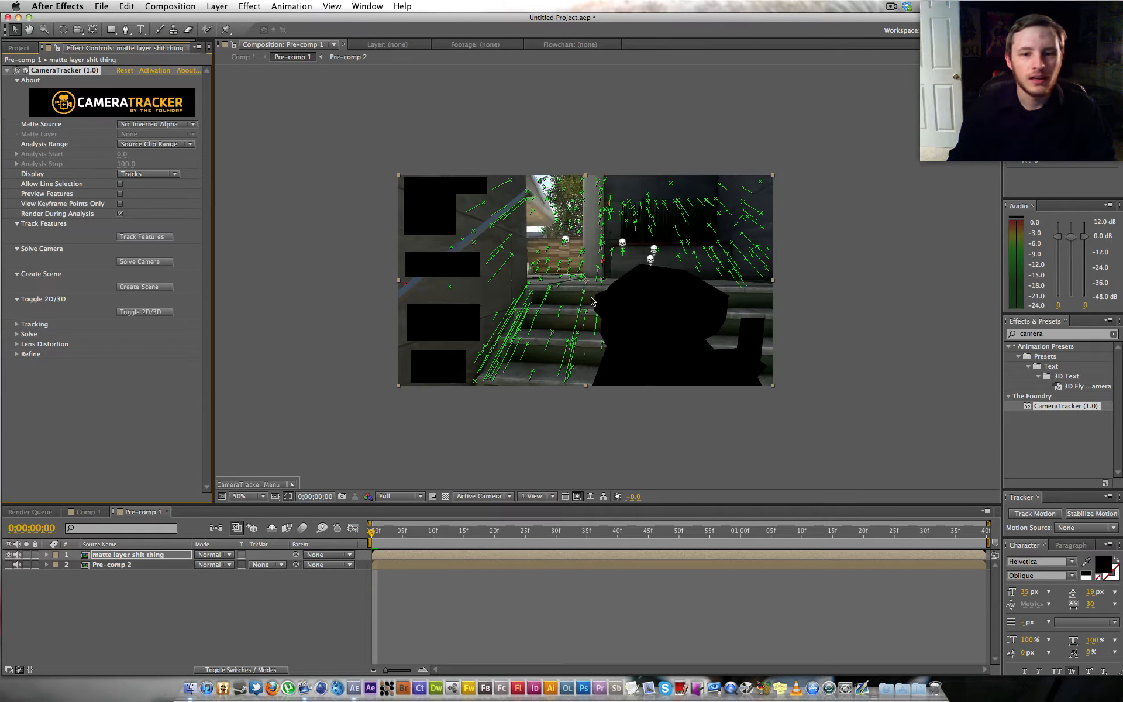
{"action": "left_click", "coordinate": [486, 531]}
{"action": "left_click_drag", "start_coordinate": [485, 531], "coordinate": [539, 344]}
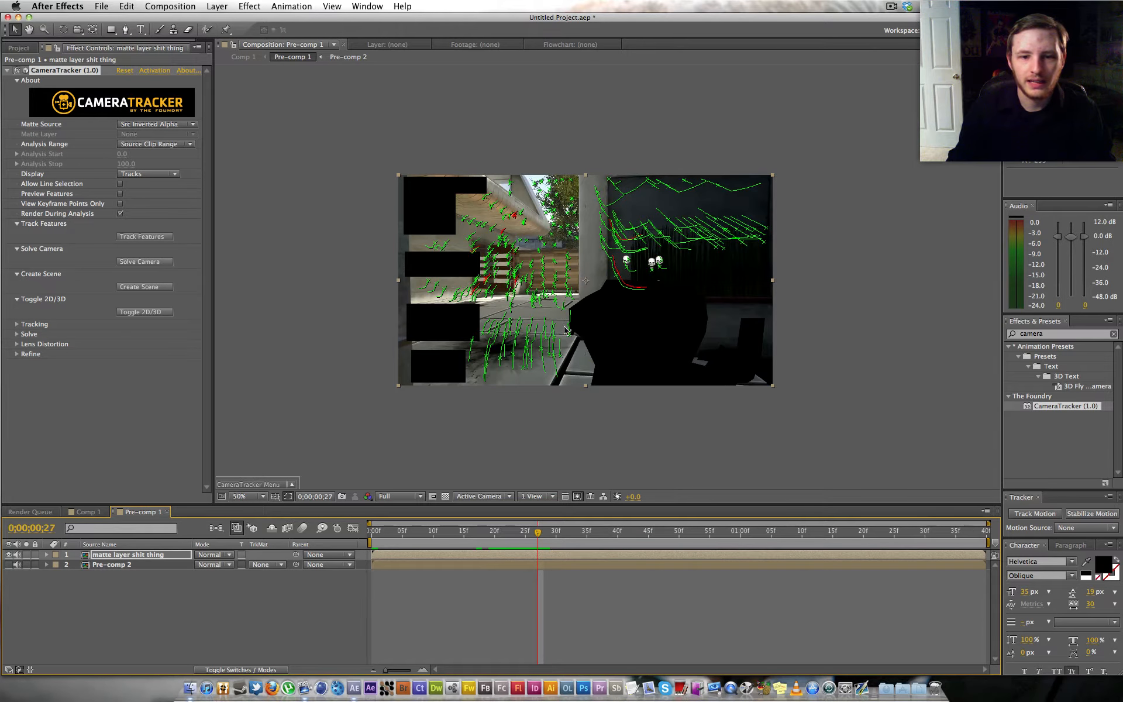
{"action": "mouse_move", "coordinate": [565, 310]}
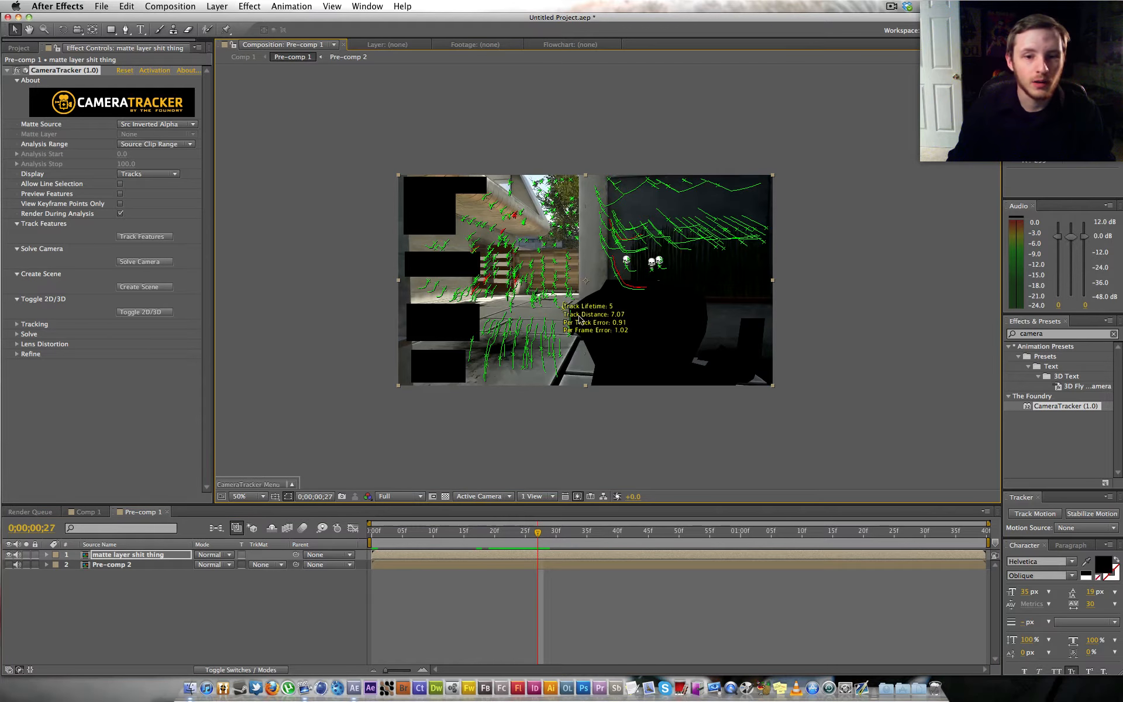
{"action": "right_click", "coordinate": [564, 308]}
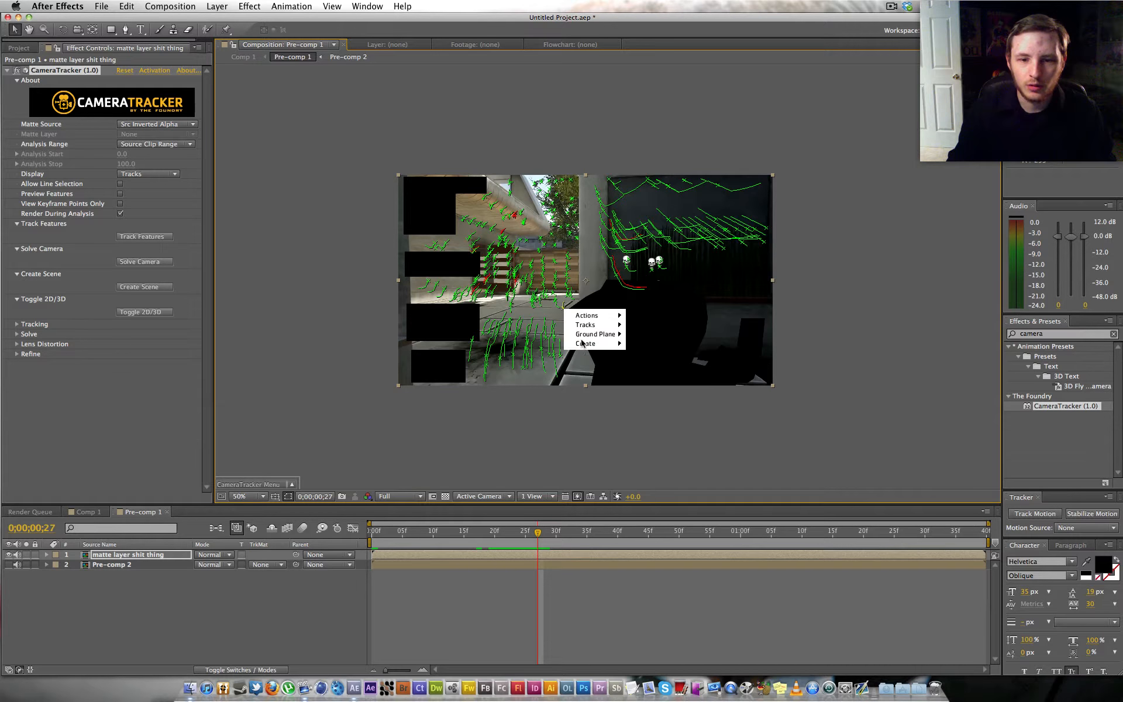
{"action": "left_click", "coordinate": [561, 308]}
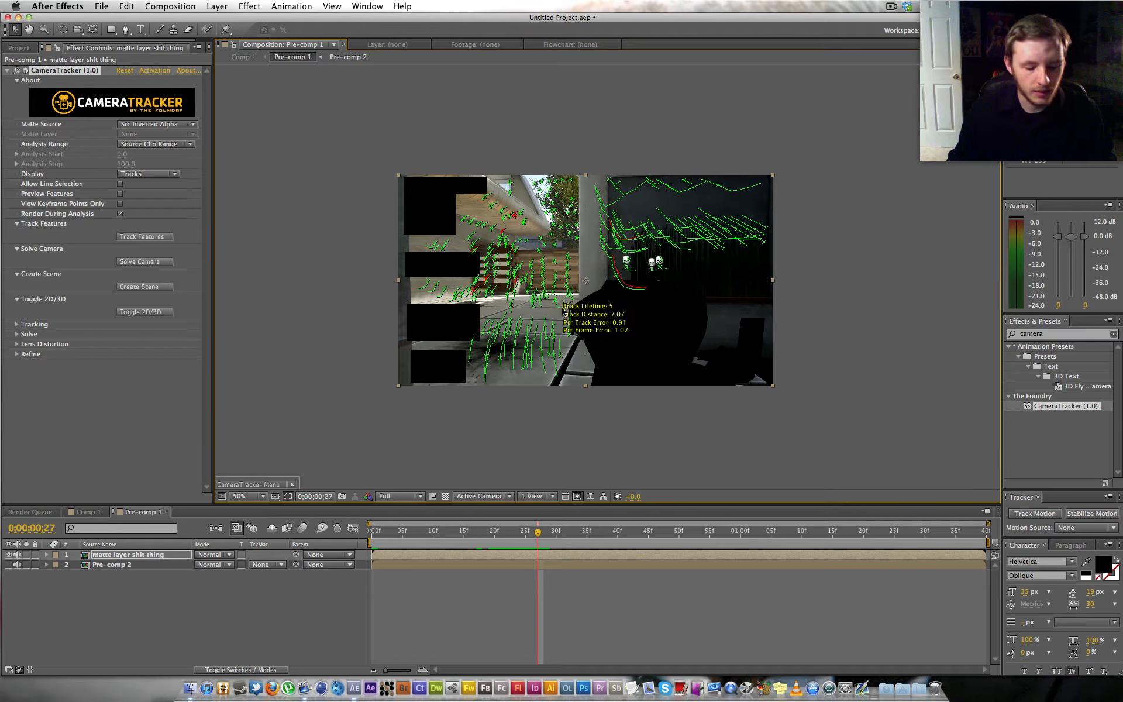
{"action": "right_click", "coordinate": [563, 311]}
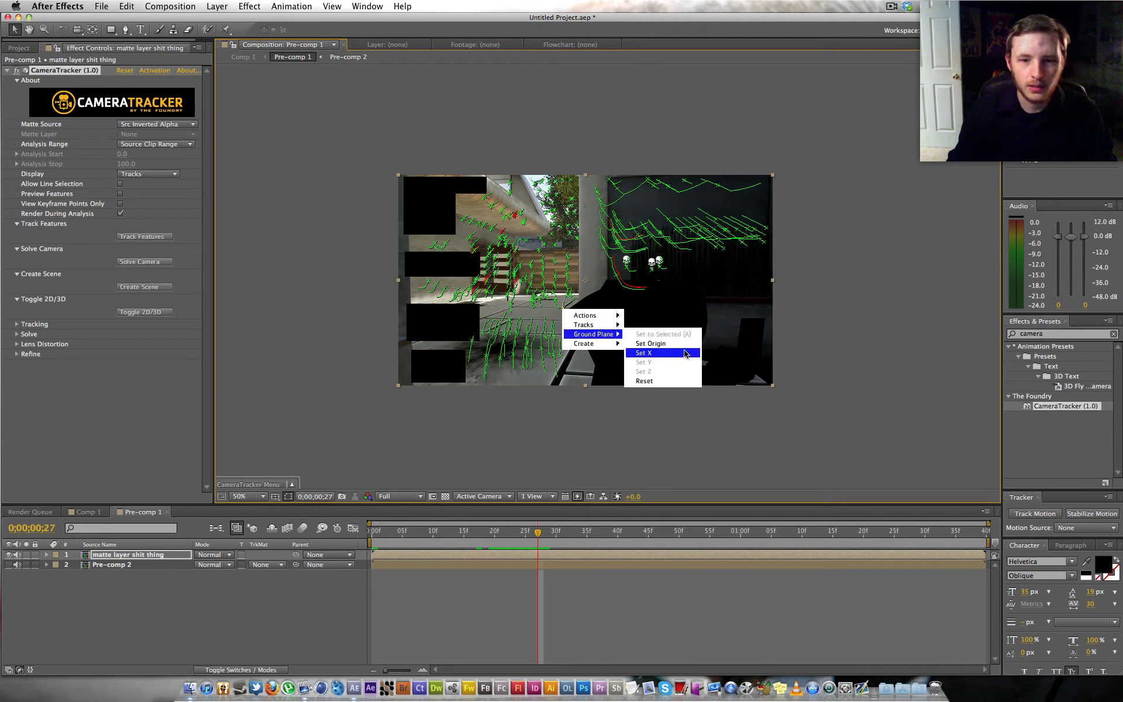
{"action": "left_click", "coordinate": [679, 347]}
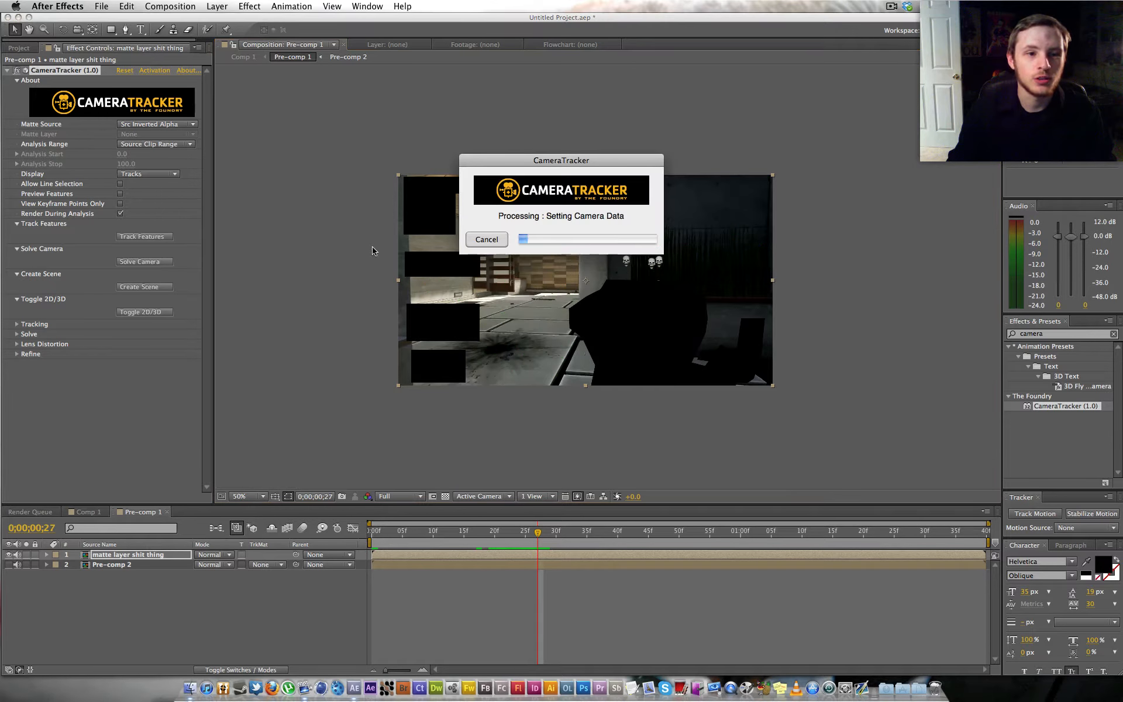
{"action": "left_click", "coordinate": [146, 287]}
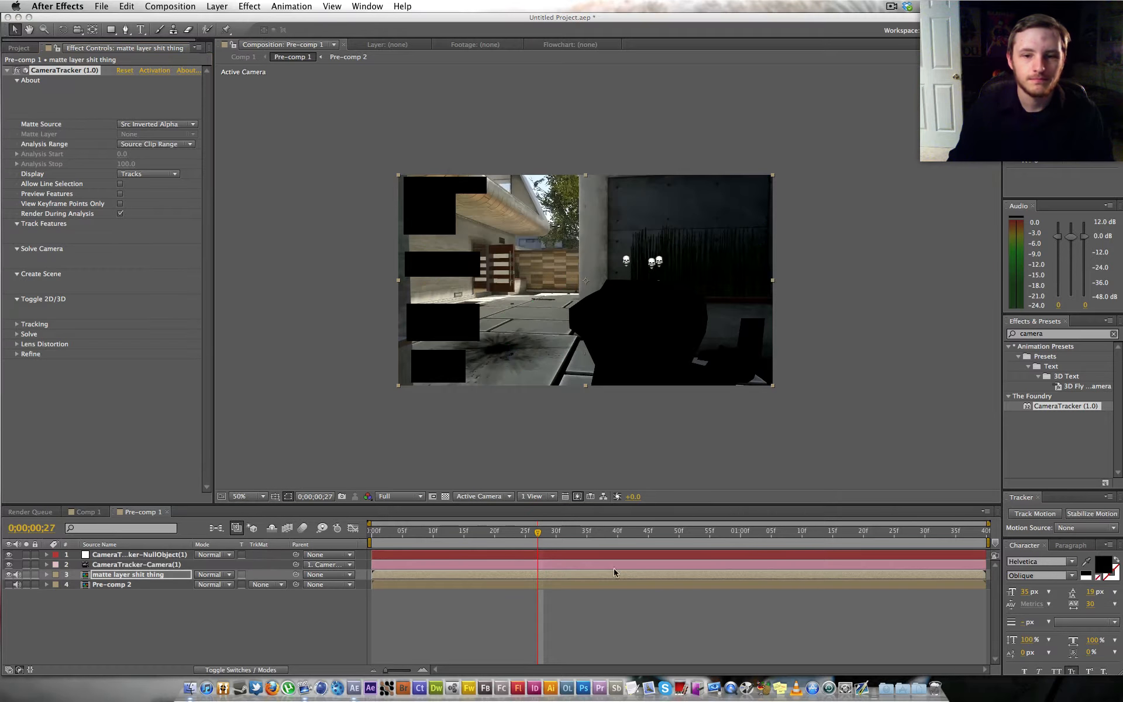
- Delete the matte layer and make the Pre-comp 2 footage visible
{"action": "left_click", "coordinate": [9, 574]}
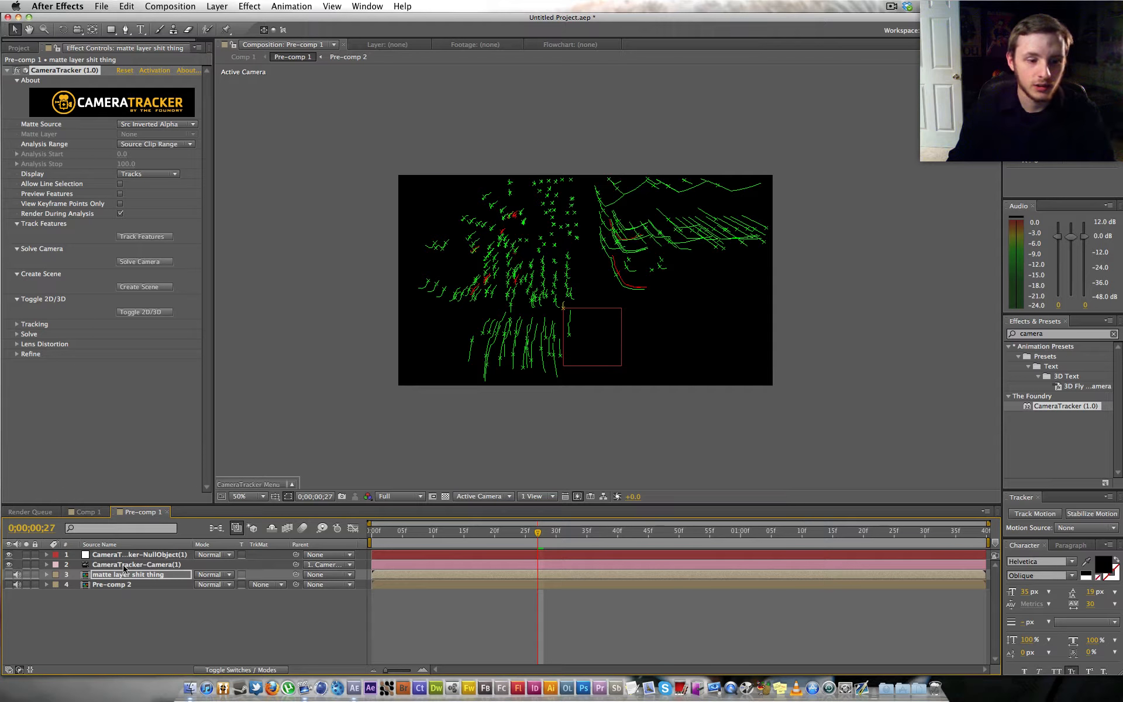
{"action": "key", "text": "Delete"}
{"action": "left_click", "coordinate": [8, 575]}
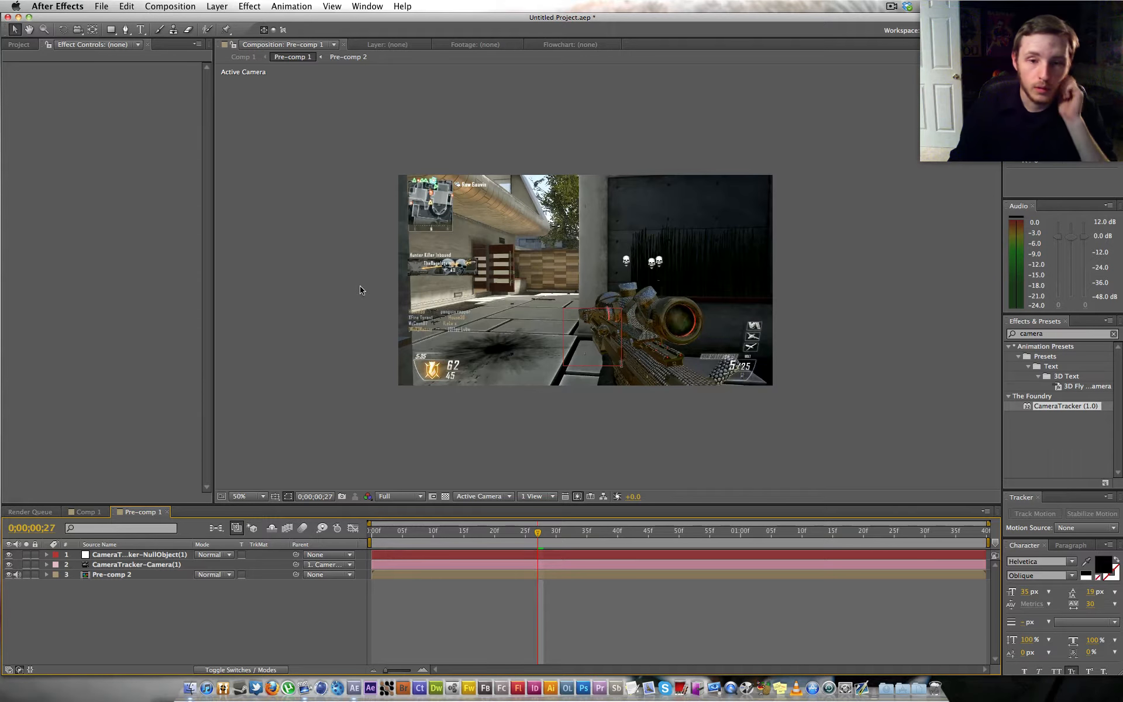
- Save the project to the Desktop as "tutorial poop"
{"action": "key", "text": "super+s"}
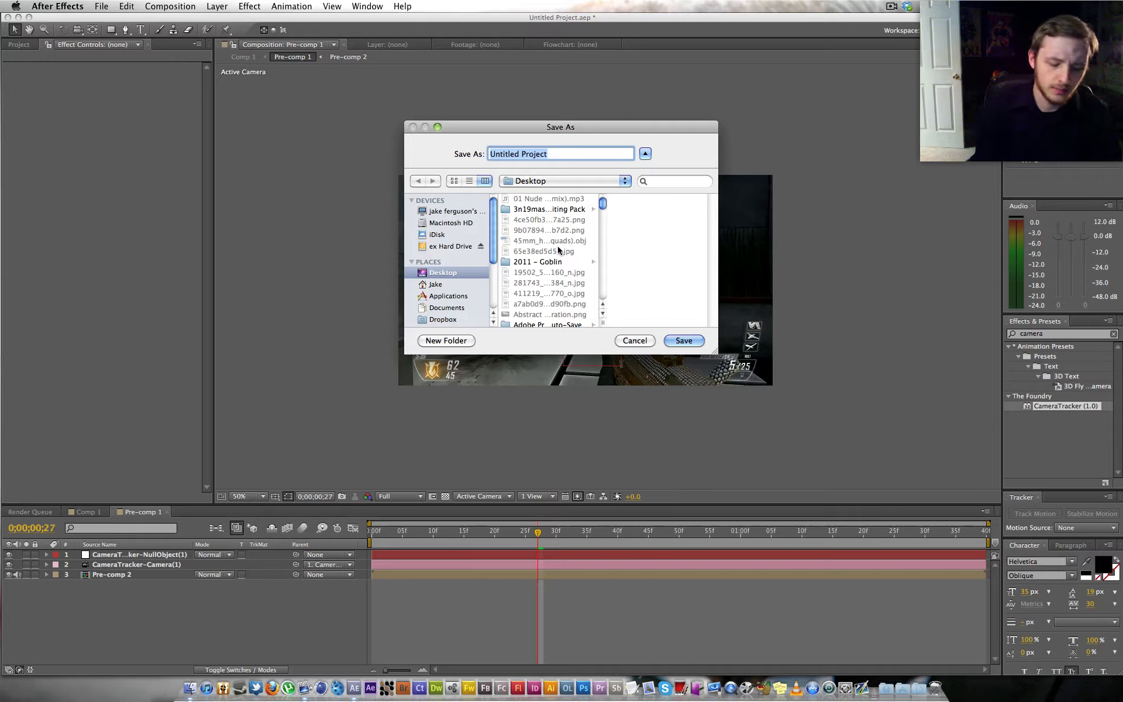
{"action": "type", "text": "tutorial poop"}
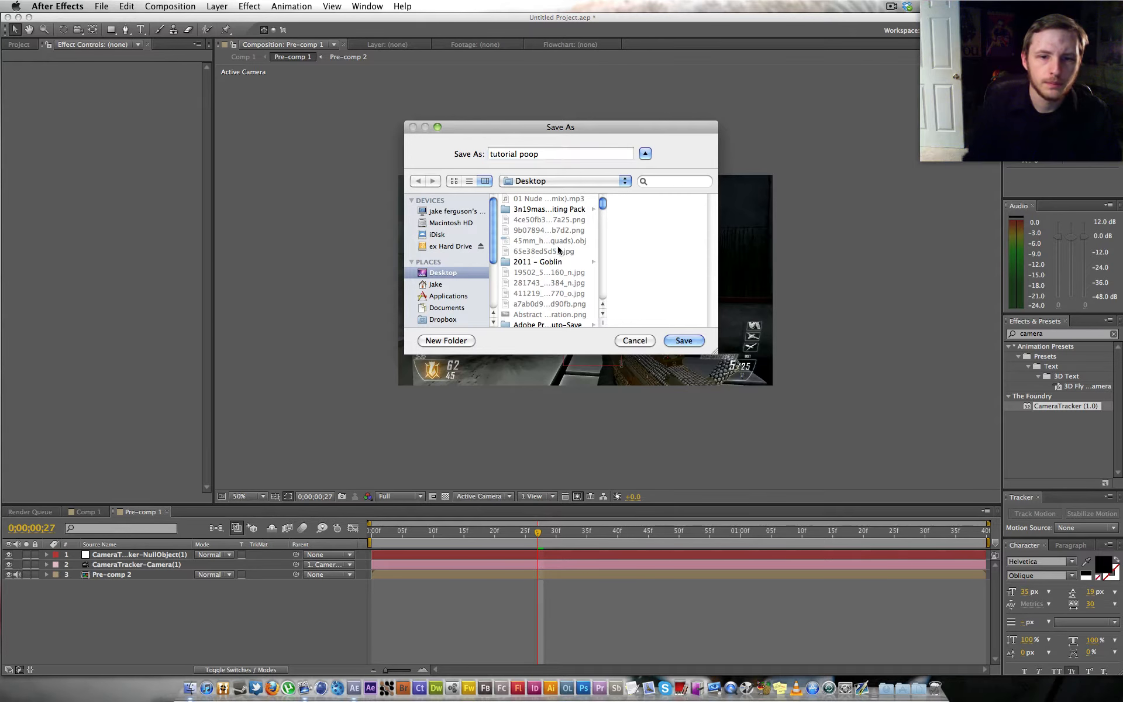
{"action": "key", "text": "Return"}
- Create a new black solid in Pre-comp 1
{"action": "right_click", "coordinate": [163, 618]}
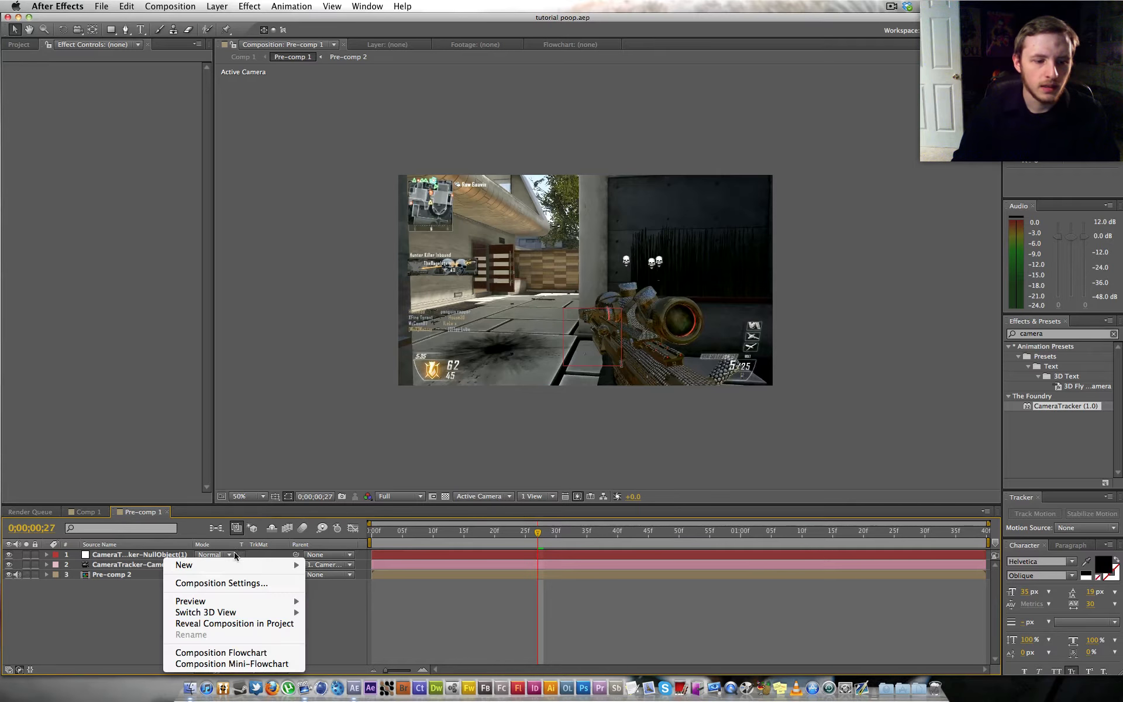
{"action": "mouse_move", "coordinate": [237, 567]}
{"action": "left_click", "coordinate": [353, 595]}
{"action": "left_click", "coordinate": [228, 297]}
- Apply the Video Copilot Element effect to the black solid
{"action": "right_click", "coordinate": [75, 241]}
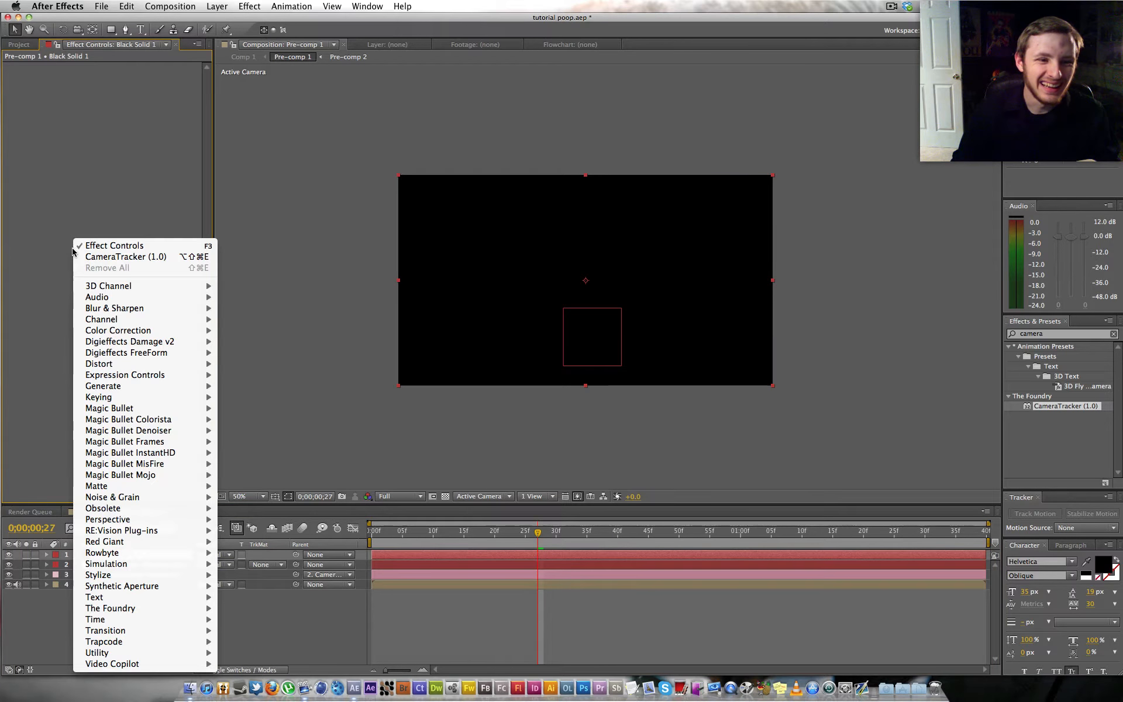
{"action": "left_click", "coordinate": [70, 82]}
{"action": "right_click", "coordinate": [156, 175]}
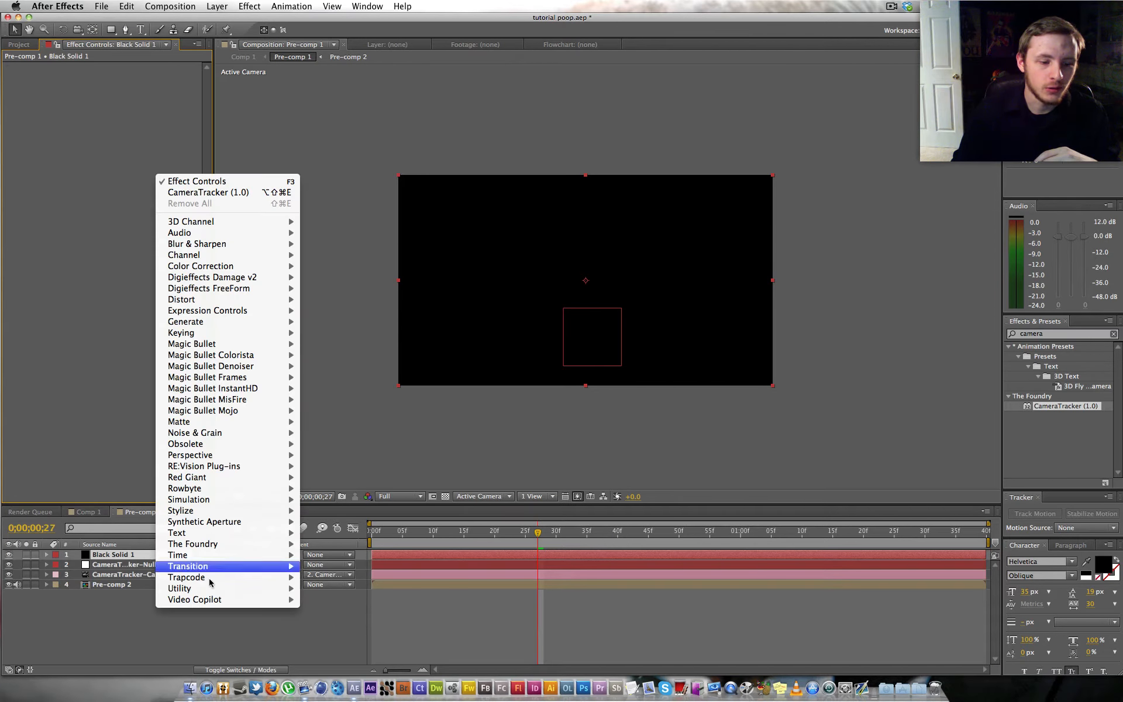
{"action": "mouse_move", "coordinate": [212, 599]}
{"action": "left_click", "coordinate": [329, 601]}
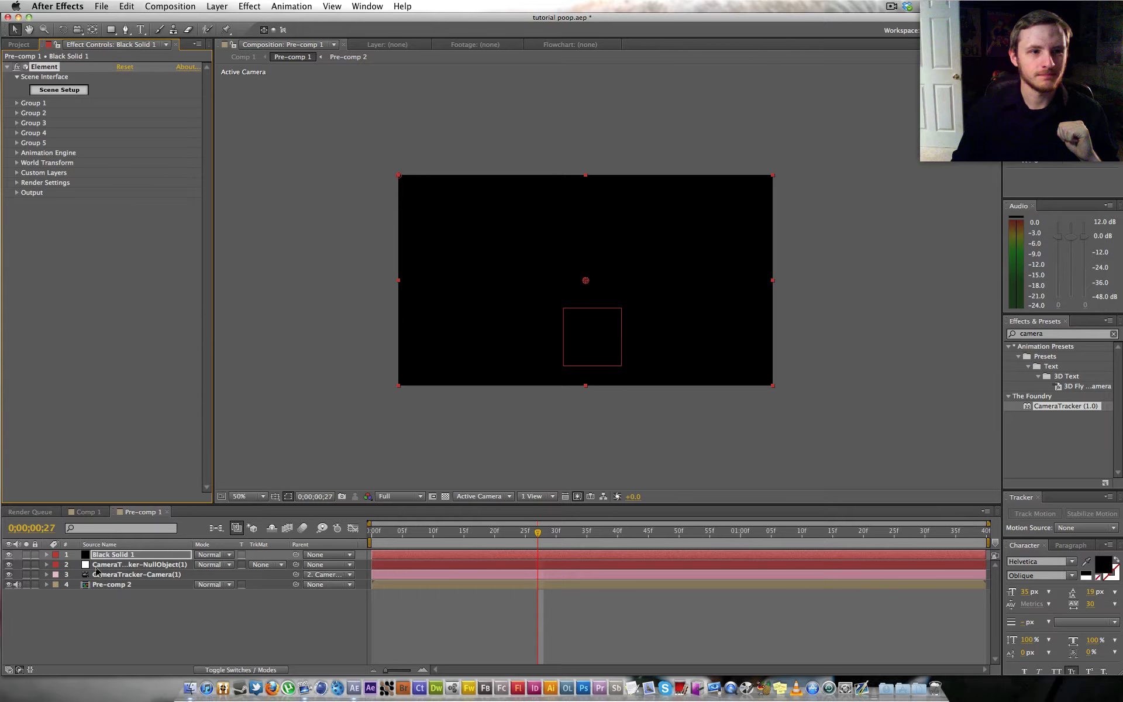
- Add a text layer reading HINK with the black solid hidden, hide the text layer and reselect the solid
{"action": "left_click", "coordinate": [9, 555]}
{"action": "left_click", "coordinate": [141, 29]}
{"action": "left_click", "coordinate": [533, 328]}
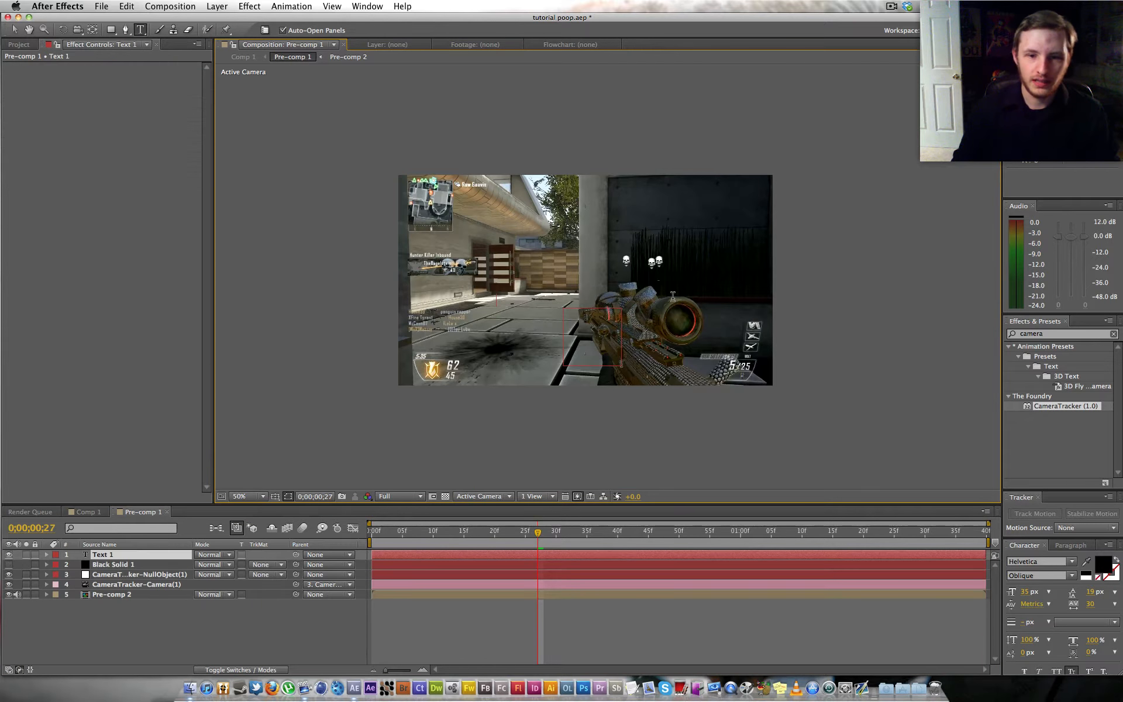
{"action": "type", "text": "HINK"}
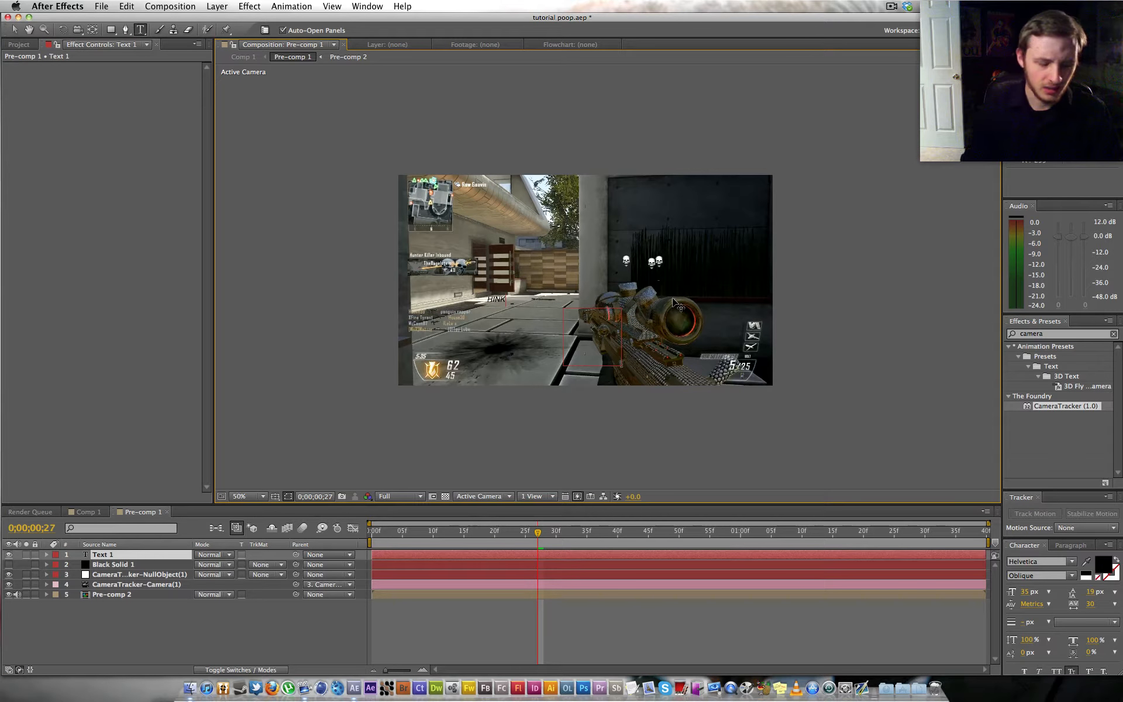
{"action": "left_click", "coordinate": [14, 29]}
{"action": "left_click", "coordinate": [8, 554]}
{"action": "left_click", "coordinate": [104, 566]}
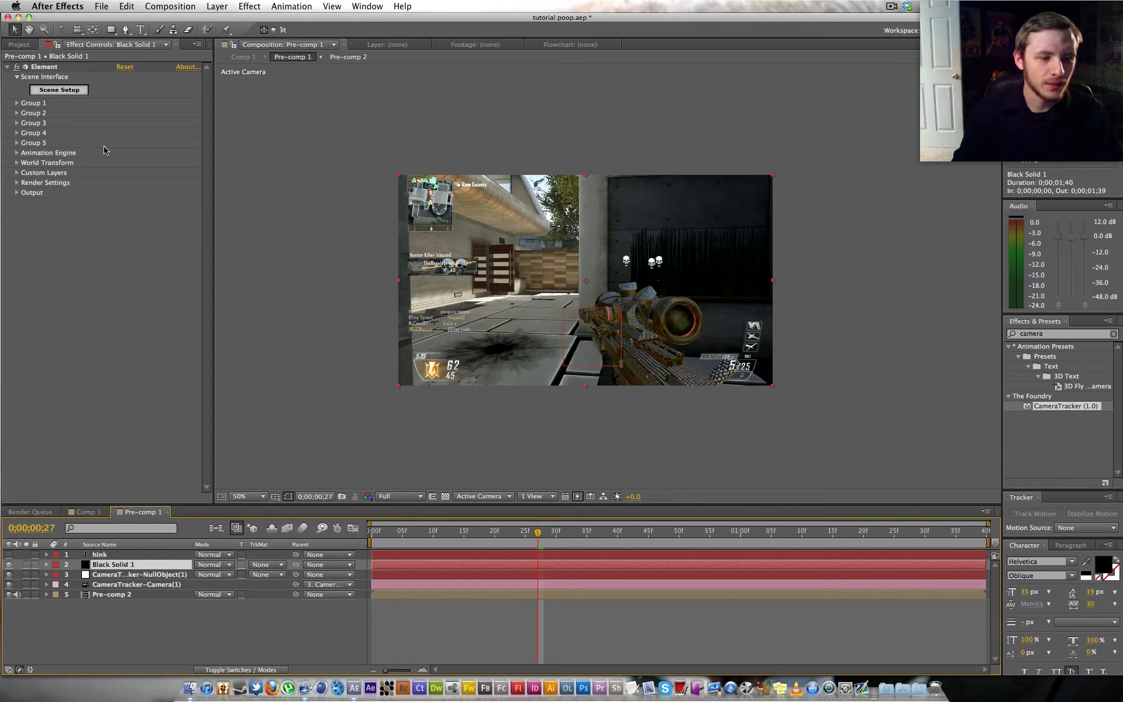
{"action": "left_click", "coordinate": [80, 91]}
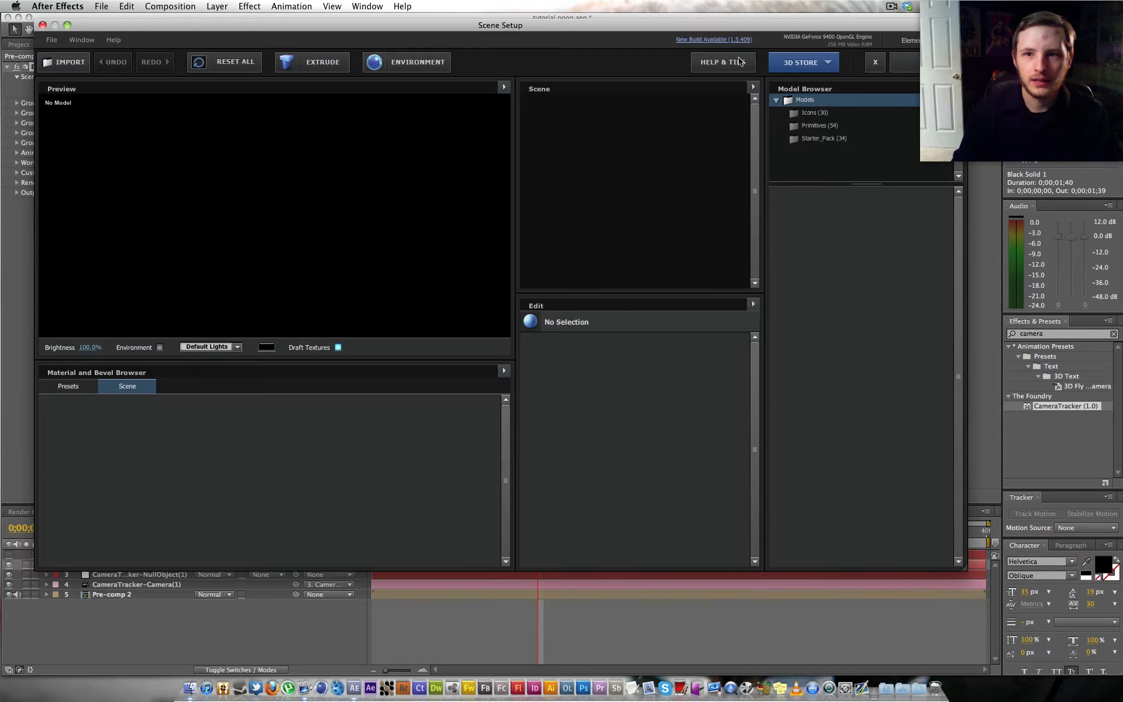
{"action": "left_click", "coordinate": [43, 25]}
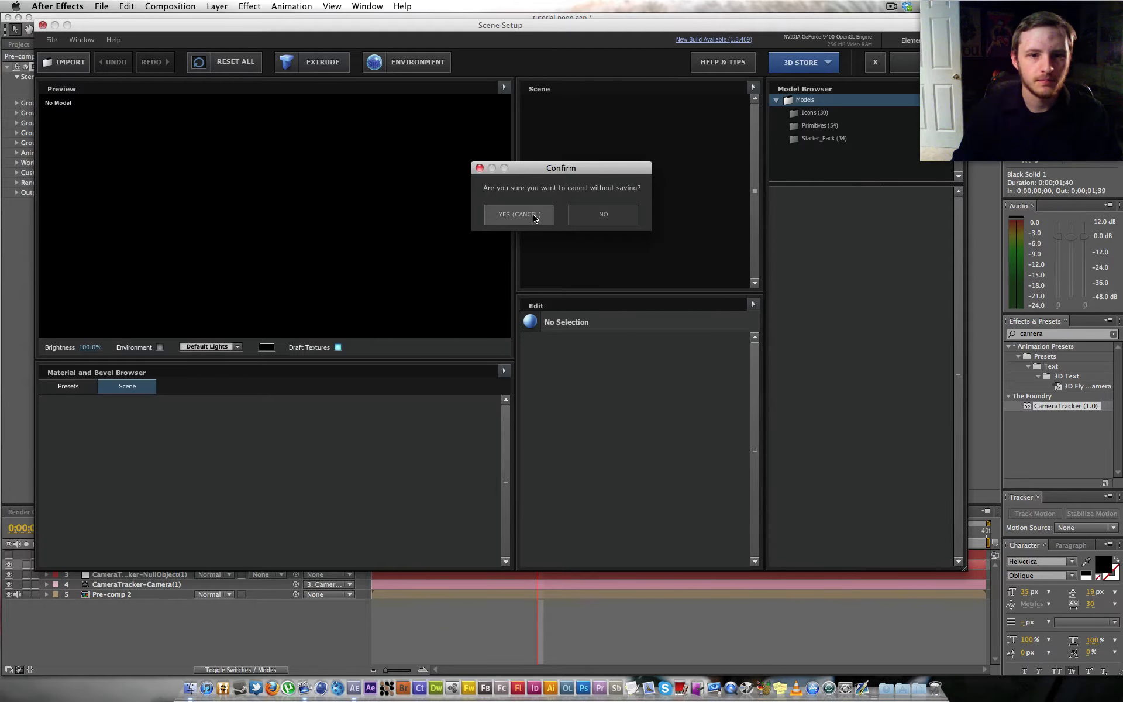
{"action": "left_click", "coordinate": [514, 213]}
- Assign the hink text layer to Path Layer 1 in Element's Custom Text and Masks
{"action": "left_click", "coordinate": [17, 173]}
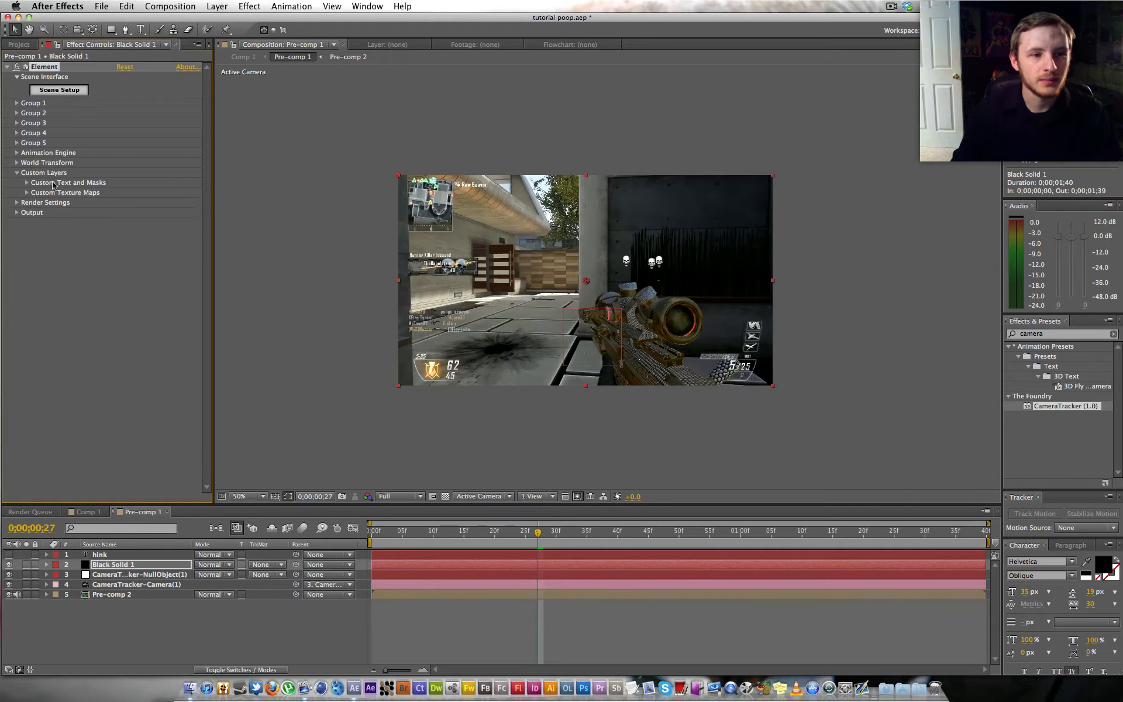
{"action": "left_click", "coordinate": [27, 183]}
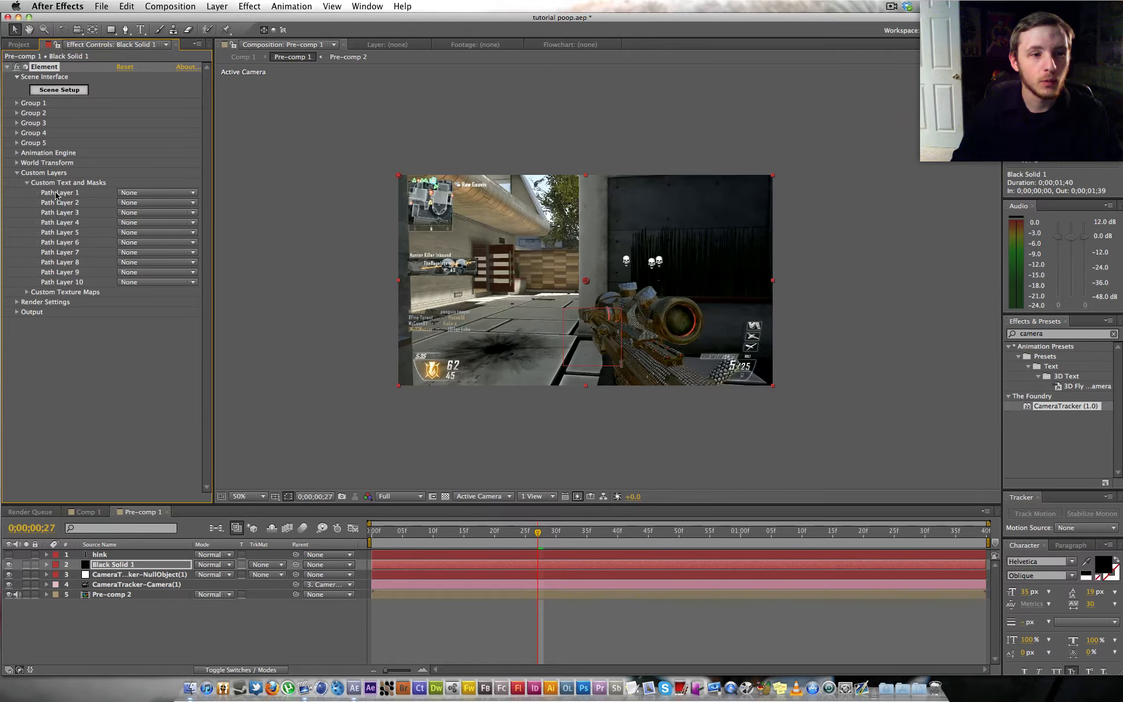
{"action": "left_click", "coordinate": [153, 194]}
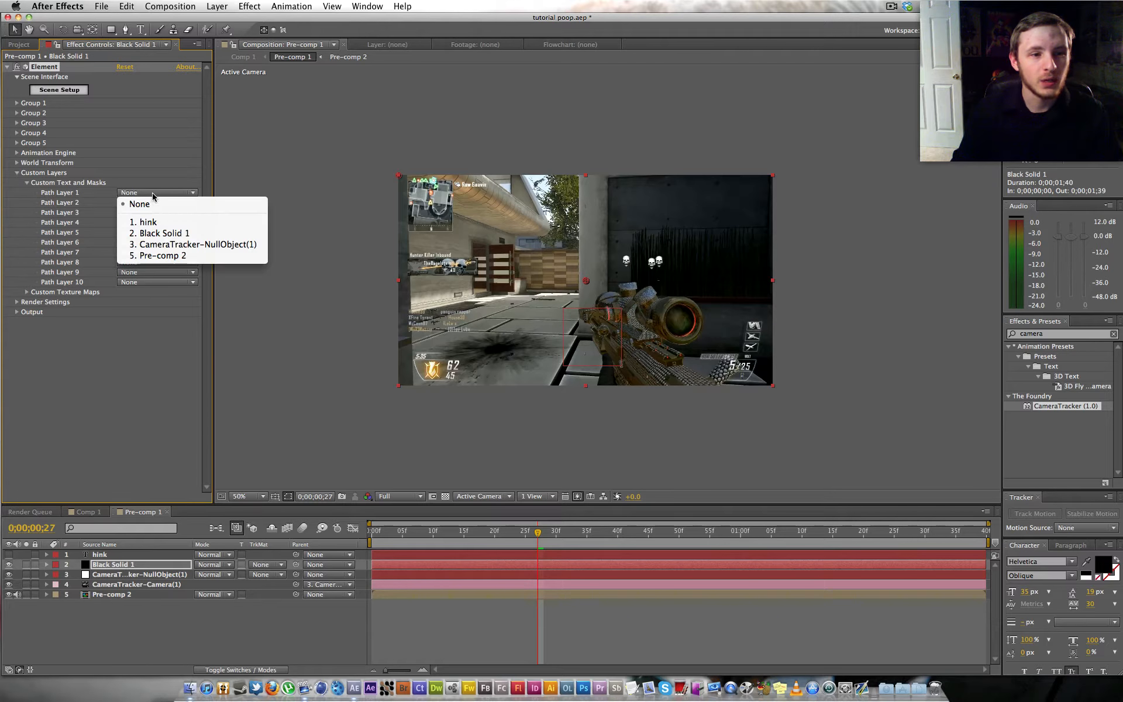
{"action": "left_click", "coordinate": [173, 223]}
- Extrude the custom text path in Element's Scene Setup and show the bevel presets
{"action": "left_click", "coordinate": [69, 91]}
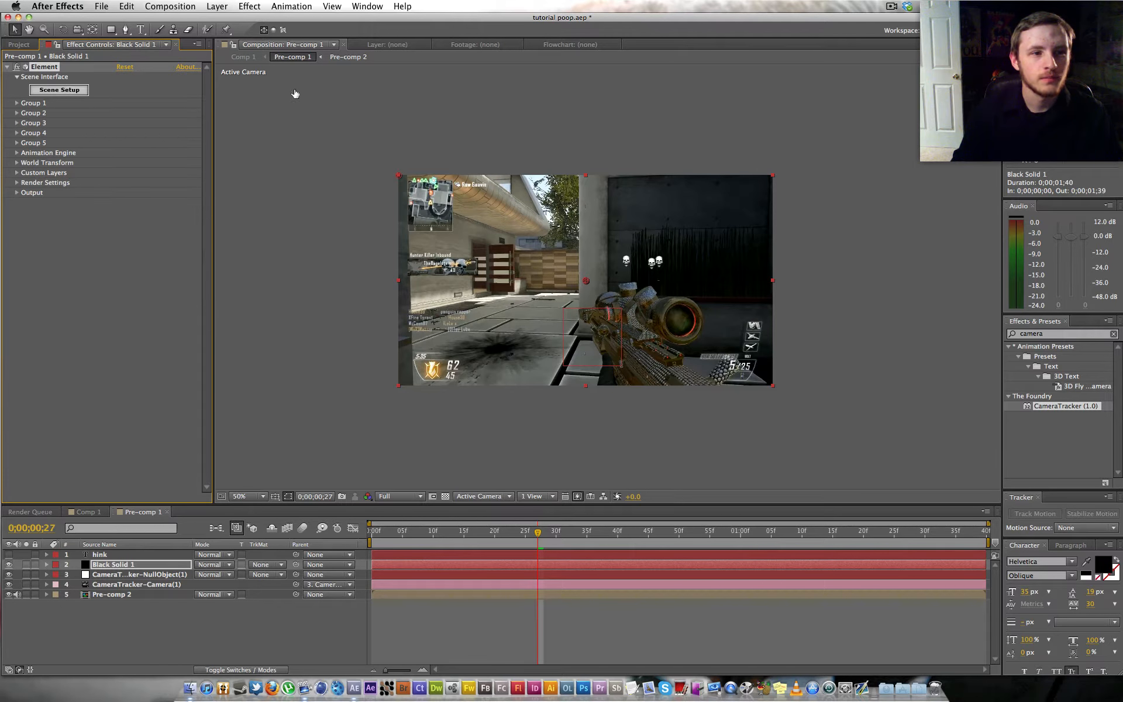
{"action": "left_click_drag", "start_coordinate": [200, 26], "coordinate": [263, 52]}
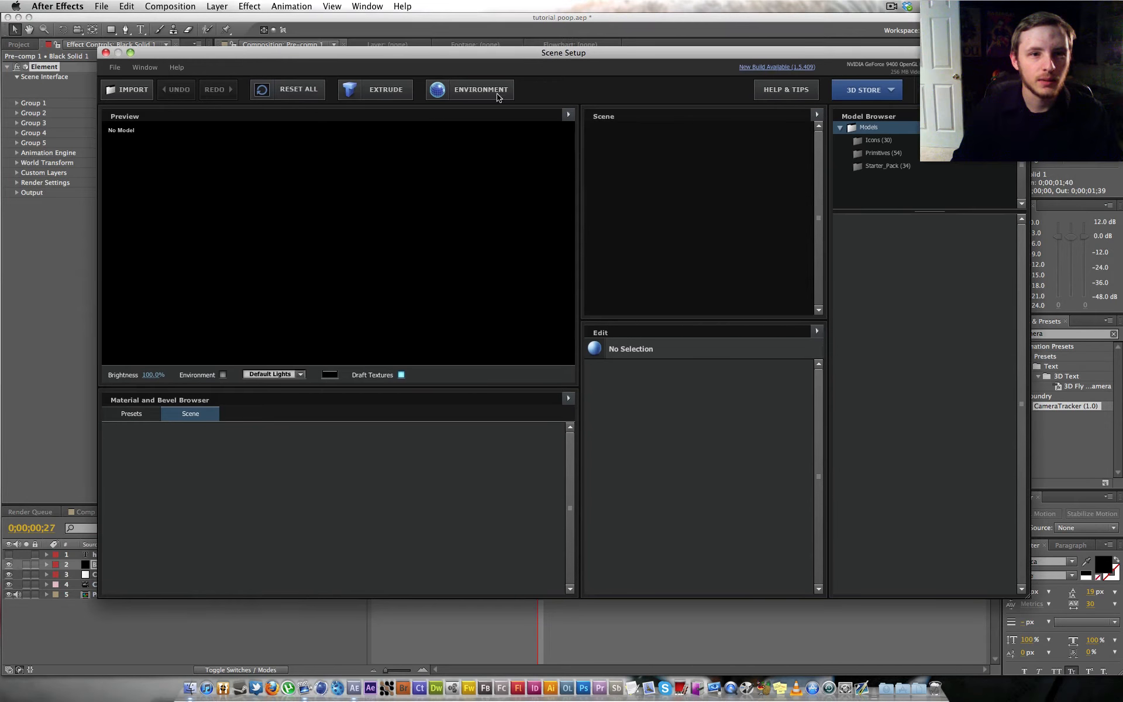
{"action": "left_click", "coordinate": [408, 89]}
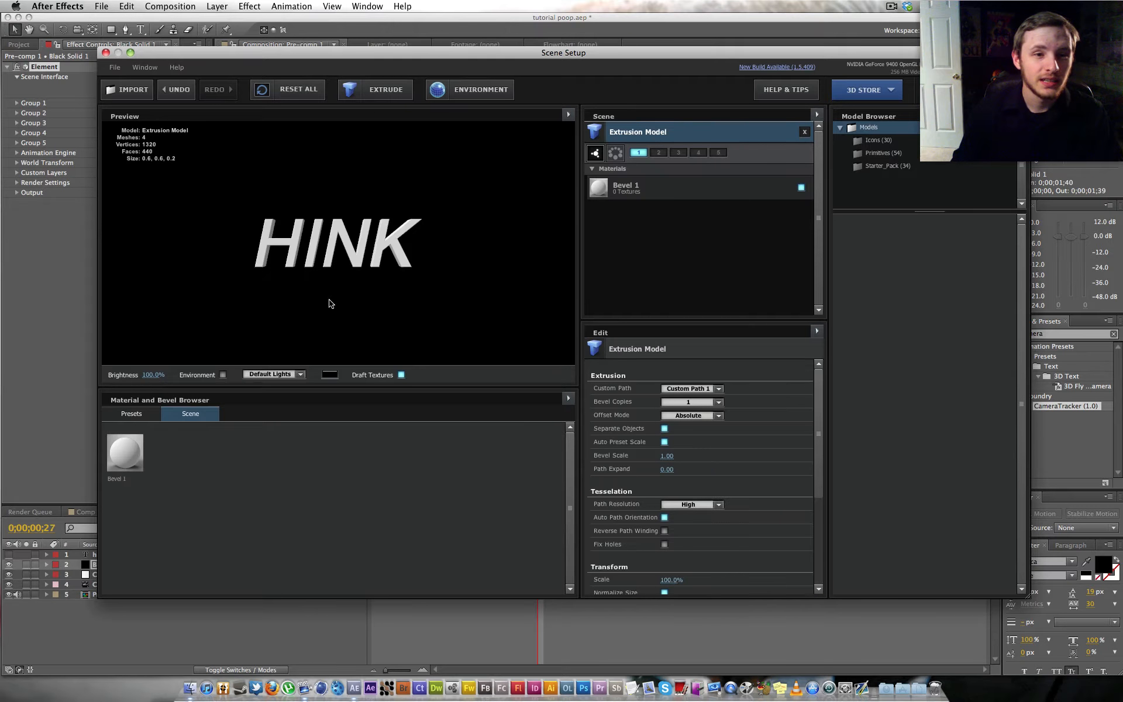
{"action": "left_click_drag", "start_coordinate": [401, 287], "coordinate": [329, 239]}
{"action": "left_click", "coordinate": [126, 414]}
{"action": "left_click", "coordinate": [145, 430]}
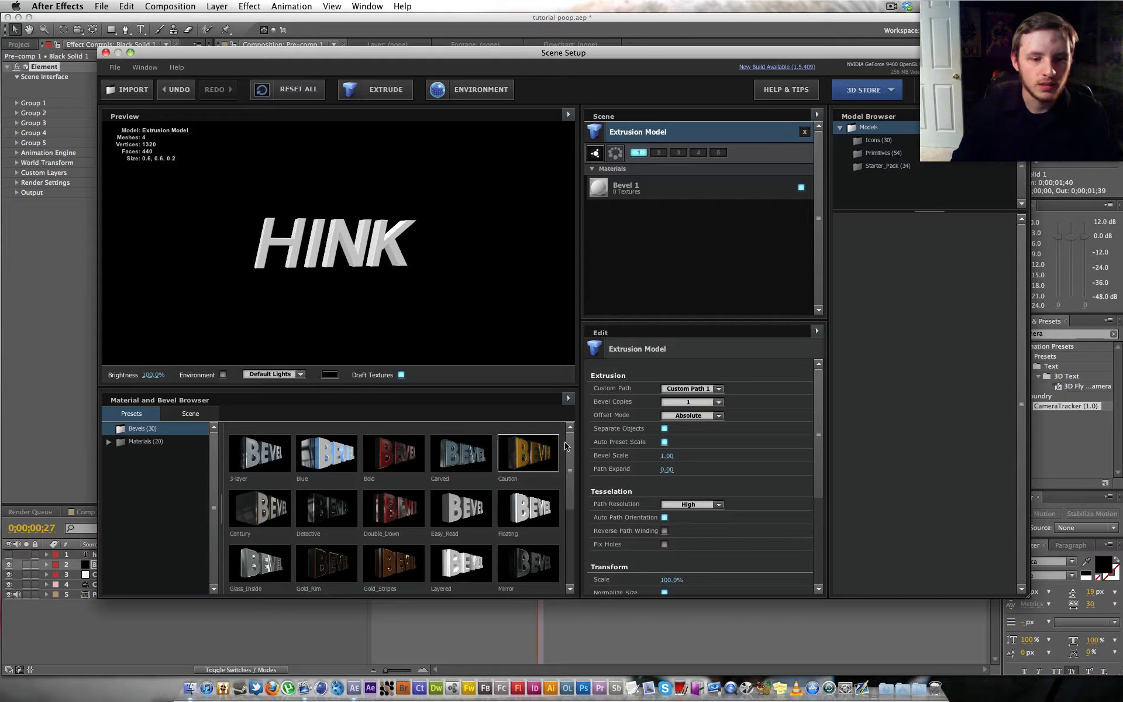
- Try the Floating bevel preset on the extruded text, select its Chrome material and inspect the model from the side
{"action": "left_click", "coordinate": [343, 454]}
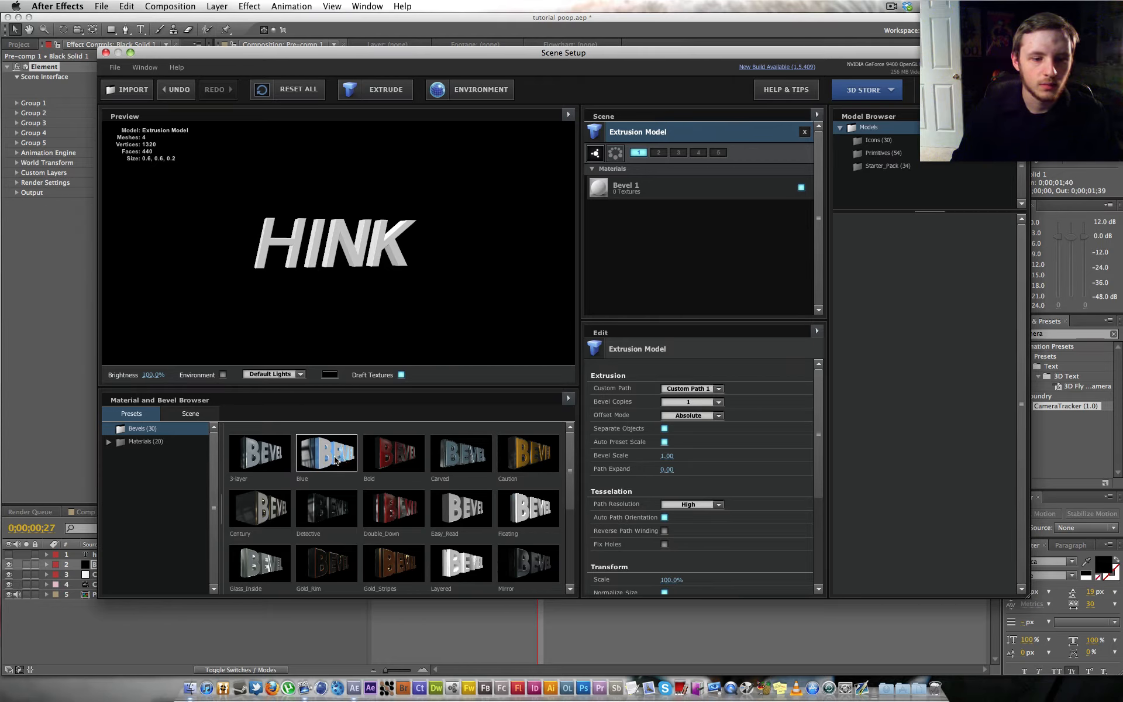
{"action": "left_click", "coordinate": [522, 514]}
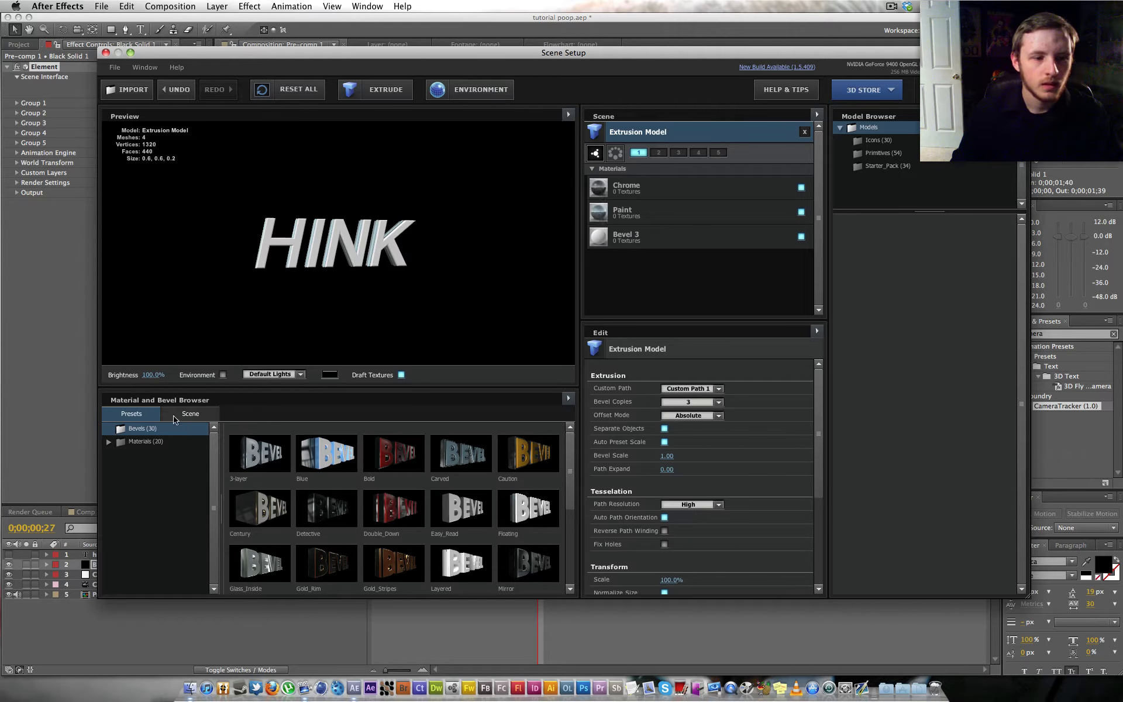
{"action": "left_click", "coordinate": [737, 186]}
{"action": "left_click_drag", "start_coordinate": [338, 251], "coordinate": [412, 261]}
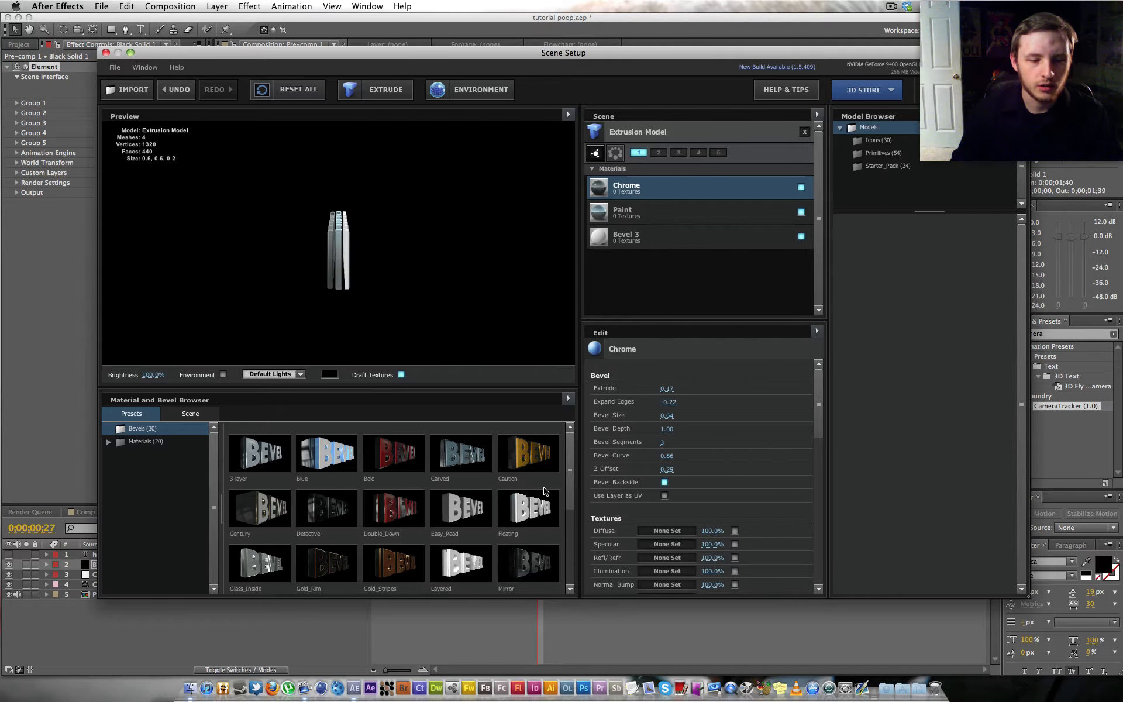
- Apply the Blue bevel preset to the extruded text and turn off its Shiny and Plain materials
{"action": "left_click", "coordinate": [344, 457]}
{"action": "mouse_move", "coordinate": [370, 239]}
{"action": "left_mouse_down"}
{"action": "mouse_move", "coordinate": [335, 322]}
{"action": "mouse_move", "coordinate": [321, 266]}
{"action": "left_mouse_up"}
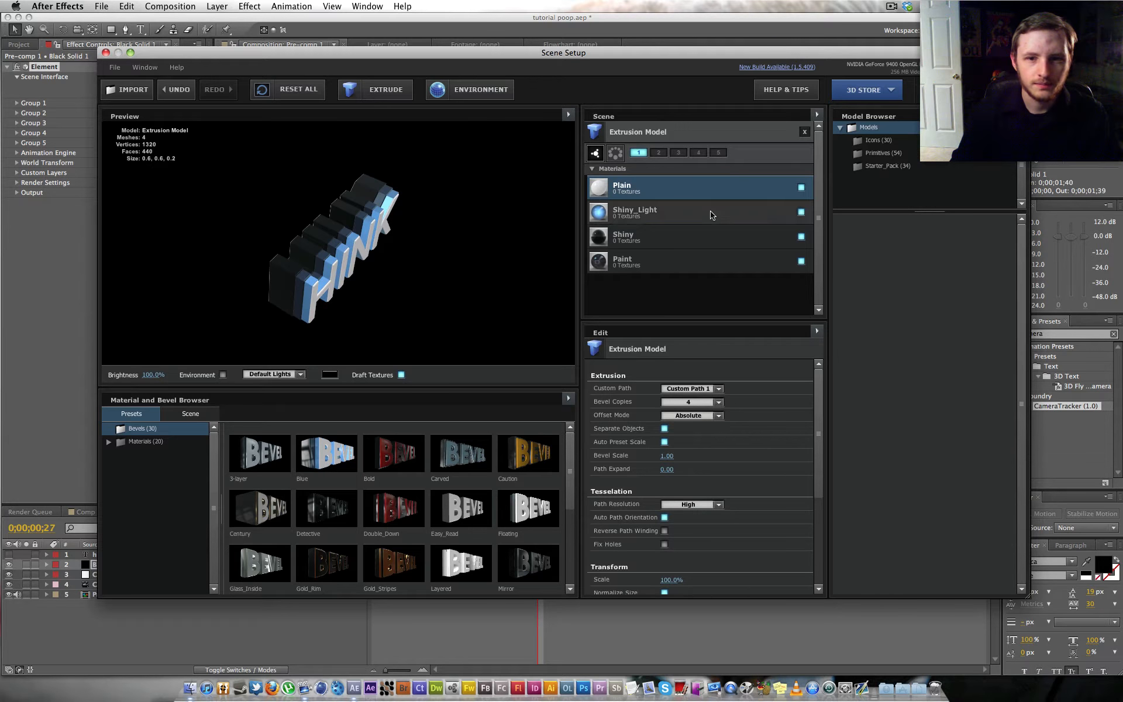
{"action": "left_click", "coordinate": [771, 214]}
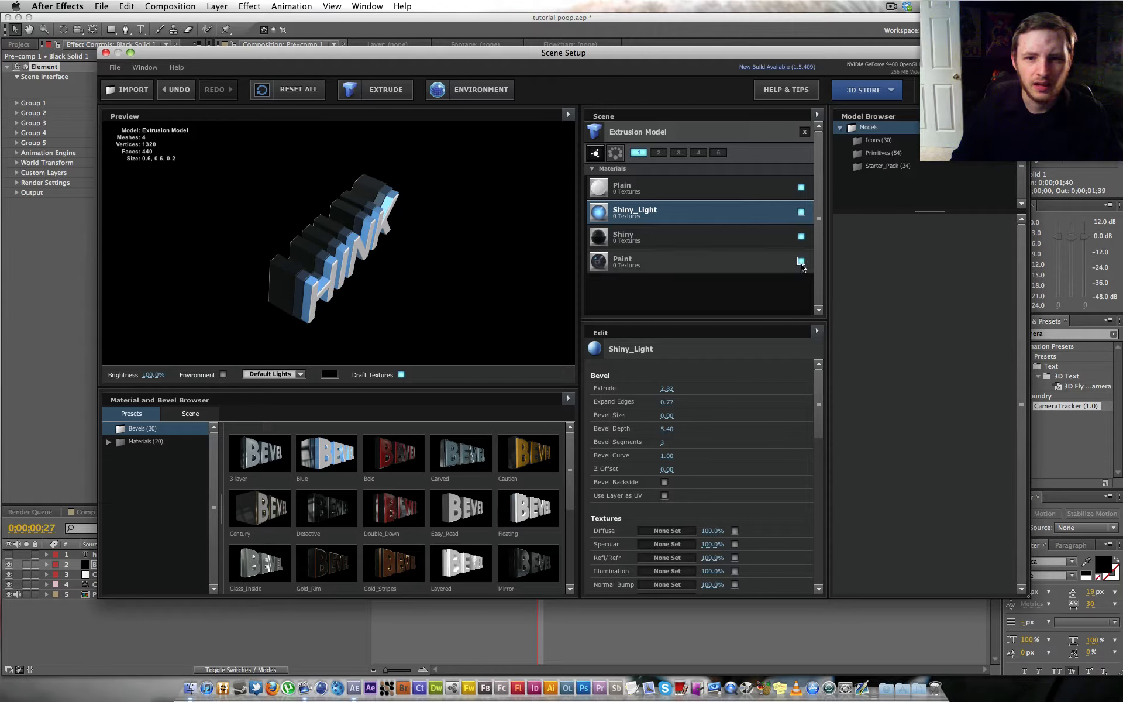
{"action": "left_click", "coordinate": [801, 236]}
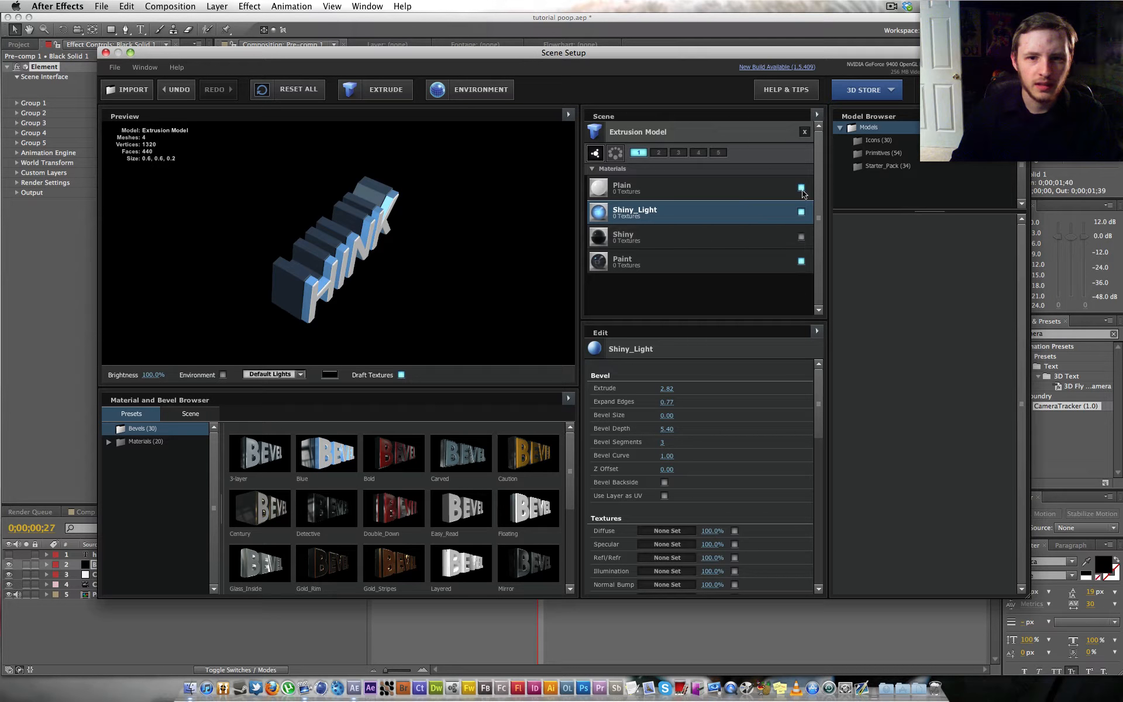
{"action": "left_click", "coordinate": [802, 187]}
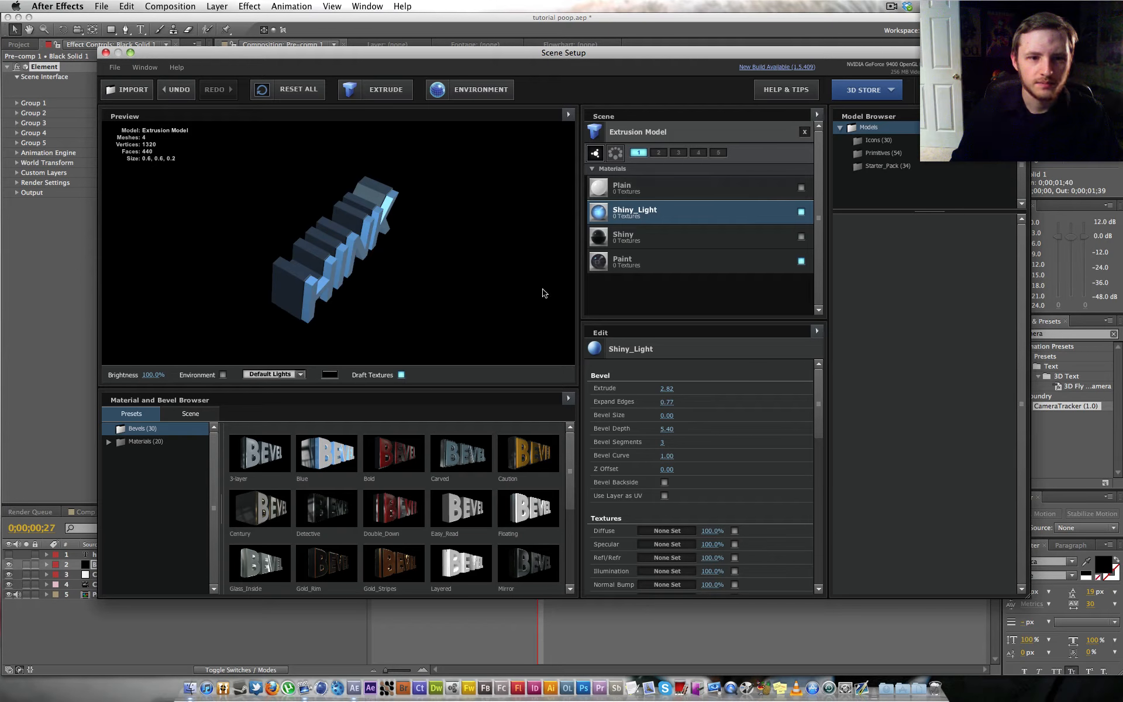
- Replace the extruded text's Shiny_Light material with Flat_Color and set its diffuse color to bright green 05FF00
{"action": "left_click", "coordinate": [152, 442]}
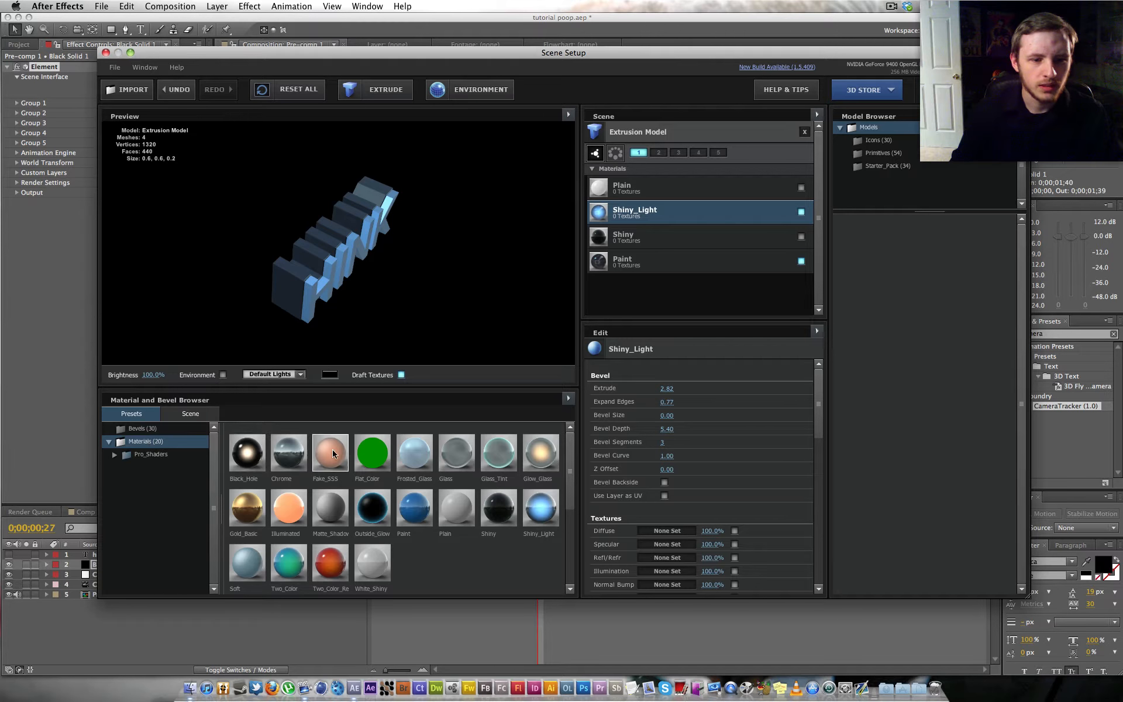
{"action": "mouse_move", "coordinate": [367, 452]}
{"action": "left_mouse_down"}
{"action": "mouse_move", "coordinate": [579, 252]}
{"action": "mouse_move", "coordinate": [609, 208]}
{"action": "mouse_move", "coordinate": [632, 213]}
{"action": "mouse_move", "coordinate": [629, 261]}
{"action": "mouse_move", "coordinate": [626, 214]}
{"action": "left_mouse_up"}
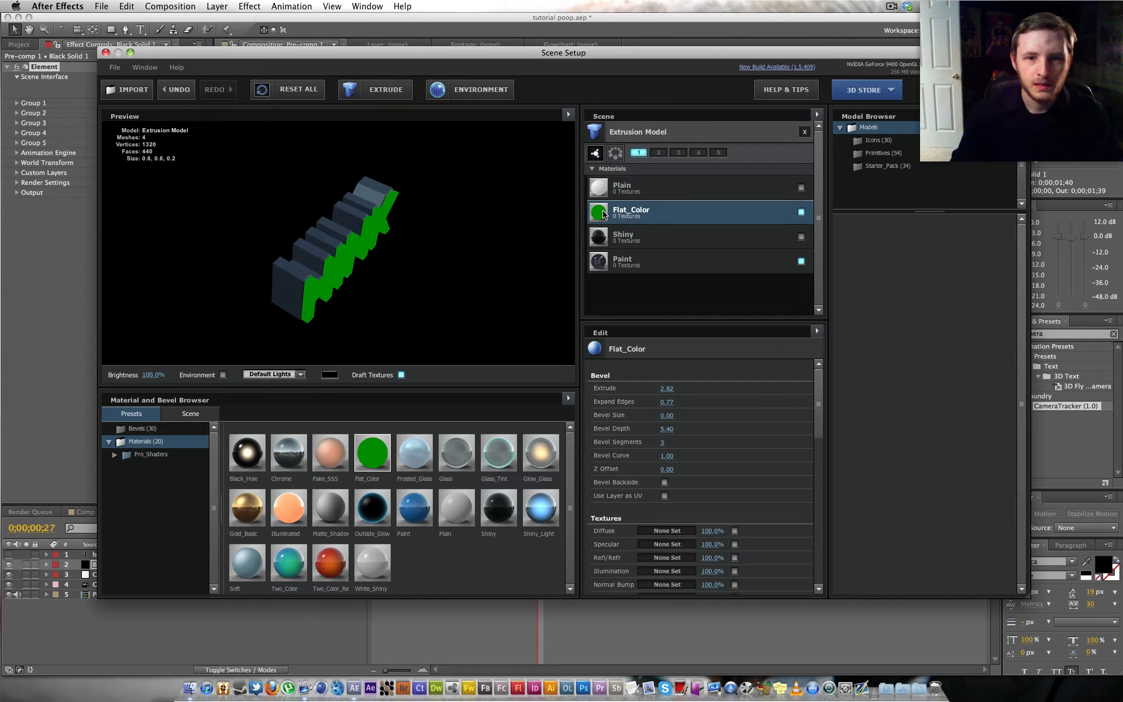
{"action": "left_click_drag", "start_coordinate": [288, 285], "coordinate": [268, 270]}
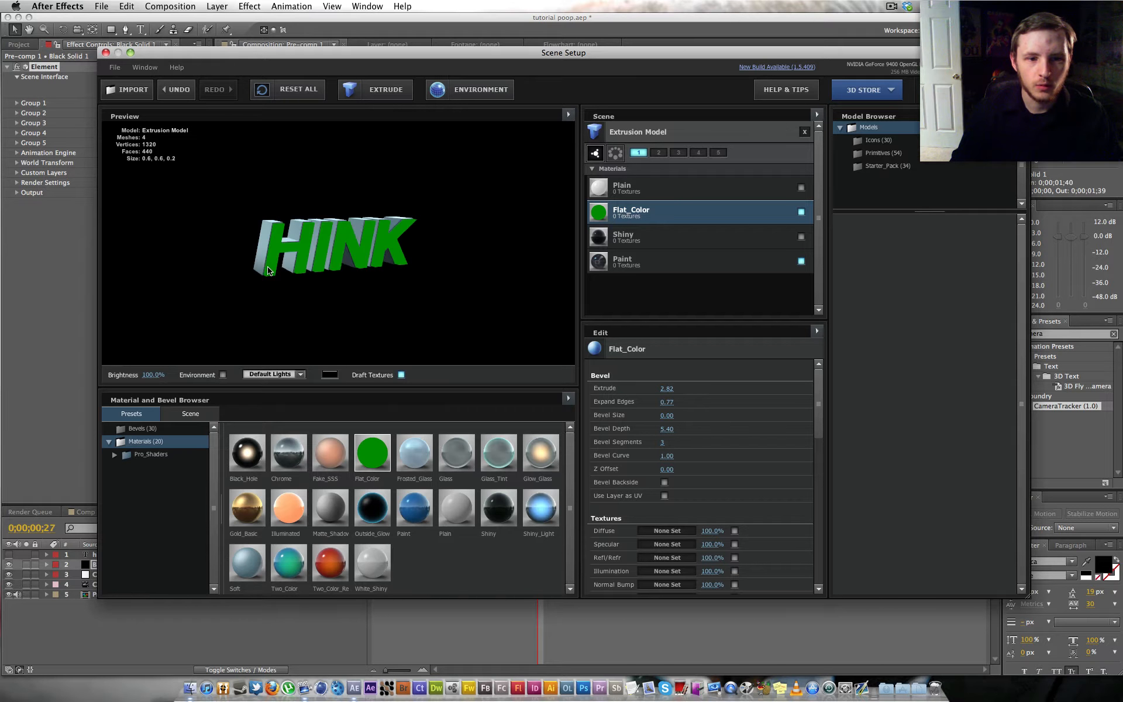
{"action": "scroll", "coordinate": [625, 501], "scroll_direction": "down", "scroll_amount": 5}
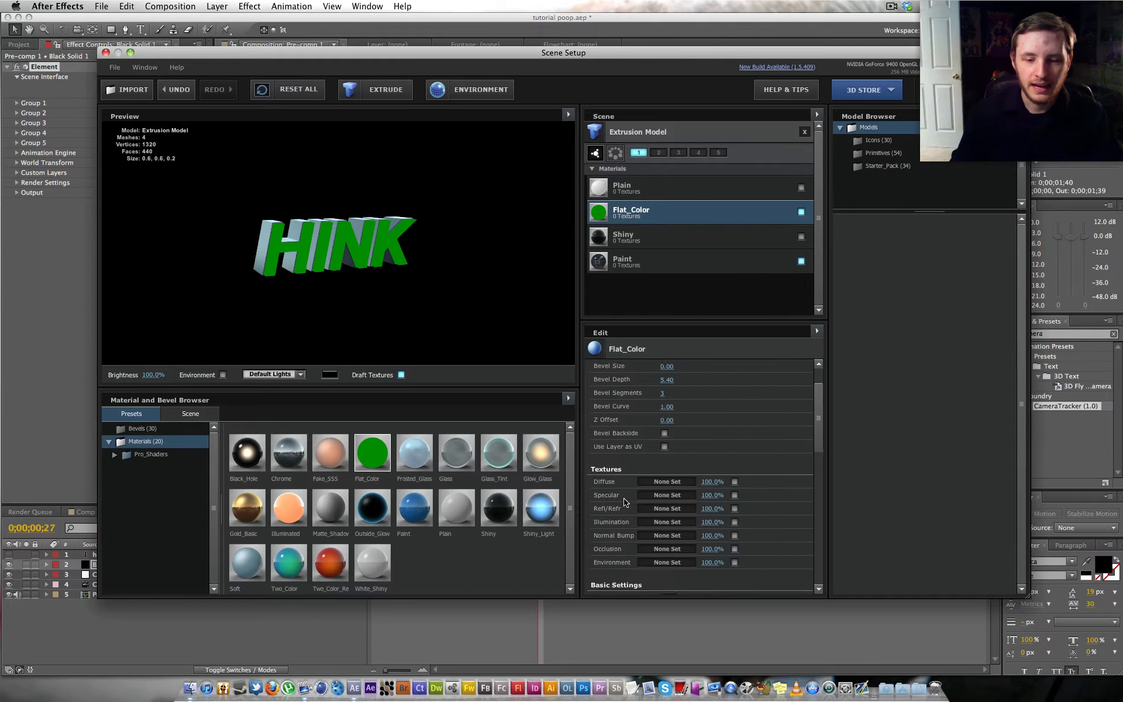
{"action": "scroll", "coordinate": [679, 568], "scroll_direction": "down", "scroll_amount": 1}
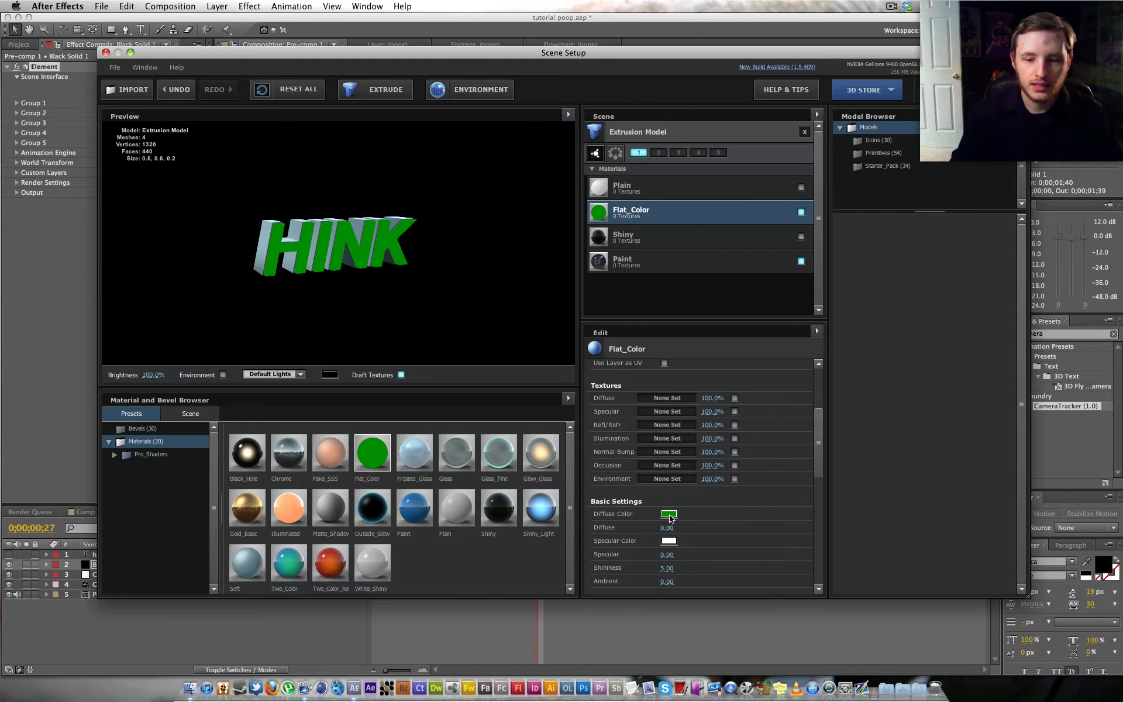
{"action": "left_click", "coordinate": [670, 515]}
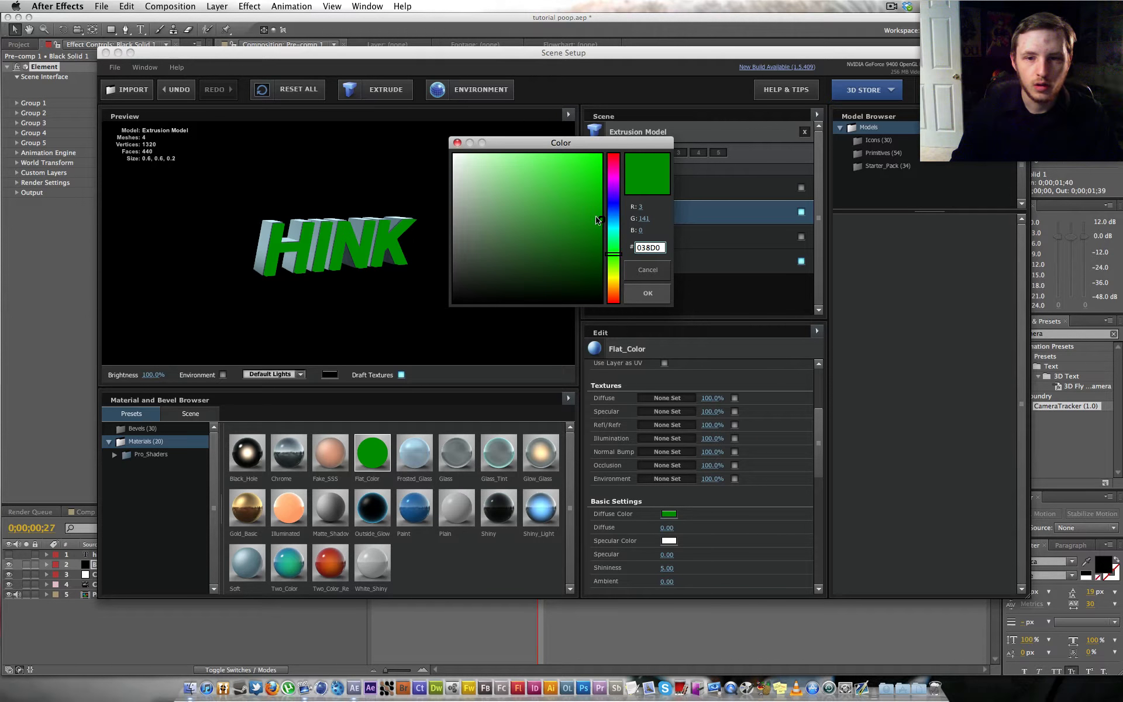
{"action": "left_click_drag", "start_coordinate": [596, 220], "coordinate": [602, 154]}
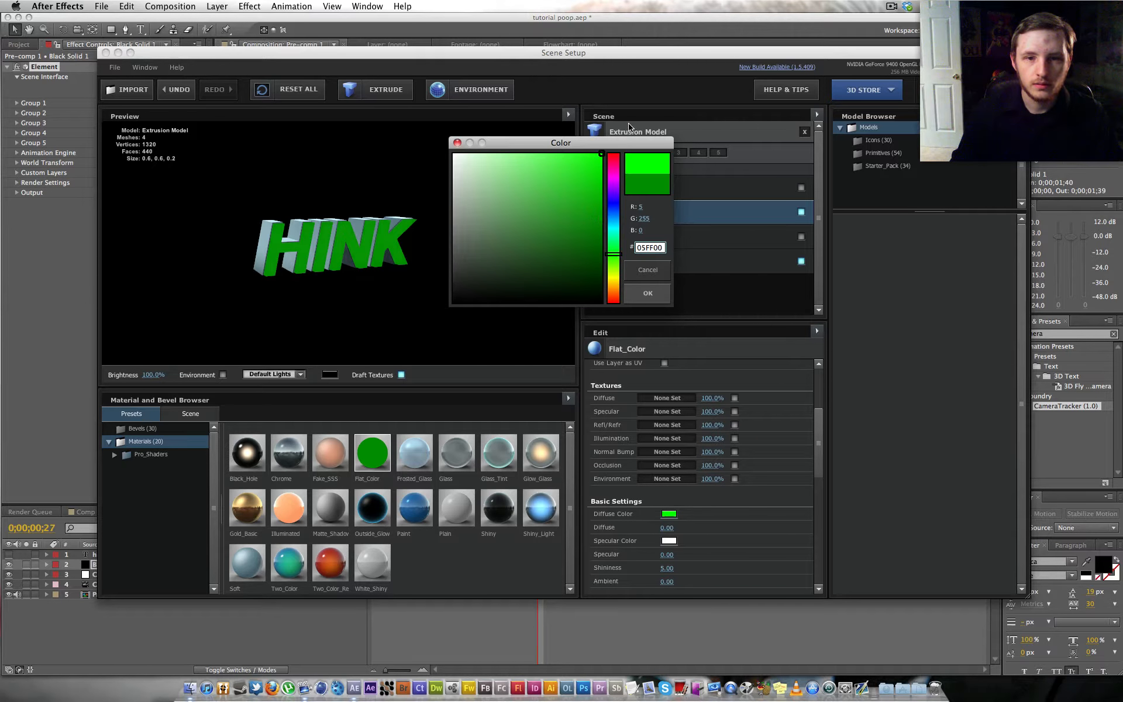
{"action": "left_click", "coordinate": [648, 293]}
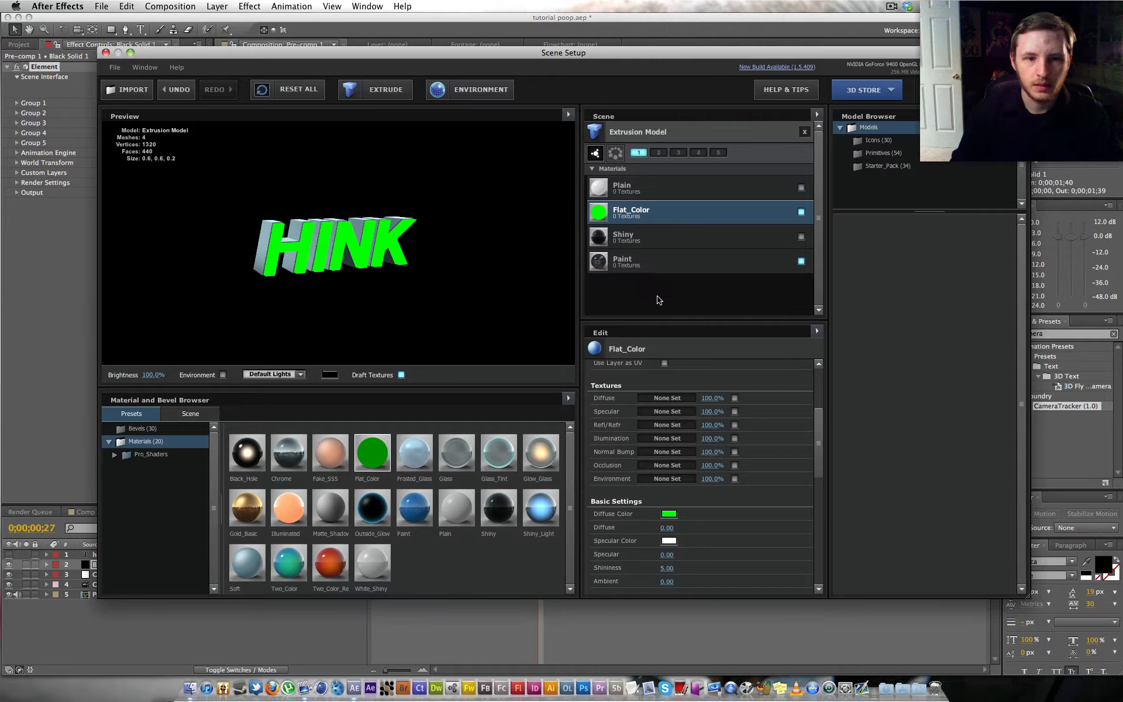
- Replace the Paint material with Flat_Color, set its diffuse color to red FF0000 and accept the scene setup
{"action": "mouse_move", "coordinate": [397, 437]}
{"action": "left_mouse_down"}
{"action": "mouse_move", "coordinate": [616, 260]}
{"action": "mouse_move", "coordinate": [643, 262]}
{"action": "left_mouse_up"}
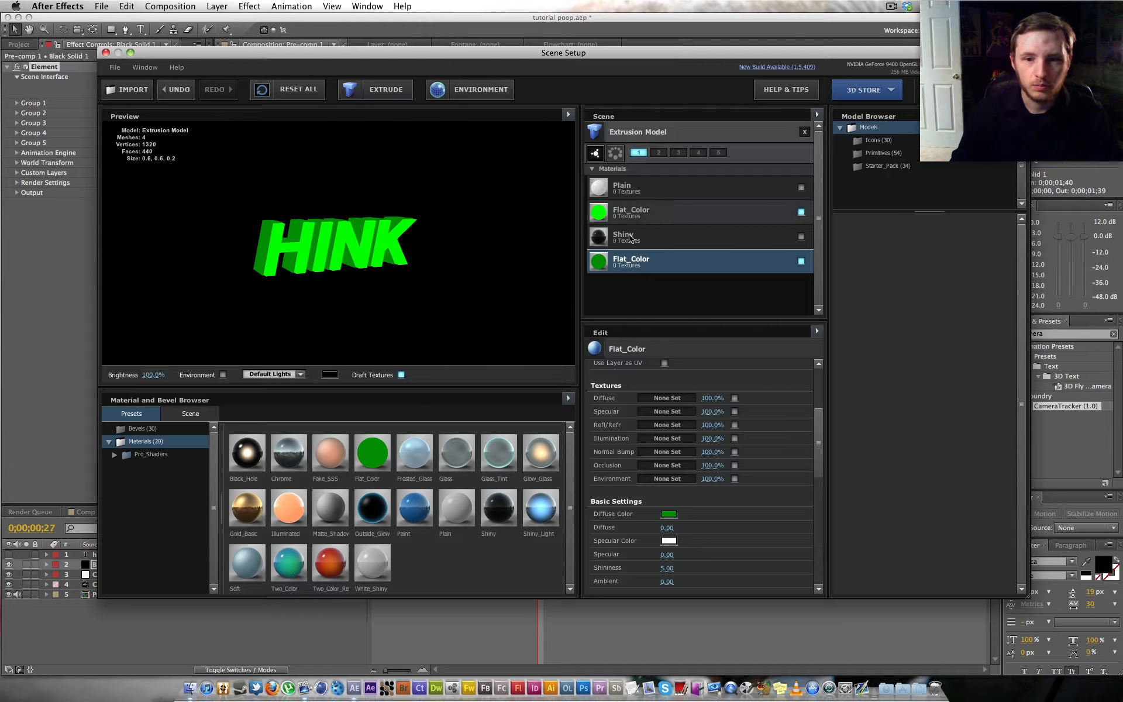
{"action": "left_click", "coordinate": [669, 515]}
{"action": "left_click_drag", "start_coordinate": [572, 196], "coordinate": [637, 116]}
{"action": "left_click_drag", "start_coordinate": [609, 179], "coordinate": [636, 154]}
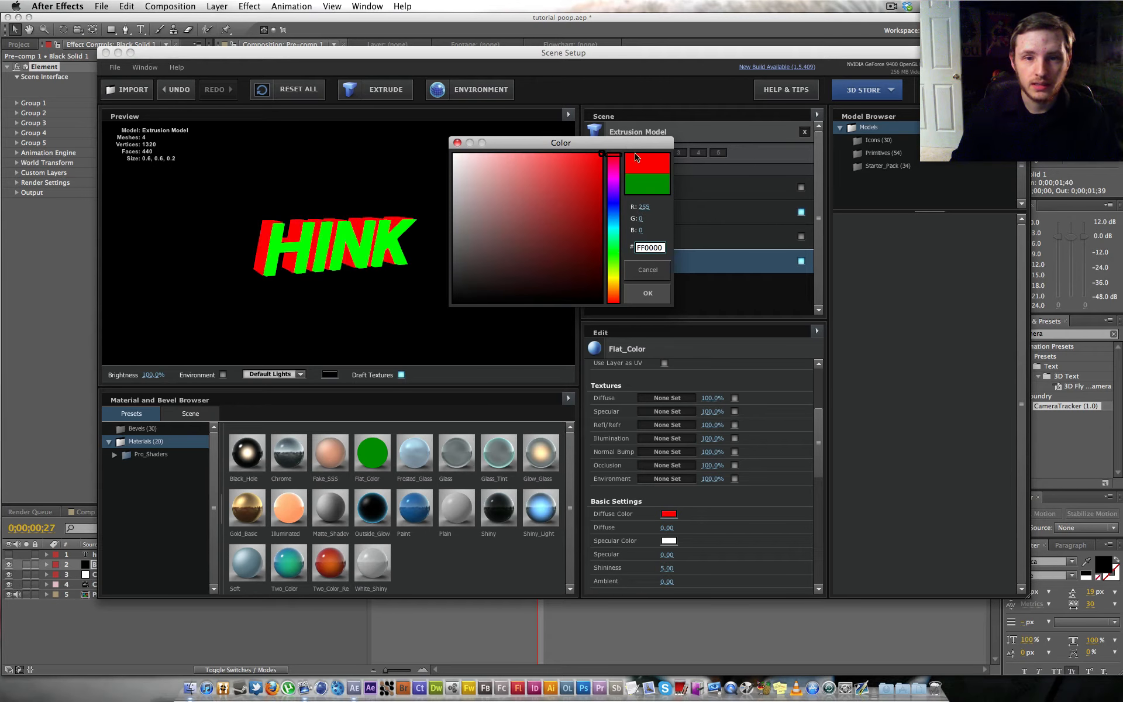
{"action": "left_click", "coordinate": [666, 298]}
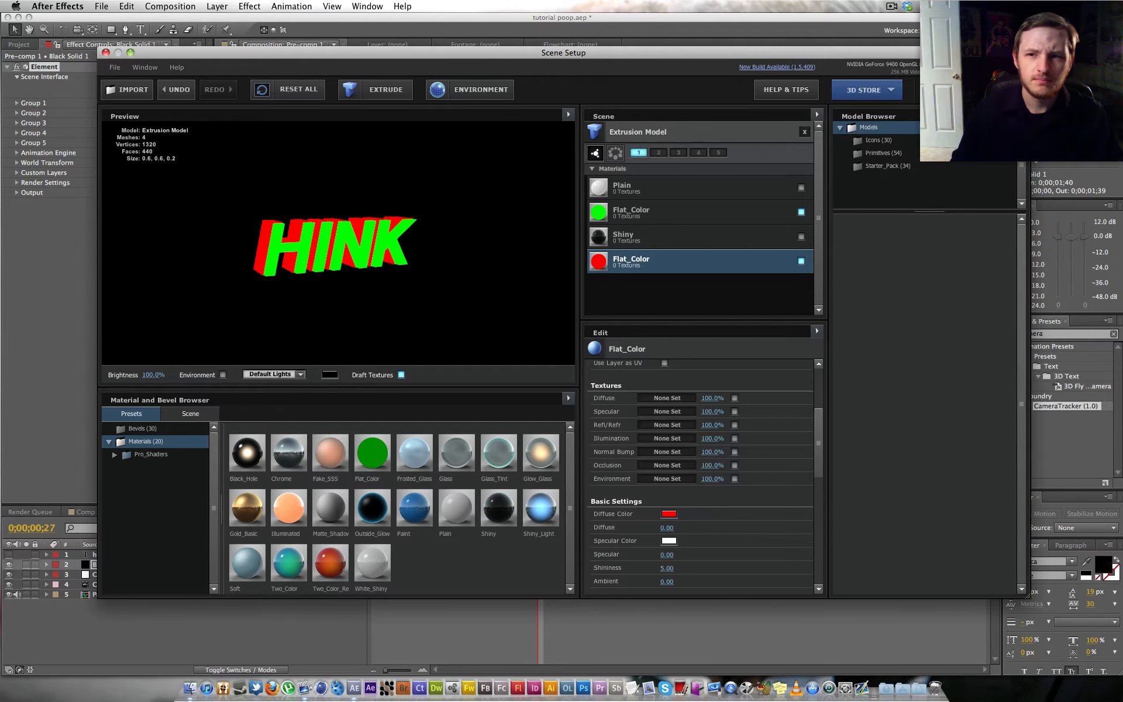
{"action": "left_click", "coordinate": [937, 89]}
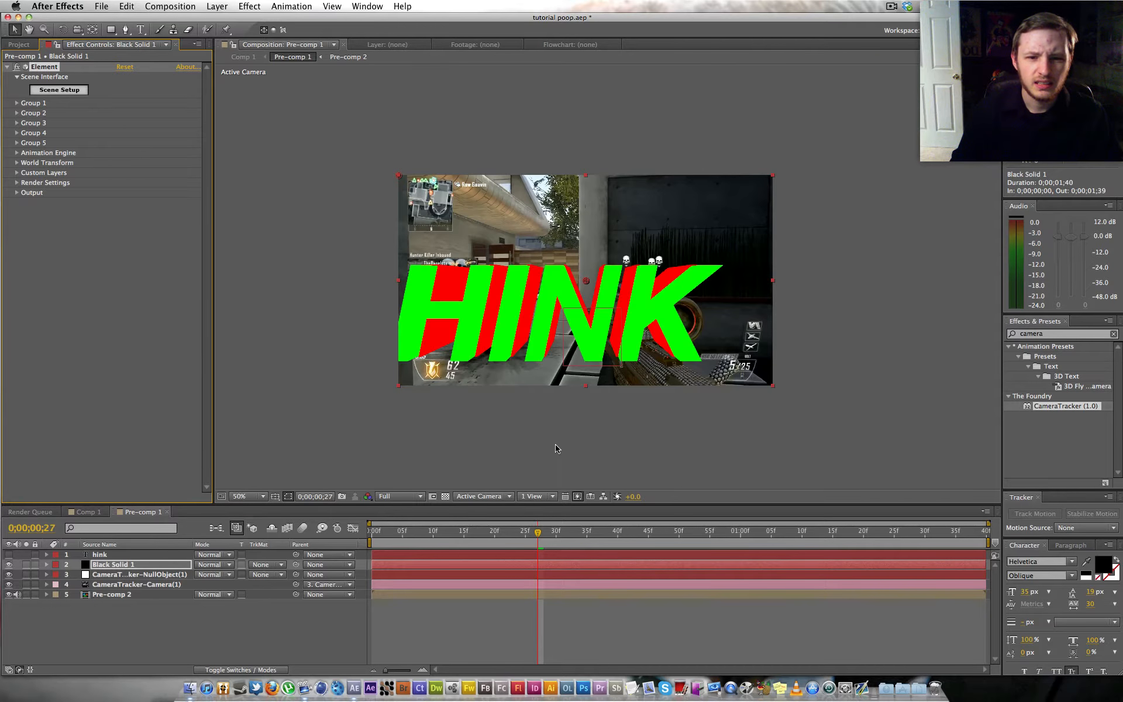
- At frame 0;00;00;24, reduce the Group 1 Particle Look size to 4.40
{"action": "left_click", "coordinate": [519, 532]}
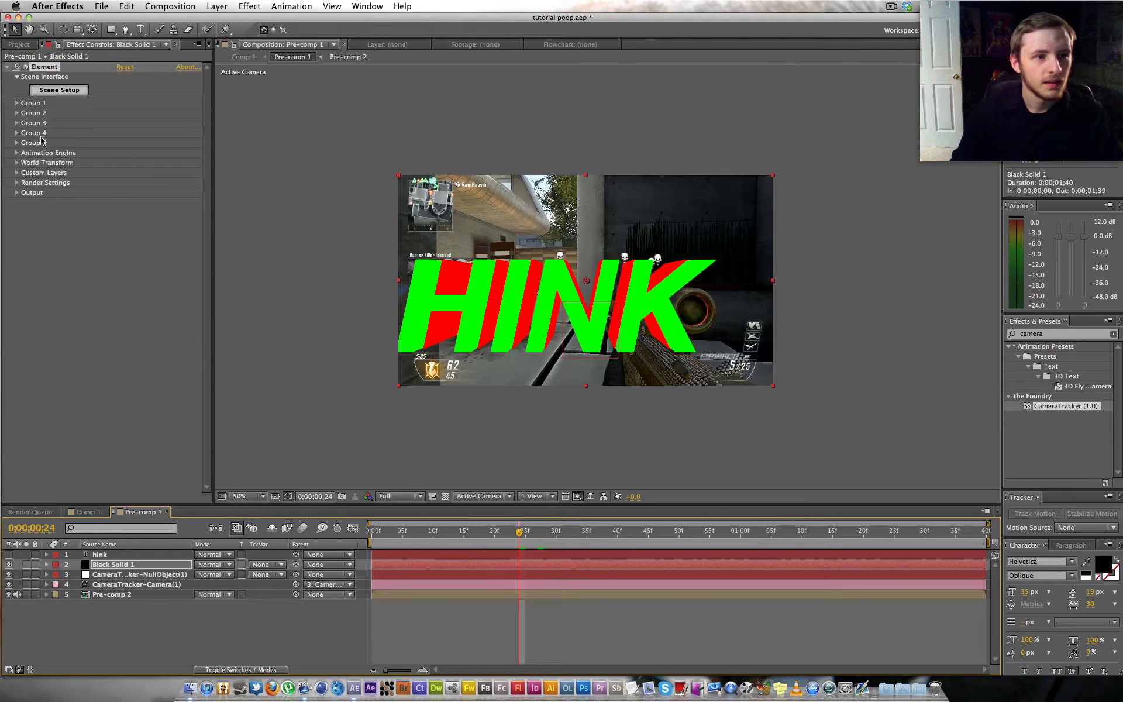
{"action": "left_click", "coordinate": [16, 103]}
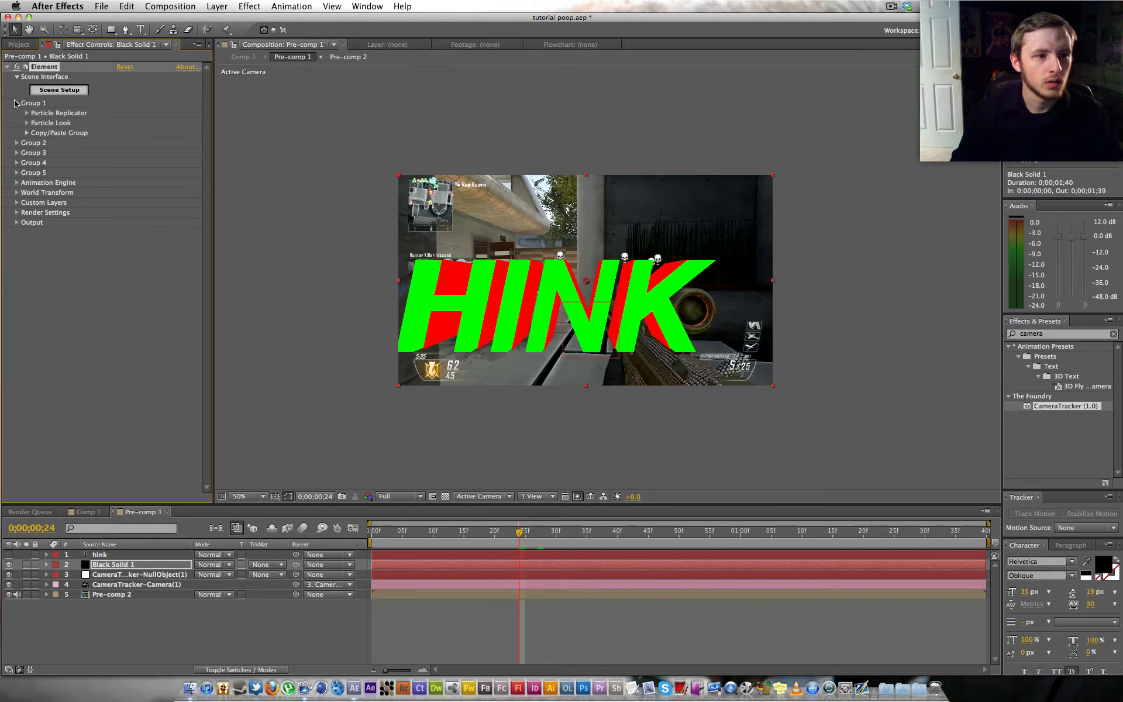
{"action": "left_click", "coordinate": [26, 124]}
{"action": "left_click", "coordinate": [26, 113]}
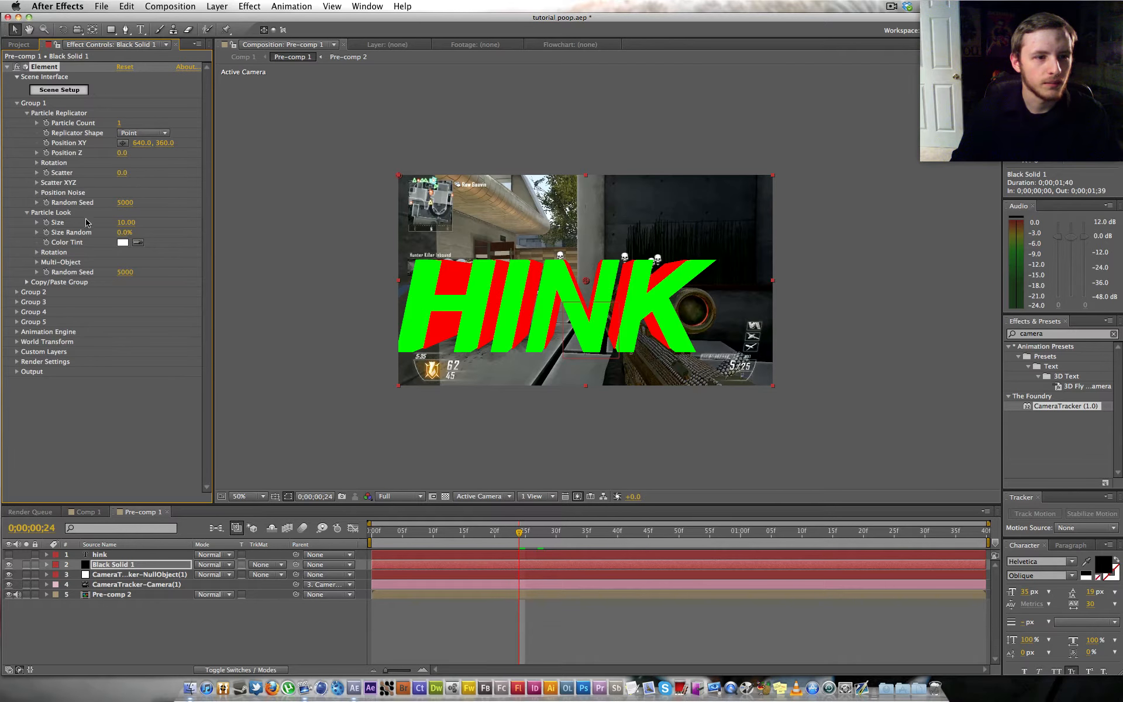
{"action": "left_click_drag", "start_coordinate": [108, 227], "coordinate": [1, 231]}
{"action": "left_click_drag", "start_coordinate": [115, 224], "coordinate": [3, 228]}
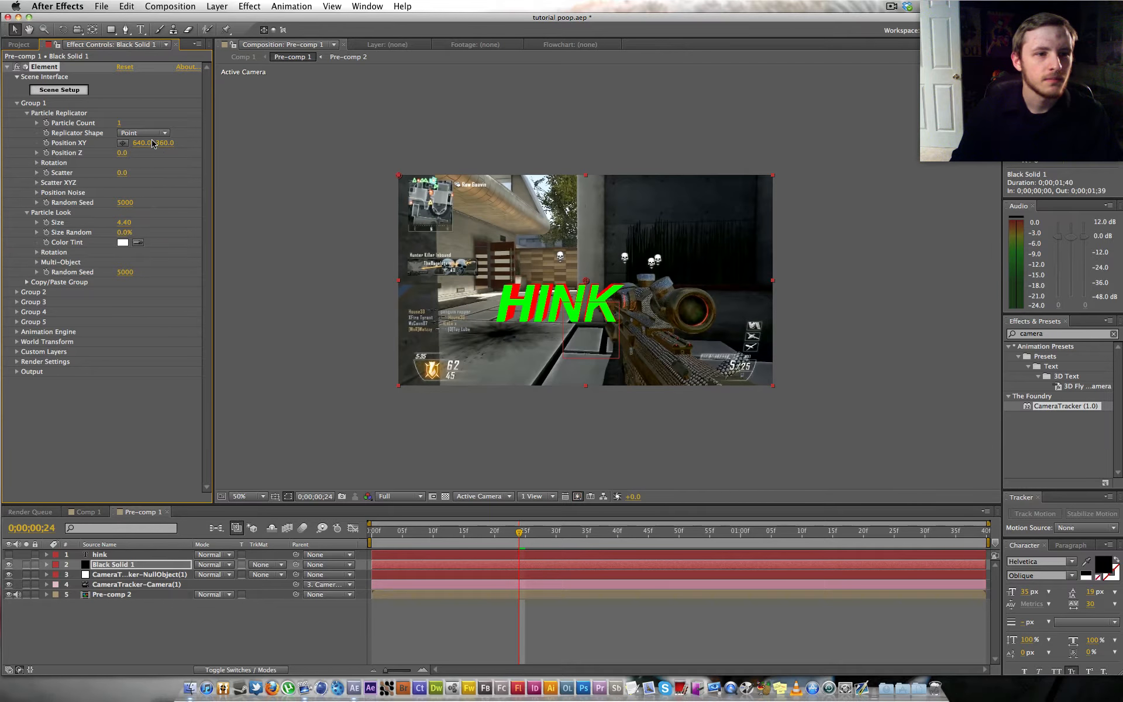
- Set the Group 1 replicator position to 545, 257 and its rotation to X 35°, Y -31°, Z 12°
{"action": "left_click_drag", "start_coordinate": [179, 136], "coordinate": [96, 154]}
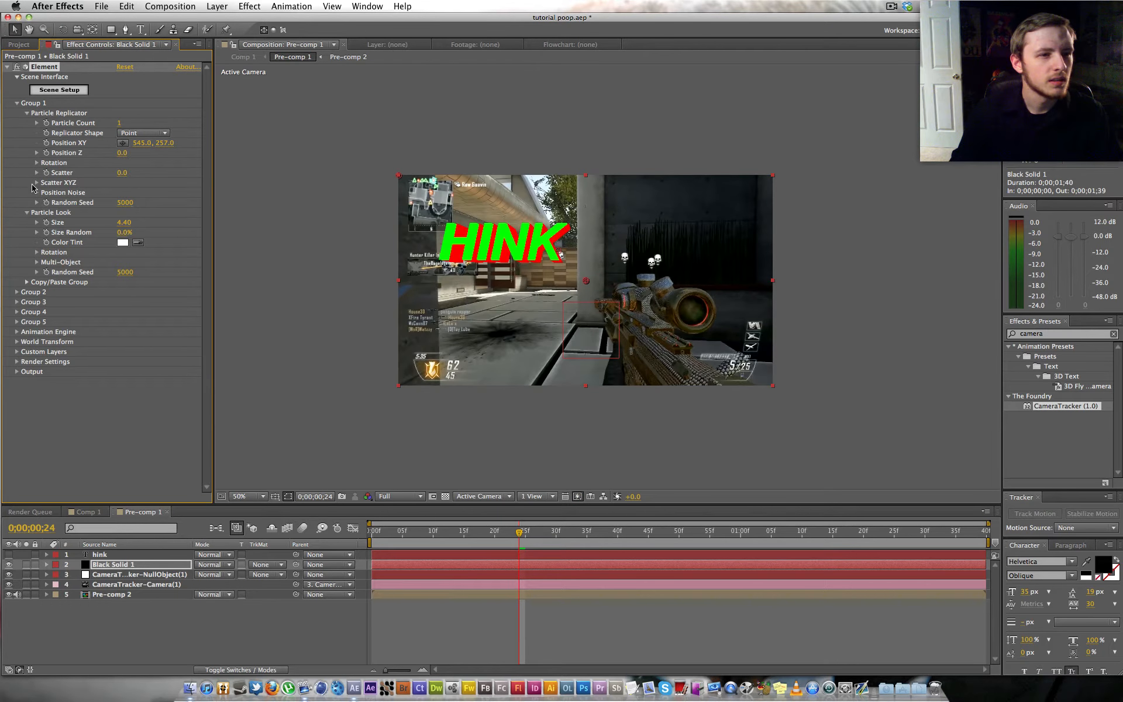
{"action": "left_click", "coordinate": [37, 163]}
{"action": "mouse_move", "coordinate": [150, 170]}
{"action": "left_mouse_down"}
{"action": "mouse_move", "coordinate": [125, 185]}
{"action": "mouse_move", "coordinate": [141, 193]}
{"action": "left_mouse_up"}
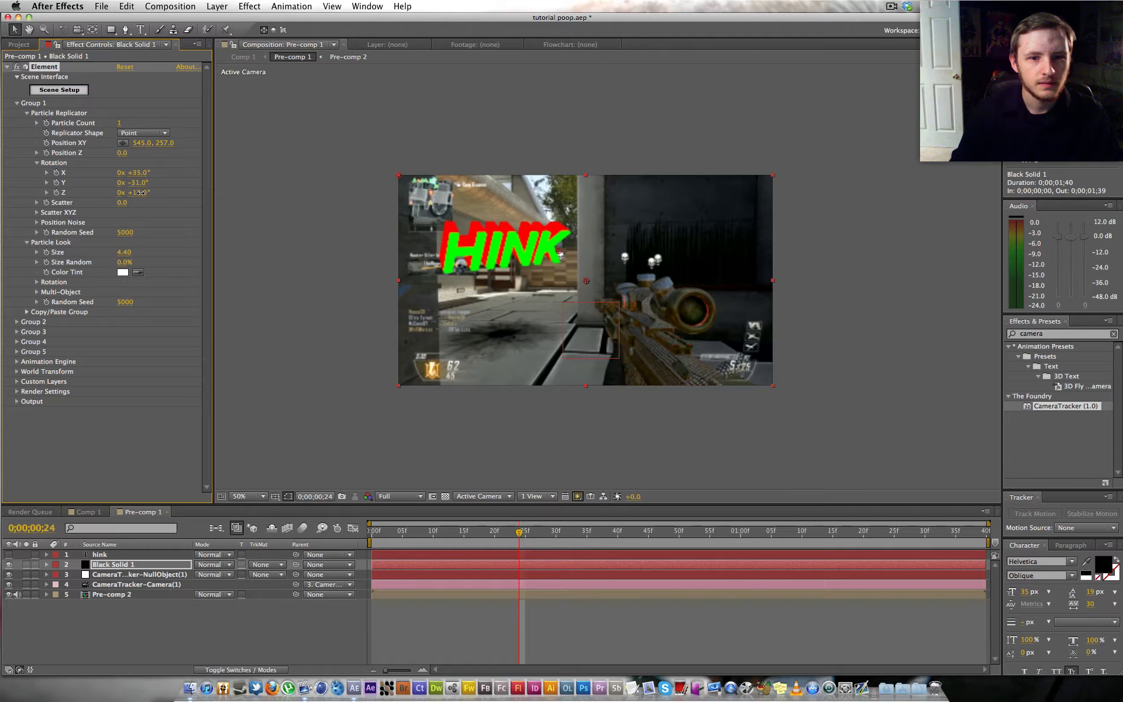
- At 0;00;01;15, raise the text to Y position 241, reduce its size to 3.08 and check the track at other frames
{"action": "left_click_drag", "start_coordinate": [524, 534], "coordinate": [833, 519]}
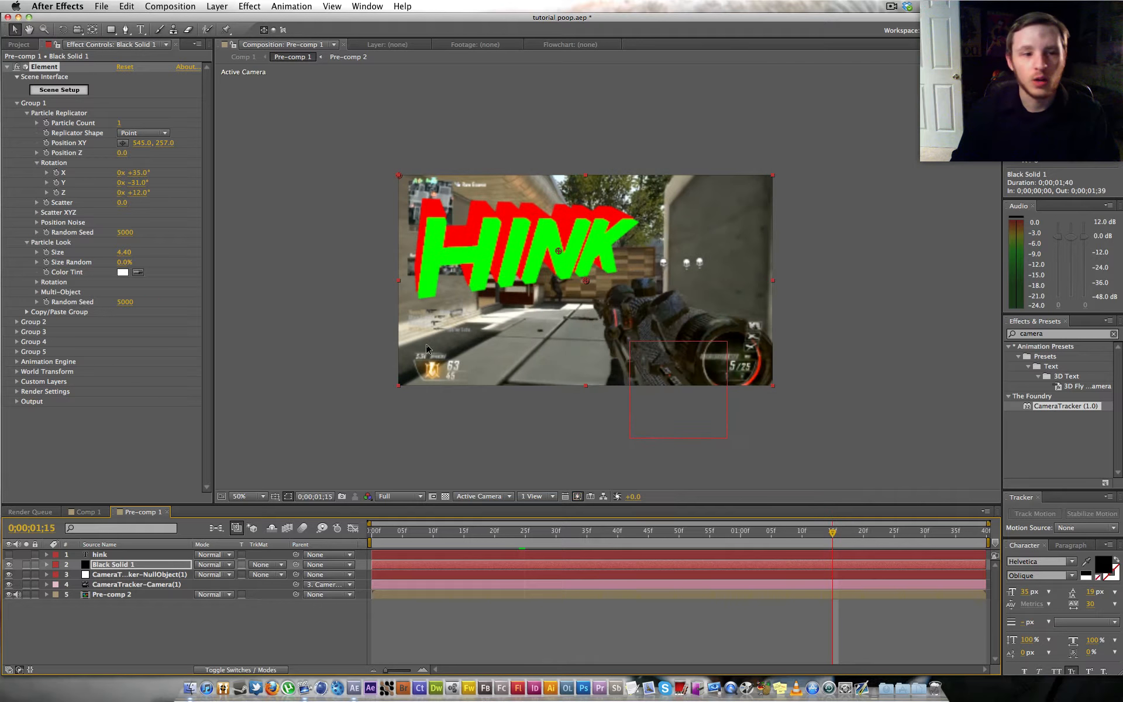
{"action": "left_click_drag", "start_coordinate": [163, 144], "coordinate": [147, 150]}
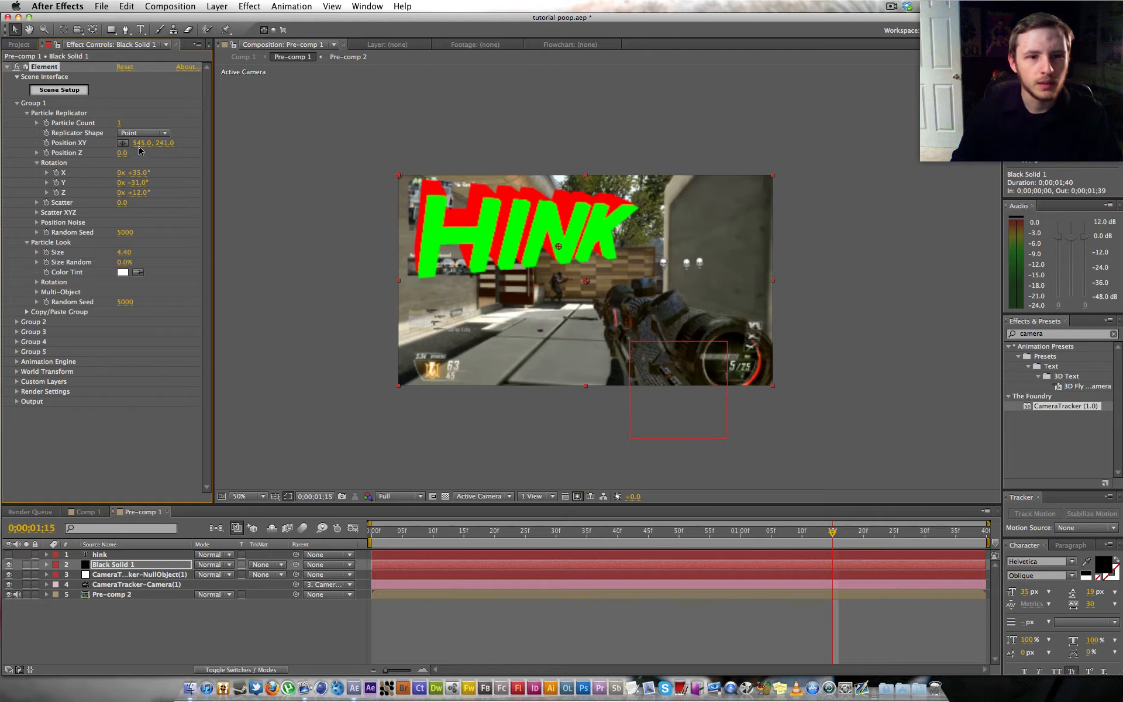
{"action": "left_click_drag", "start_coordinate": [116, 256], "coordinate": [57, 258]}
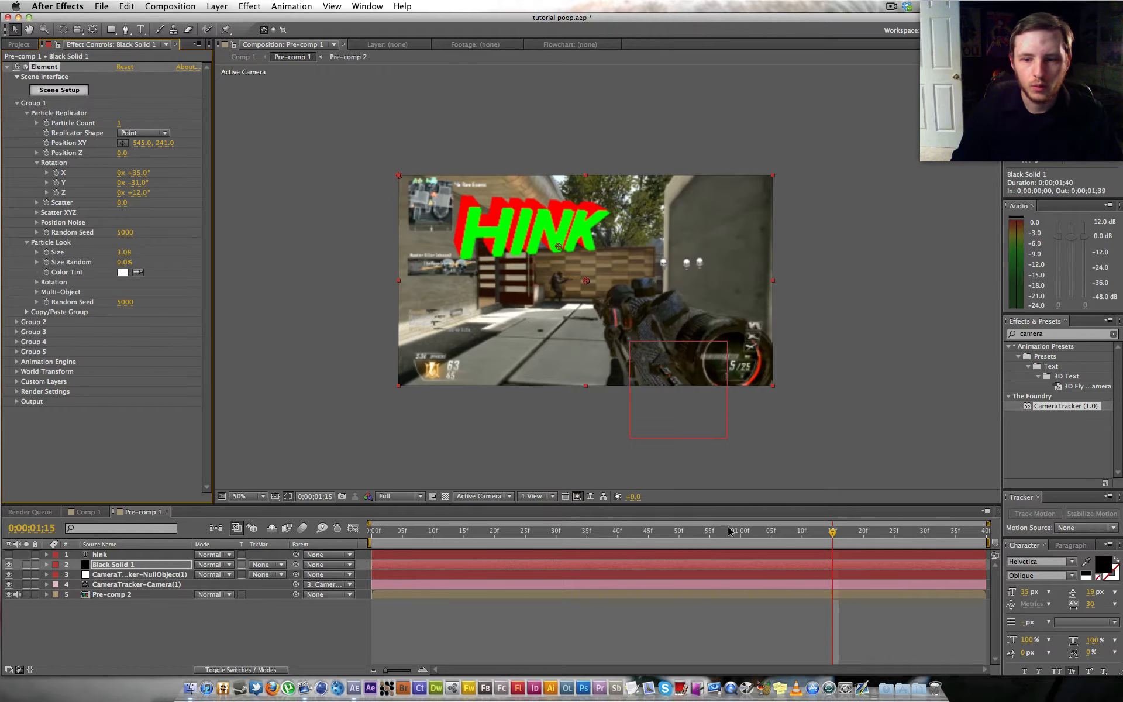
{"action": "left_click_drag", "start_coordinate": [760, 531], "coordinate": [573, 531]}
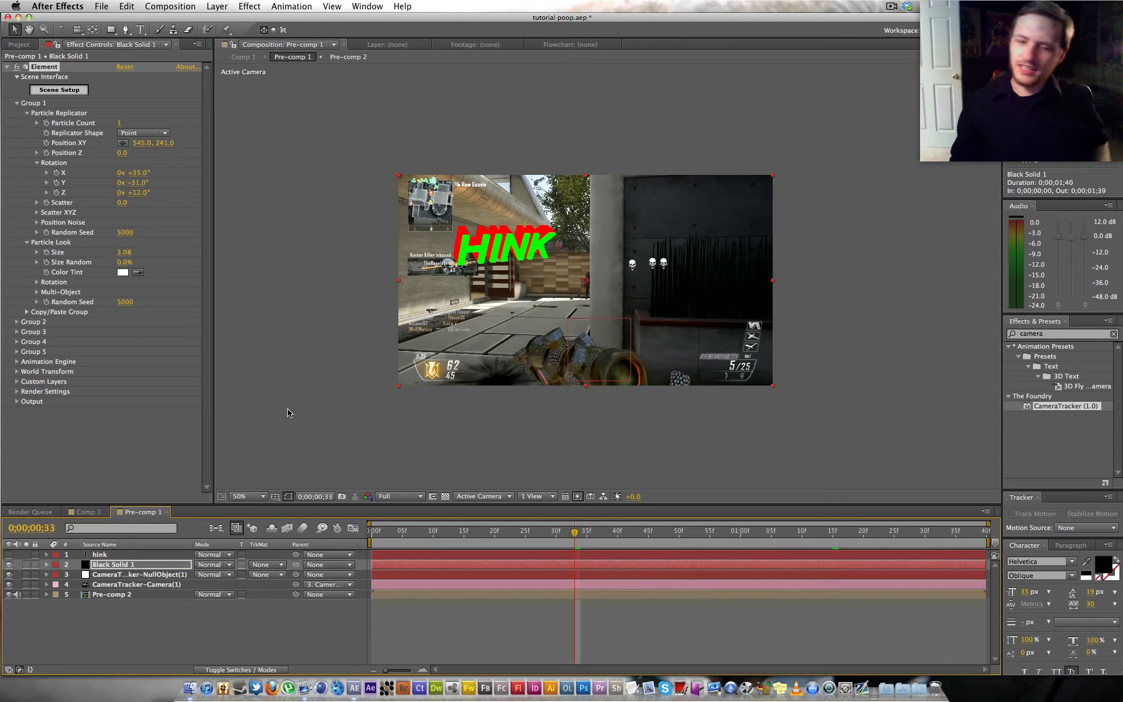
{"action": "left_click_drag", "start_coordinate": [530, 534], "coordinate": [624, 555]}
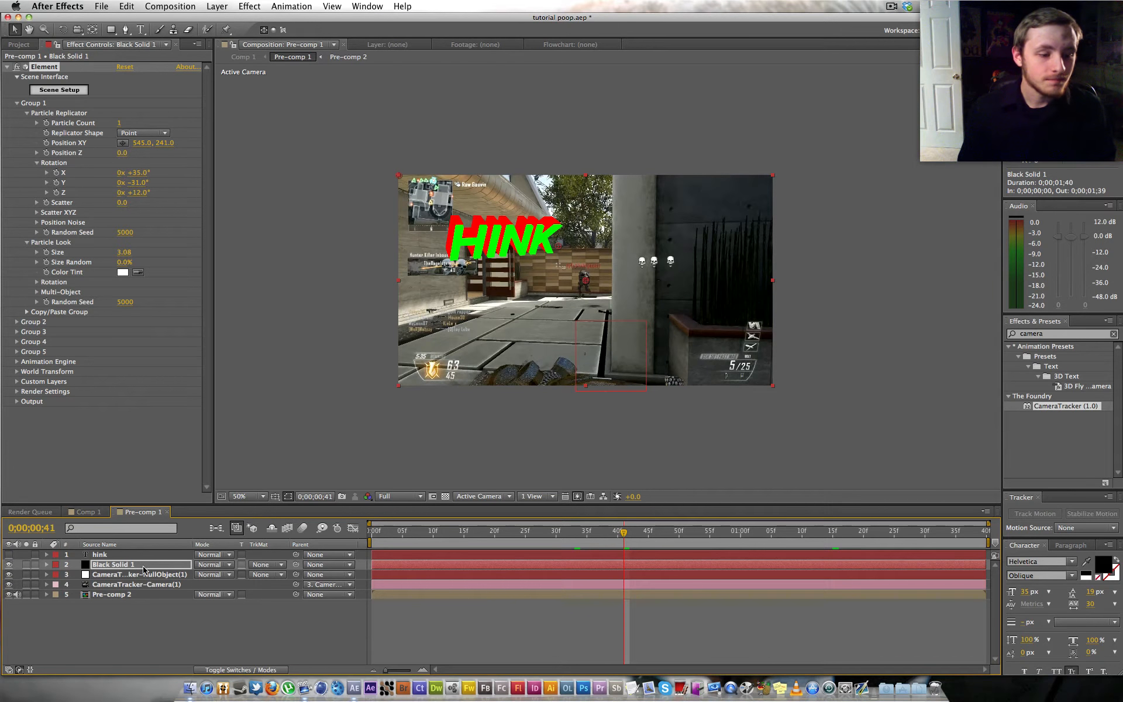
- Pre-compose the hink text, Black Solid 1, tracker null and tracker camera layers as Pre-comp 3, moving all attributes
{"action": "left_click", "coordinate": [139, 586]}
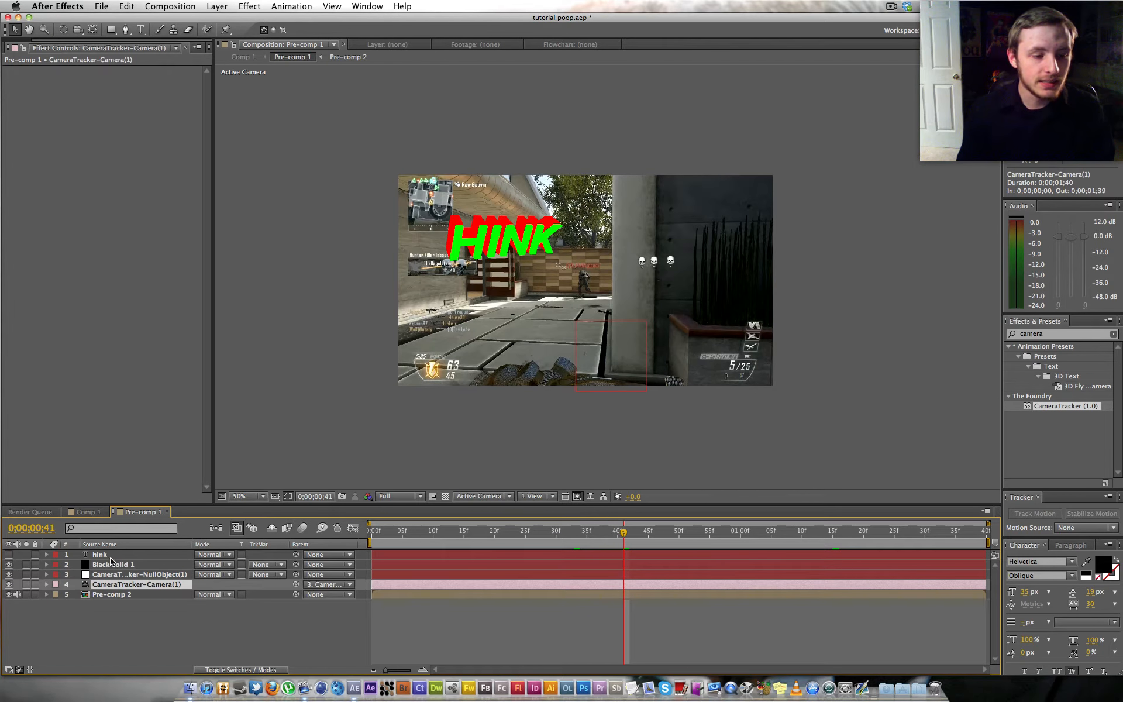
{"action": "left_click", "coordinate": [140, 556], "text": "shift"}
{"action": "key", "text": "super+shift+c"}
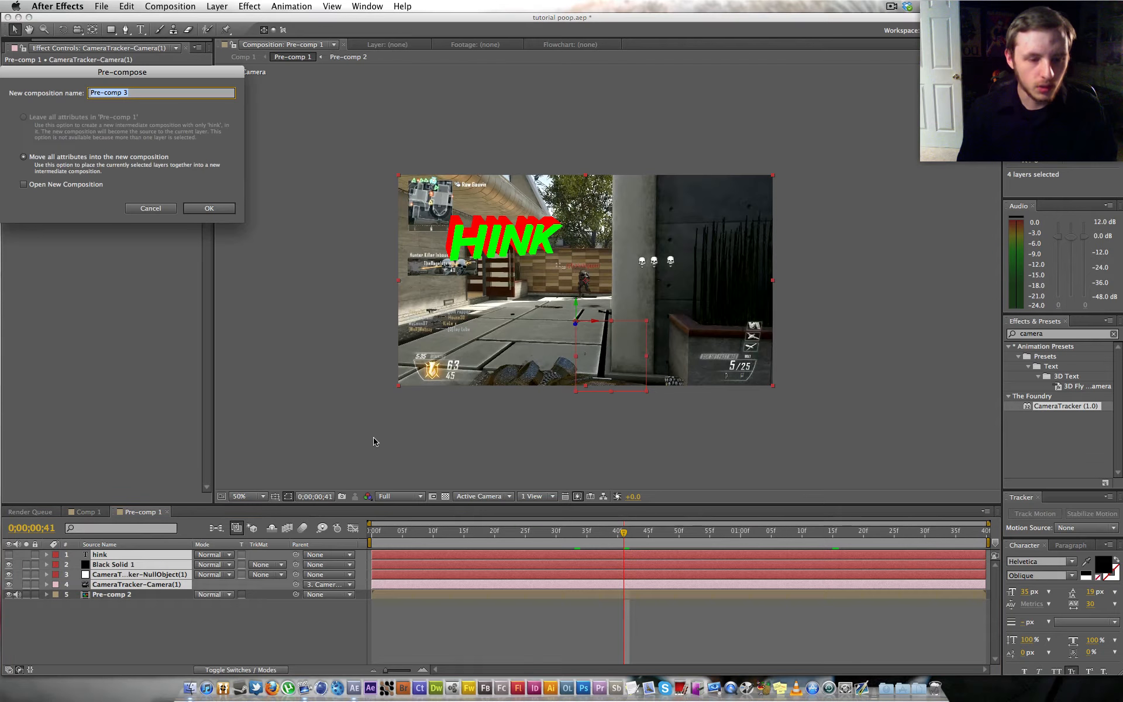
{"action": "left_click", "coordinate": [222, 209]}
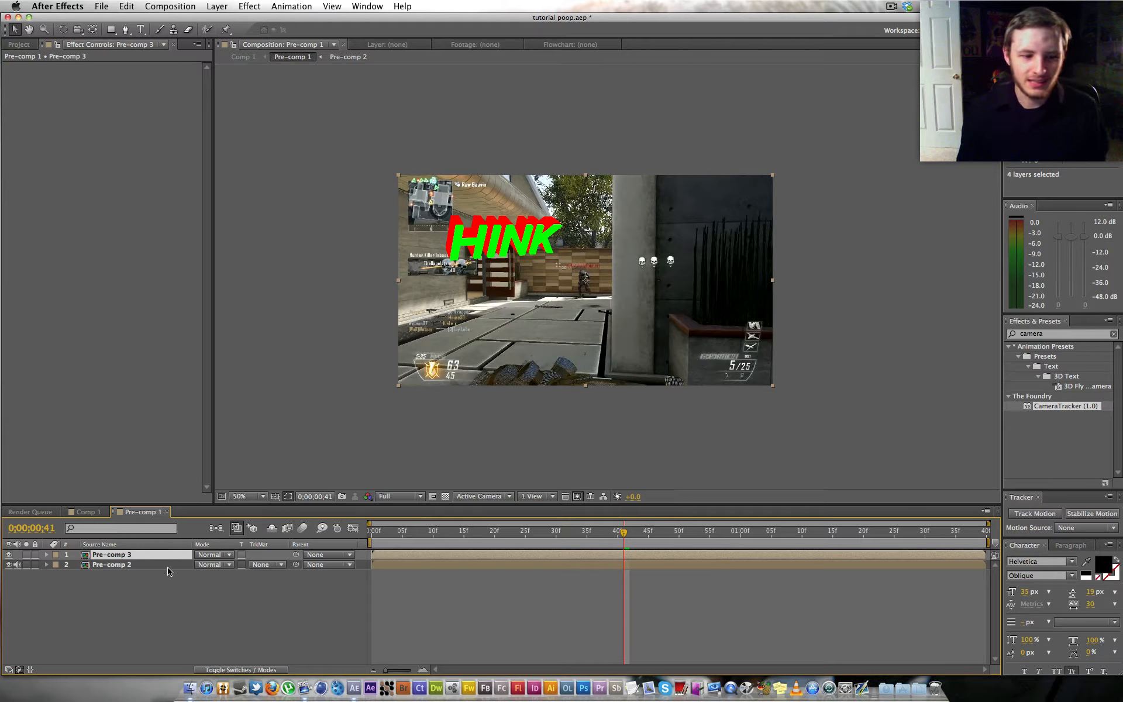
{"action": "right_click", "coordinate": [41, 229]}
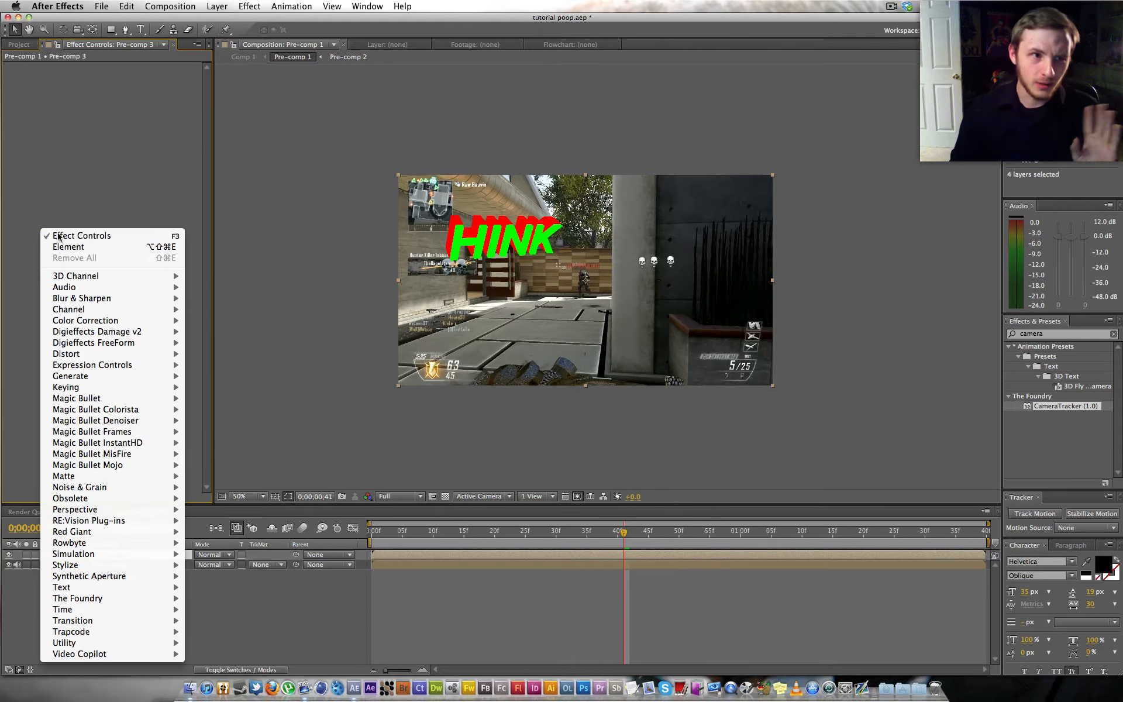
{"action": "left_click", "coordinate": [63, 151]}
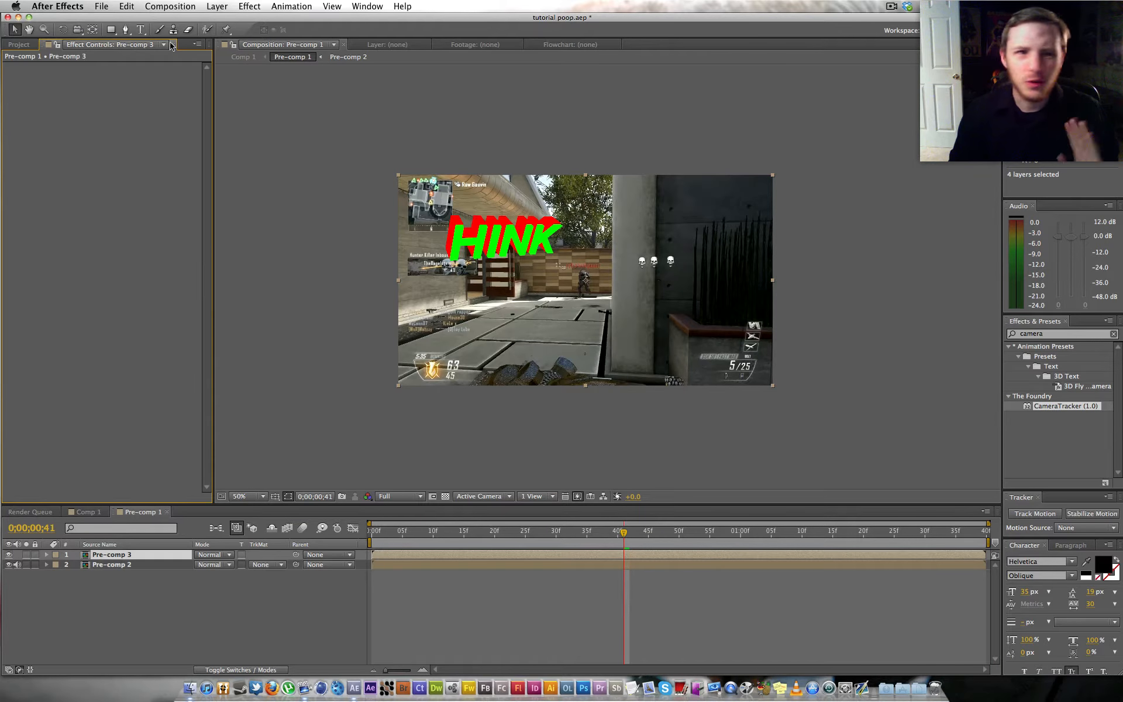
{"action": "left_click", "coordinate": [251, 7]}
{"action": "left_click", "coordinate": [120, 234]}
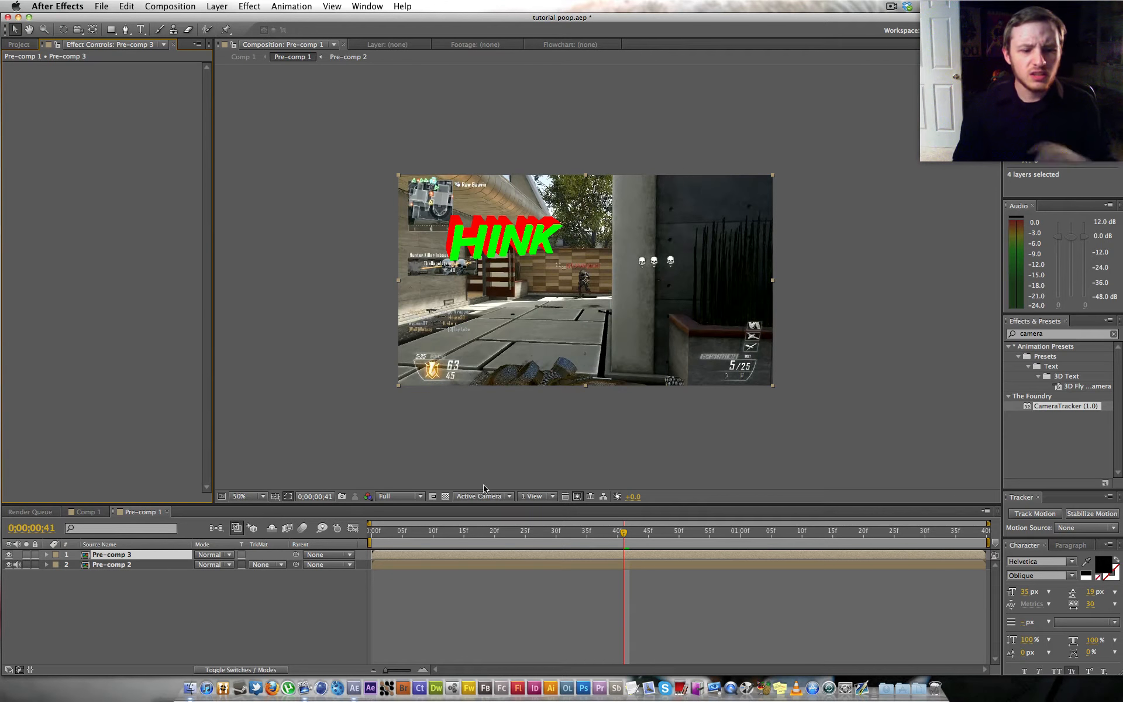
- Add an adjustment layer and place it between Pre-comp 3 and Pre-comp 2
{"action": "left_click", "coordinate": [314, 5]}
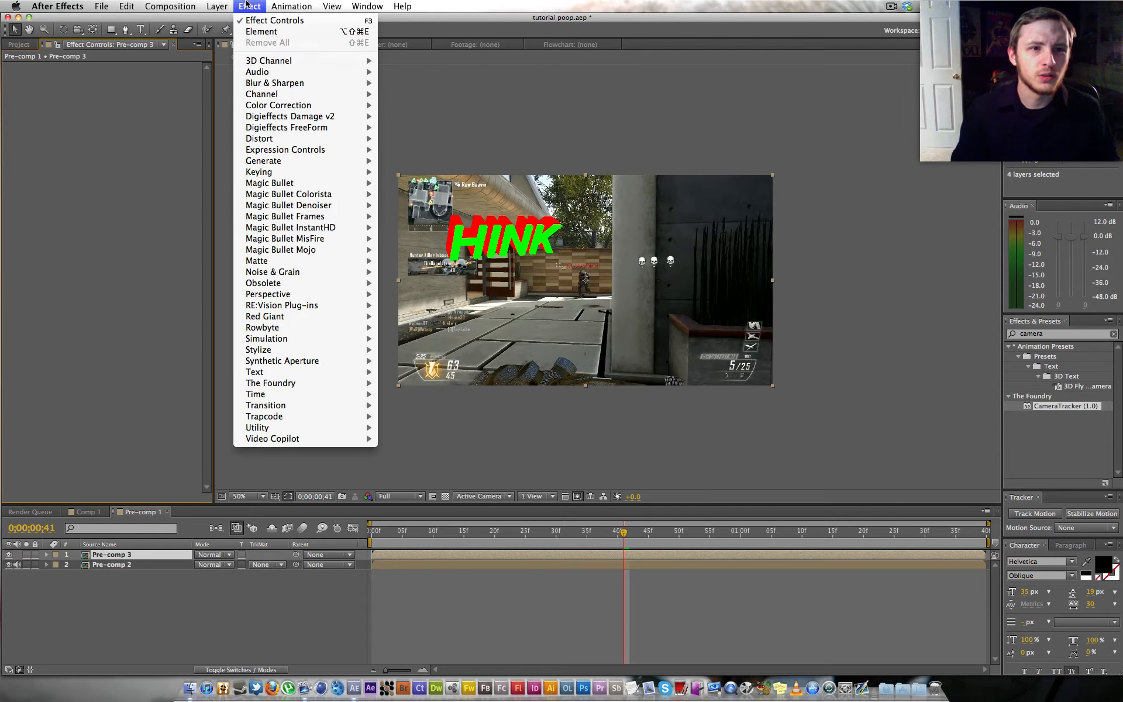
{"action": "mouse_move", "coordinate": [221, 3]}
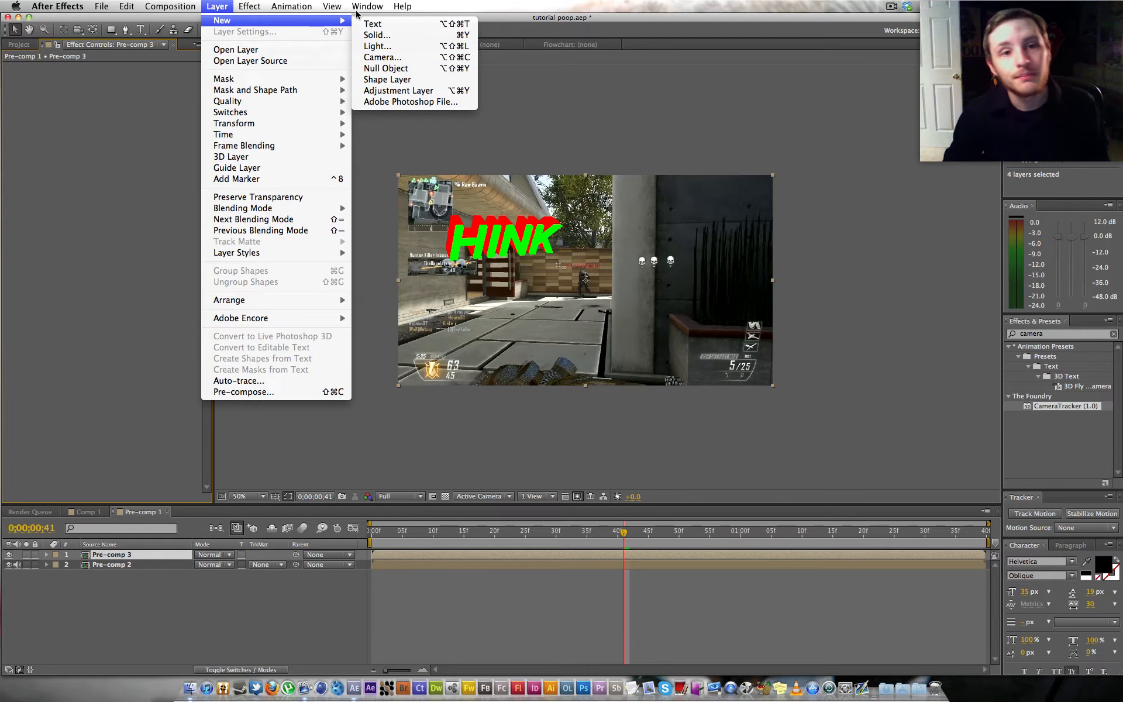
{"action": "left_click", "coordinate": [404, 91]}
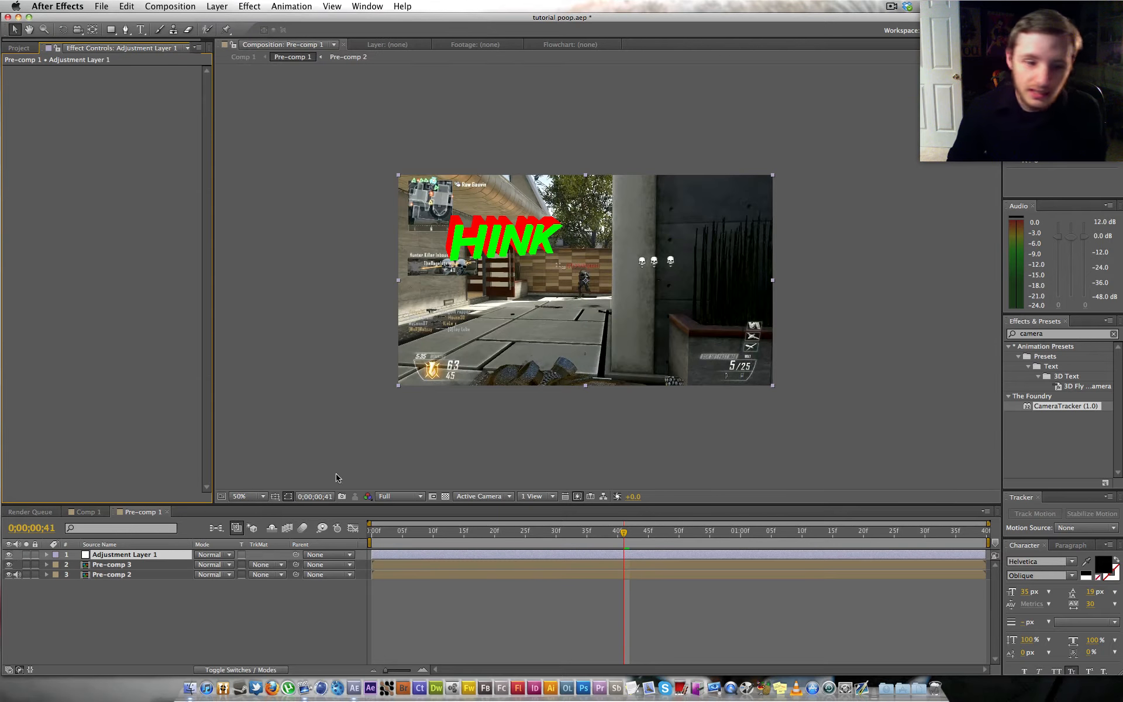
{"action": "left_click_drag", "start_coordinate": [117, 555], "coordinate": [134, 575]}
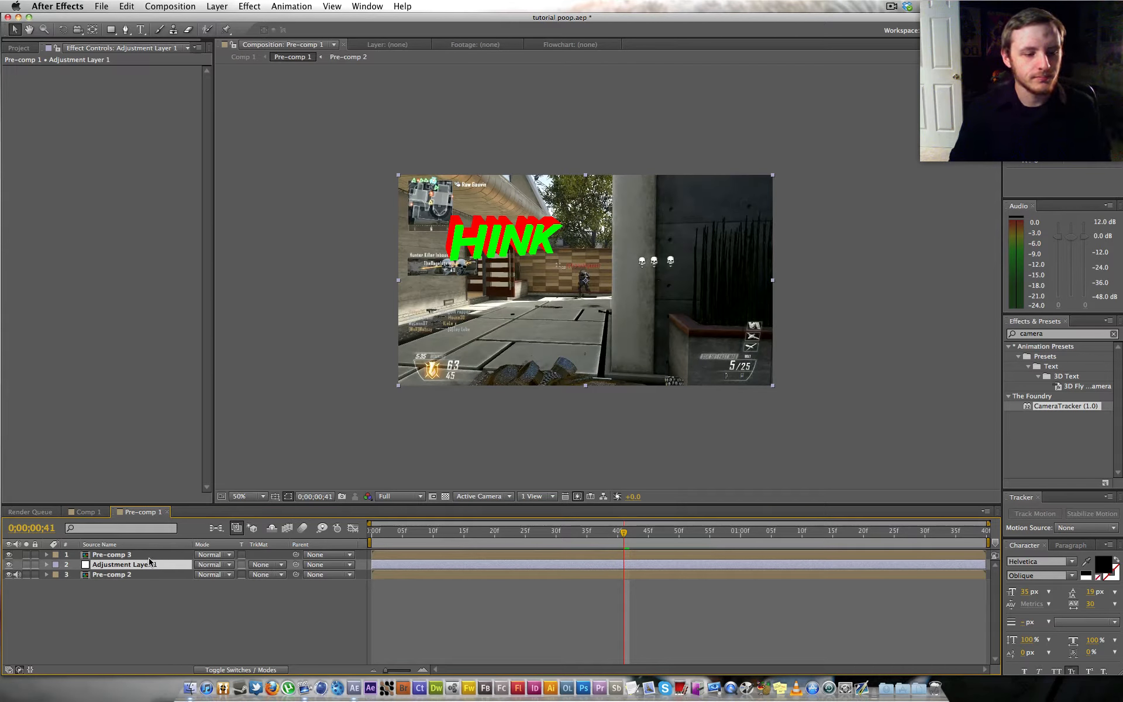
- Set the adjustment layer's track matte to Alpha Matte "Pre-comp 3" and select the Pre-comp 3 layer
{"action": "left_click", "coordinate": [261, 565]}
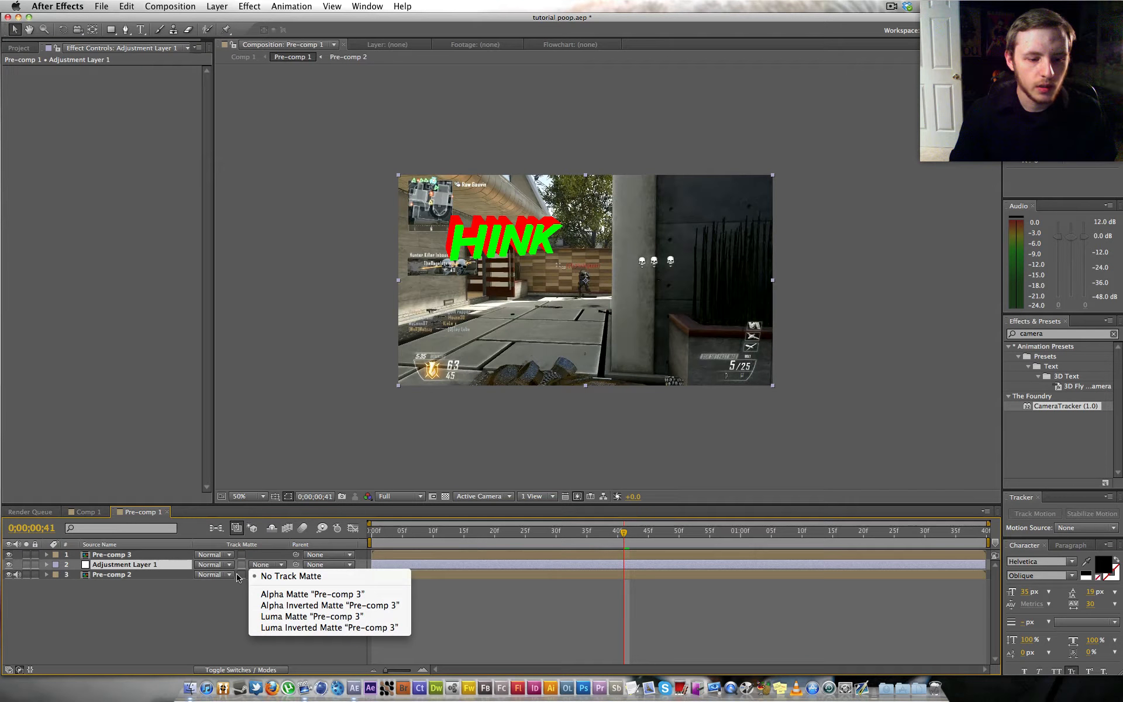
{"action": "left_click", "coordinate": [317, 595]}
{"action": "left_click", "coordinate": [114, 556]}
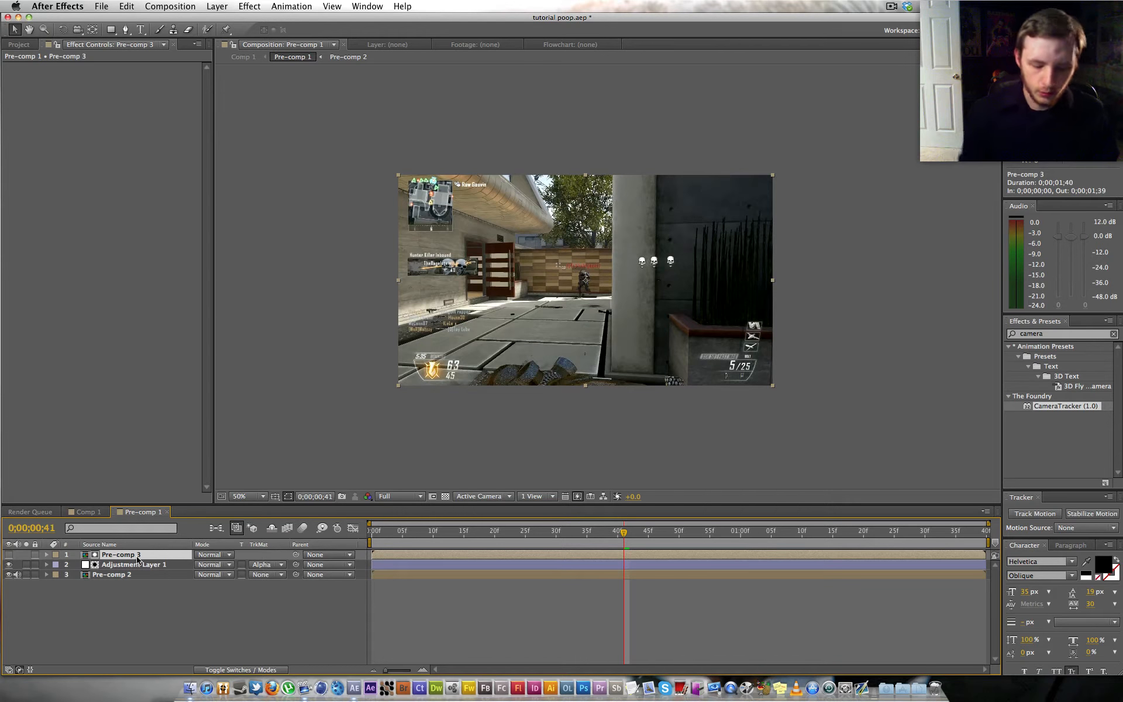
- Rename the Pre-comp 3 layer as 3d text and keep the adjustment layer's track matte on Alpha Matte "3d text"
{"action": "key", "text": "Return"}
{"action": "type", "text": "3d text"}
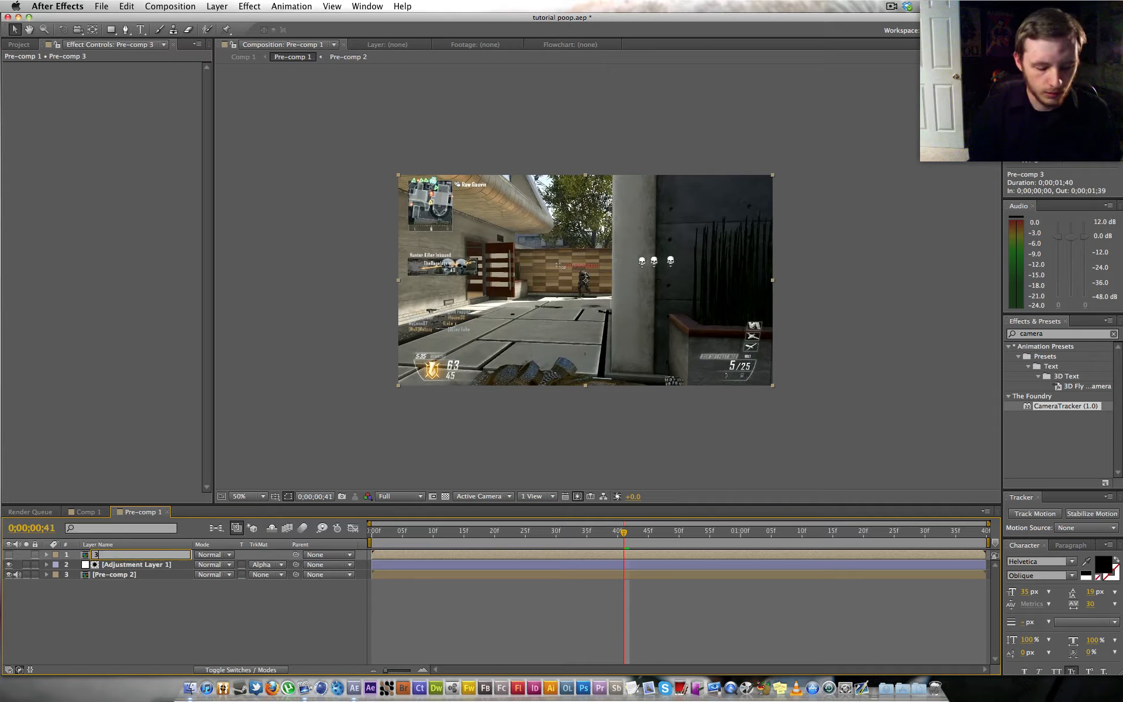
{"action": "left_click", "coordinate": [155, 634]}
{"action": "left_click", "coordinate": [151, 565]}
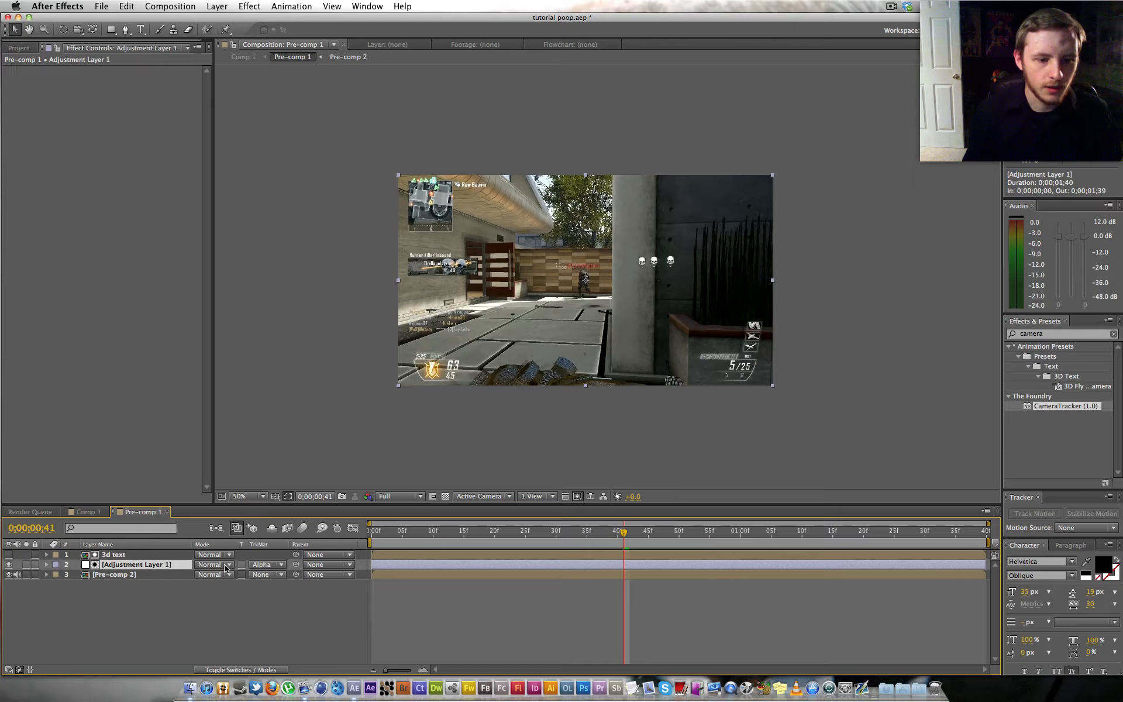
{"action": "left_click", "coordinate": [263, 565]}
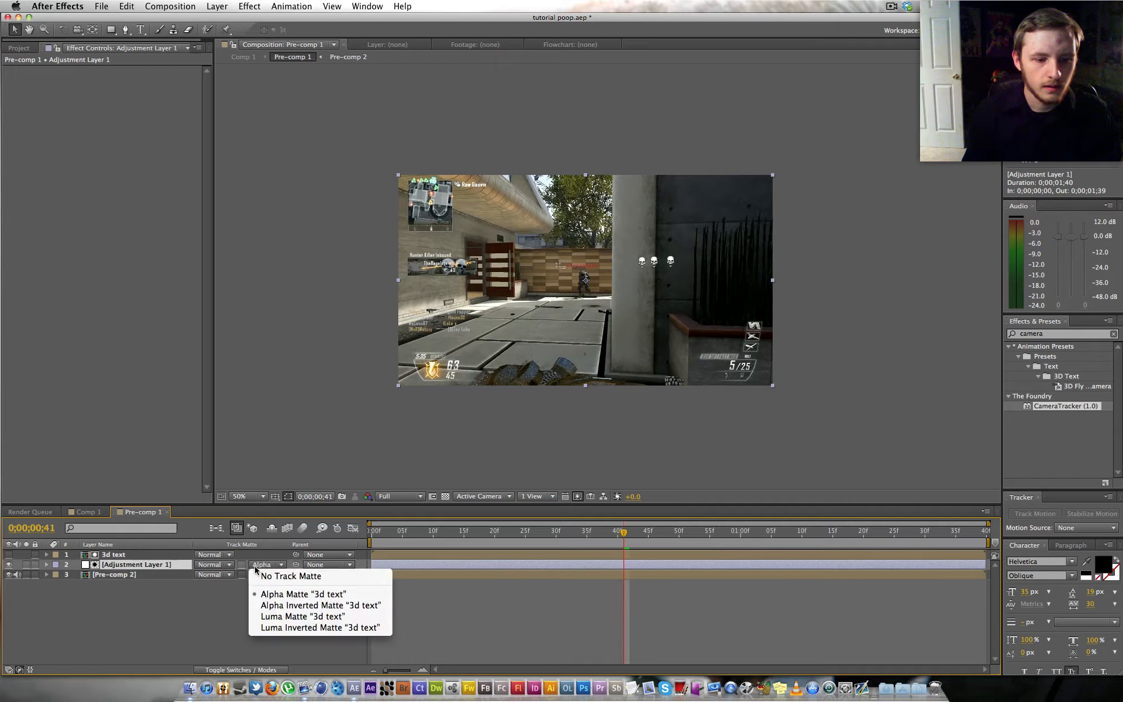
{"action": "left_click", "coordinate": [278, 592]}
- Find the Set Matte effect and apply it to Adjustment Layer 1
{"action": "left_click_drag", "start_coordinate": [1046, 334], "coordinate": [965, 327]}
{"action": "type", "text": "set"}
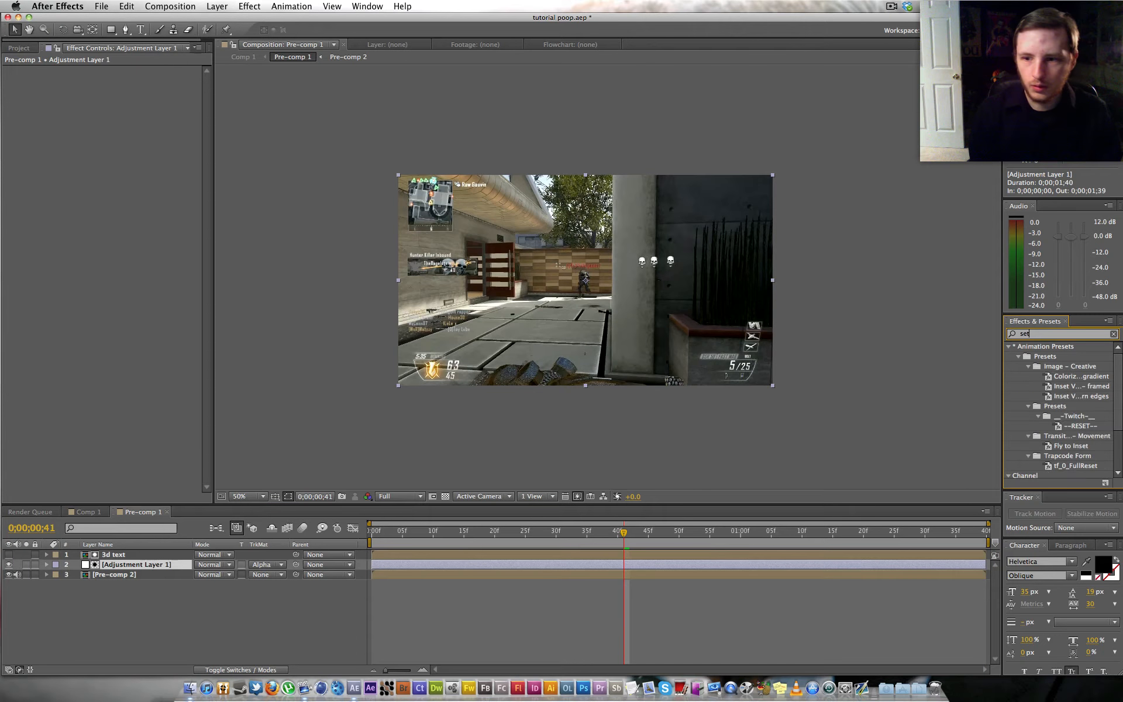
{"action": "type", "text": " mat"}
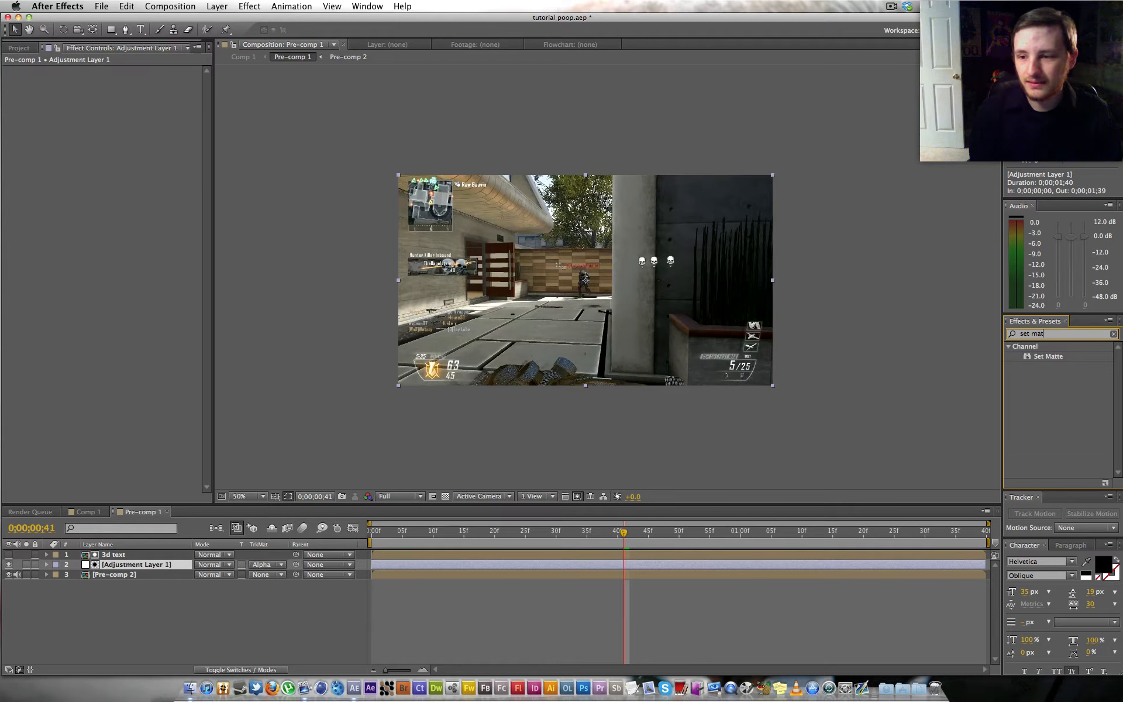
{"action": "left_click_drag", "start_coordinate": [1043, 359], "coordinate": [717, 568]}
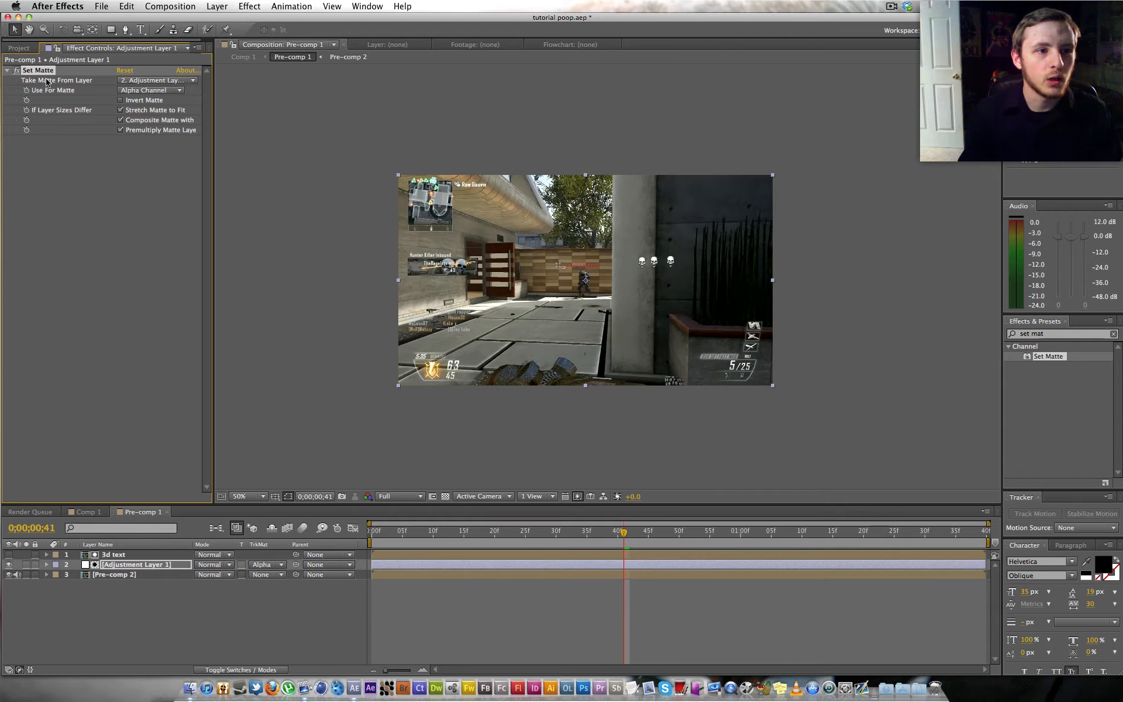
- In Set Matte, take the matte from the 3d text layer and use its Red Channel
{"action": "left_click", "coordinate": [158, 82]}
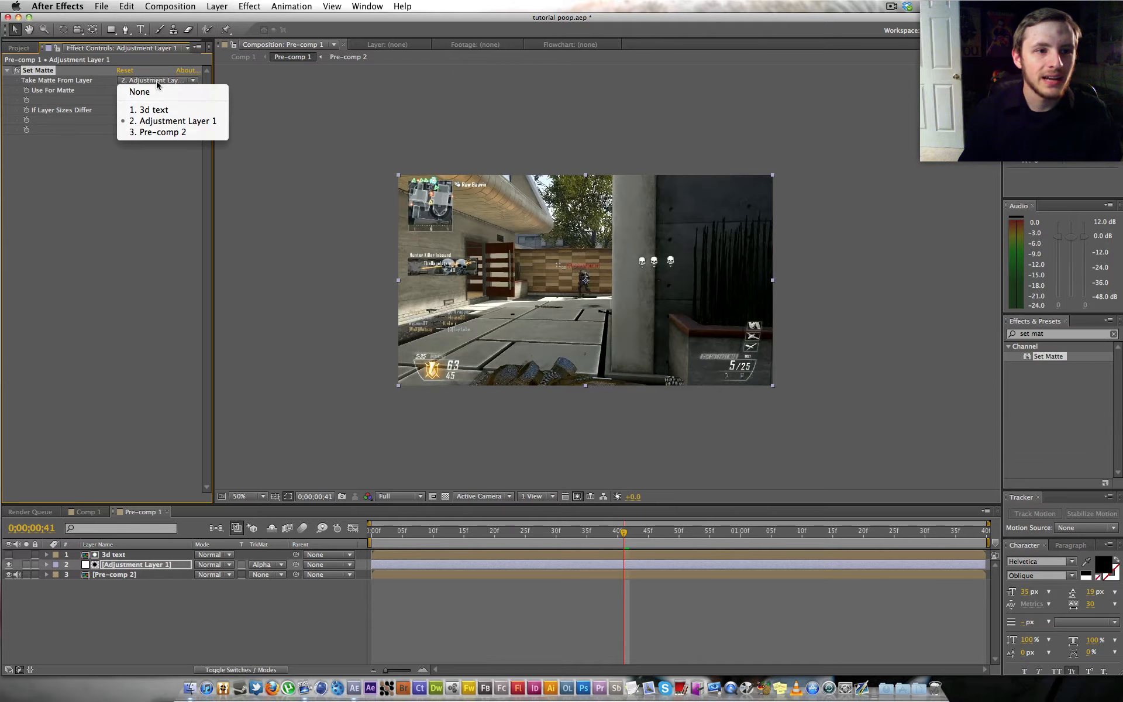
{"action": "left_click", "coordinate": [147, 109]}
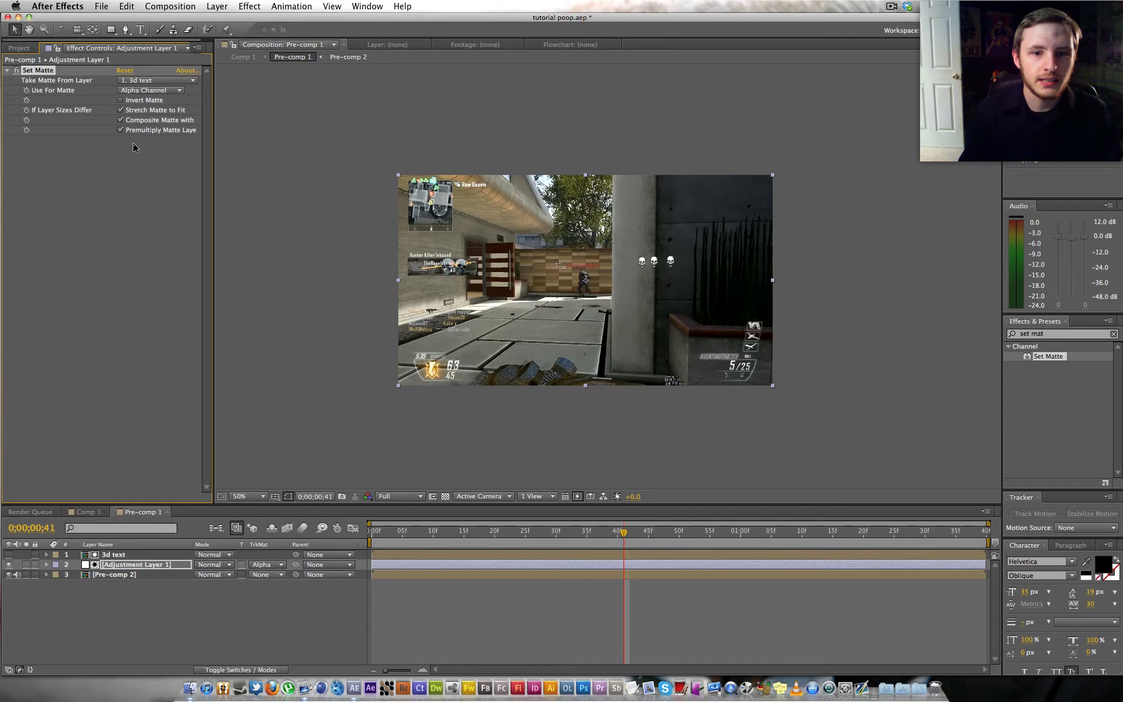
{"action": "left_click", "coordinate": [143, 92]}
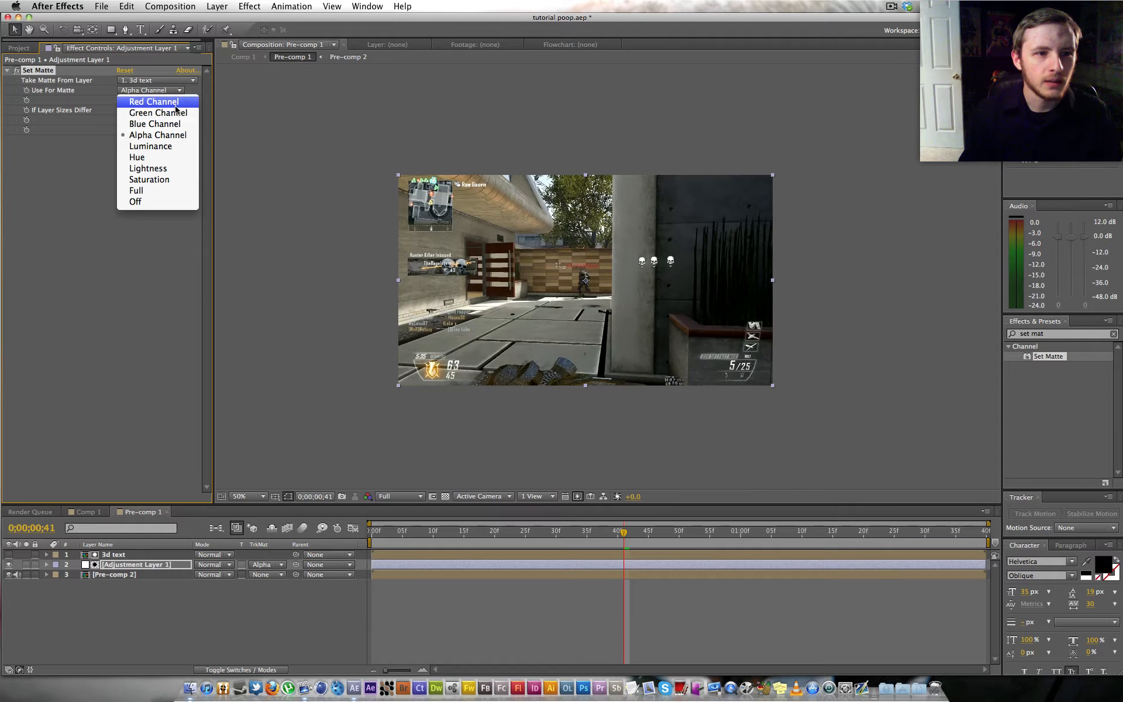
{"action": "left_click", "coordinate": [176, 103]}
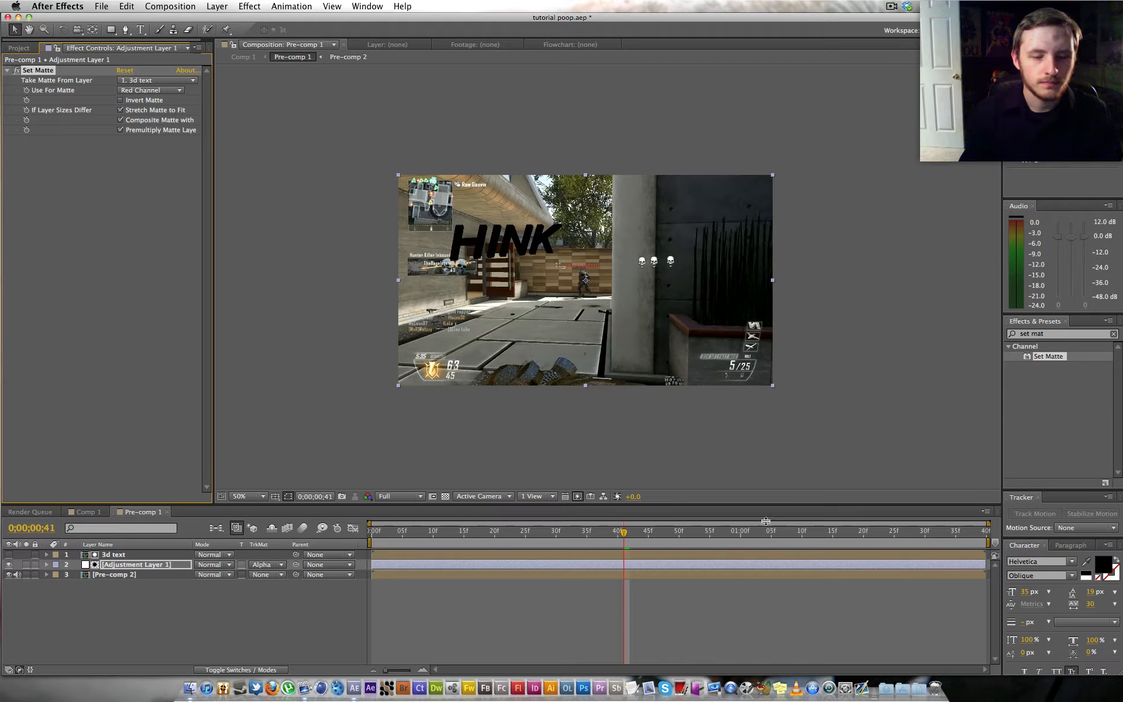
- Check the matted text at 0;00;00;49 and compare it with the red and green source text in Pre-comp 3
{"action": "left_click", "coordinate": [650, 531]}
{"action": "left_click_drag", "start_coordinate": [659, 529], "coordinate": [674, 525]}
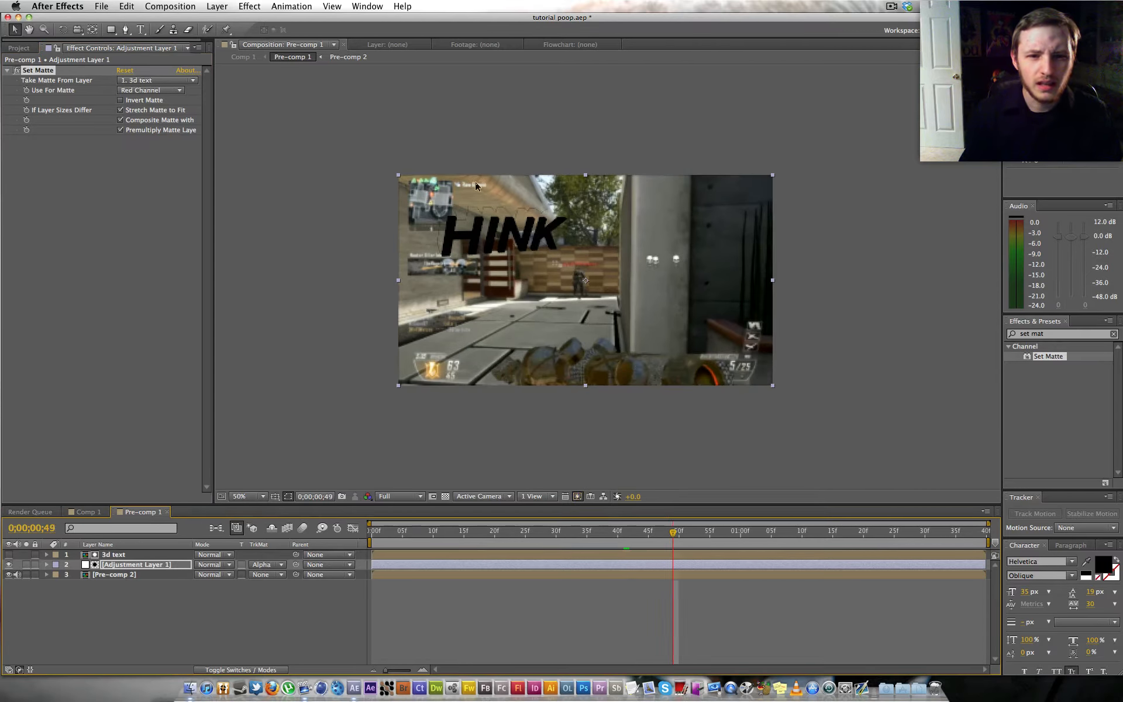
{"action": "double_click", "coordinate": [654, 555]}
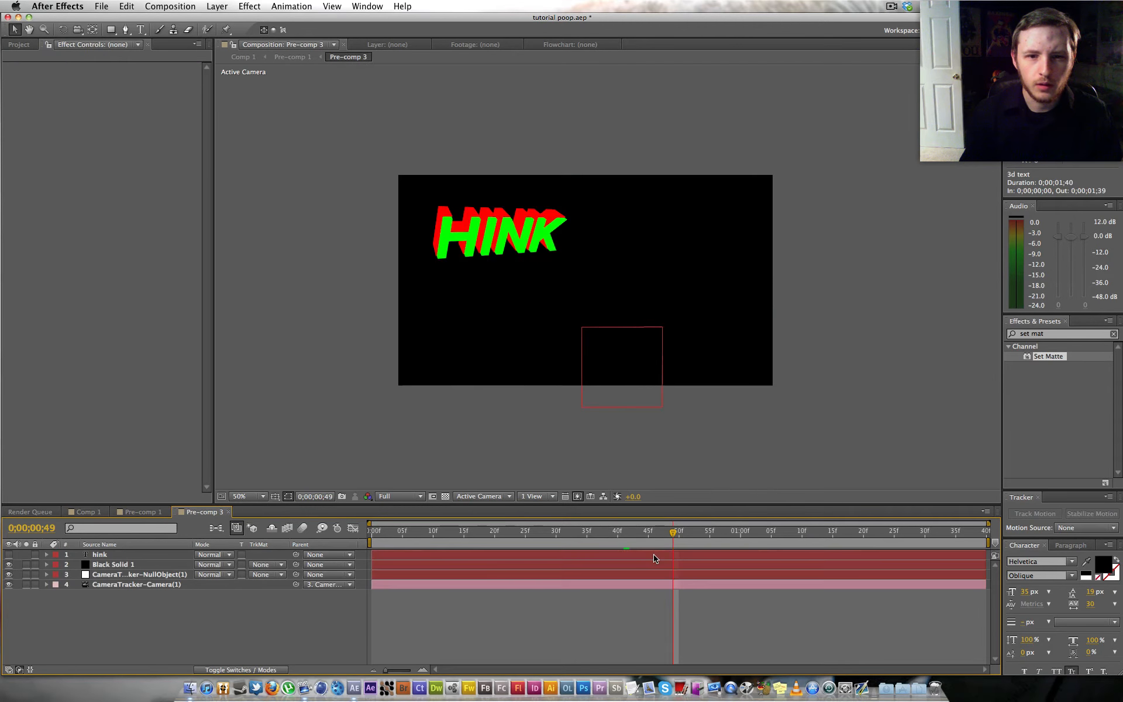
{"action": "left_click", "coordinate": [143, 512]}
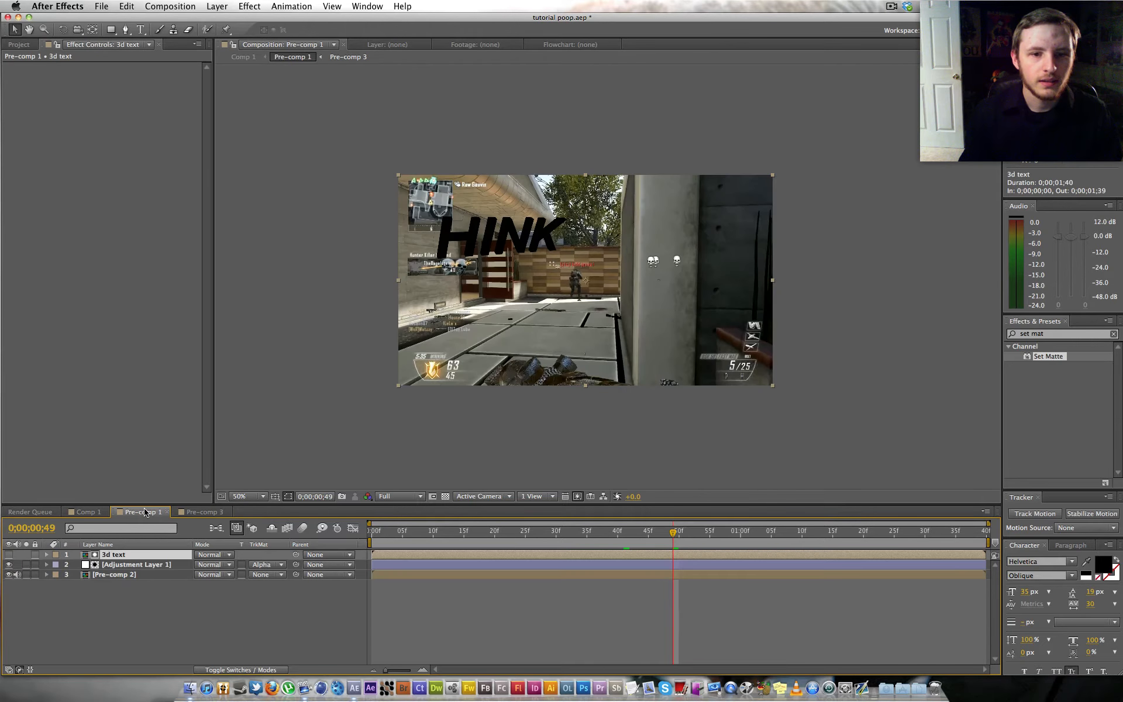
- Try the Green Channel as the adjustment layer's Set Matte source, and return it to Red Channel
{"action": "left_click", "coordinate": [591, 565]}
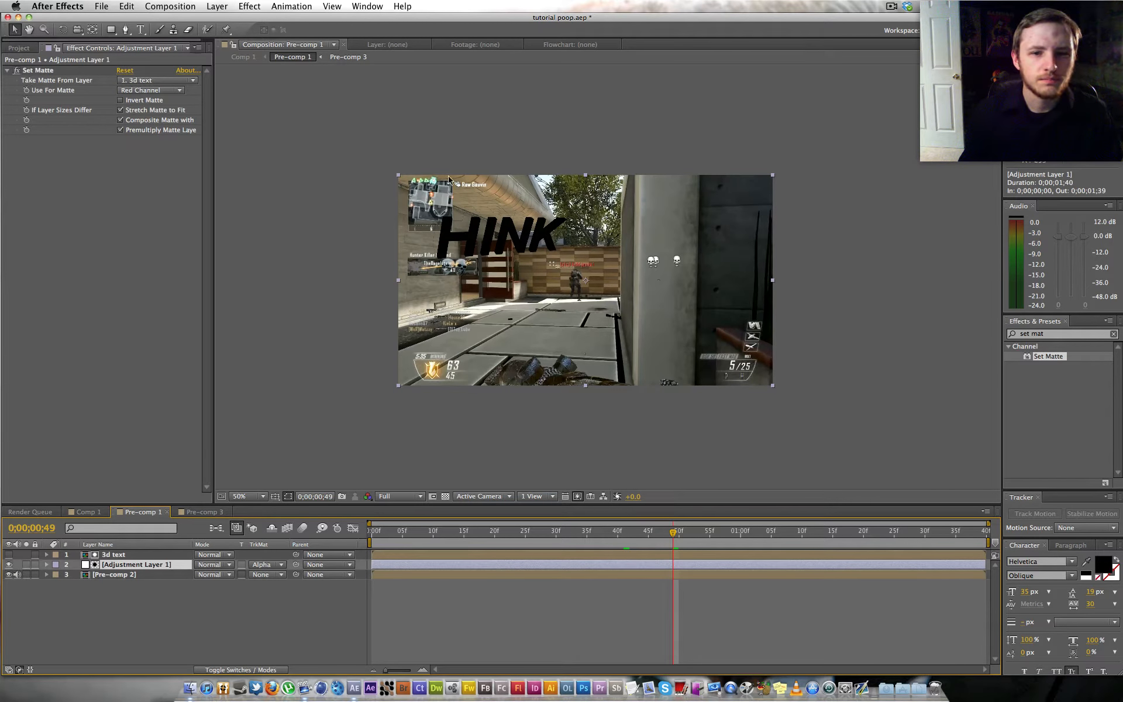
{"action": "left_click", "coordinate": [151, 89]}
{"action": "left_click", "coordinate": [151, 114]}
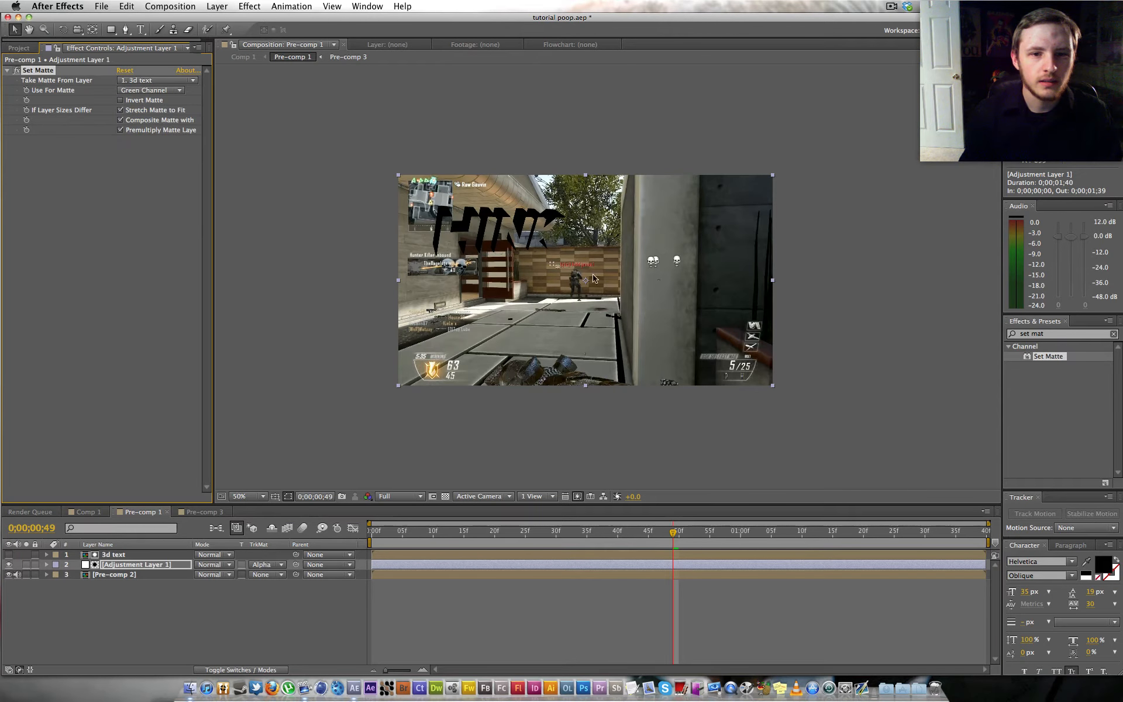
{"action": "left_click", "coordinate": [153, 90]}
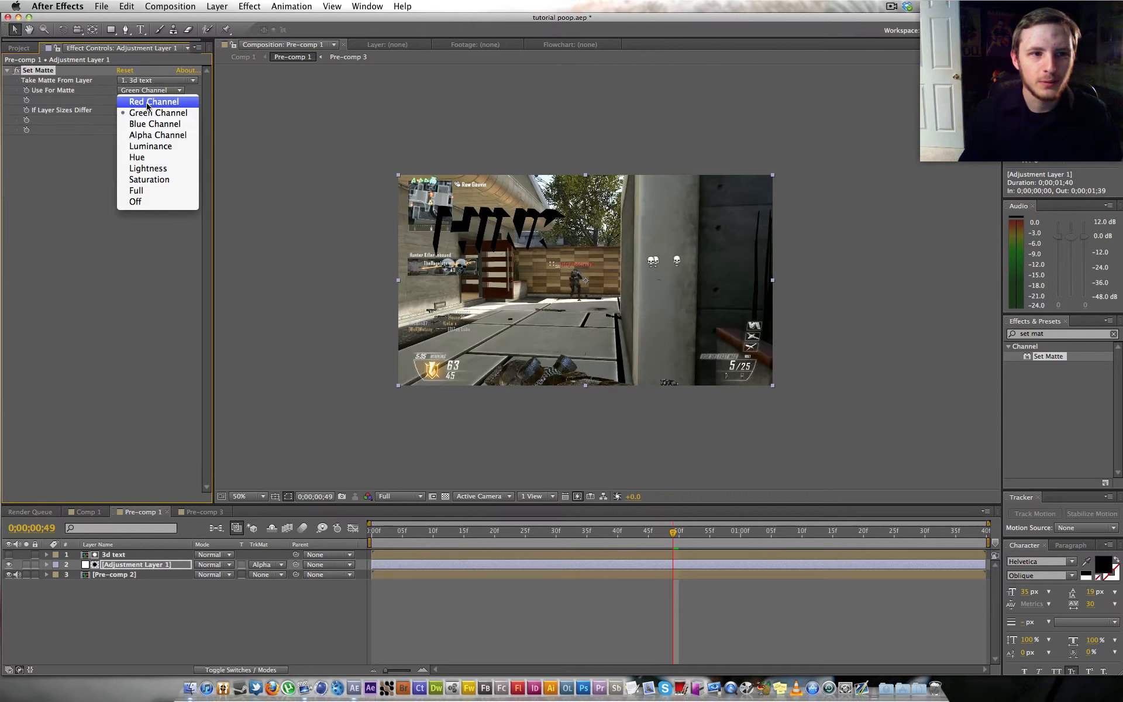
{"action": "left_click", "coordinate": [147, 101]}
- Duplicate the 3d text layer together with its adjustment layer
{"action": "left_click", "coordinate": [133, 556], "text": "shift"}
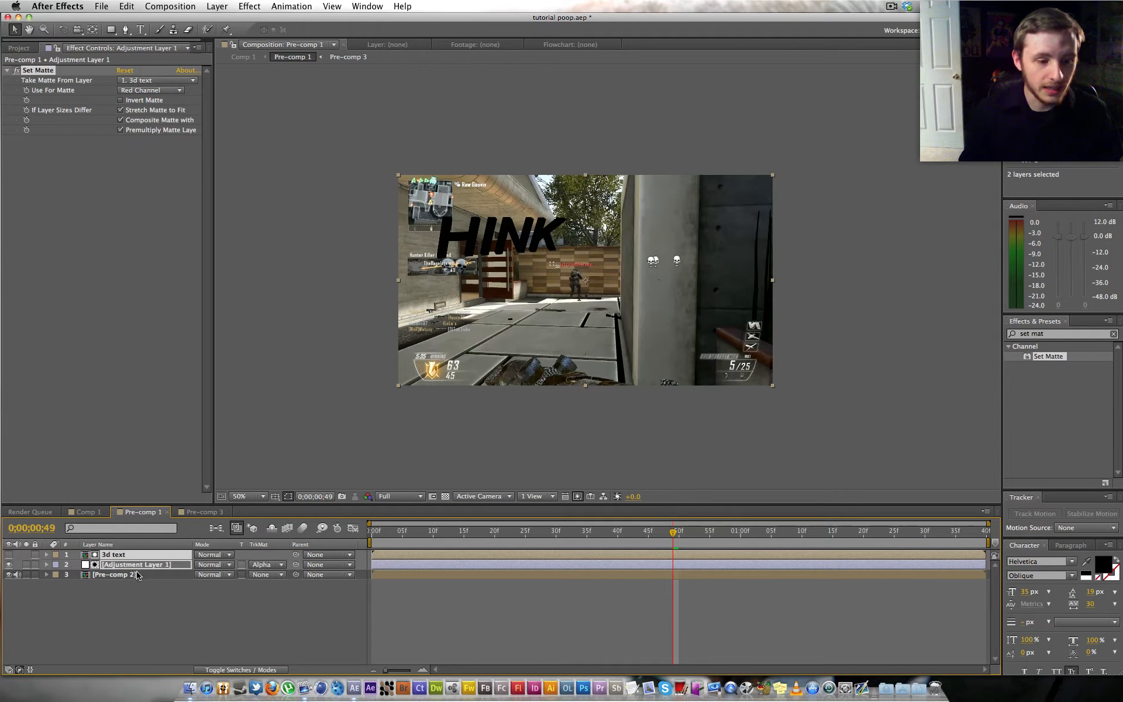
{"action": "left_click", "coordinate": [135, 591]}
{"action": "left_click", "coordinate": [143, 566]}
{"action": "left_click", "coordinate": [143, 556], "text": "shift"}
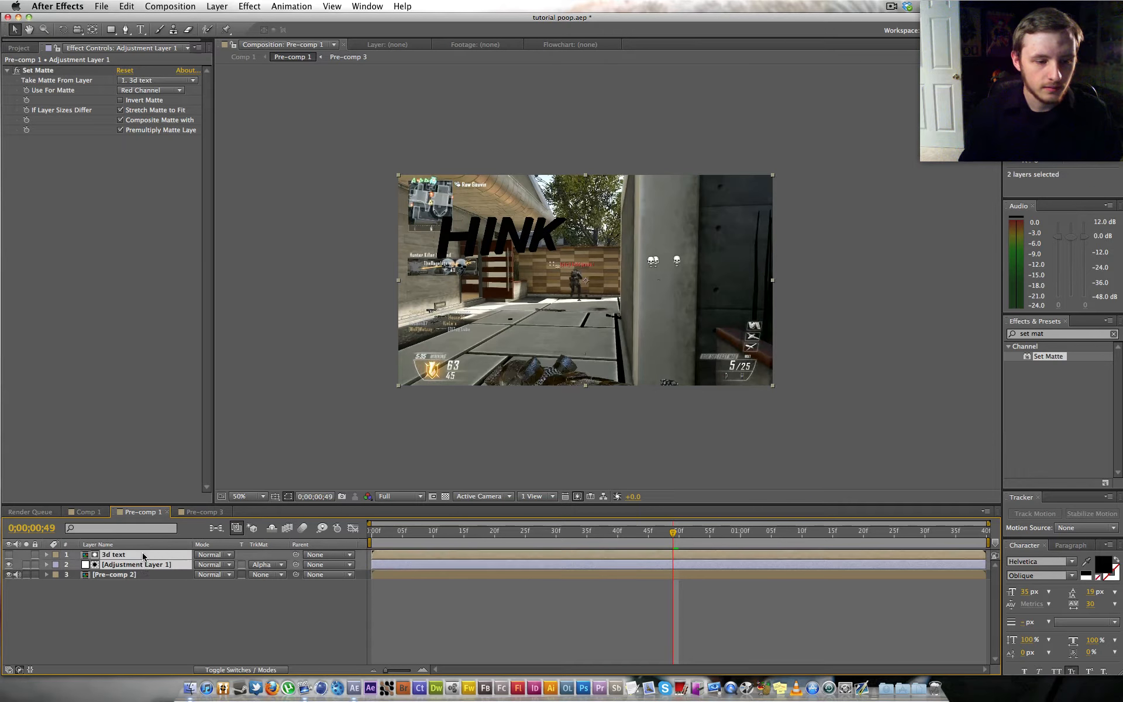
{"action": "key", "text": "super+d"}
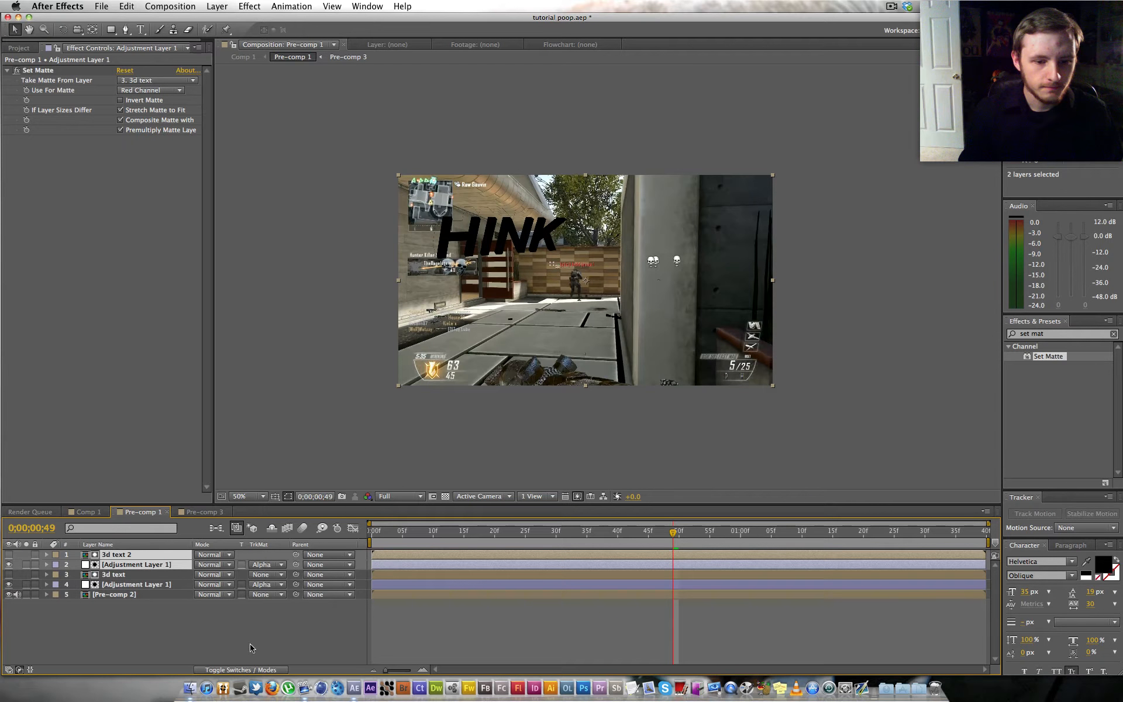
{"action": "left_click", "coordinate": [207, 636]}
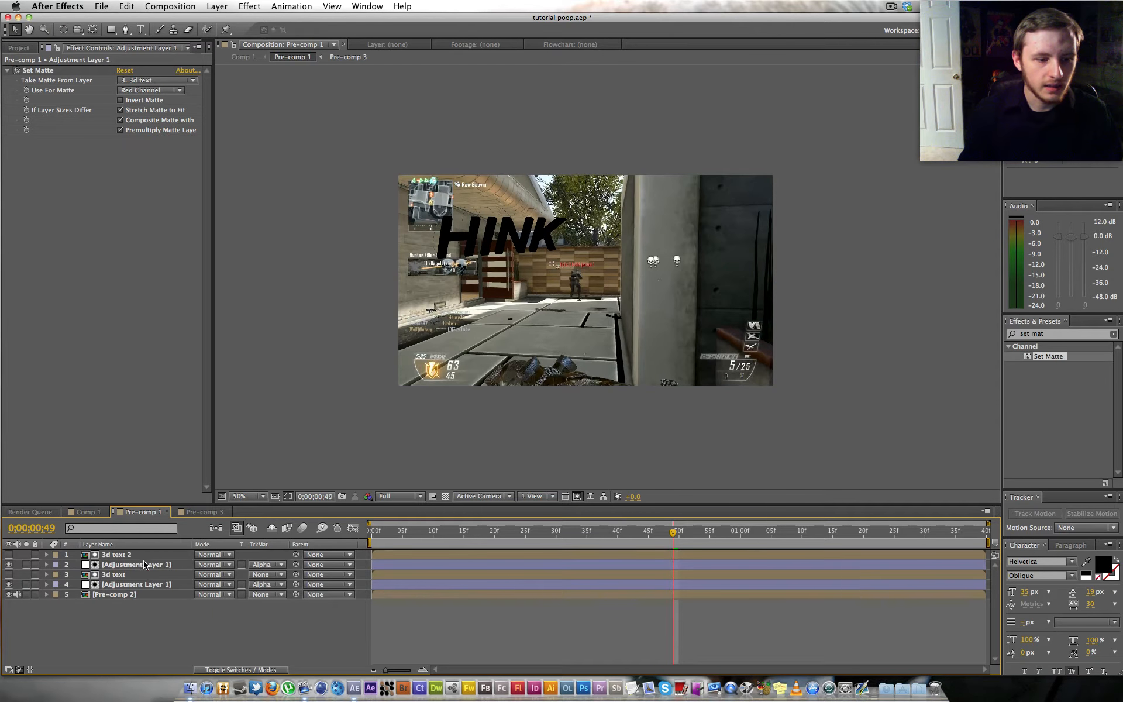
- Set the upper adjustment layer's Set Matte to use the Green Channel
{"action": "left_click", "coordinate": [144, 565]}
{"action": "left_click", "coordinate": [152, 91]}
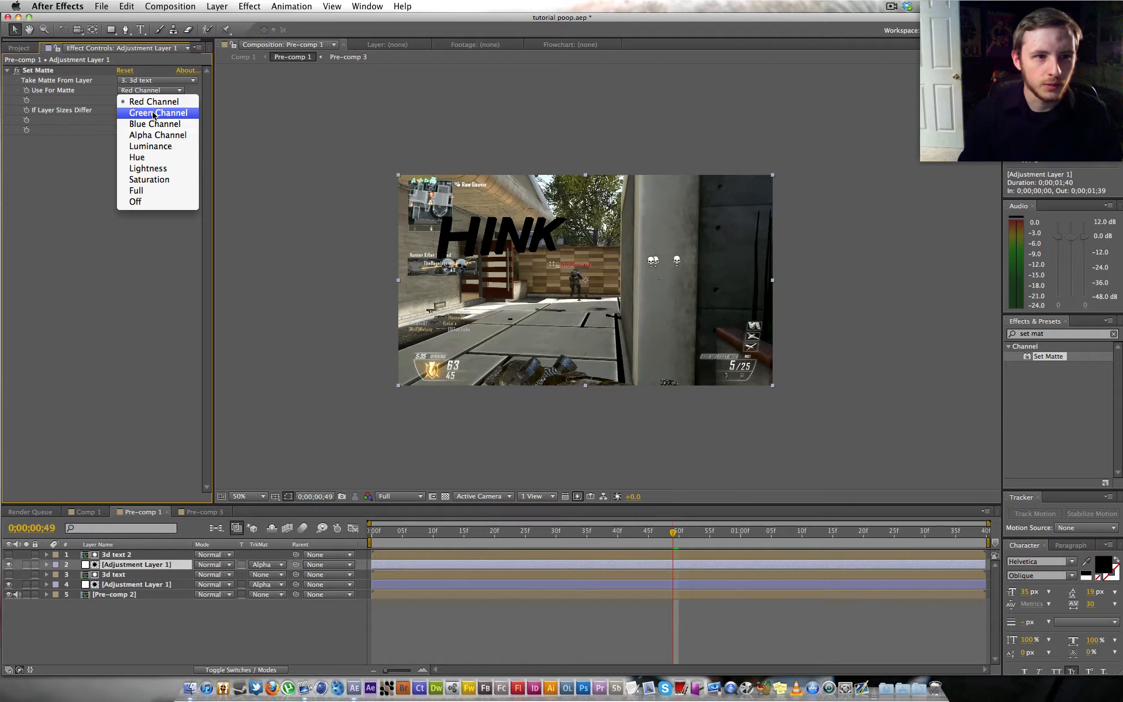
{"action": "left_click", "coordinate": [154, 114]}
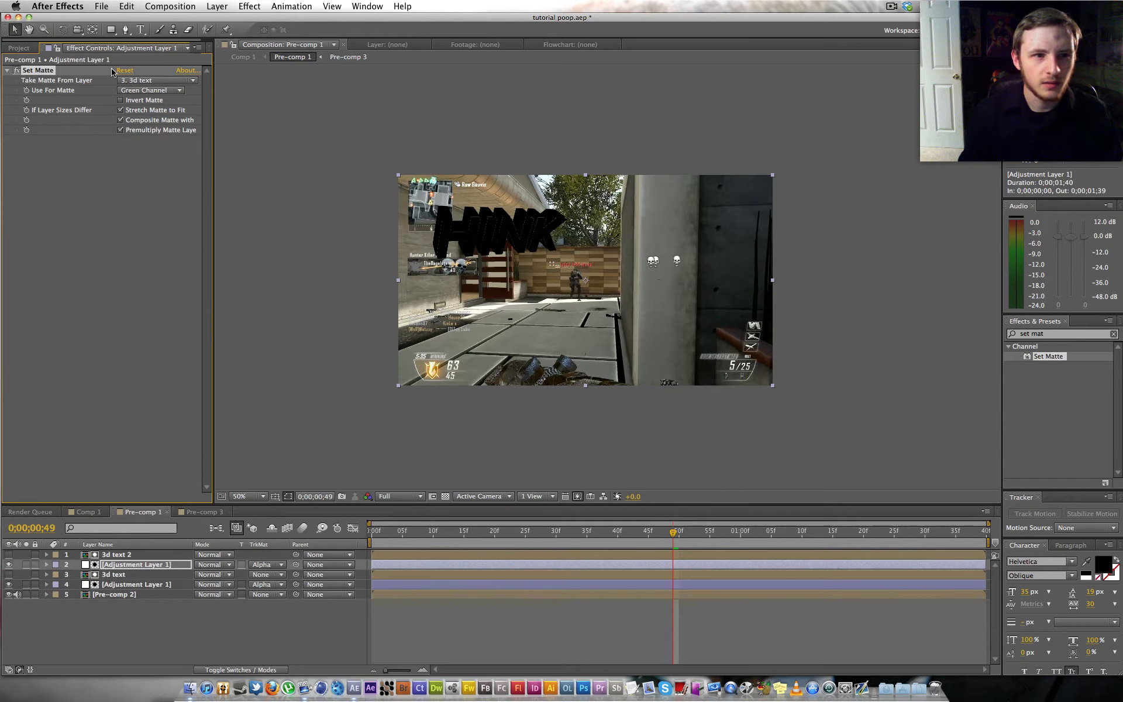
- Try turning off Composite Matte with Original on the upper adjustment layer and widen the effect settings area
{"action": "left_click", "coordinate": [122, 120]}
{"action": "left_click", "coordinate": [121, 120]}
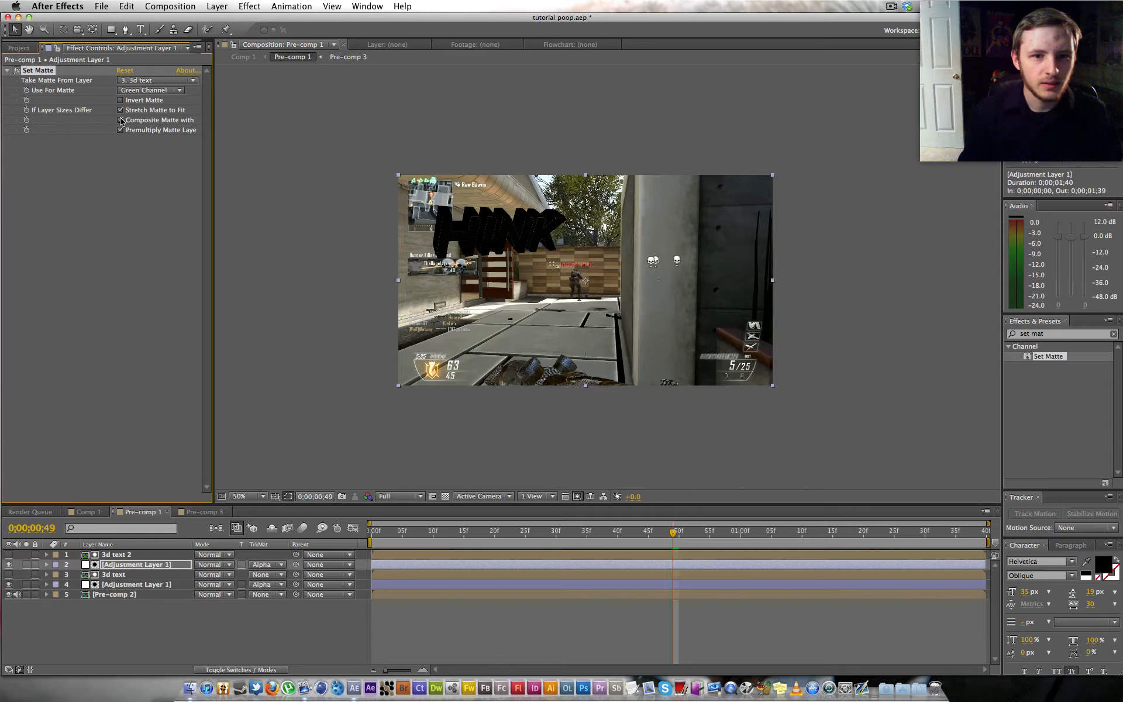
{"action": "left_click", "coordinate": [121, 130]}
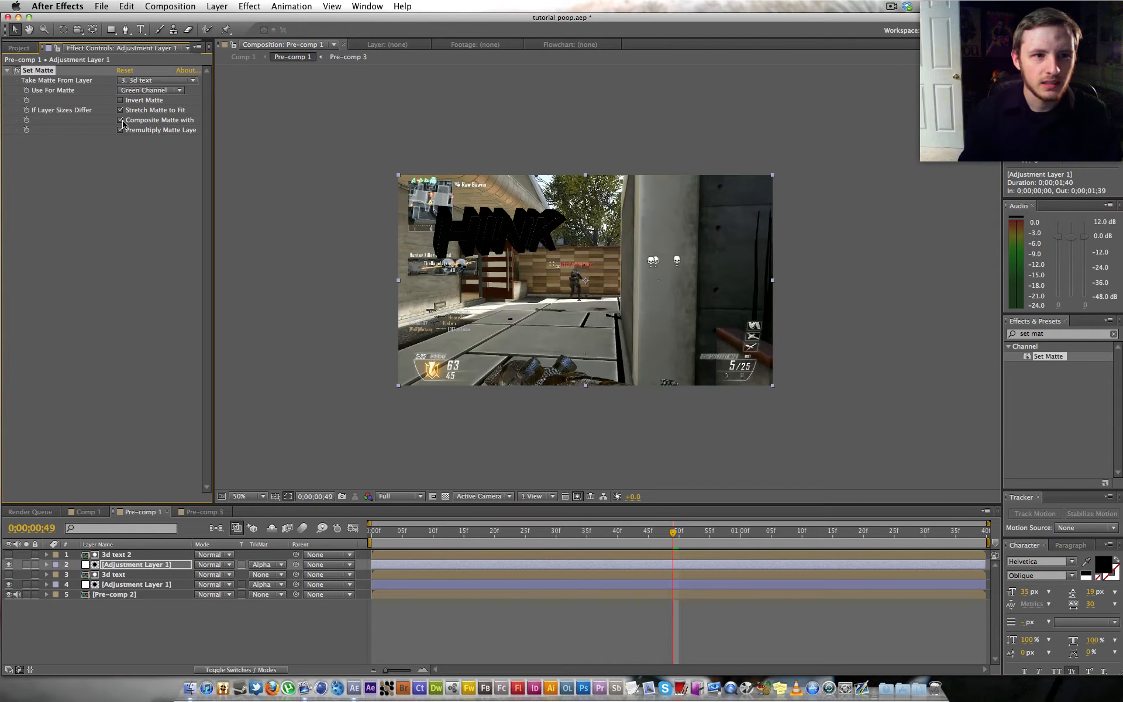
{"action": "left_click", "coordinate": [121, 120]}
{"action": "left_click_drag", "start_coordinate": [214, 128], "coordinate": [265, 129]}
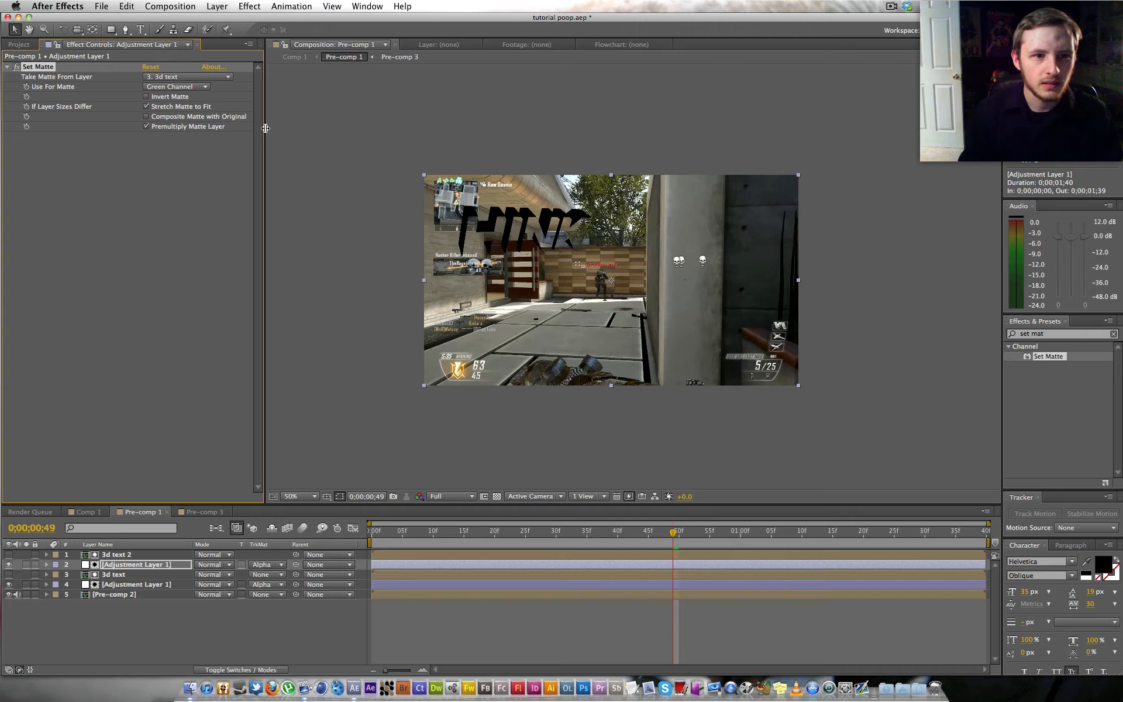
- Turn off Composite Matte with Original on the lower adjustment layer and enable it on the upper one
{"action": "left_click", "coordinate": [117, 584]}
{"action": "left_click", "coordinate": [146, 116]}
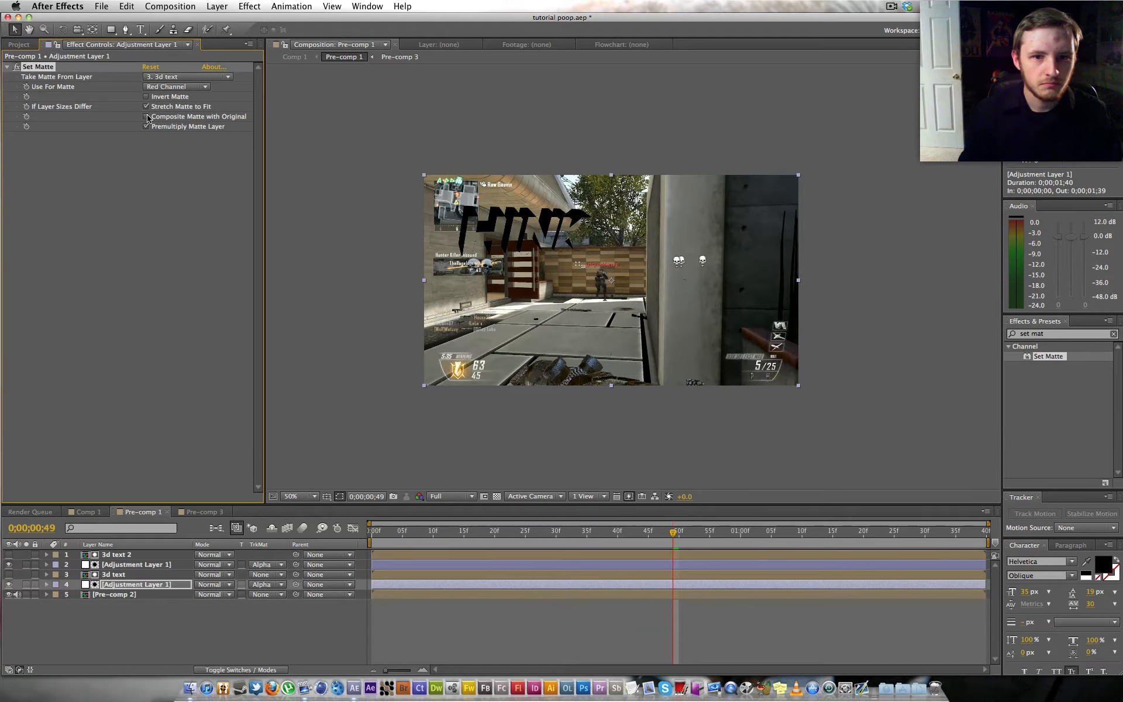
{"action": "left_click", "coordinate": [149, 566]}
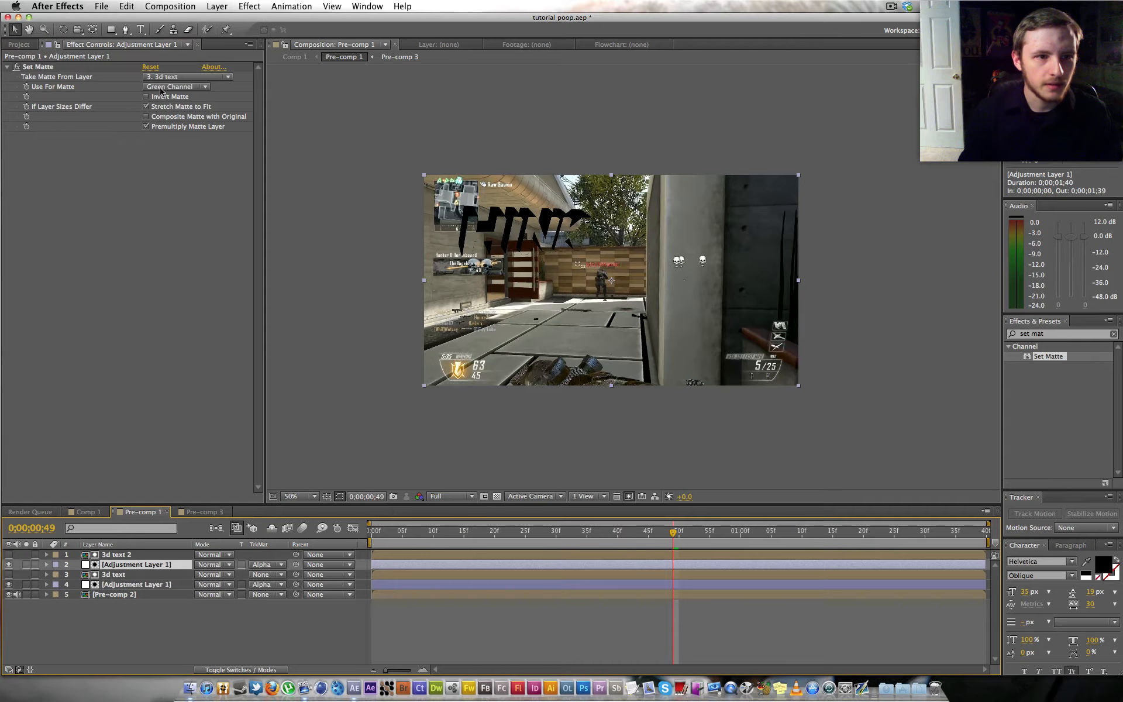
{"action": "left_click", "coordinate": [147, 116]}
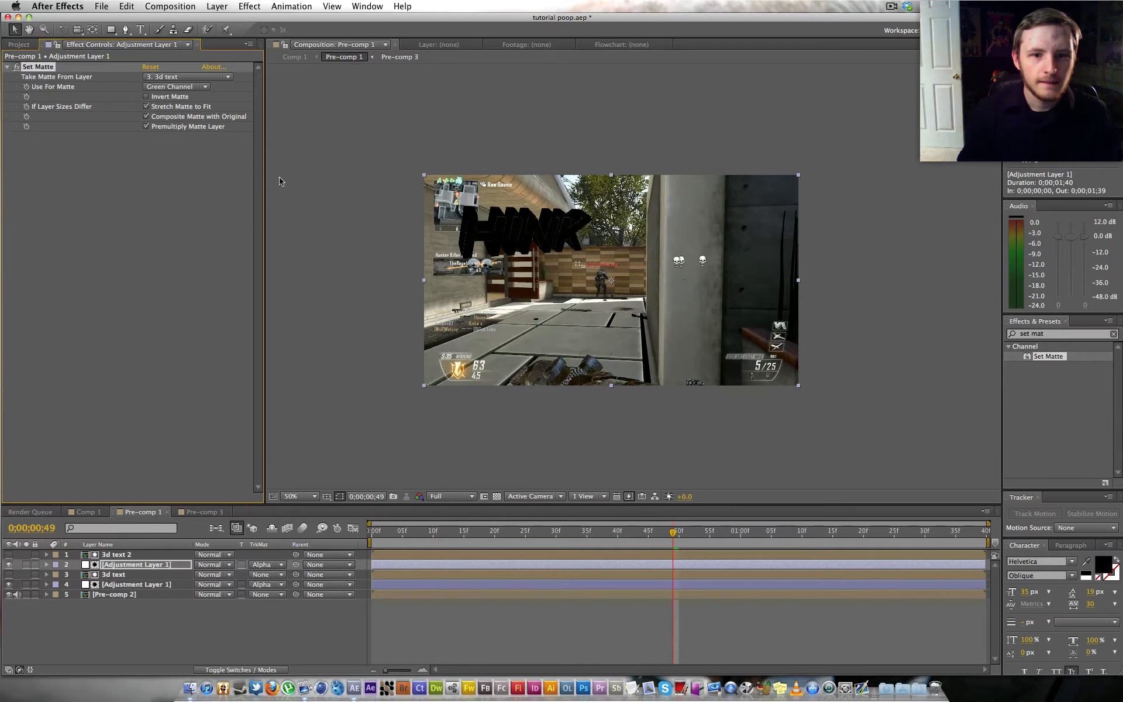
- Try inverting the upper adjustment layer's green matte, and turn Invert Matte back off
{"action": "left_click", "coordinate": [147, 97]}
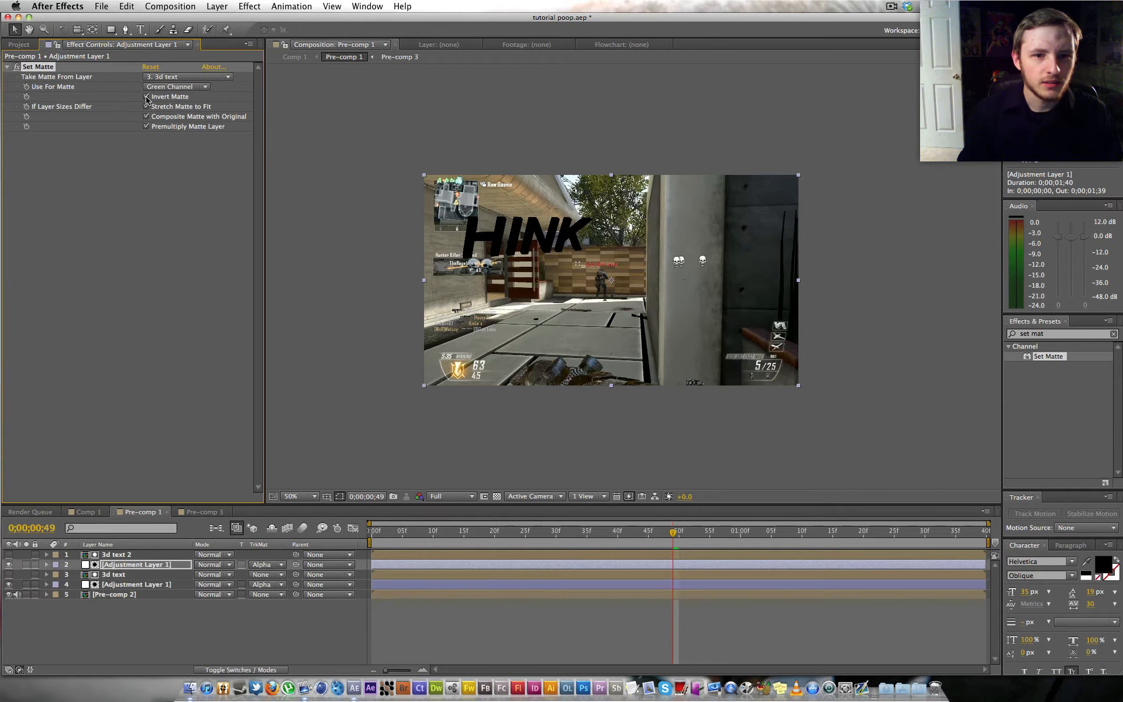
{"action": "left_click", "coordinate": [128, 577]}
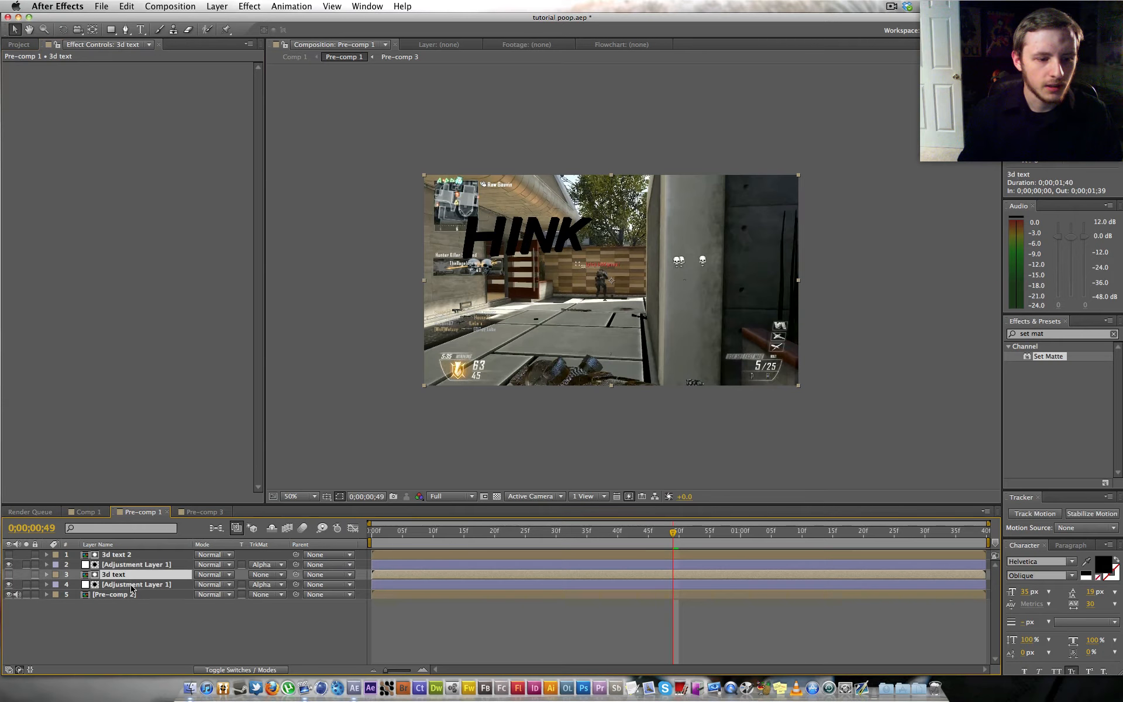
{"action": "left_click", "coordinate": [127, 565]}
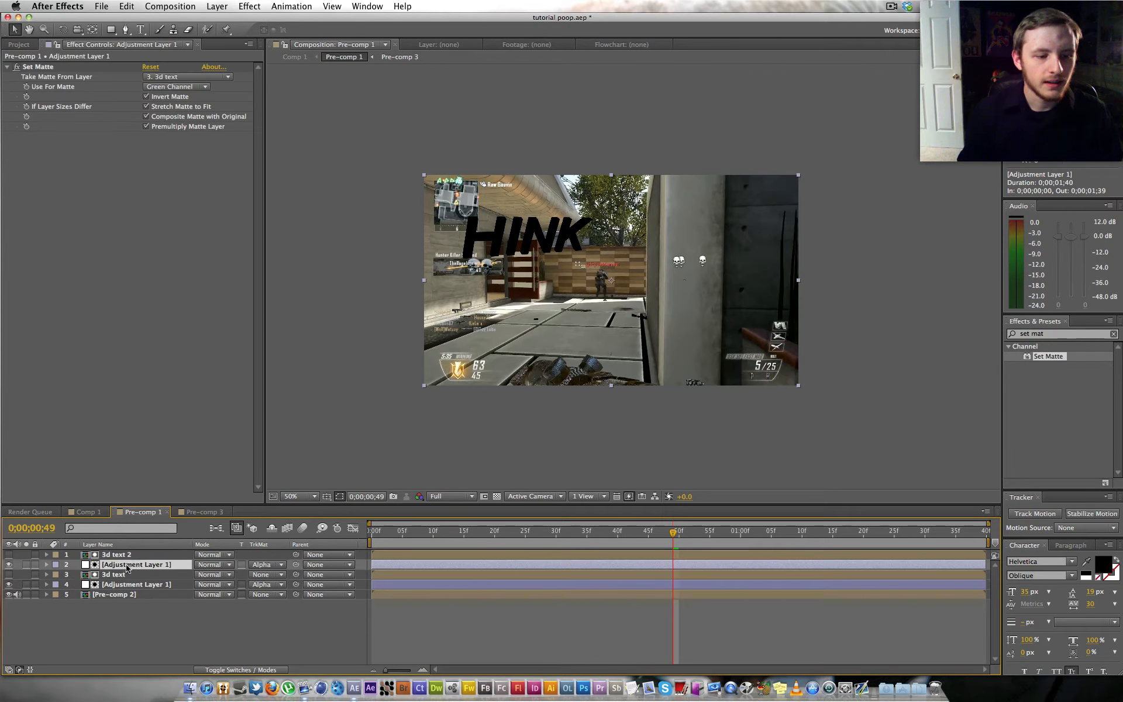
{"action": "left_click", "coordinate": [147, 97]}
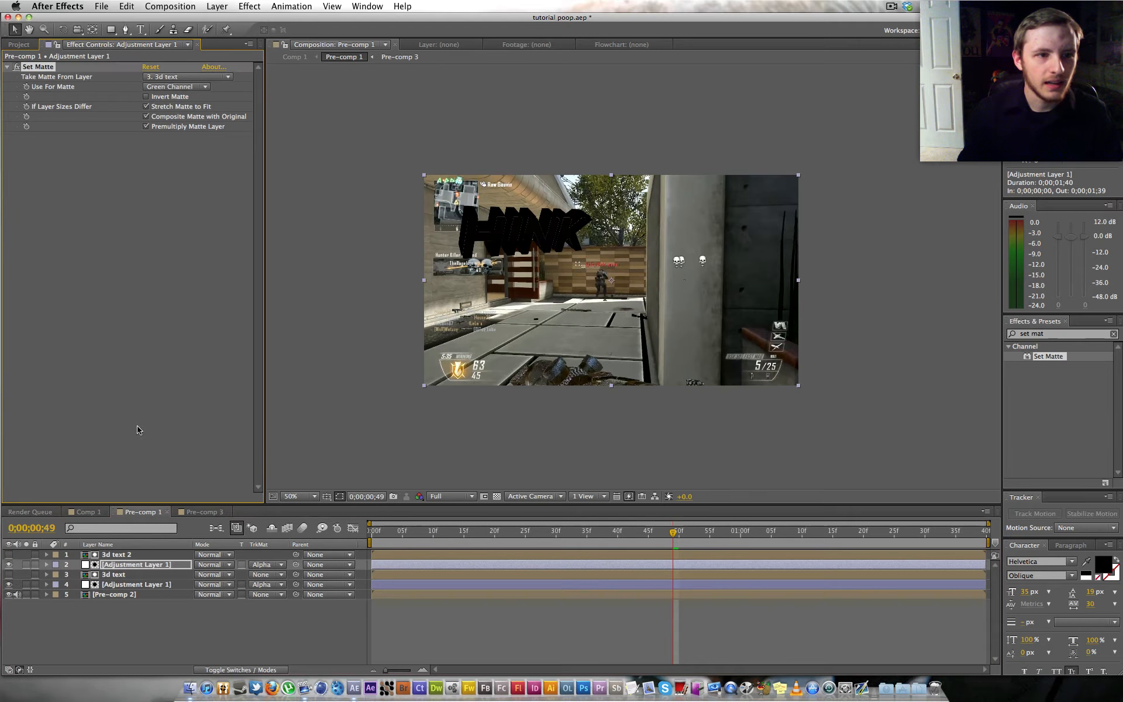
- Try moving 3d text 2 and its adjustment layer below the other pair, and return them to the top of the stack
{"action": "left_click", "coordinate": [103, 556], "text": "shift"}
{"action": "left_click_drag", "start_coordinate": [103, 556], "coordinate": [108, 589]}
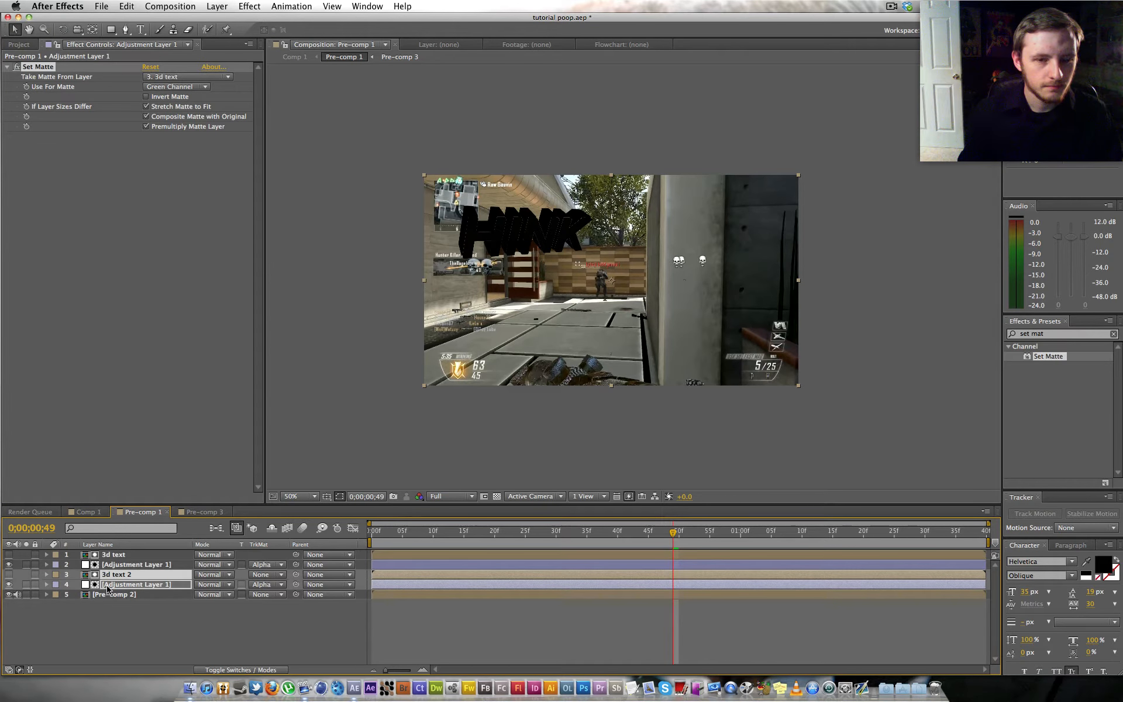
{"action": "left_click_drag", "start_coordinate": [111, 580], "coordinate": [115, 553]}
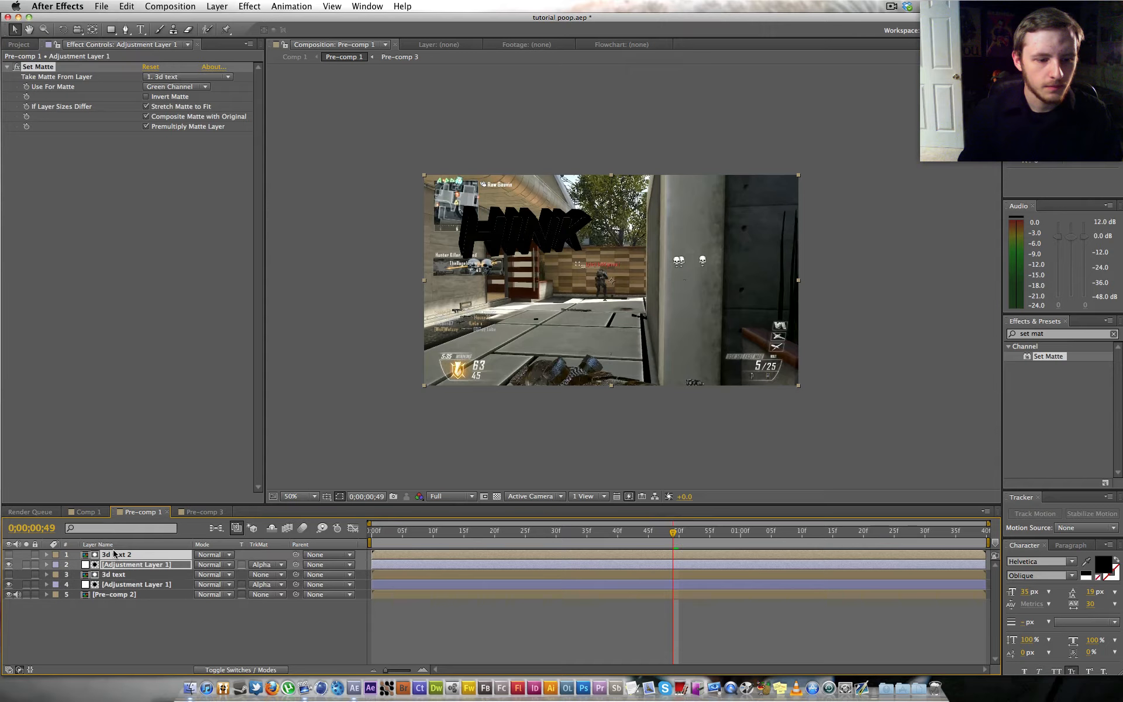
- Enable Invert Matte in the upper adjustment layer's Set Matte effect
{"action": "left_click", "coordinate": [151, 97]}
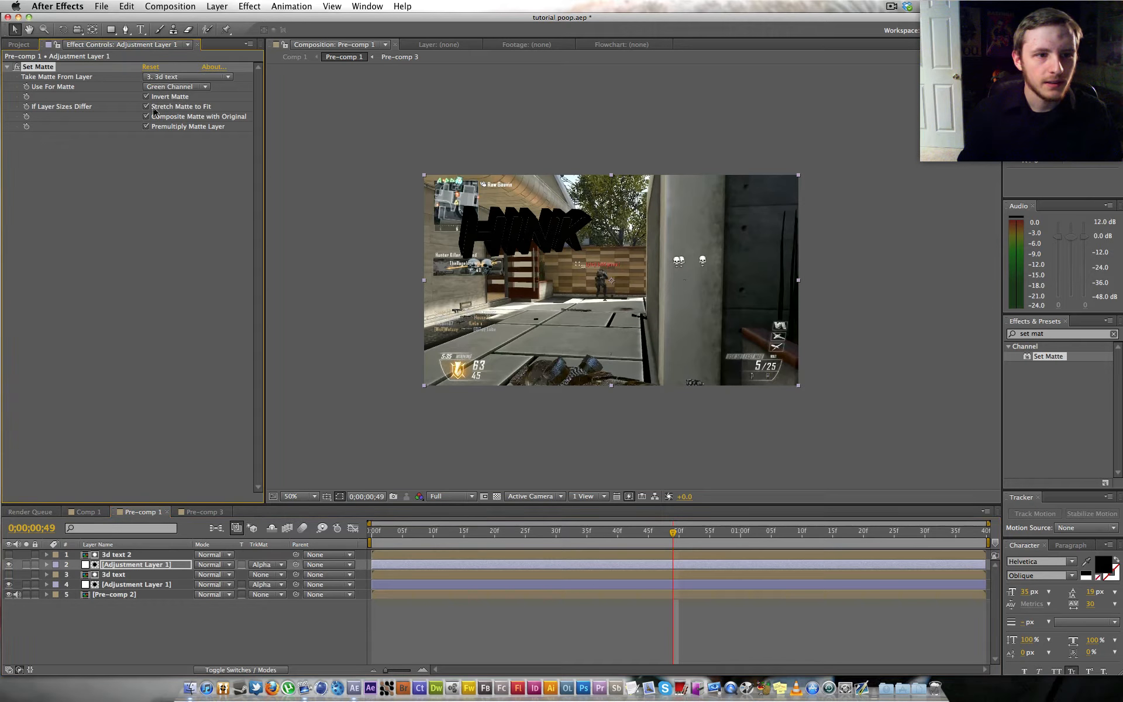
- Turn off Invert Matte, Stretch Matte to Fit, Composite Matte with Original and Premultiply Matte Layer in the lower adjustment layer's Set Matte
{"action": "left_click", "coordinate": [115, 584]}
{"action": "left_click", "coordinate": [147, 97]}
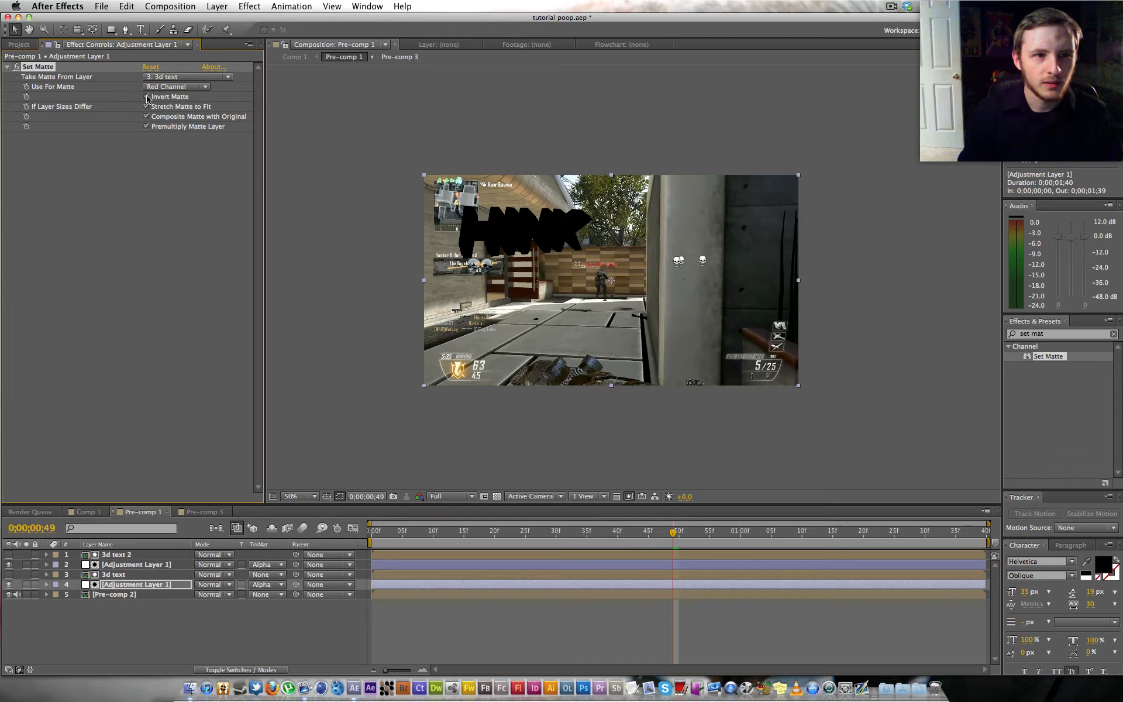
{"action": "left_click", "coordinate": [147, 97]}
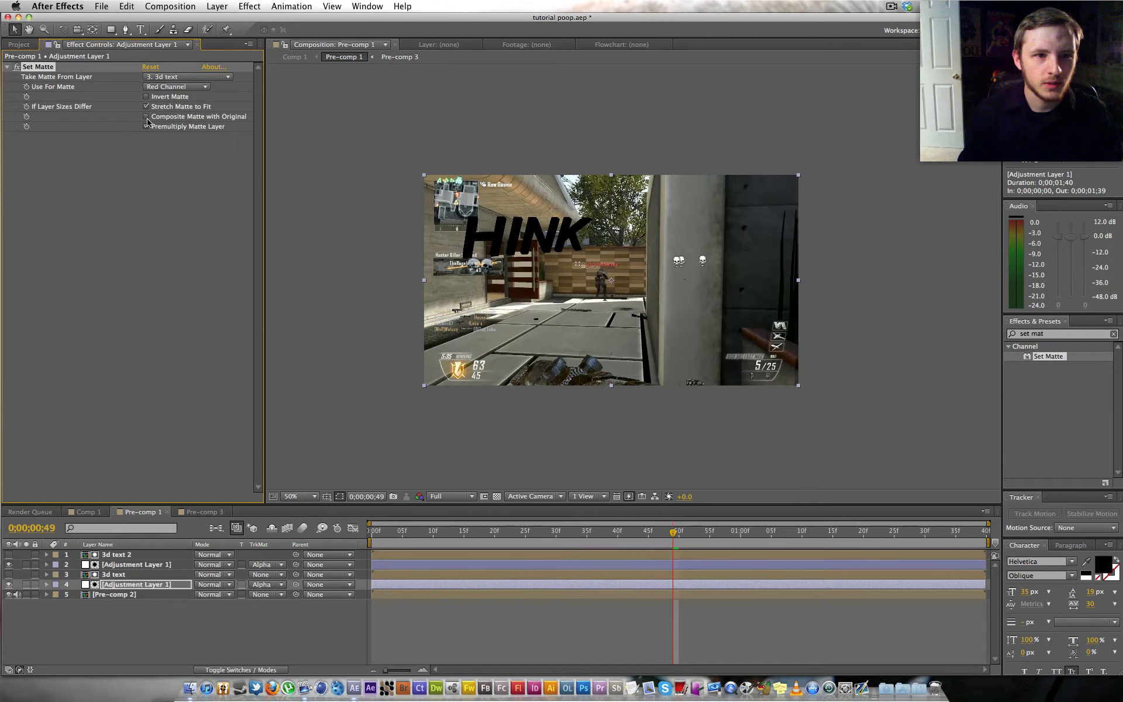
{"action": "left_click", "coordinate": [146, 106]}
{"action": "left_click", "coordinate": [146, 127]}
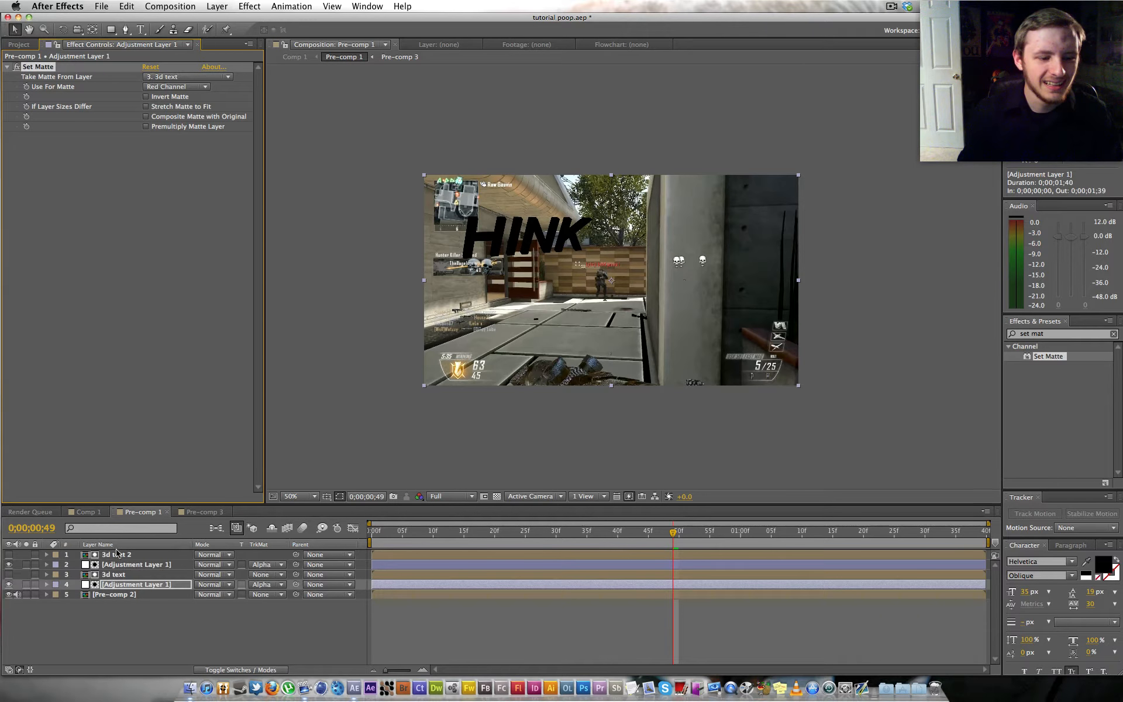
- Turn off all four matte options in the upper adjustment layer's Set Matte effect
{"action": "left_click", "coordinate": [126, 564]}
{"action": "left_click", "coordinate": [146, 107]}
{"action": "left_click", "coordinate": [147, 108]}
{"action": "left_click", "coordinate": [146, 117]}
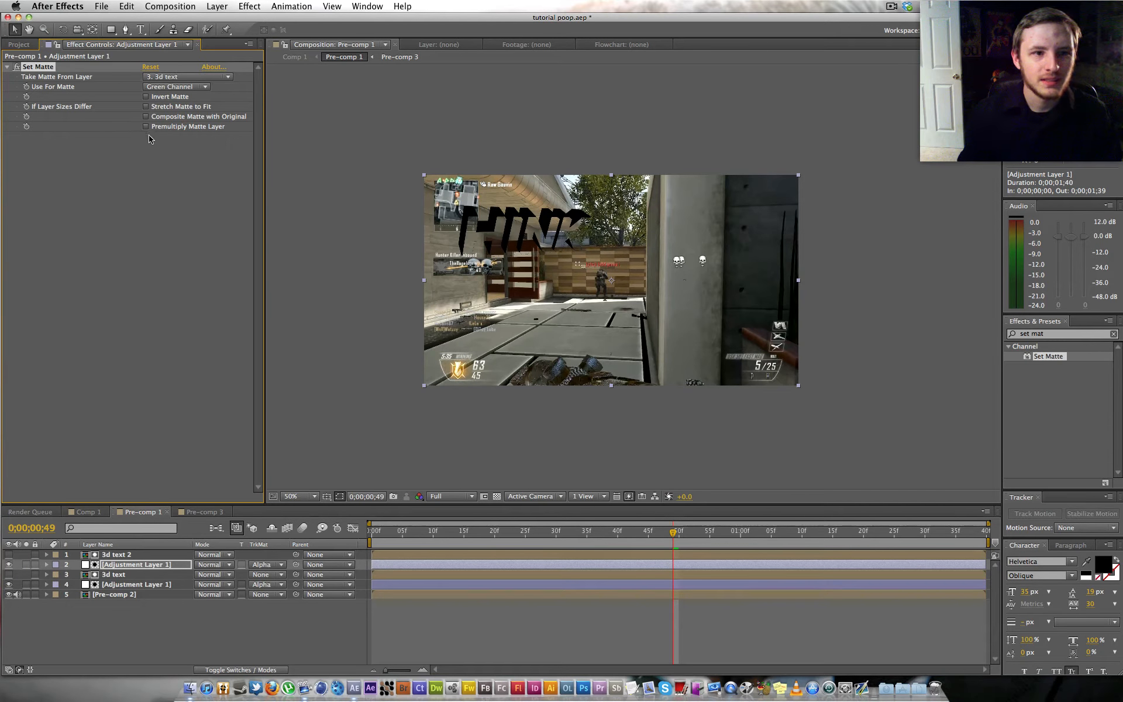
- Delete the 3d text 2 layer together with its green-channel adjustment layer
{"action": "mouse_move", "coordinate": [117, 555]}
{"action": "left_mouse_down"}
{"action": "mouse_move", "coordinate": [118, 590]}
{"action": "mouse_move", "coordinate": [116, 557]}
{"action": "left_mouse_up"}
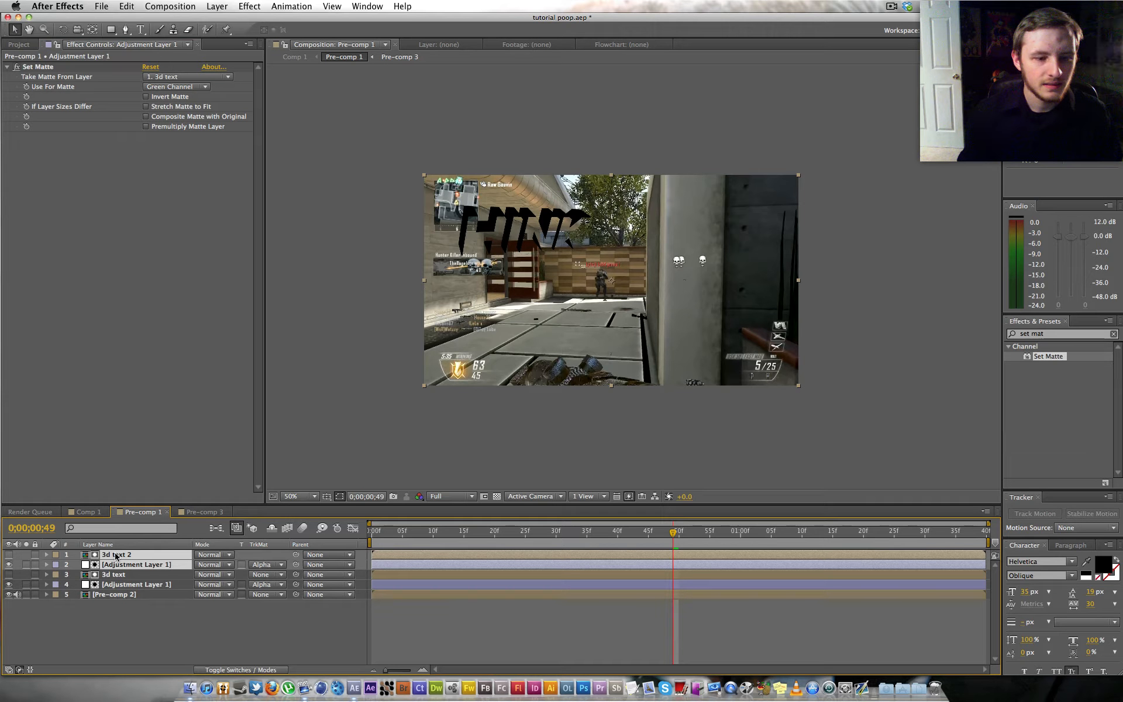
{"action": "key", "text": "Delete"}
{"action": "left_click", "coordinate": [117, 556]}
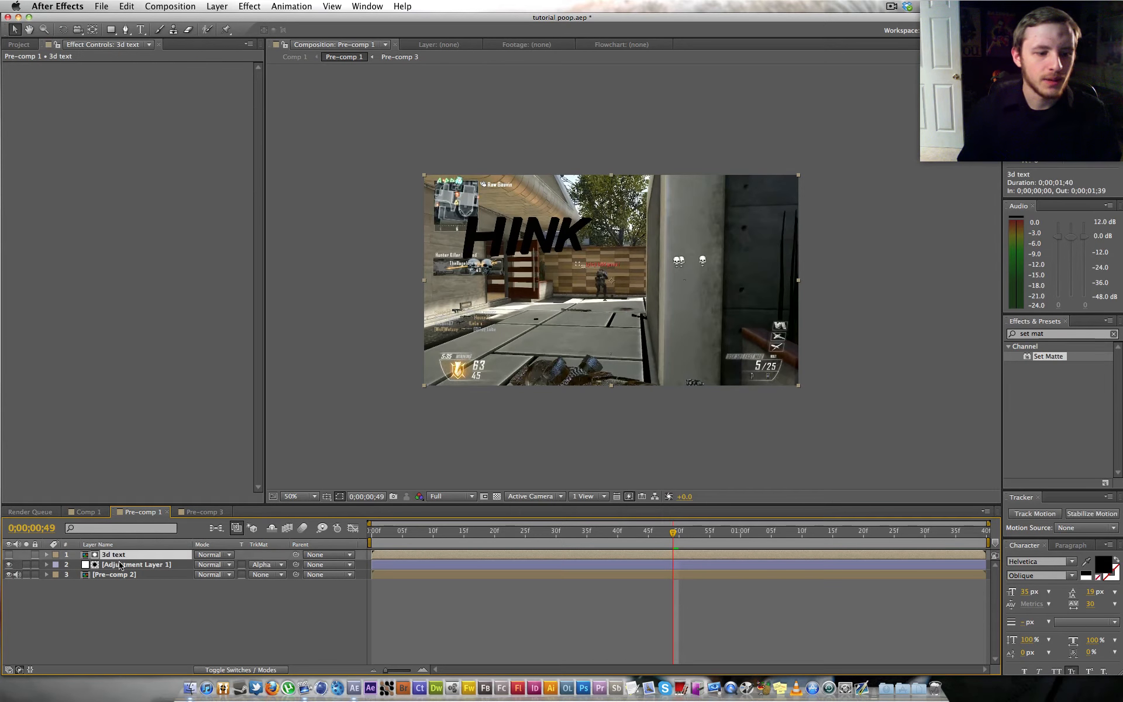
- Apply Curves to the remaining adjustment layer and raise its RGB highlights and midtones, moving the black point slightly inward
{"action": "left_click", "coordinate": [119, 565]}
{"action": "left_click", "coordinate": [1062, 333]}
{"action": "type", "text": "curve"}
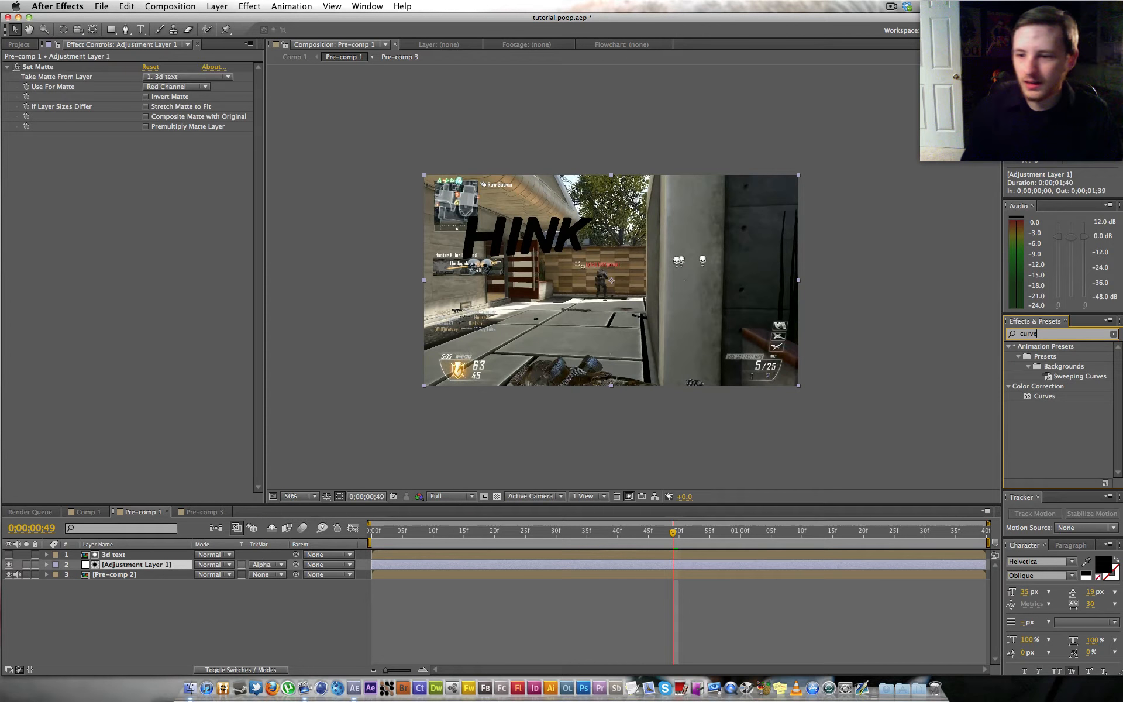
{"action": "left_click_drag", "start_coordinate": [1046, 397], "coordinate": [236, 262]}
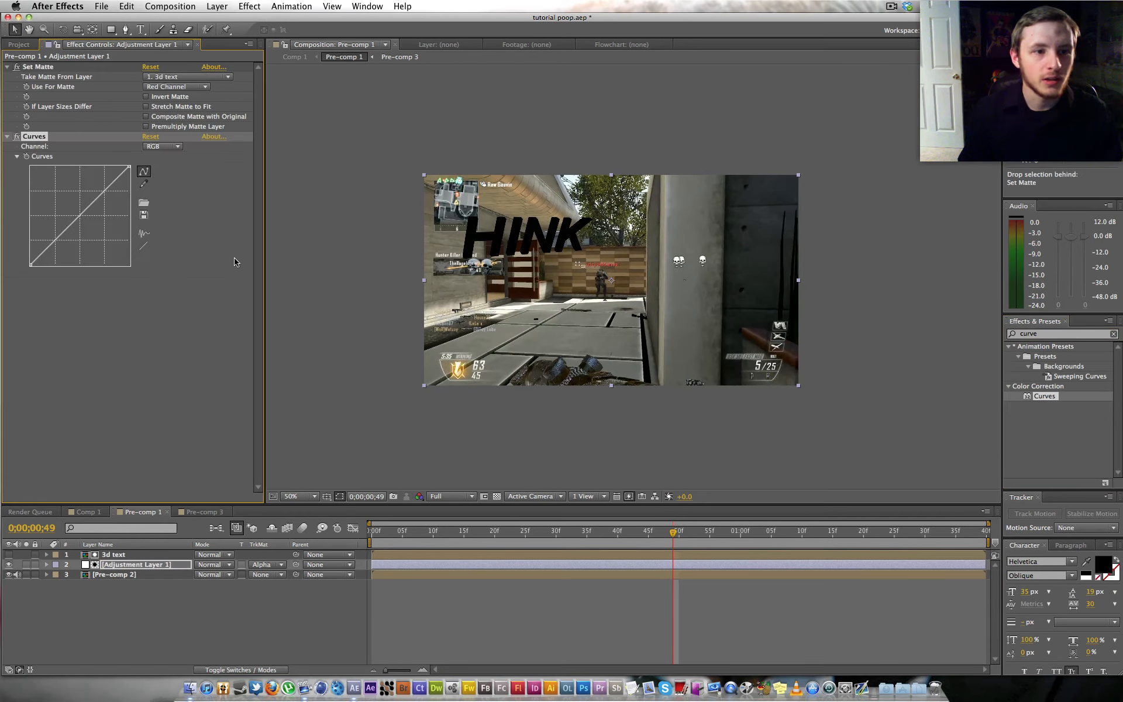
{"action": "left_click_drag", "start_coordinate": [130, 167], "coordinate": [101, 162]}
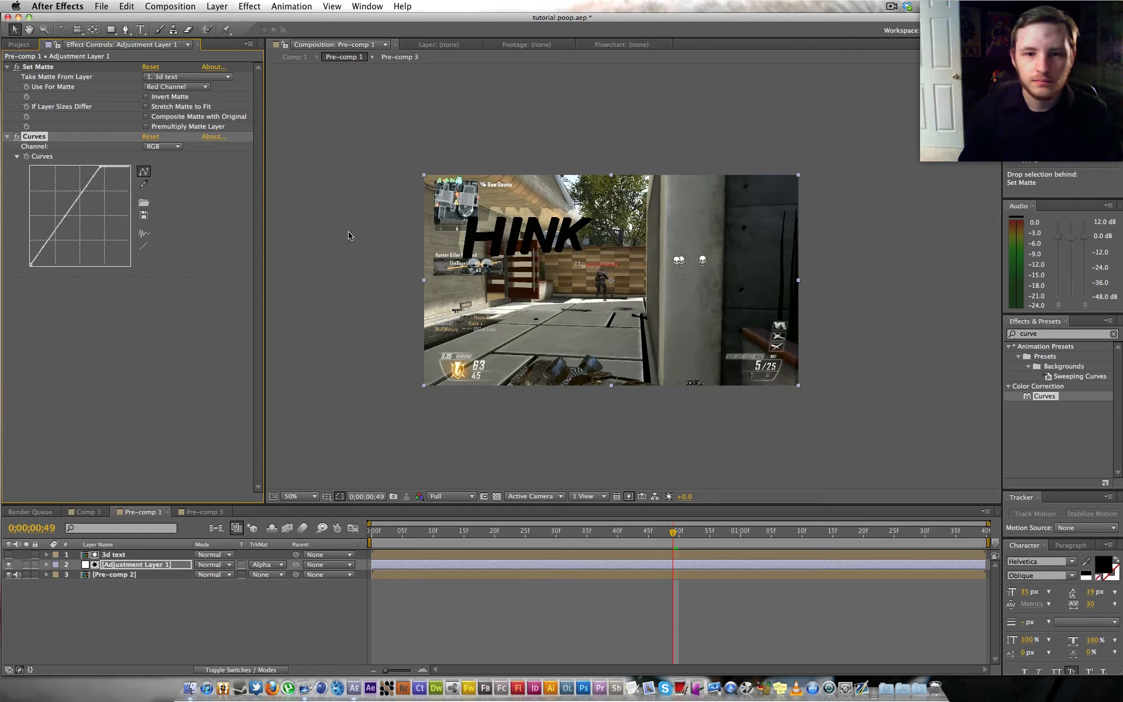
{"action": "left_click_drag", "start_coordinate": [99, 165], "coordinate": [75, 191]}
{"action": "left_click_drag", "start_coordinate": [30, 265], "coordinate": [35, 266]}
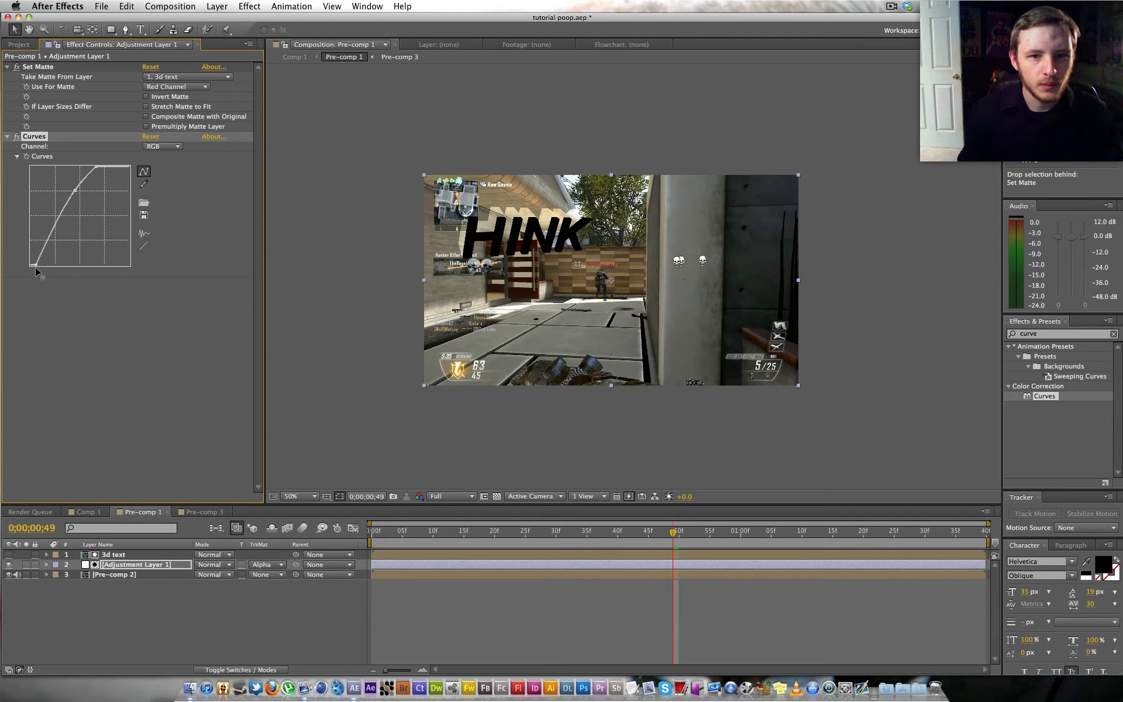
- Apply Displacement Map ahead of Set Matte on the adjustment layer, and disable Set Matte and Curves
{"action": "left_click", "coordinate": [1075, 334]}
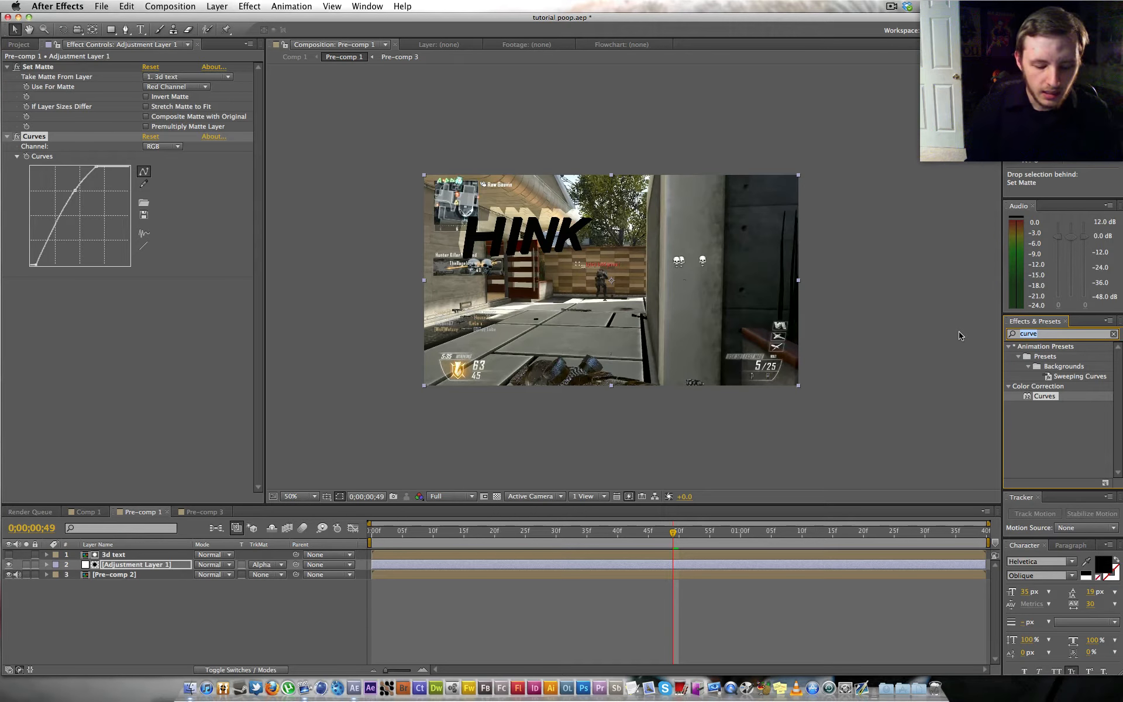
{"action": "type", "text": "di"}
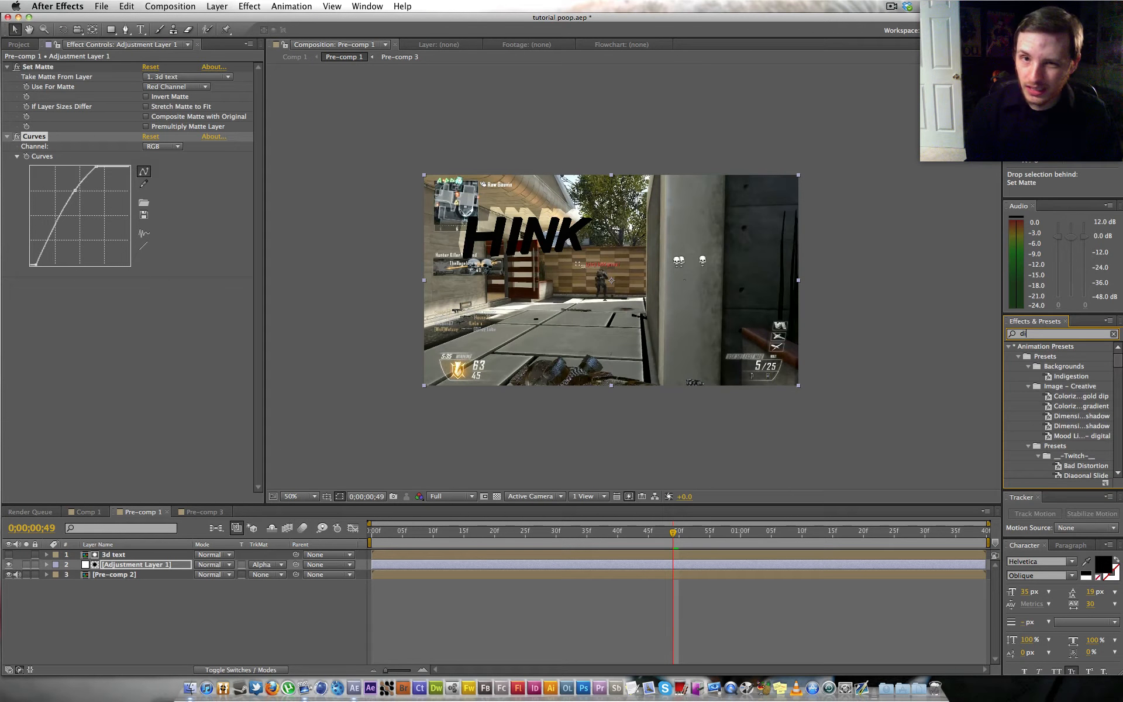
{"action": "type", "text": "sp"}
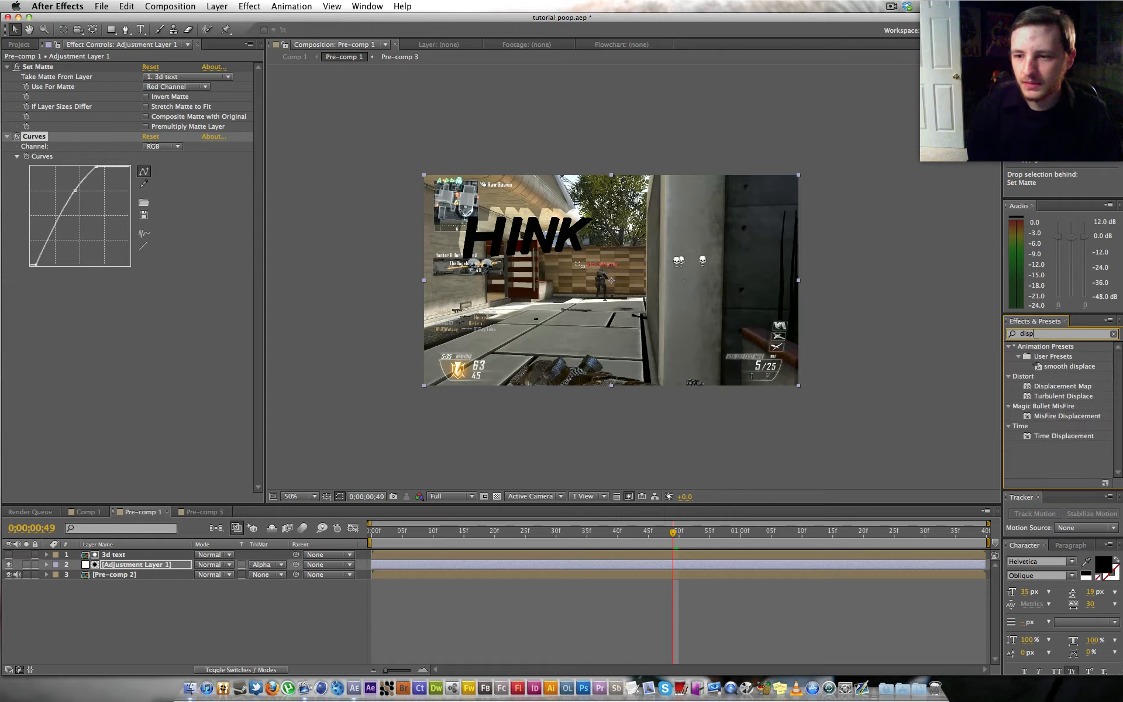
{"action": "left_click_drag", "start_coordinate": [1063, 386], "coordinate": [162, 79]}
{"action": "left_click", "coordinate": [17, 156]}
{"action": "left_click", "coordinate": [16, 225]}
- Set Displacement Map to Alpha in both directions, with maximums of 77 horizontal and 63 vertical, and re-enable Set Matte and Curves
{"action": "left_click", "coordinate": [154, 88]}
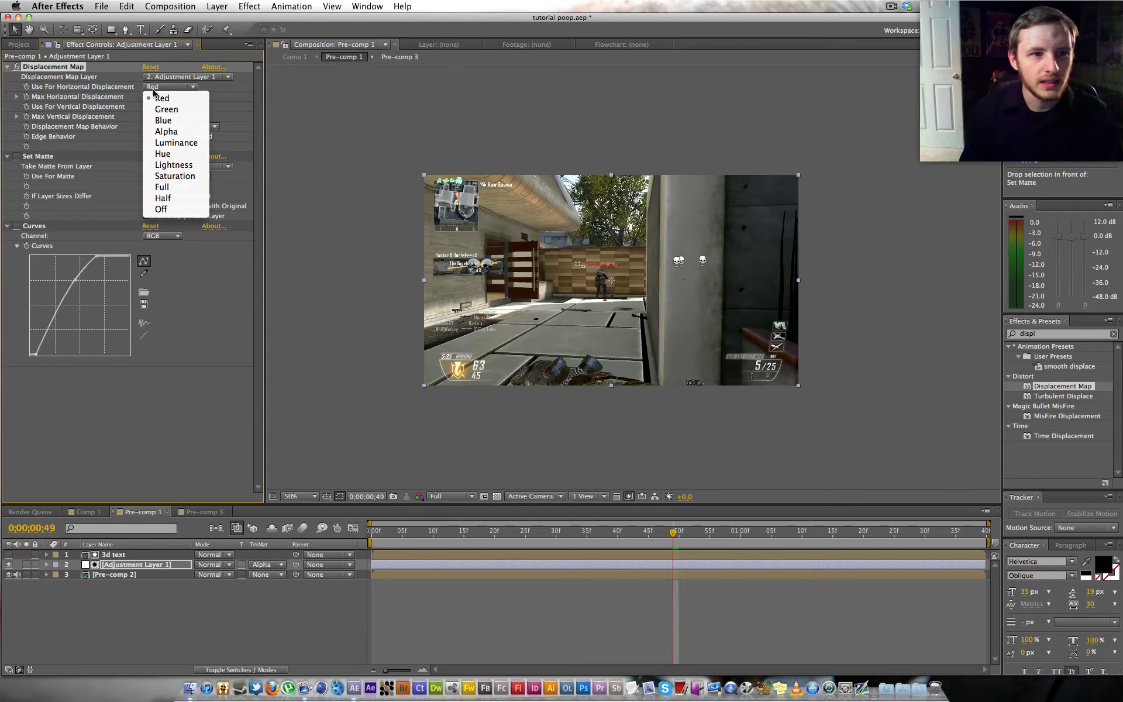
{"action": "left_click", "coordinate": [166, 131]}
{"action": "left_click", "coordinate": [169, 107]}
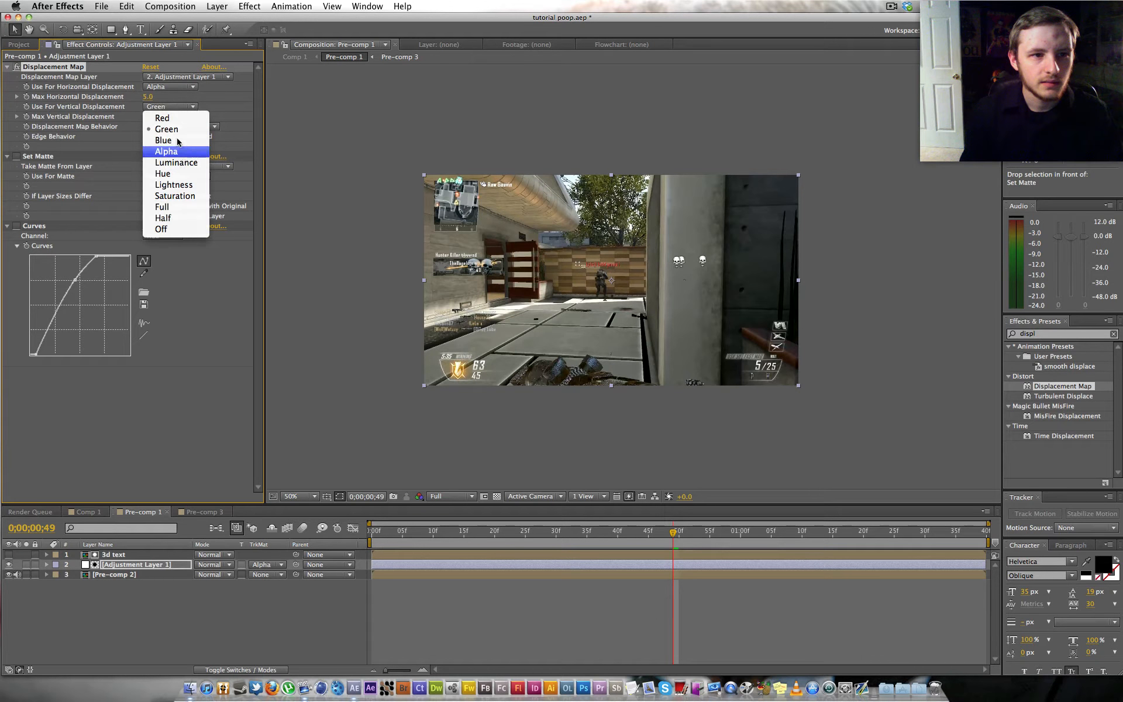
{"action": "left_click", "coordinate": [166, 151]}
{"action": "left_click_drag", "start_coordinate": [147, 97], "coordinate": [177, 117]}
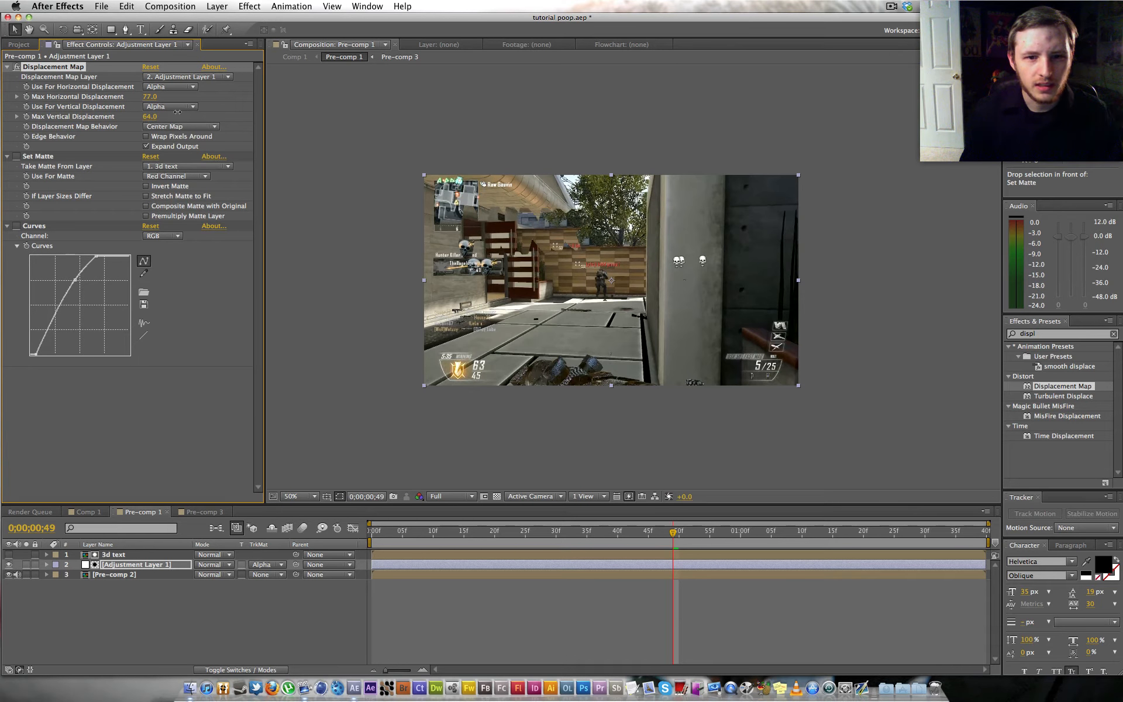
{"action": "left_click", "coordinate": [22, 158]}
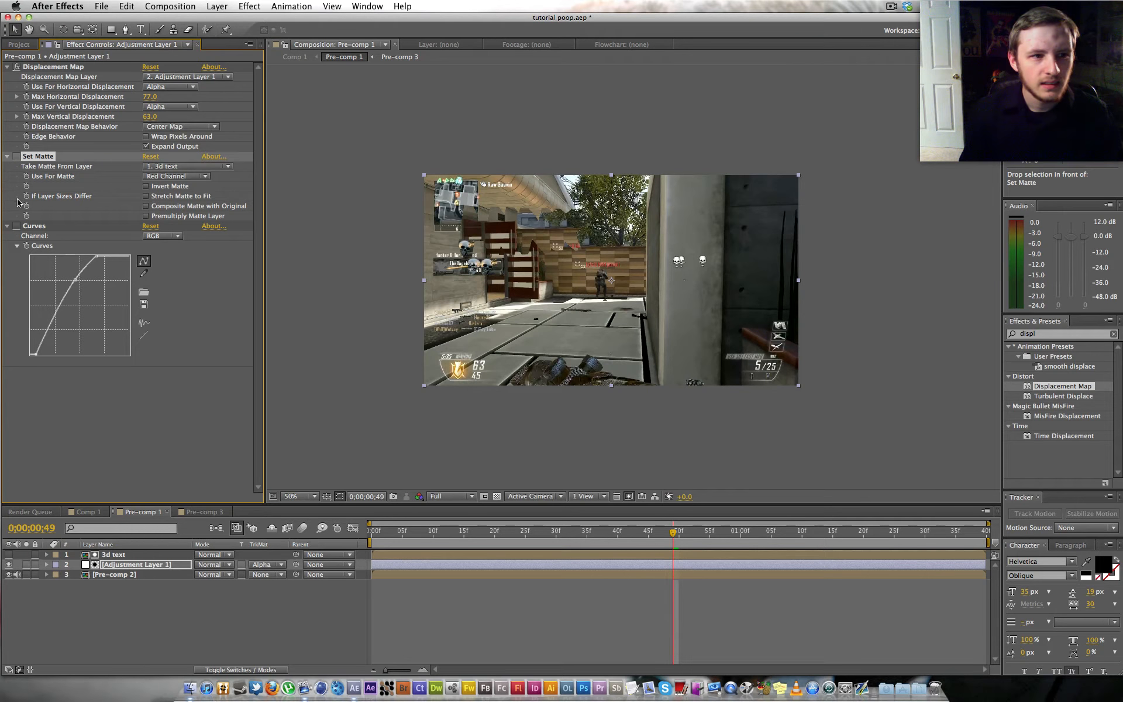
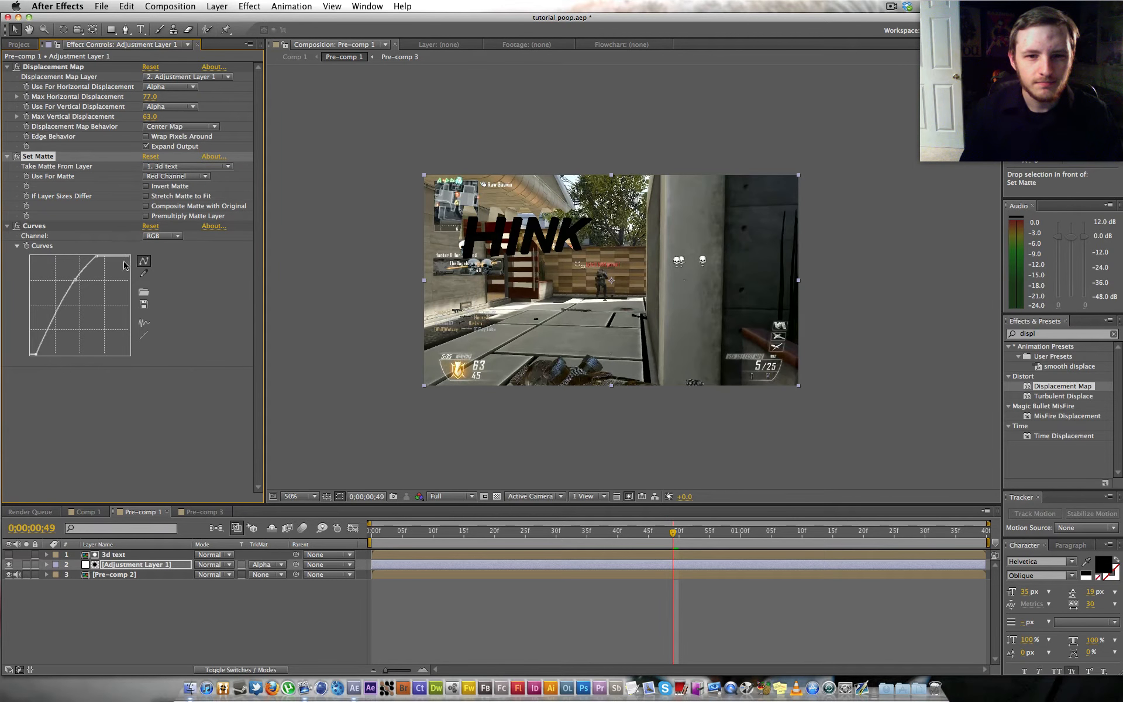
- Add Turbulent Displace after Displacement Map and move Curves ahead of Set Matte in the effect order
{"action": "left_click_drag", "start_coordinate": [1055, 394], "coordinate": [26, 177]}
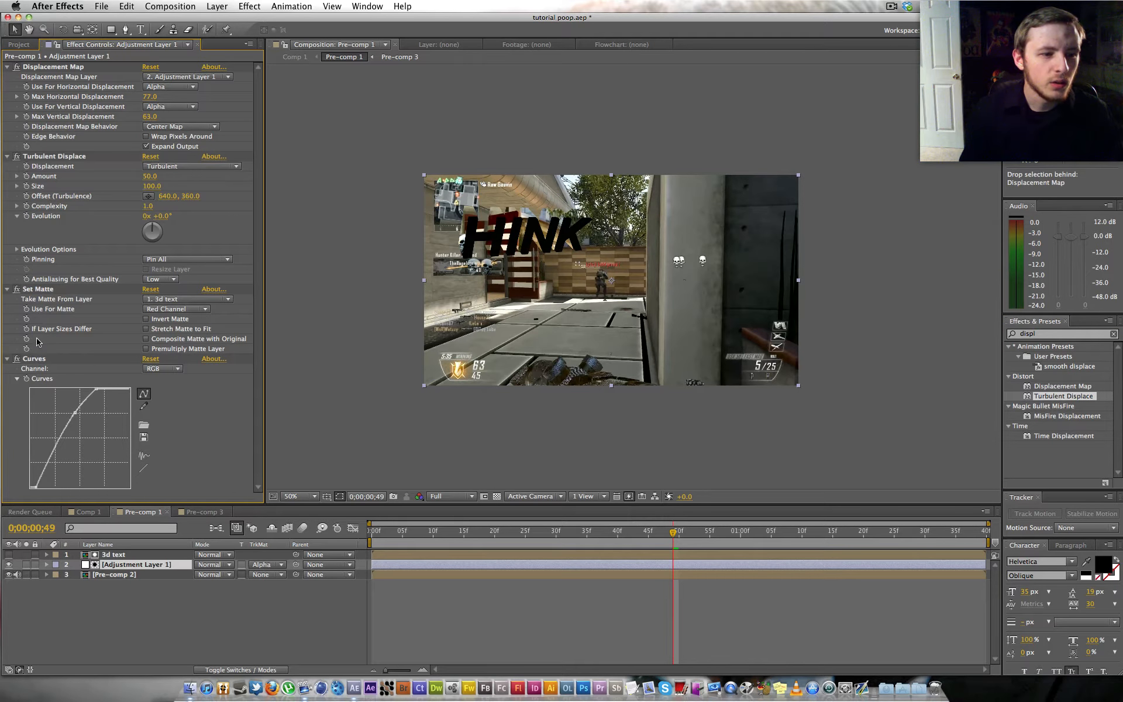
{"action": "left_click", "coordinate": [34, 360]}
{"action": "left_click_drag", "start_coordinate": [34, 360], "coordinate": [46, 284]}
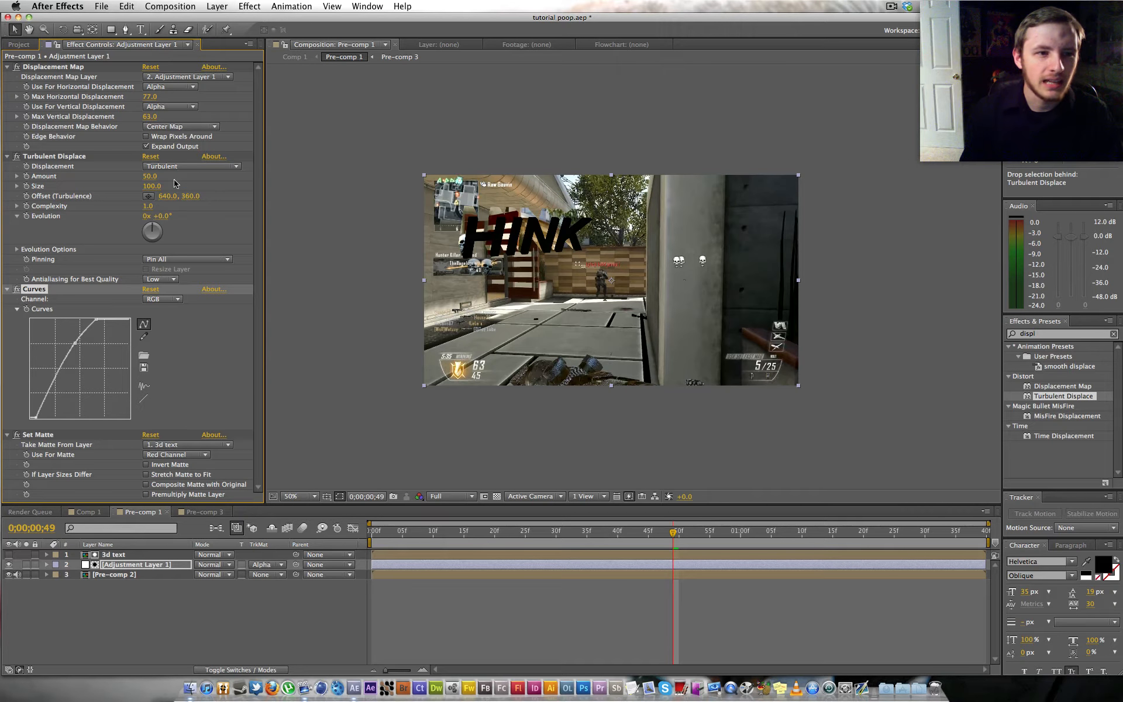
- Disable Set Matte and reduce Turbulent Displace to an Amount of 21 and a Size of 29
{"action": "left_click", "coordinate": [18, 435]}
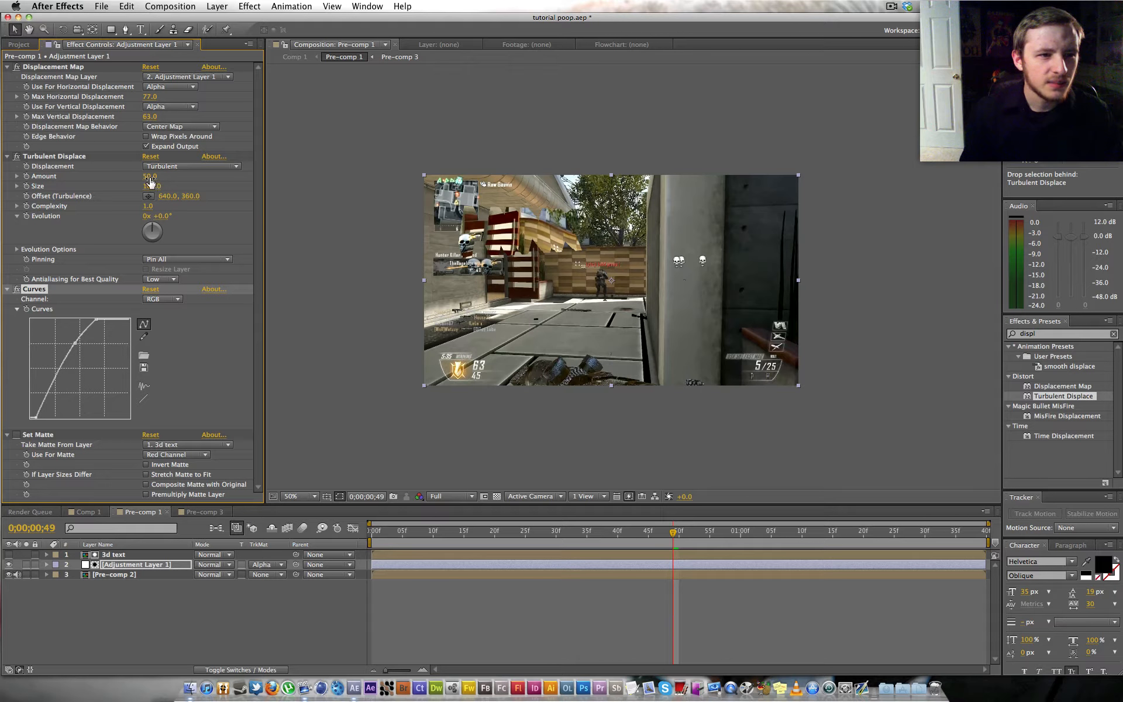
{"action": "left_click_drag", "start_coordinate": [150, 184], "coordinate": [127, 179]}
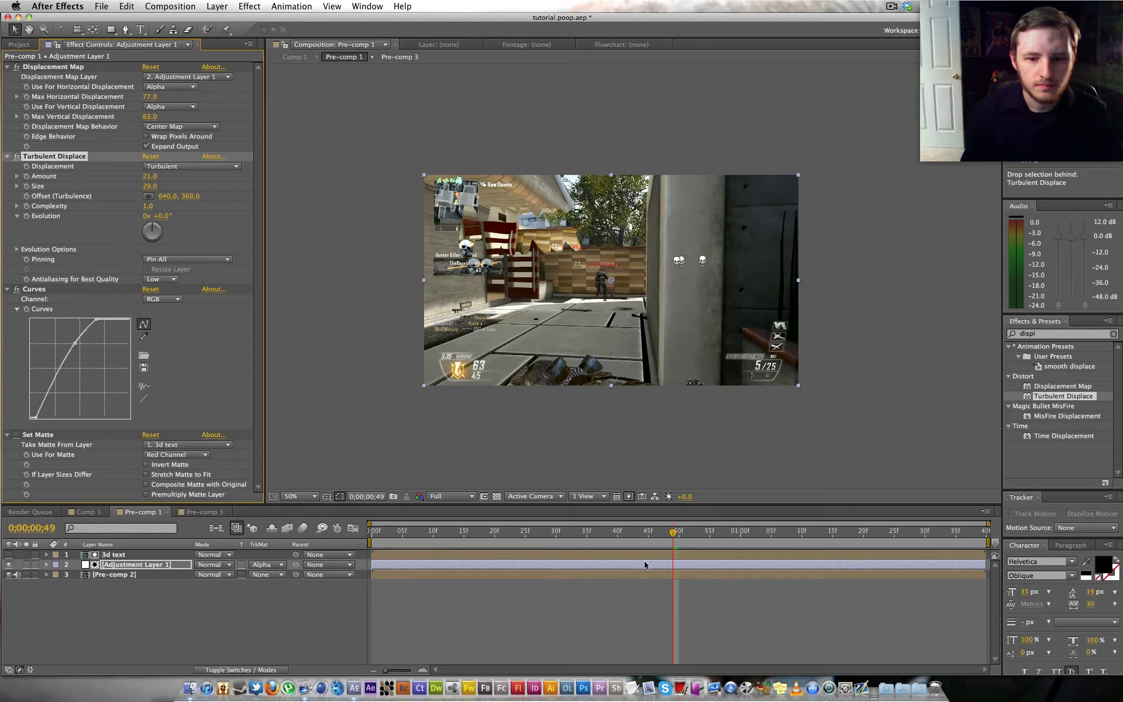
- At time 0;00;00;50, raise the midtones of the Blue channel in the adjustment layer's Curves effect
{"action": "mouse_move", "coordinate": [671, 537]}
{"action": "left_mouse_down"}
{"action": "mouse_move", "coordinate": [608, 537]}
{"action": "mouse_move", "coordinate": [679, 537]}
{"action": "left_mouse_up"}
{"action": "left_click", "coordinate": [1046, 335]}
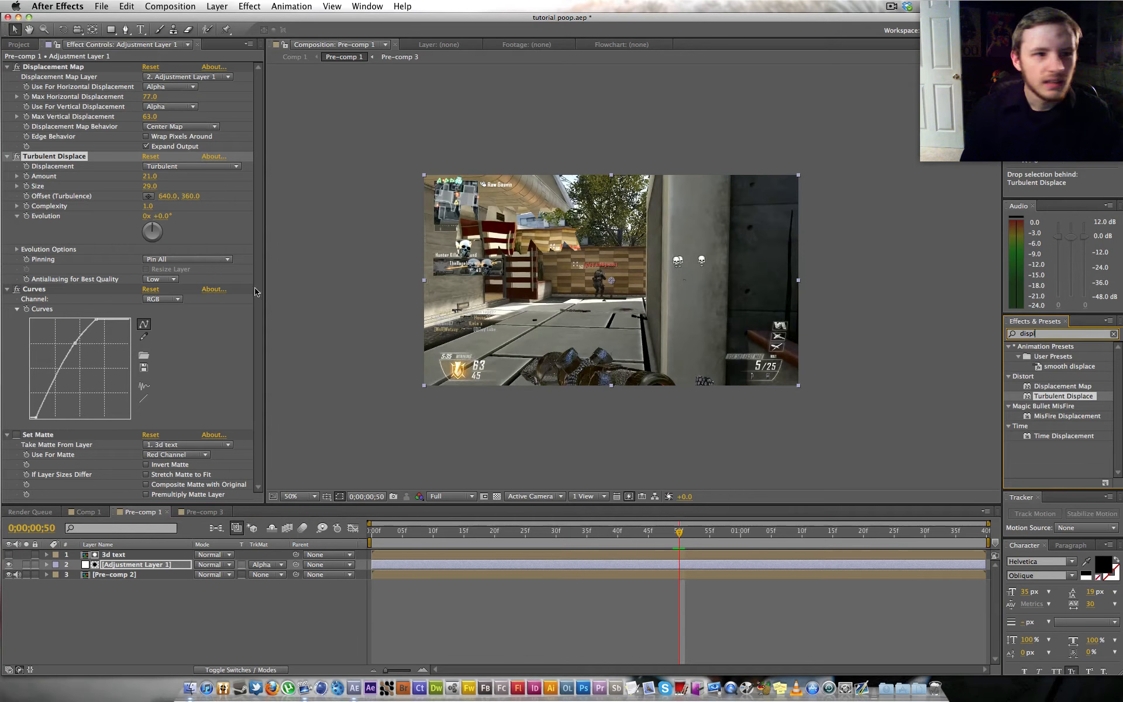
{"action": "left_click", "coordinate": [45, 296]}
{"action": "left_click", "coordinate": [162, 299]}
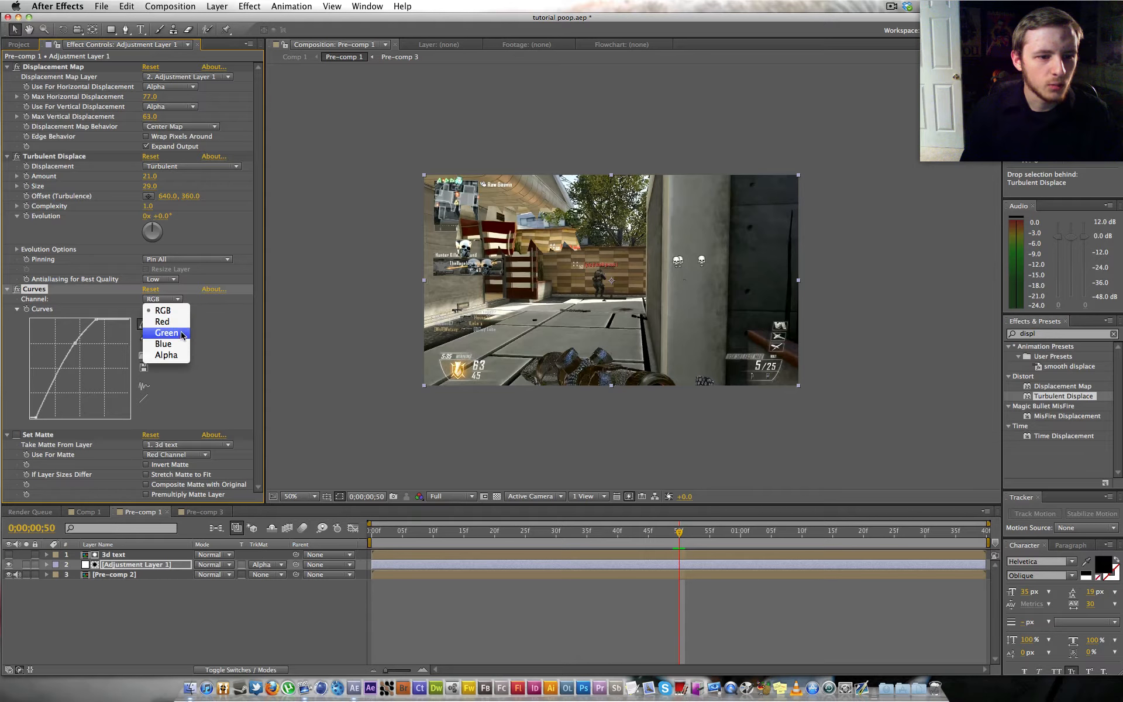
{"action": "left_click", "coordinate": [176, 344]}
{"action": "left_click_drag", "start_coordinate": [82, 368], "coordinate": [74, 364]}
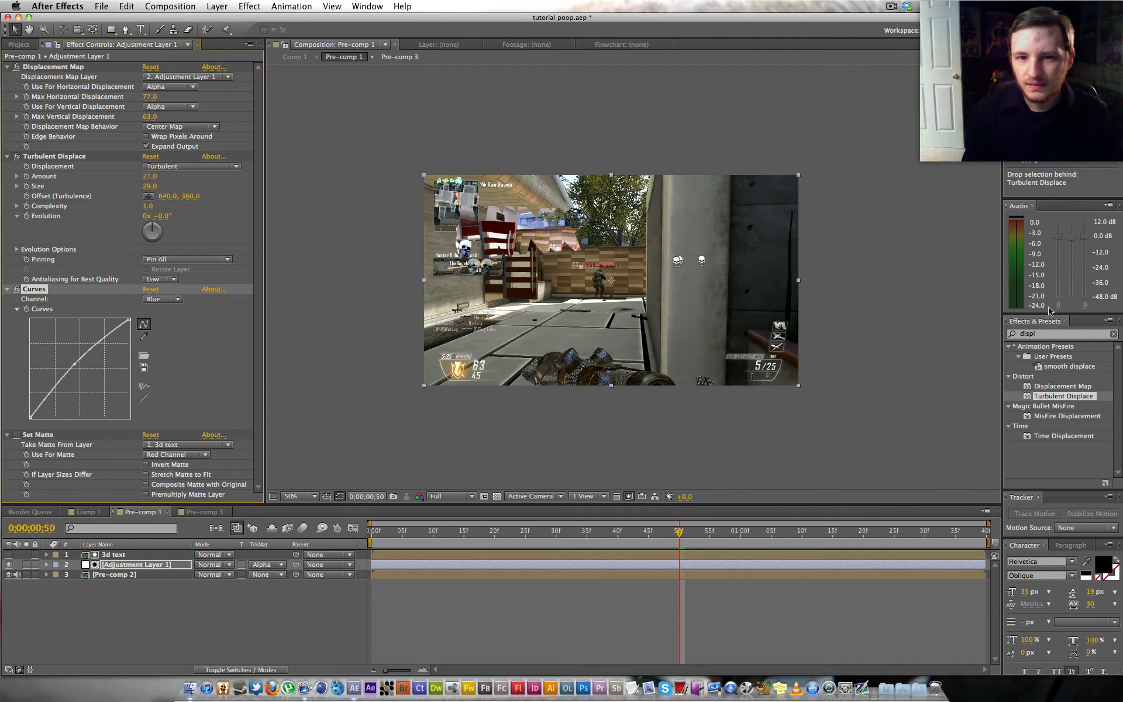
- Apply Box Blur with a Blur Radius of 4 between Curves and Set Matte
{"action": "left_click", "coordinate": [1066, 334]}
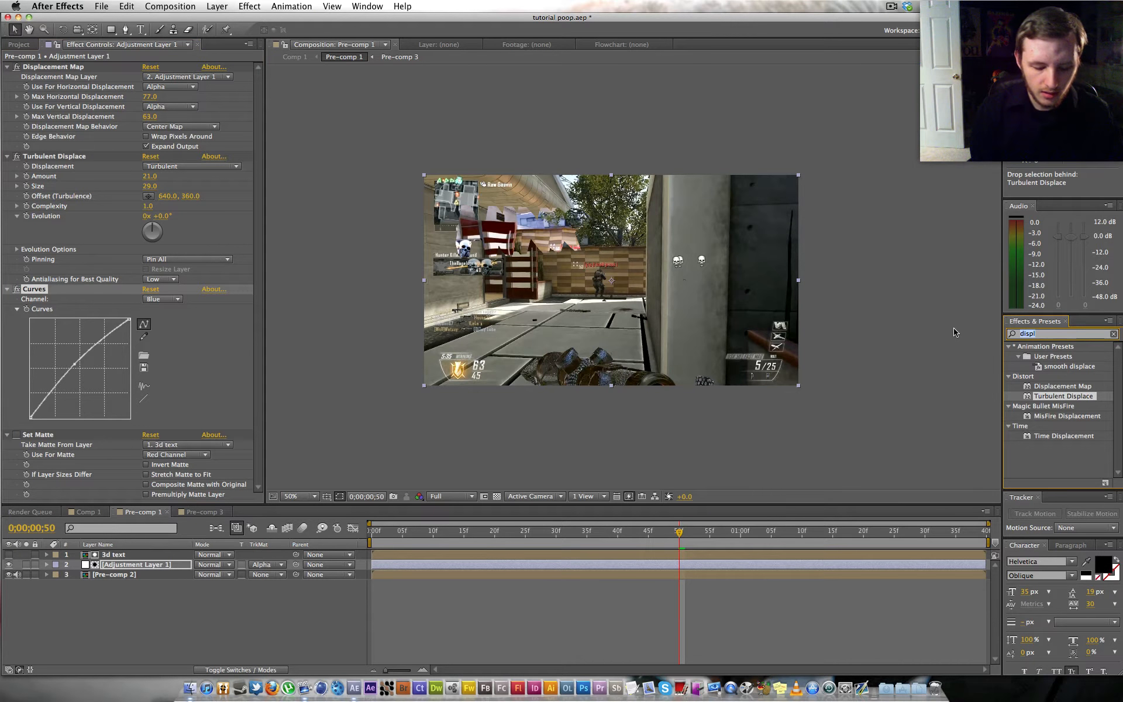
{"action": "type", "text": "box"}
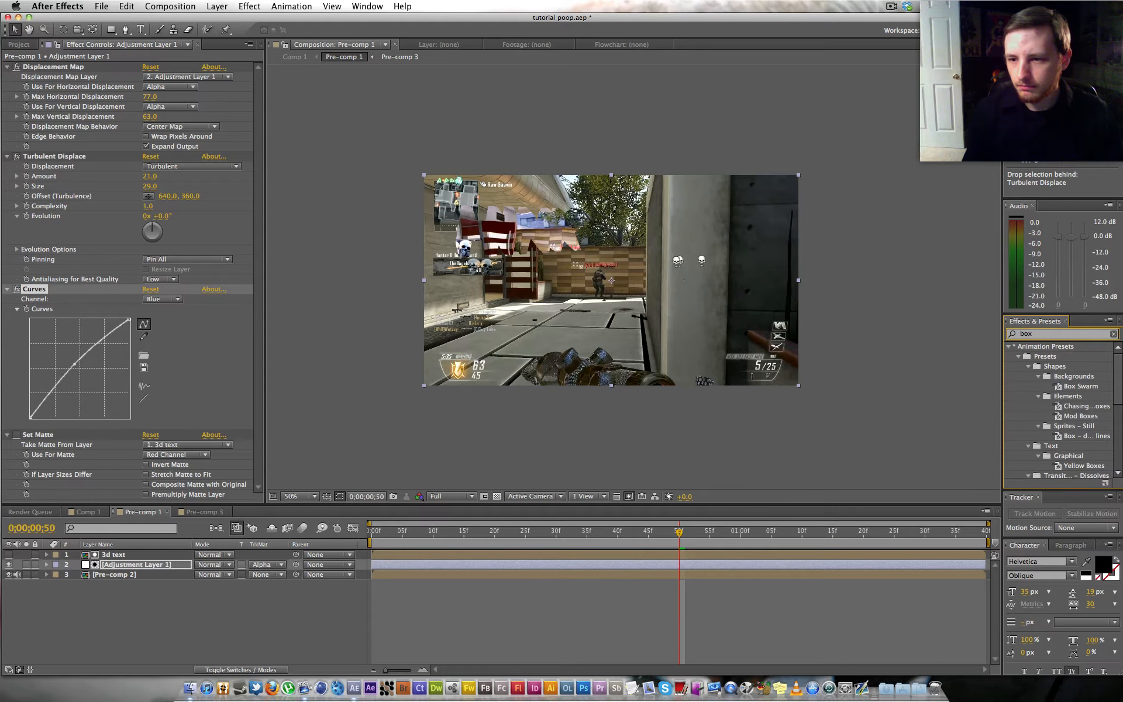
{"action": "left_click_drag", "start_coordinate": [1053, 430], "coordinate": [148, 398]}
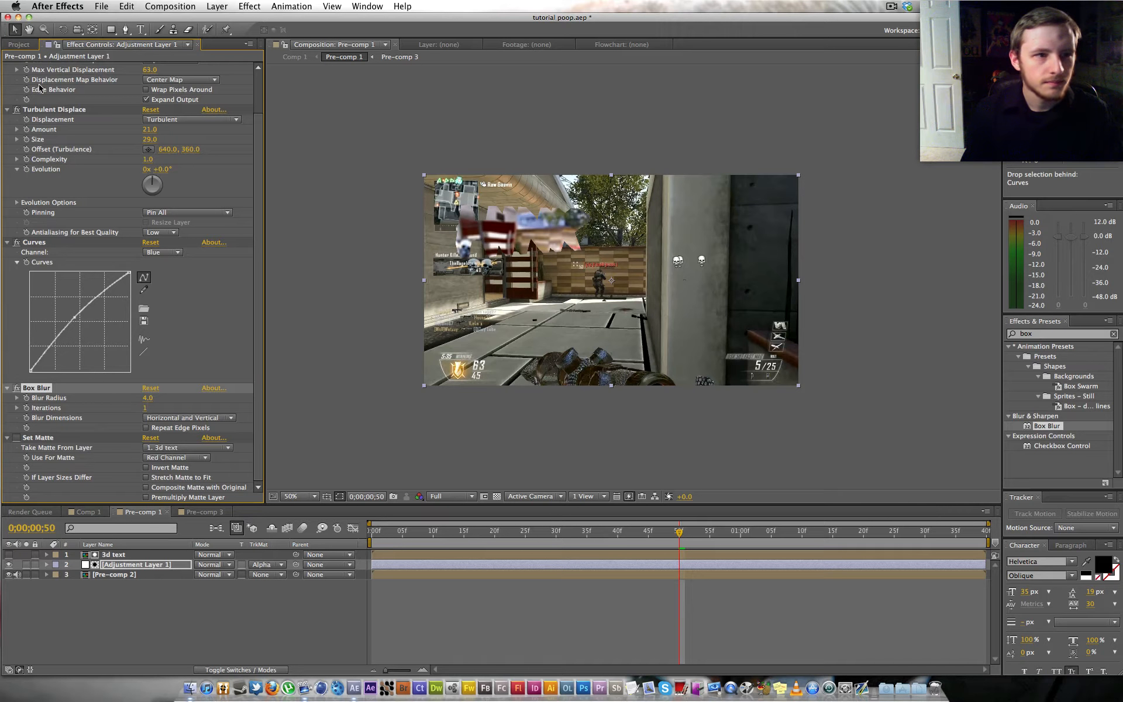
- Collapse the Displacement Map, Turbulent Displace, Curves and Box Blur settings and re-enable Set Matte
{"action": "scroll", "coordinate": [2, 112], "scroll_direction": "up", "scroll_amount": 2}
{"action": "left_click", "coordinate": [7, 67]}
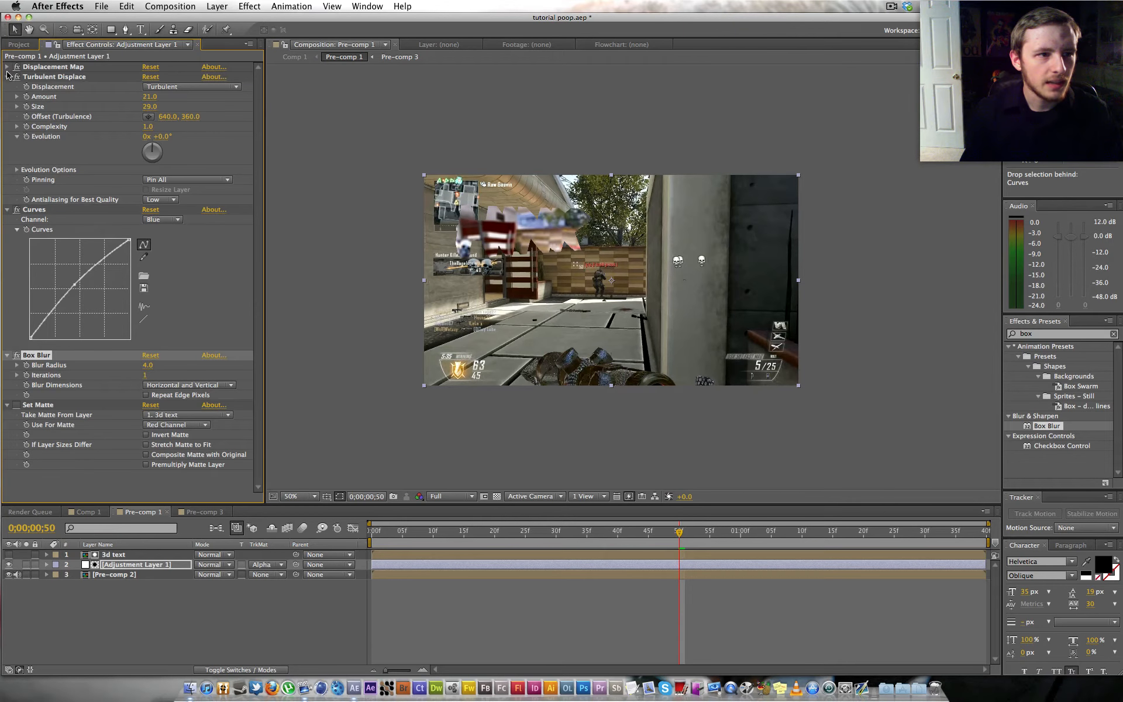
{"action": "left_click", "coordinate": [7, 76]}
{"action": "left_click", "coordinate": [7, 87]}
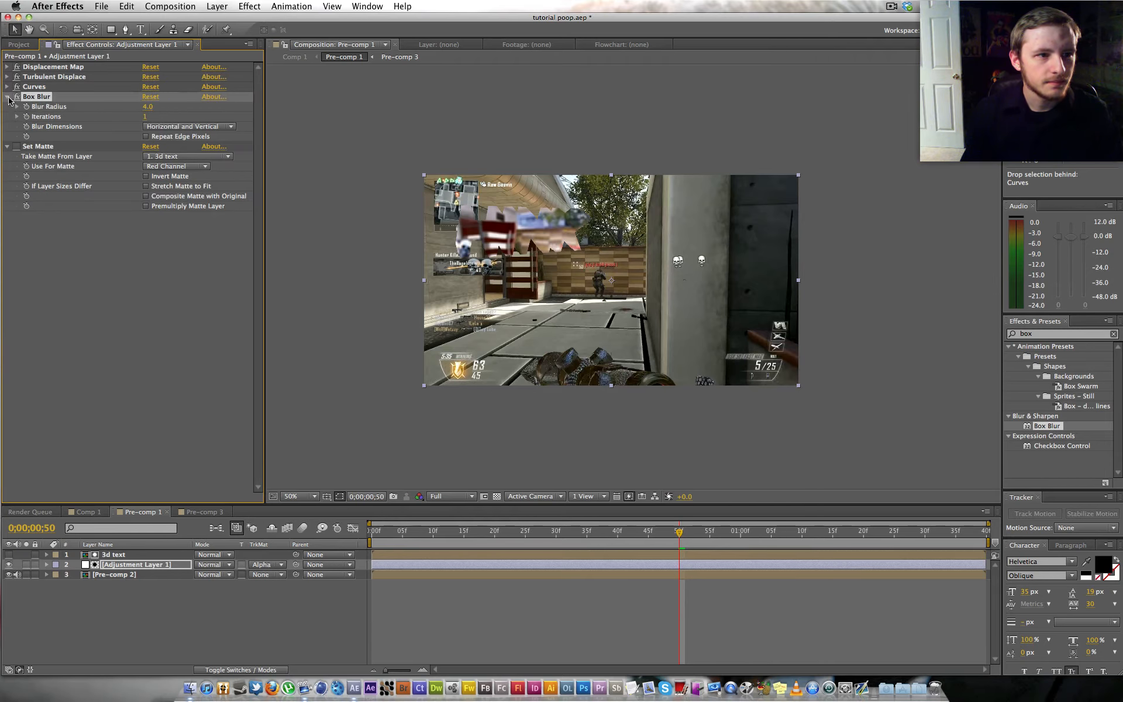
{"action": "left_click", "coordinate": [8, 96]}
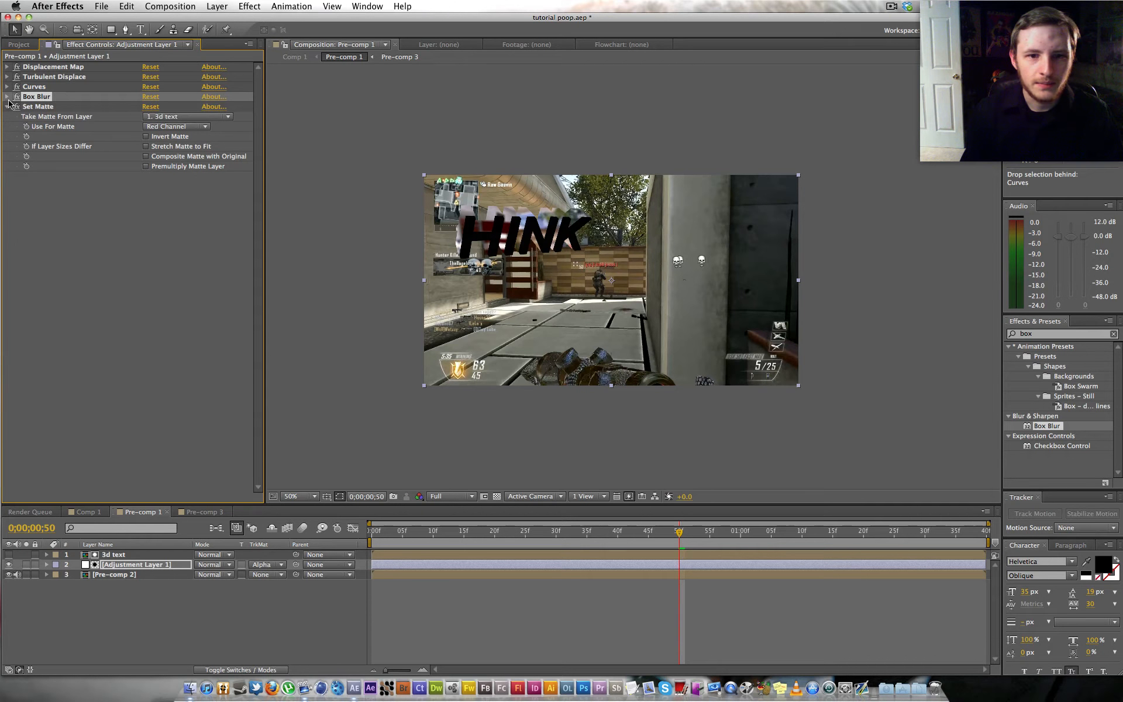
- Try pre-composing the 3d text and adjustment layers together with all attributes moved, and undo it
{"action": "left_click", "coordinate": [113, 554], "text": "shift"}
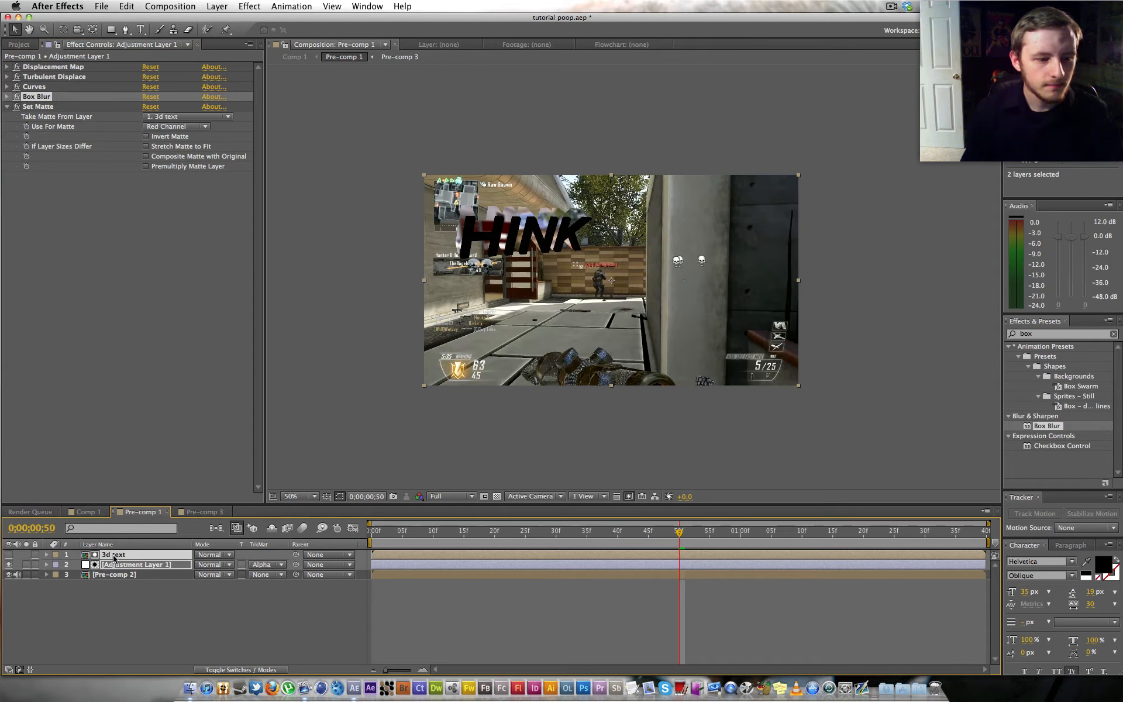
{"action": "key", "text": "super+shift+c"}
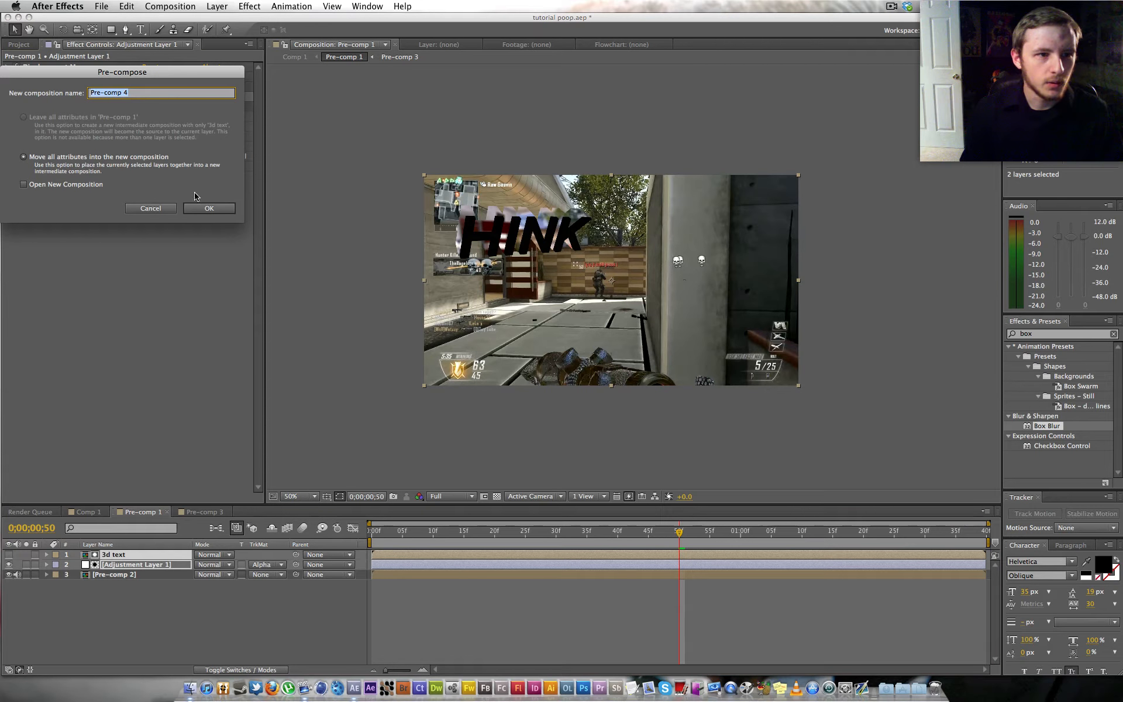
{"action": "left_click", "coordinate": [206, 212]}
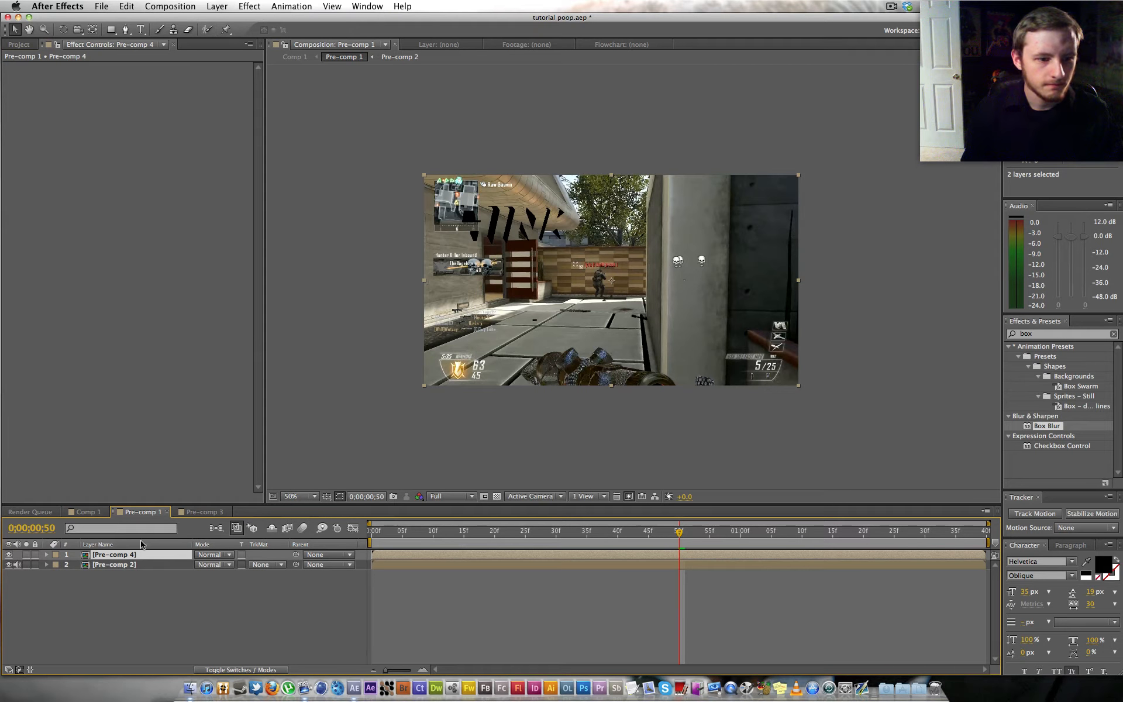
{"action": "key", "text": "super+z"}
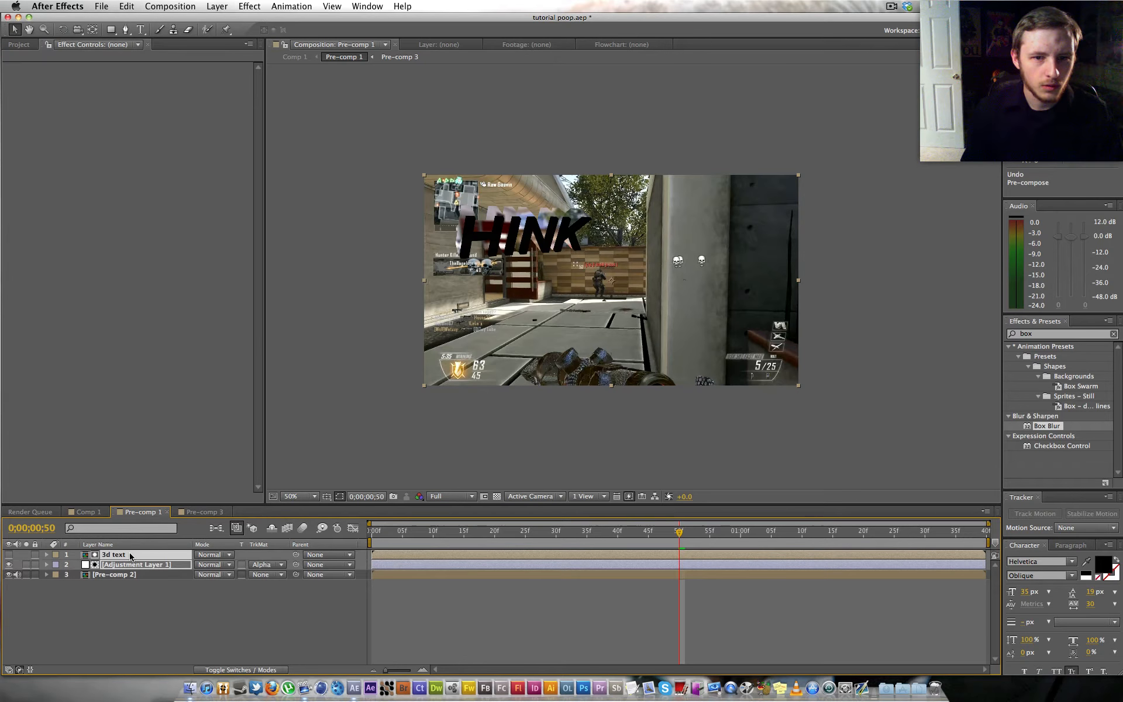
- Duplicate Pre-comp 2 and pre-compose the upper copy with the 3d text and Adjustment Layer 1, moving all attributes into Pre-comp 4
{"action": "left_click", "coordinate": [135, 577]}
{"action": "key", "text": "super+d"}
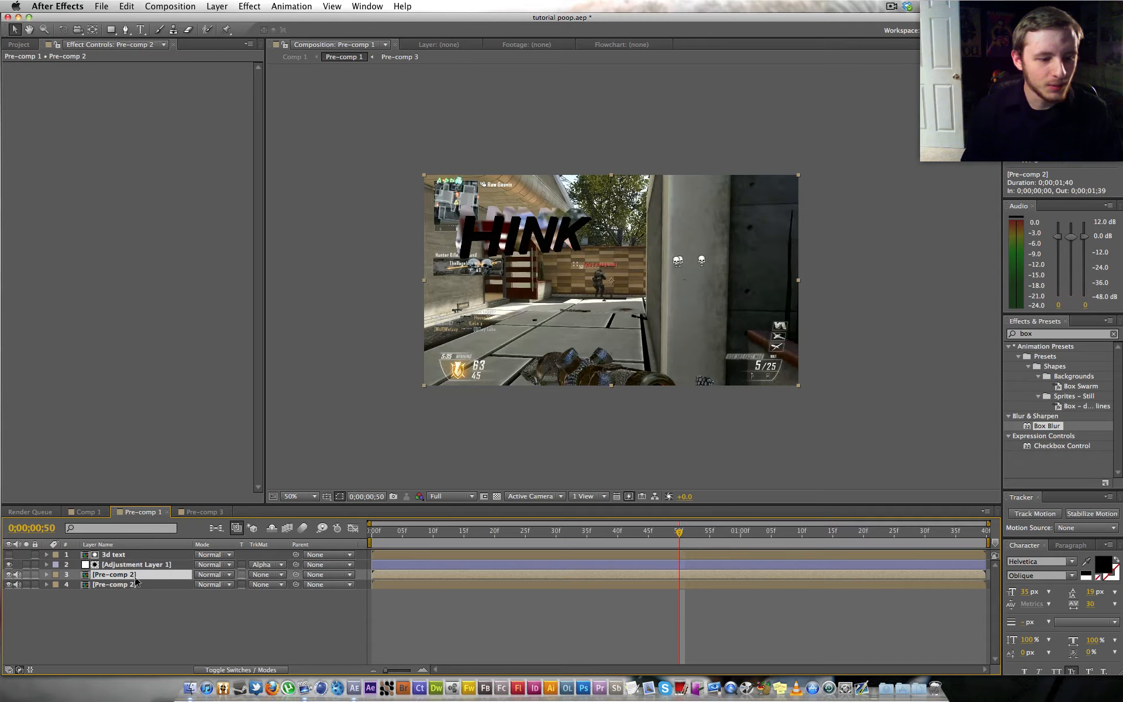
{"action": "left_click", "coordinate": [136, 557], "text": "shift"}
{"action": "key", "text": "shift+super+c"}
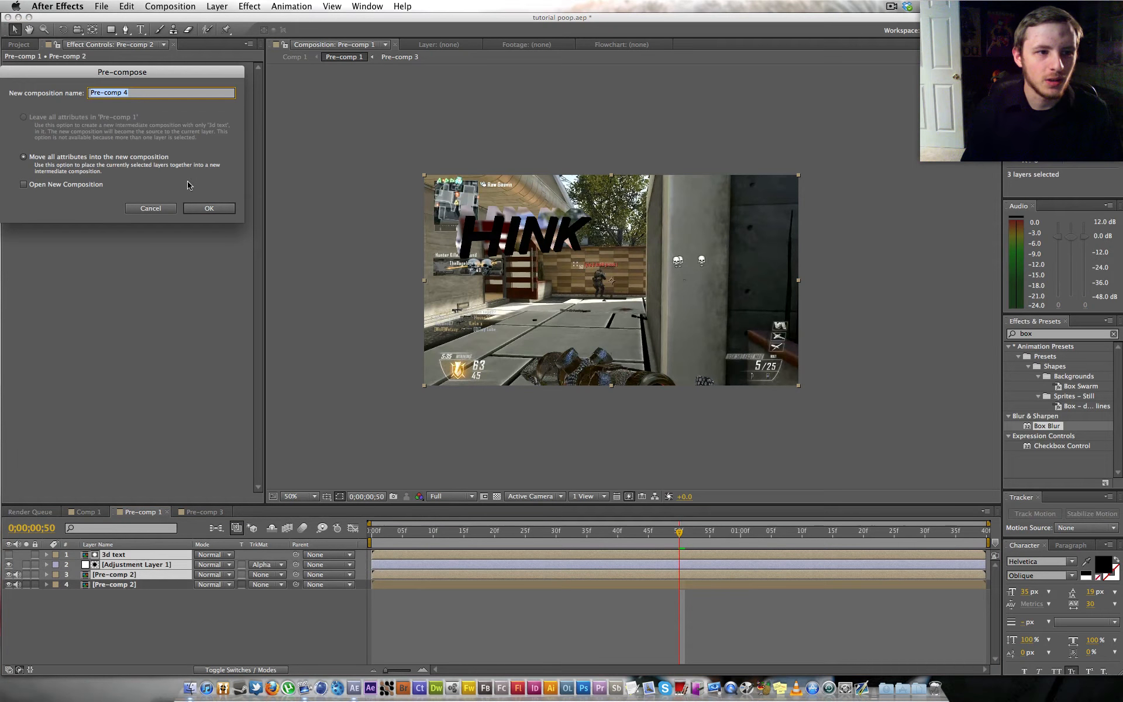
{"action": "left_click", "coordinate": [209, 209]}
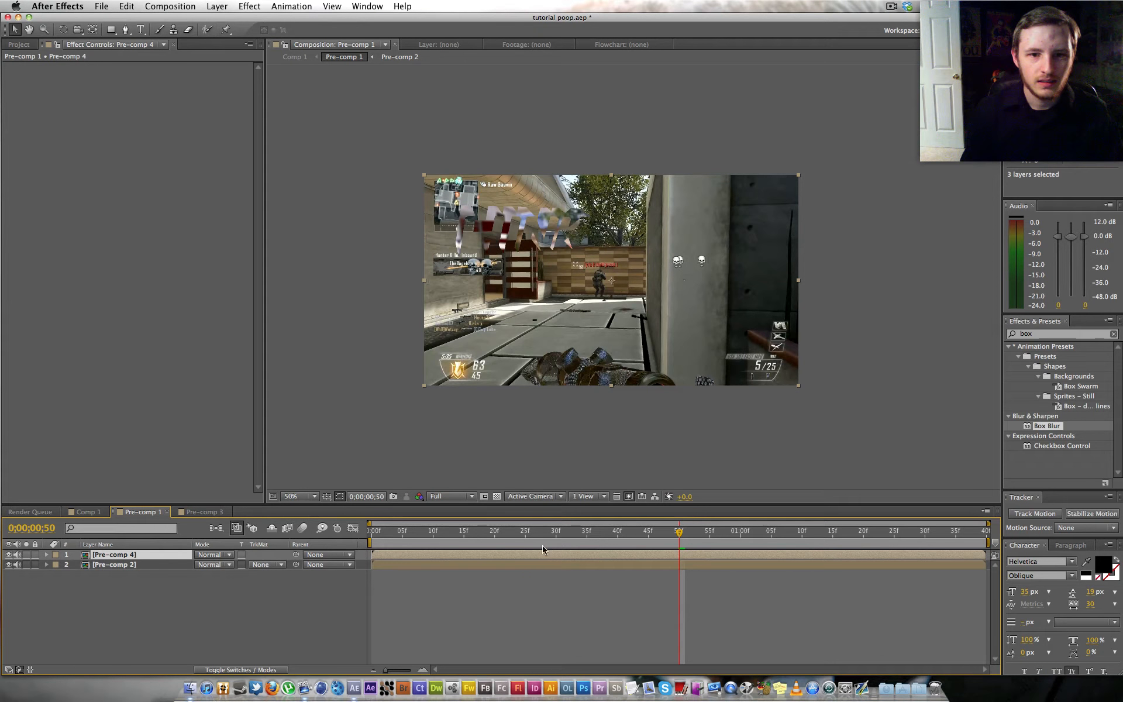
- Copy the 3d text and Adjustment Layer 1 from inside Pre-comp 4 and paste them into Pre-comp 1
{"action": "left_click", "coordinate": [443, 565]}
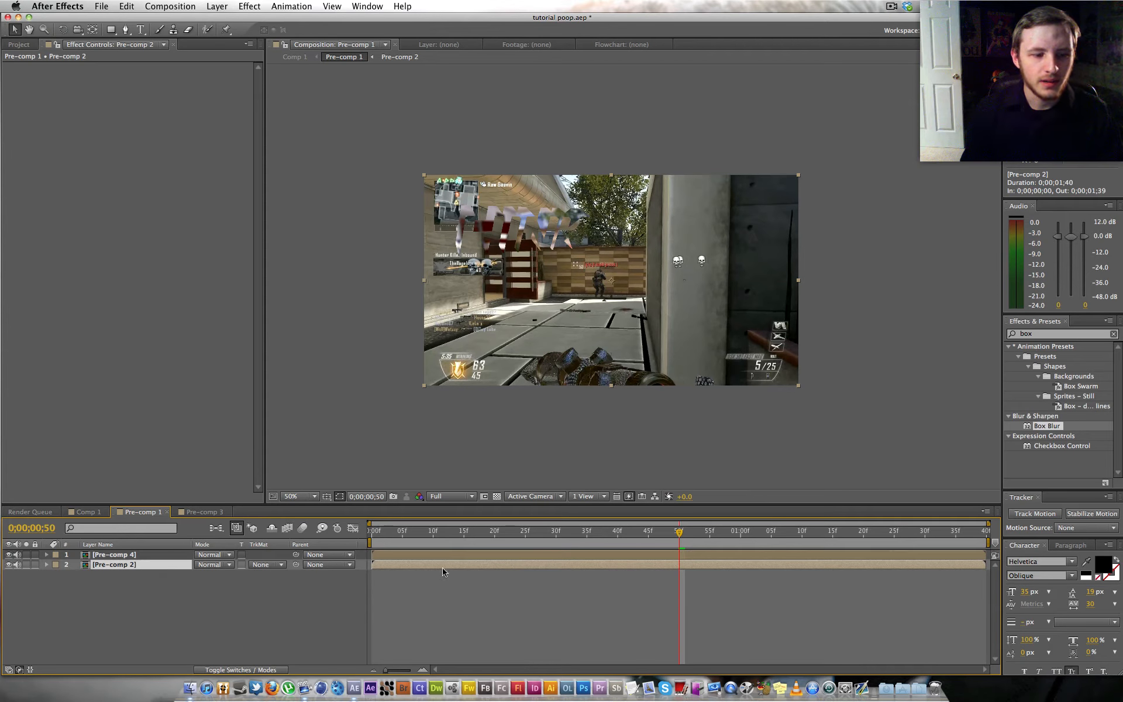
{"action": "double_click", "coordinate": [137, 555]}
{"action": "left_click", "coordinate": [156, 566]}
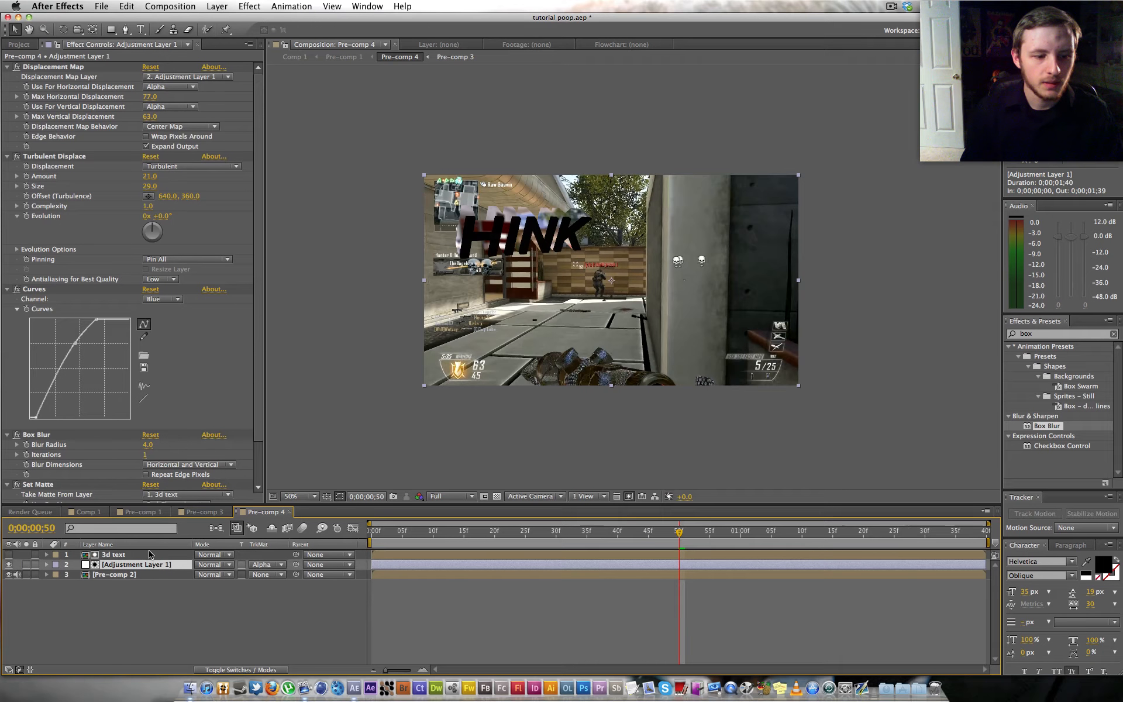
{"action": "left_click", "coordinate": [149, 555], "text": "shift"}
{"action": "key", "text": "super+c"}
{"action": "left_click", "coordinate": [202, 513]}
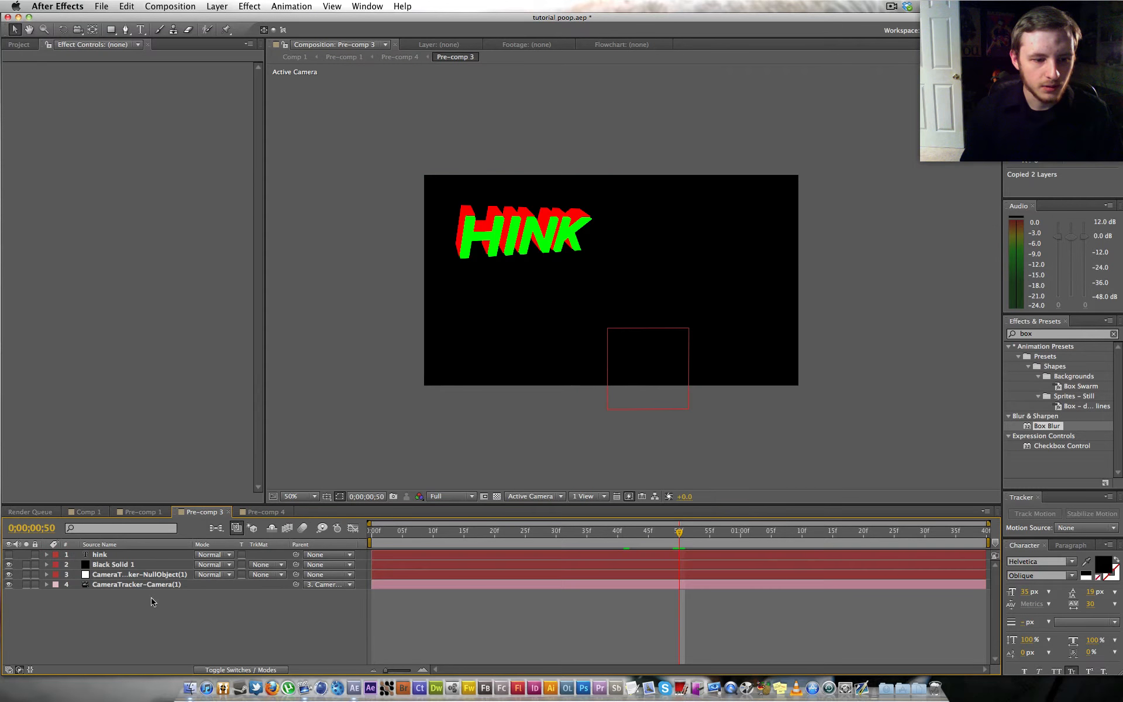
{"action": "left_click", "coordinate": [140, 512]}
{"action": "left_click", "coordinate": [100, 515]}
{"action": "left_click", "coordinate": [140, 513]}
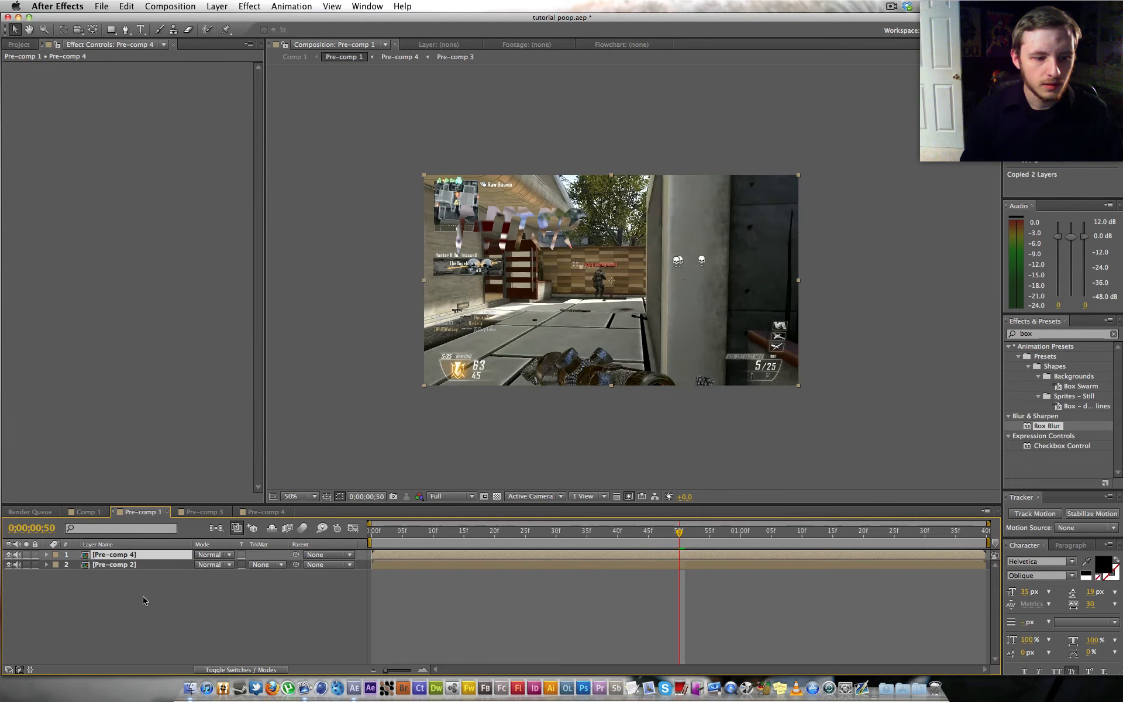
{"action": "left_click", "coordinate": [143, 598]}
{"action": "key", "text": "super+v"}
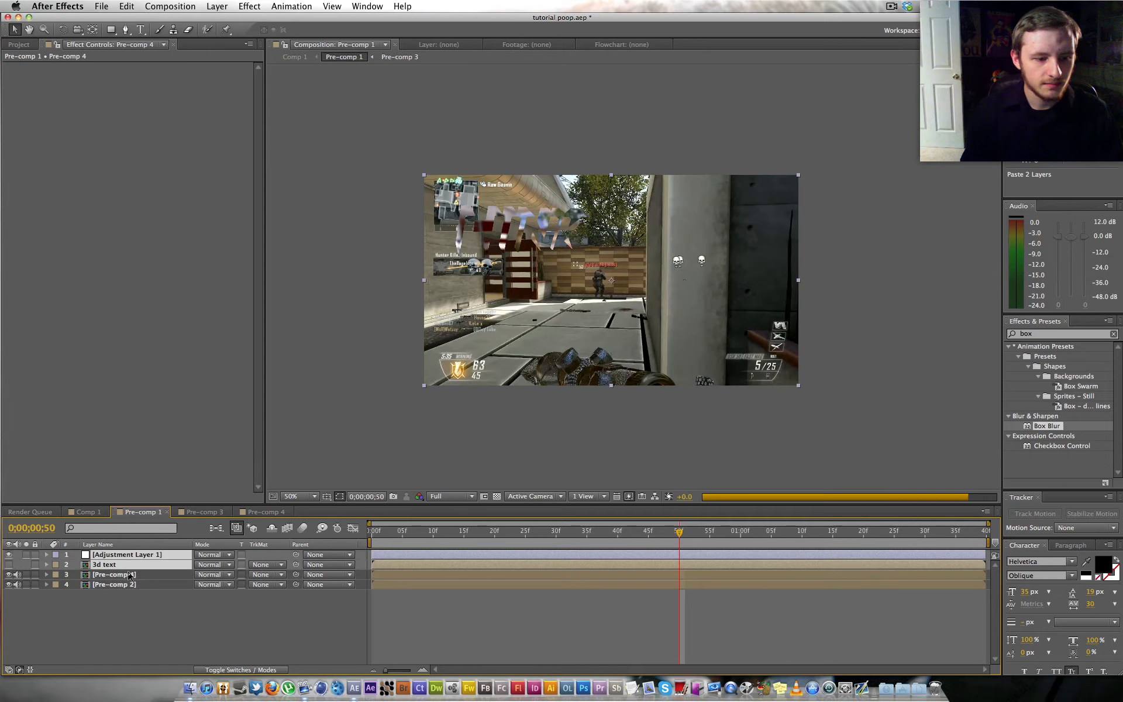
- Reorder the Pre-comp 1 layers with Pre-comp 4 on top and the 3d text directly above Adjustment Layer 1
{"action": "left_click_drag", "start_coordinate": [130, 574], "coordinate": [132, 553]}
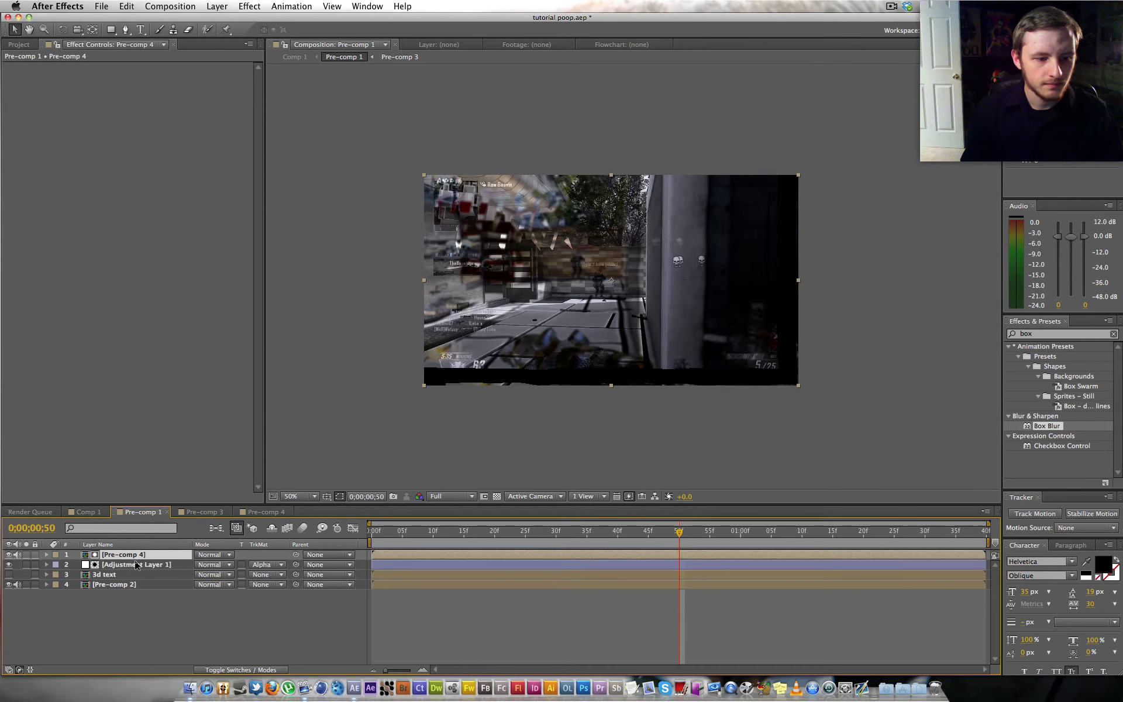
{"action": "left_click", "coordinate": [127, 575]}
{"action": "left_click", "coordinate": [127, 566]}
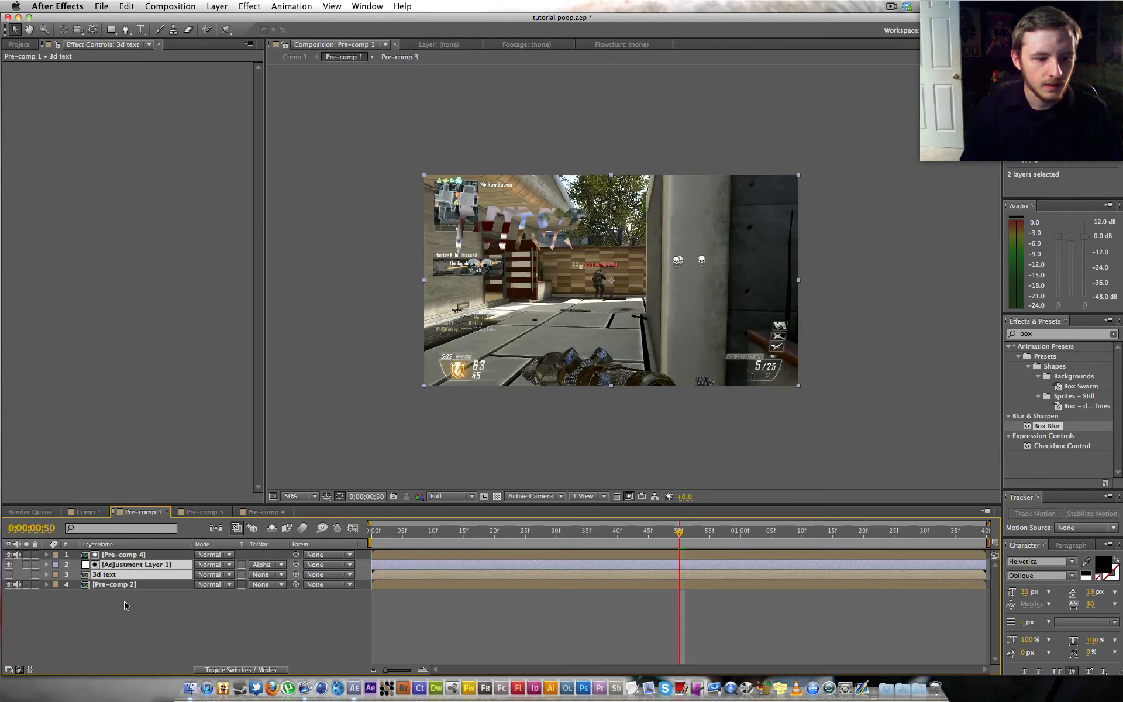
{"action": "left_click_drag", "start_coordinate": [110, 575], "coordinate": [112, 563]}
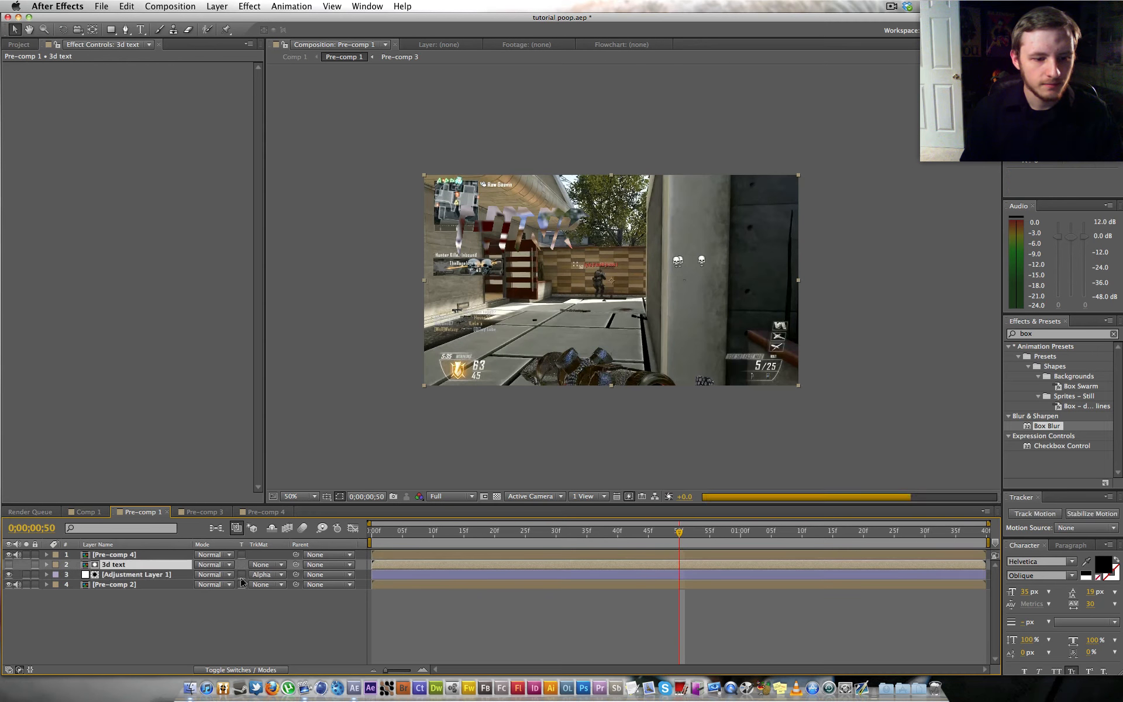
- Replace the Set Matte effect on Adjustment Layer 1 with a fresh Set Matte placed after Box Blur
{"action": "left_click", "coordinate": [159, 575]}
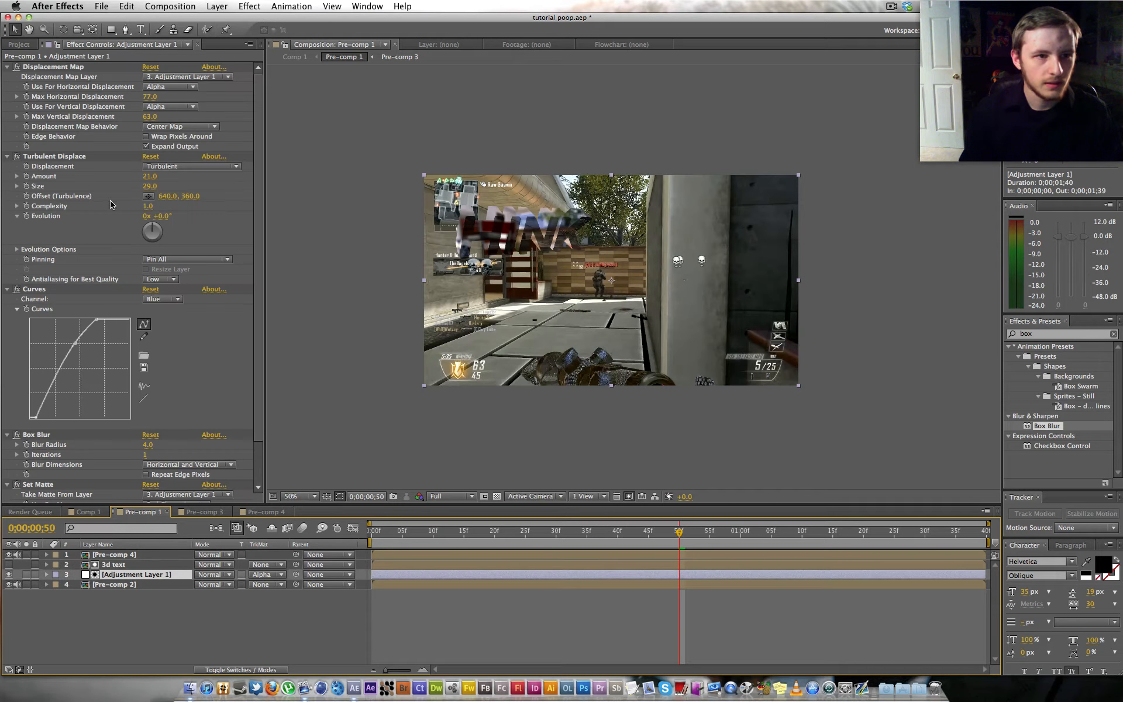
{"action": "scroll", "coordinate": [76, 364], "scroll_direction": "down", "scroll_amount": 2}
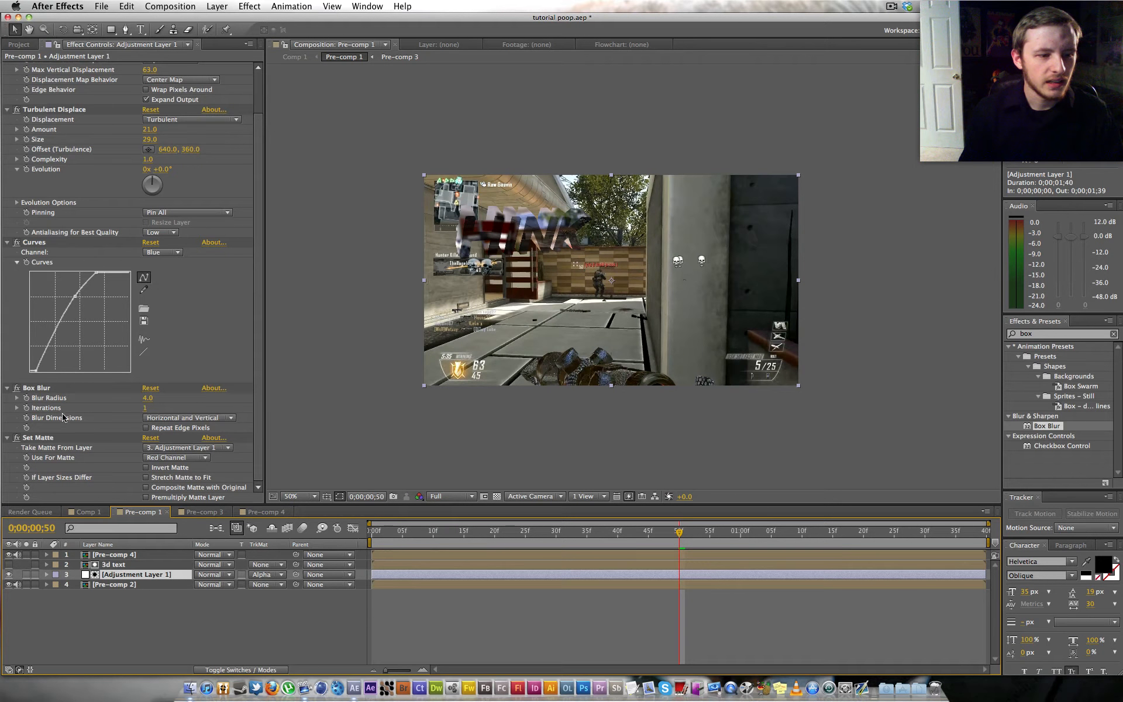
{"action": "left_click", "coordinate": [40, 439]}
{"action": "key", "text": "Delete"}
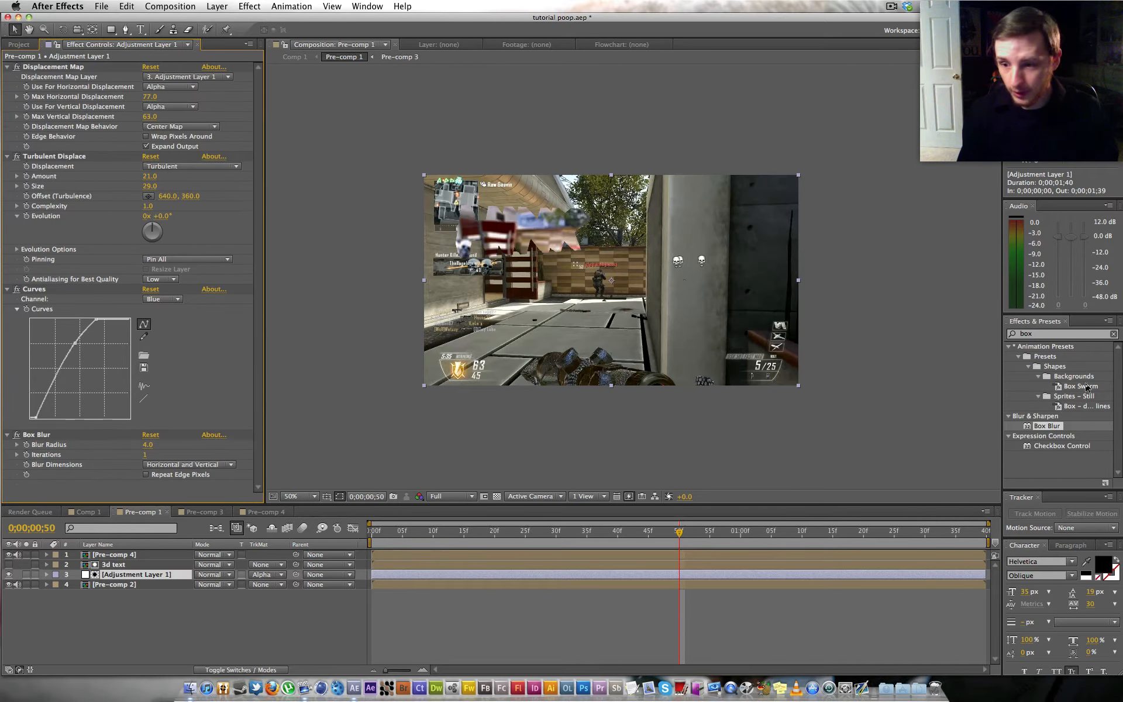
{"action": "left_click", "coordinate": [1056, 333]}
{"action": "type", "text": "set"}
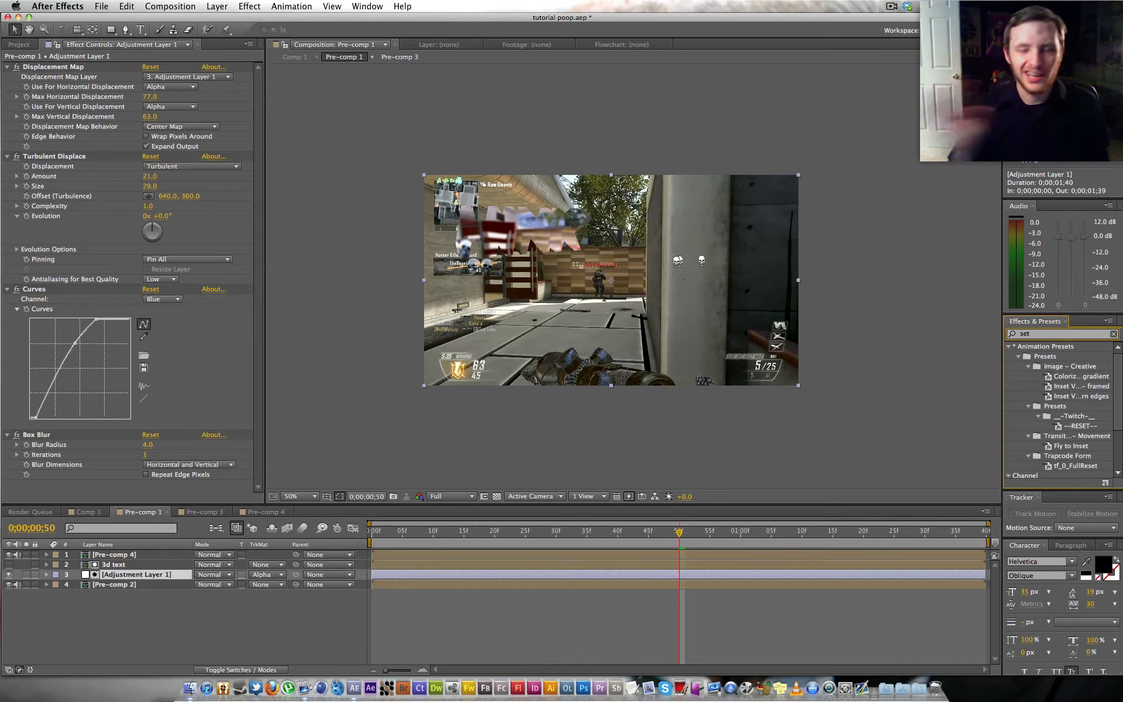
{"action": "type", "text": "ma"}
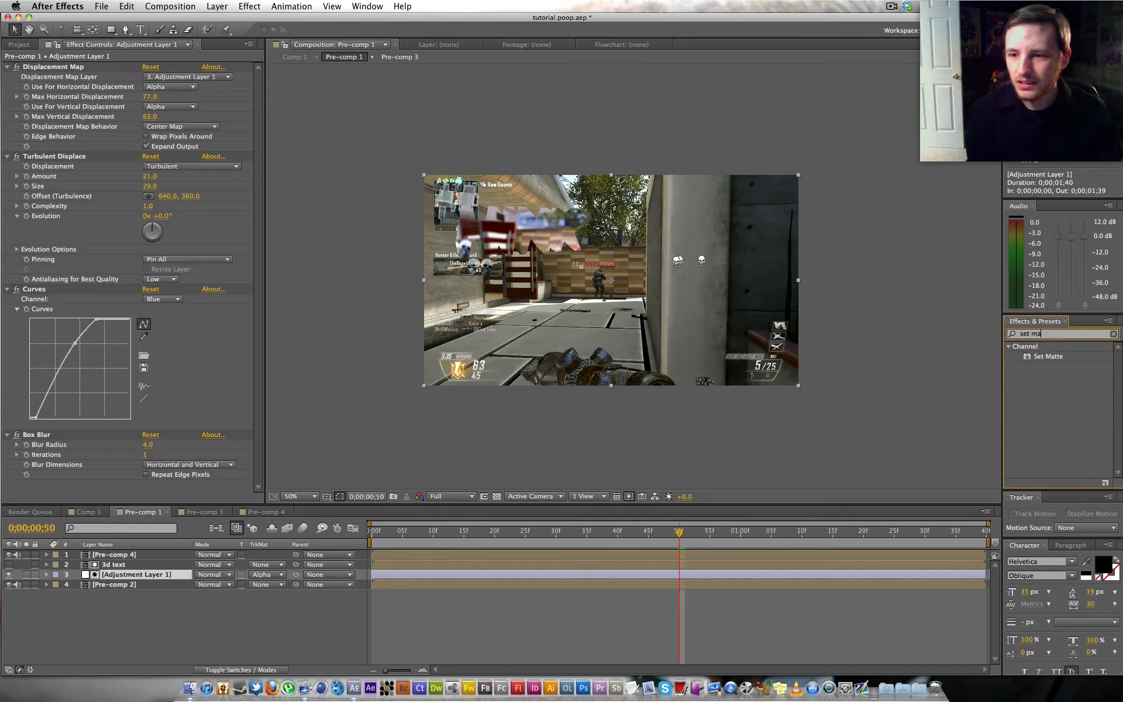
{"action": "left_click_drag", "start_coordinate": [1051, 363], "coordinate": [96, 486]}
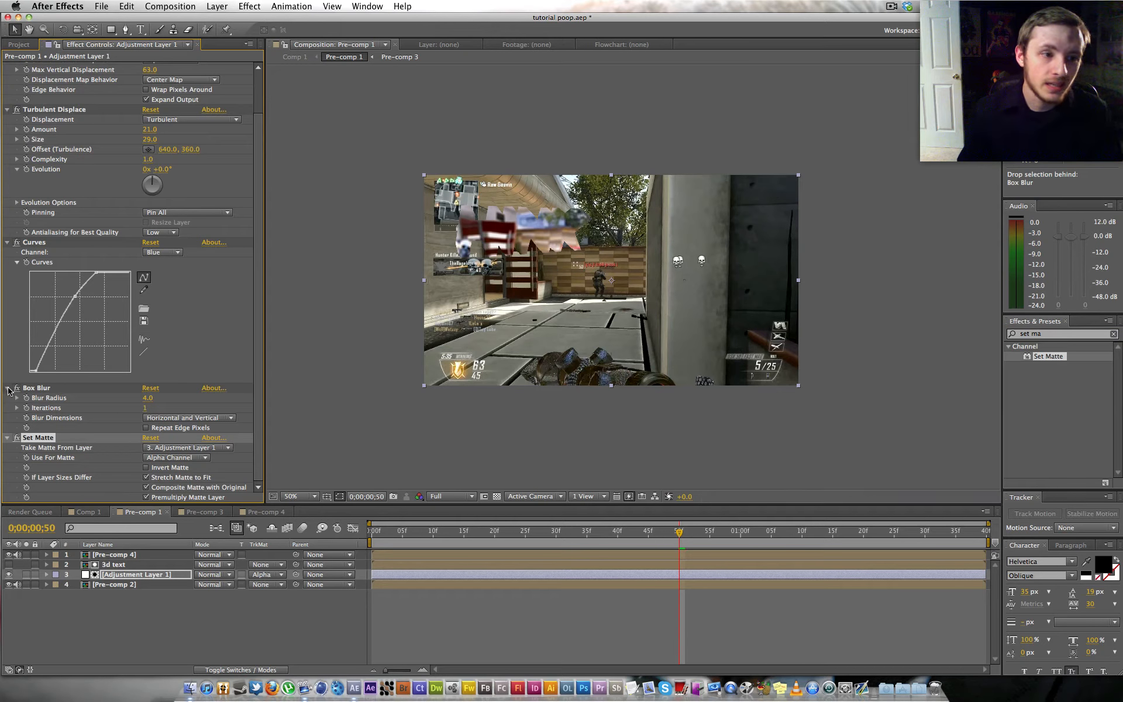
- Collapse the Box Blur, Curves, Turbulent Displace and Displacement Map settings of Adjustment Layer 1
{"action": "left_click", "coordinate": [8, 388]}
{"action": "left_click", "coordinate": [7, 282]}
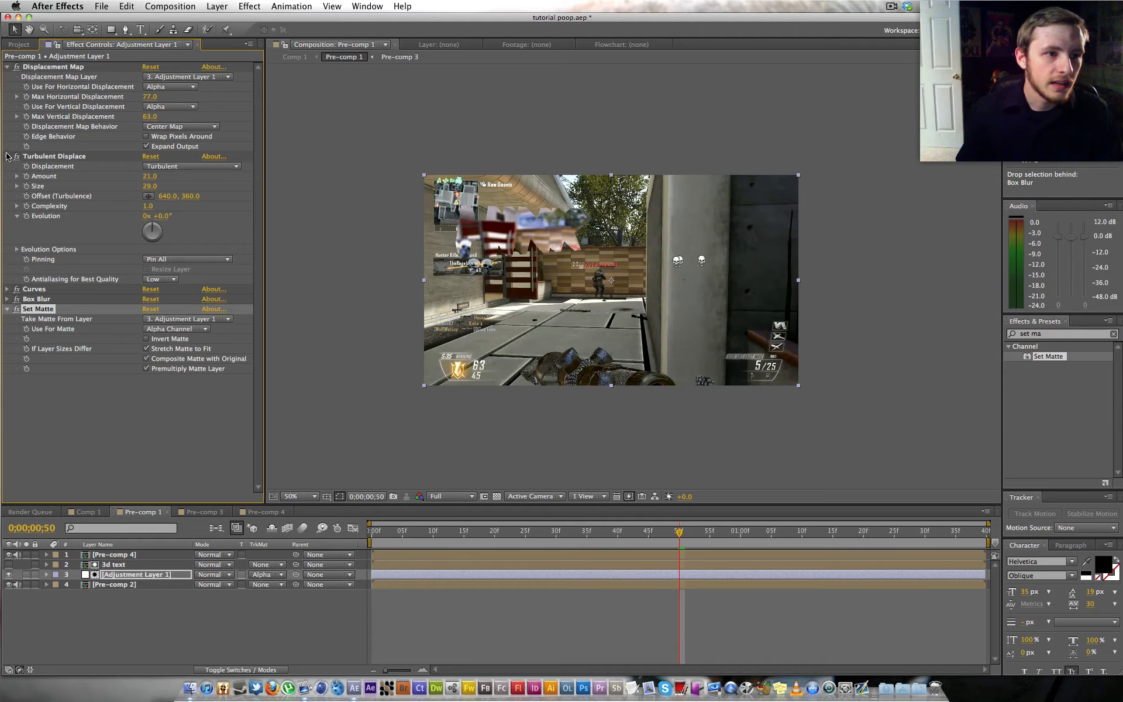
{"action": "left_click", "coordinate": [7, 156]}
{"action": "left_click", "coordinate": [7, 67]}
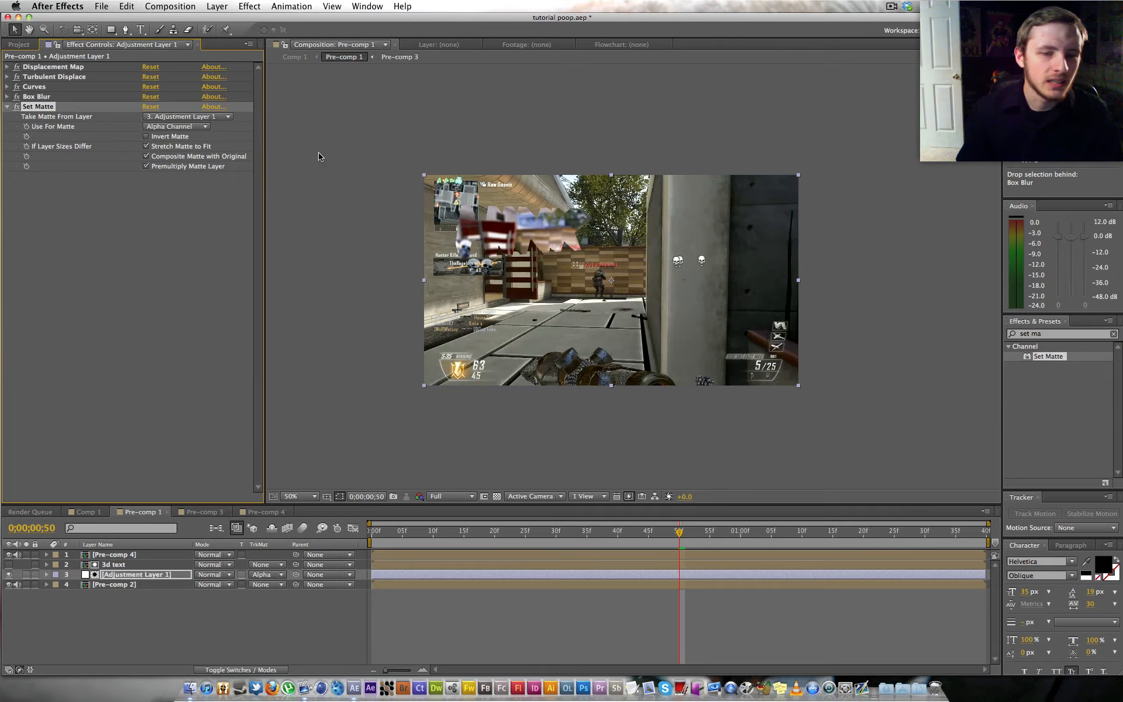
- Set the new Set Matte to take its matte from the 3d text layer using the Green Channel
{"action": "left_click", "coordinate": [171, 127]}
{"action": "left_click", "coordinate": [103, 139]}
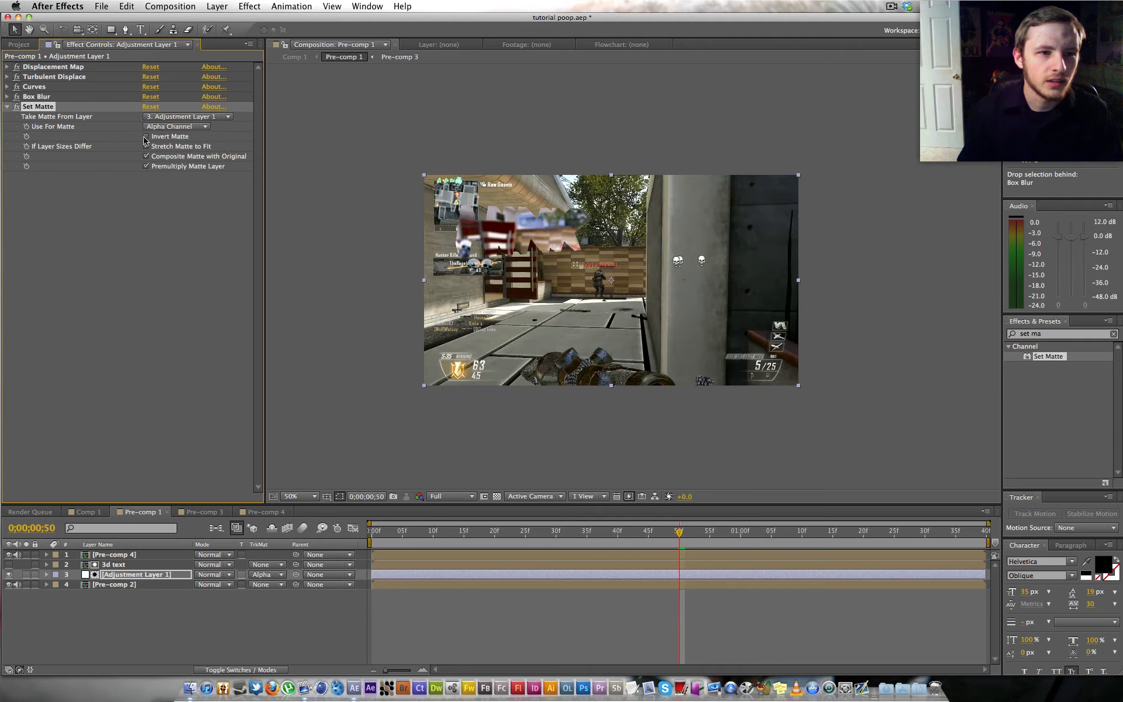
{"action": "left_click", "coordinate": [185, 128]}
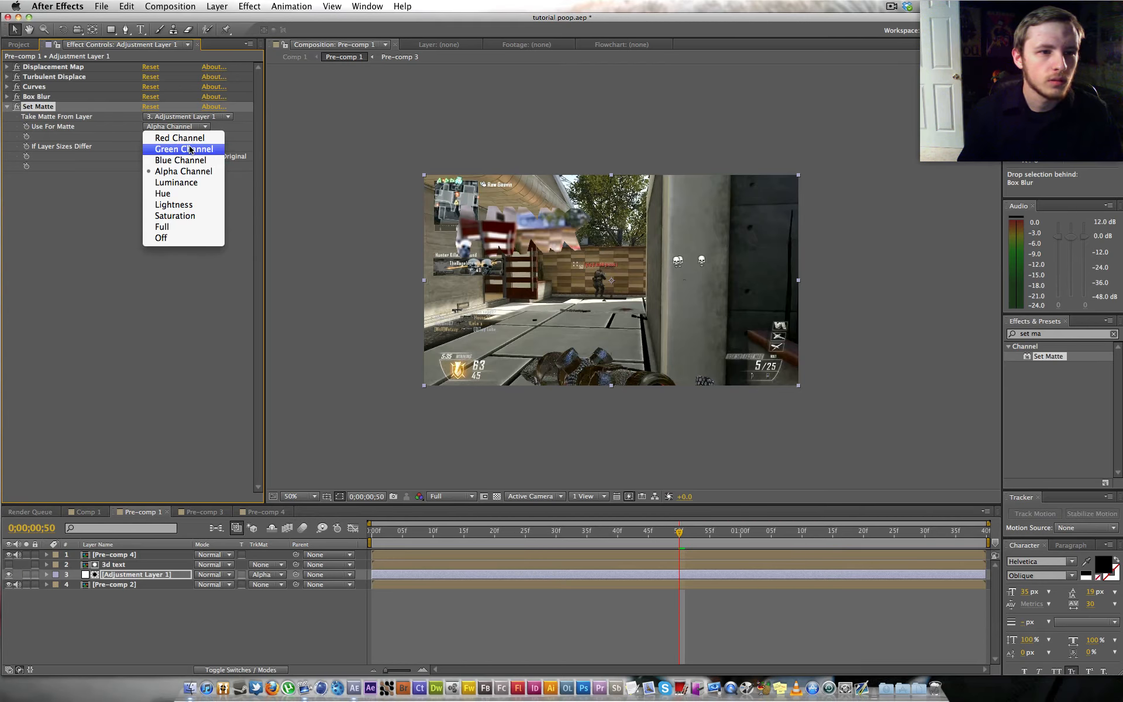
{"action": "left_click", "coordinate": [184, 119]}
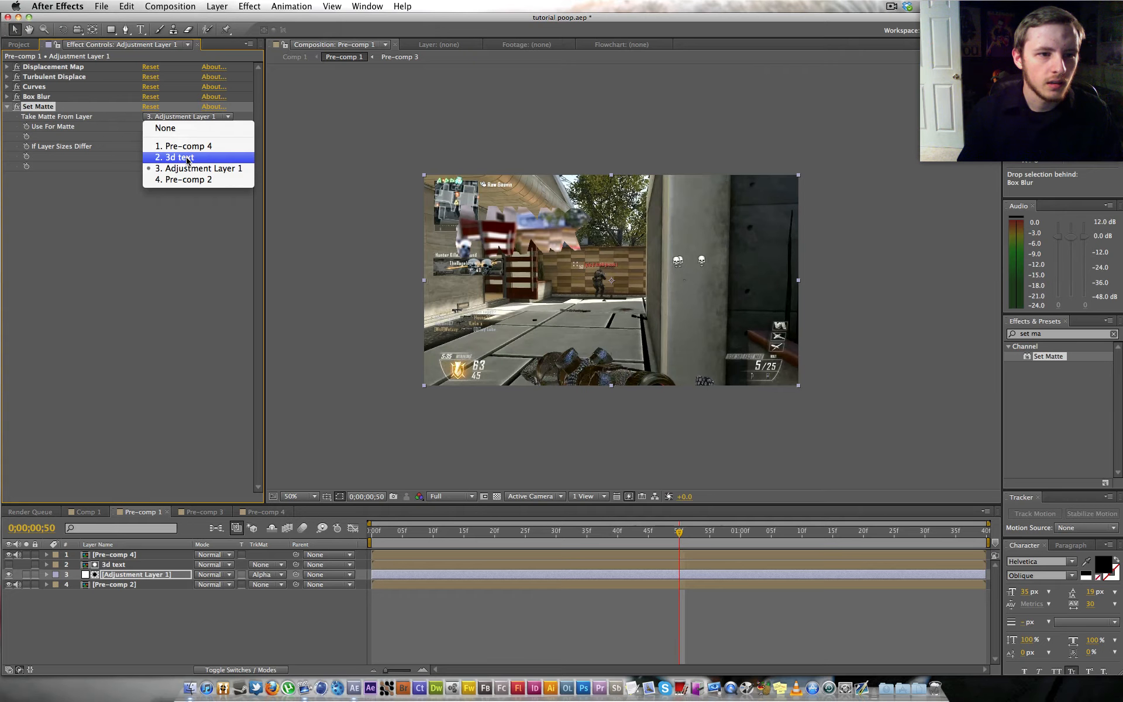
{"action": "left_click", "coordinate": [187, 158]}
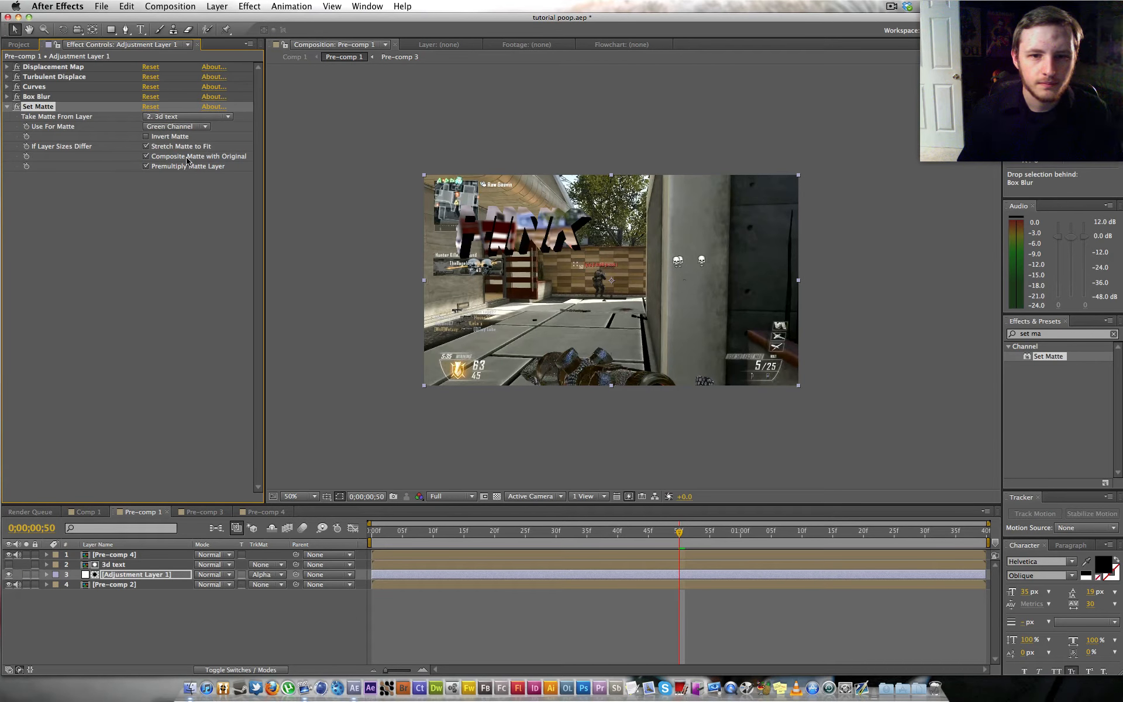
{"action": "left_click", "coordinate": [147, 147]}
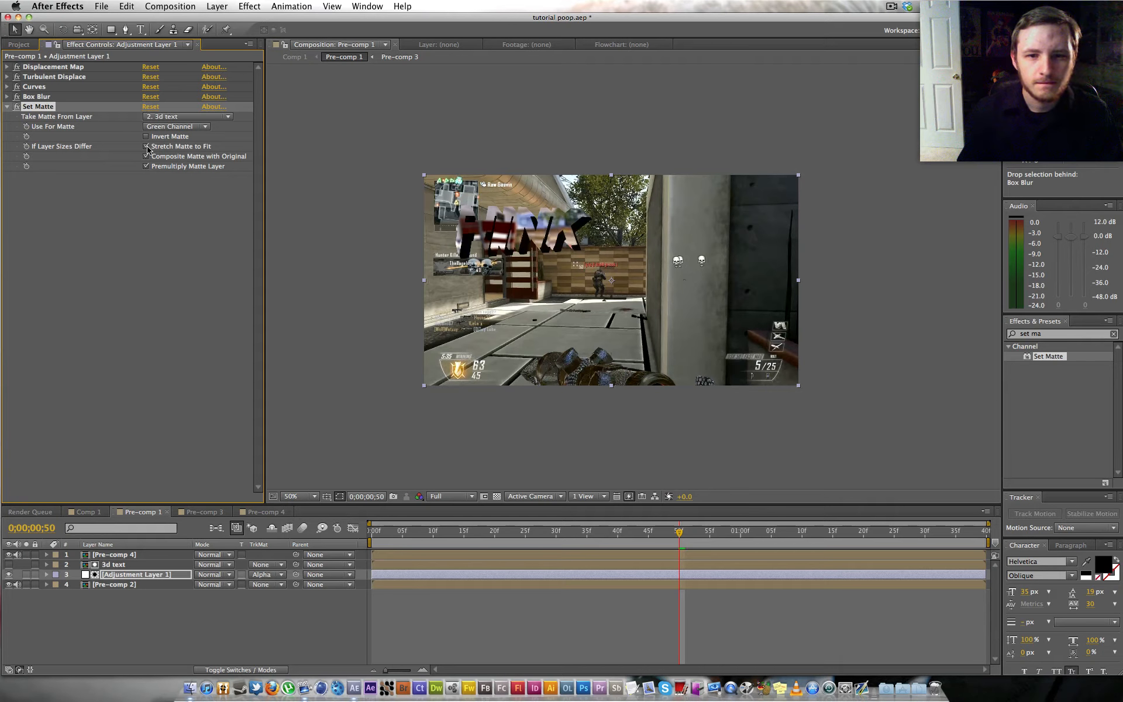
- Hide Pre-comp 4 and disable Displacement Map, Turbulent Displace, Curves and Box Blur on Adjustment Layer 1
{"action": "left_click", "coordinate": [8, 559]}
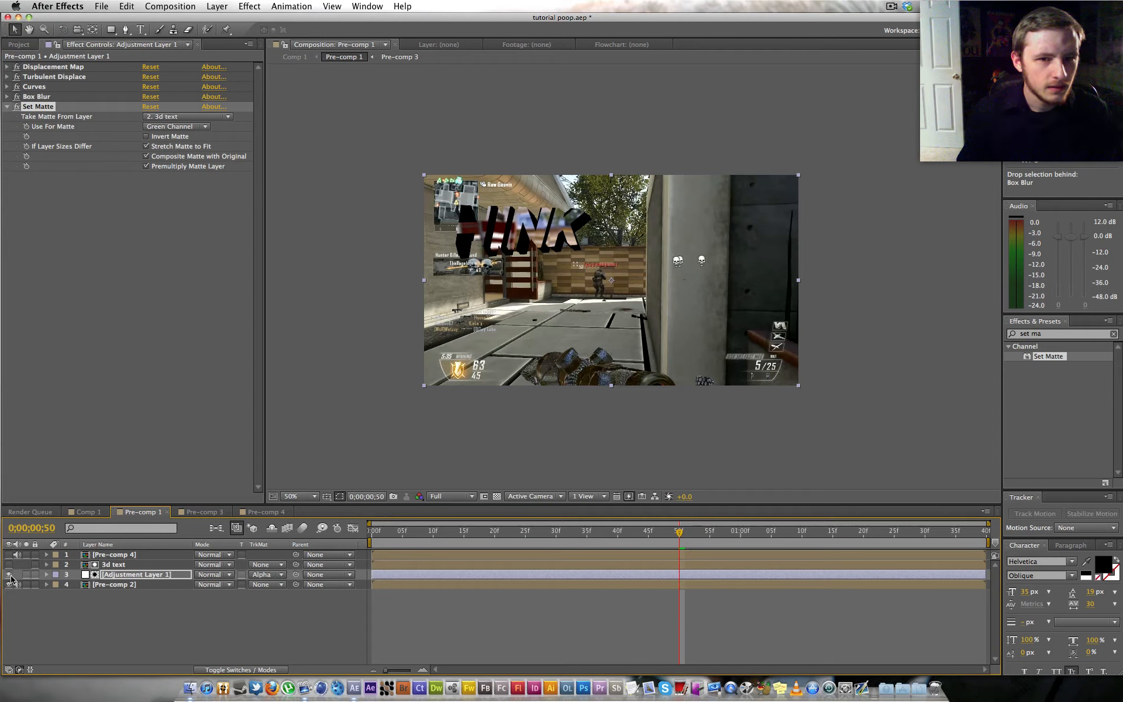
{"action": "left_click_drag", "start_coordinate": [20, 99], "coordinate": [19, 61]}
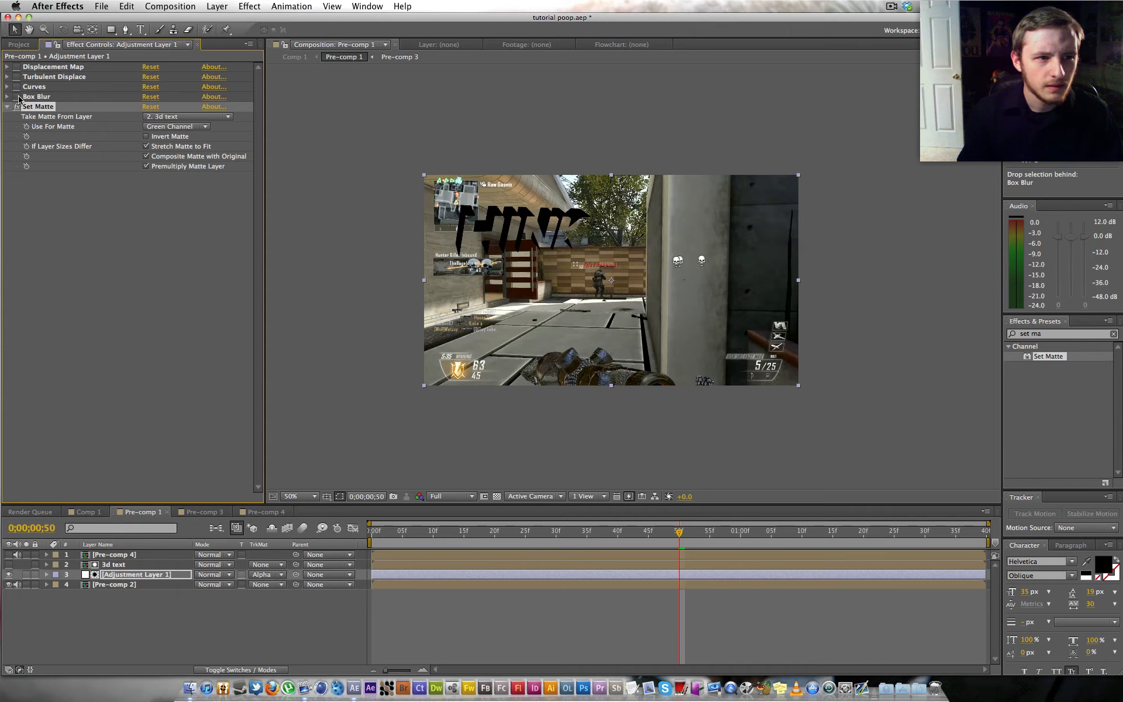
{"action": "left_click", "coordinate": [18, 97]}
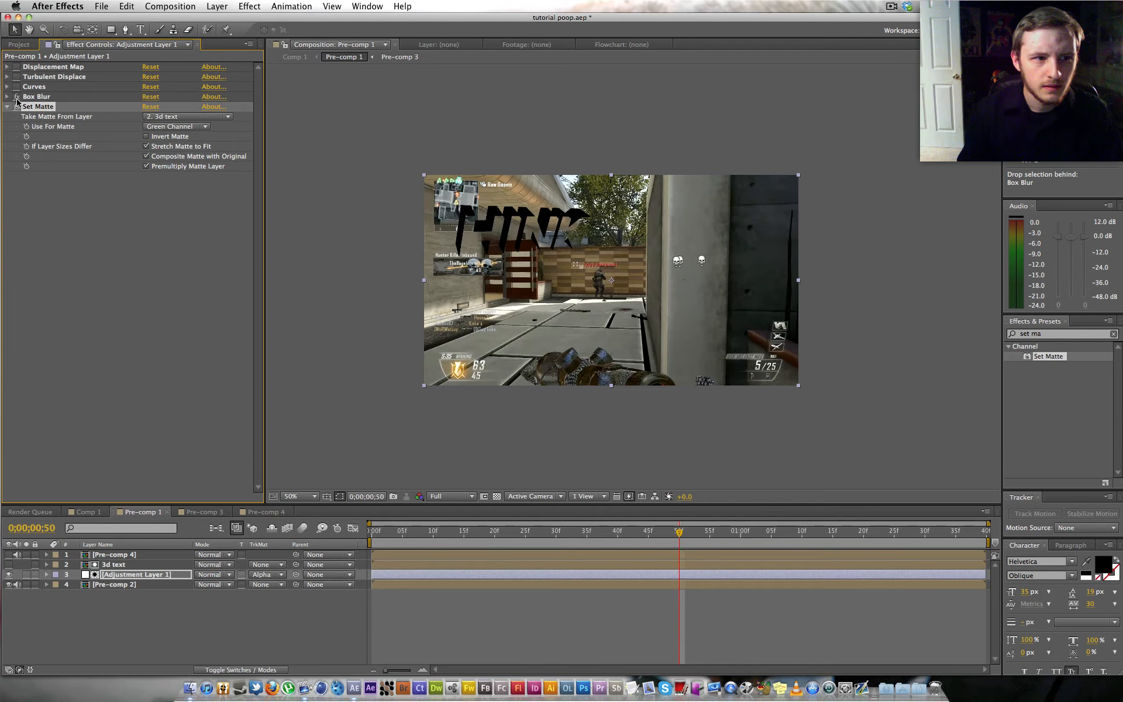
{"action": "left_click", "coordinate": [16, 88]}
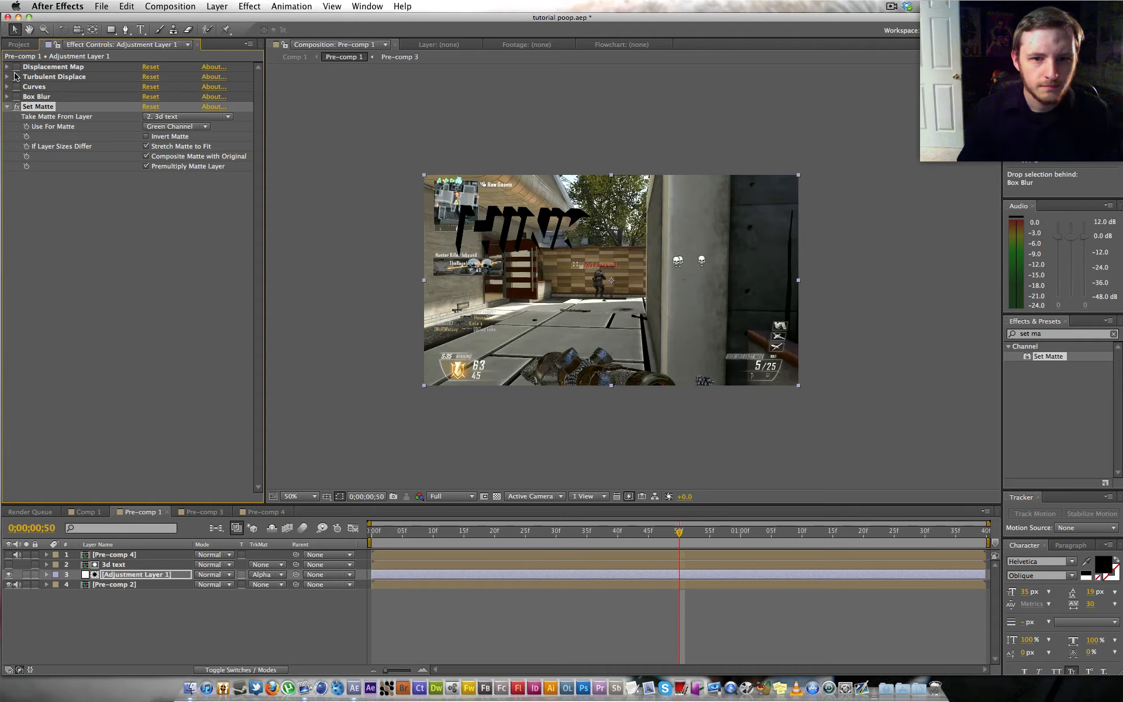
- Switch the Displacement Map effect on and off repeatedly to compare its influence on the matted text faces
{"action": "left_click", "coordinate": [16, 67]}
{"action": "left_click", "coordinate": [16, 67]}
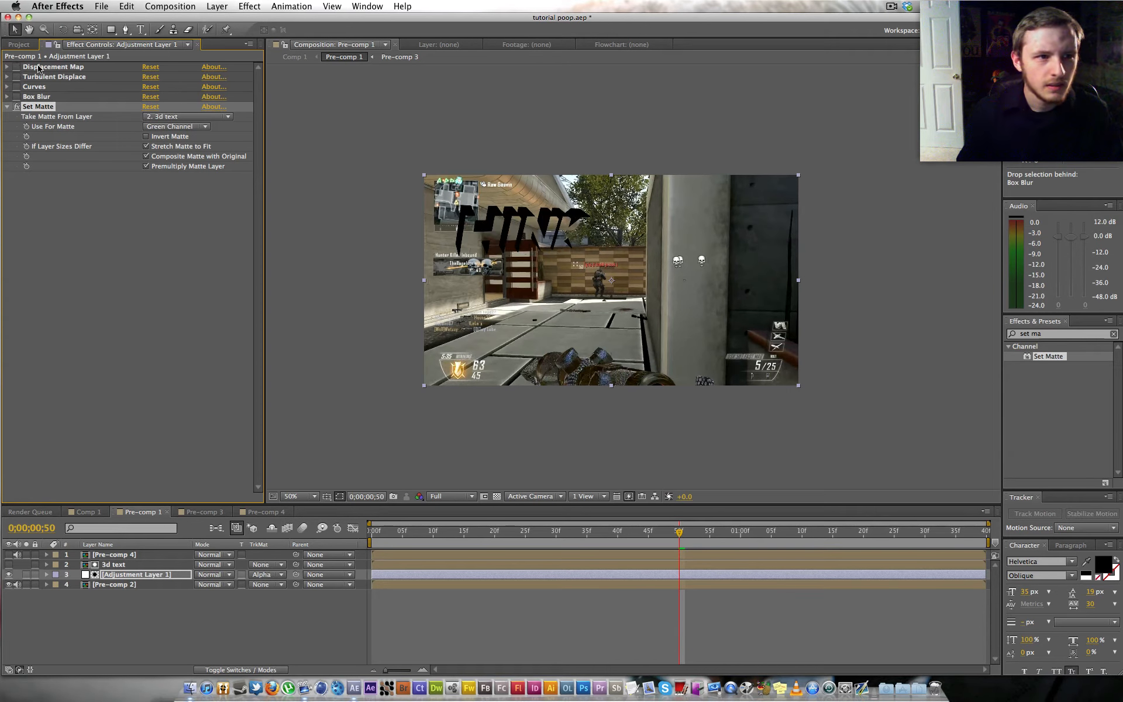
{"action": "left_click", "coordinate": [38, 66]}
{"action": "left_click", "coordinate": [17, 67]}
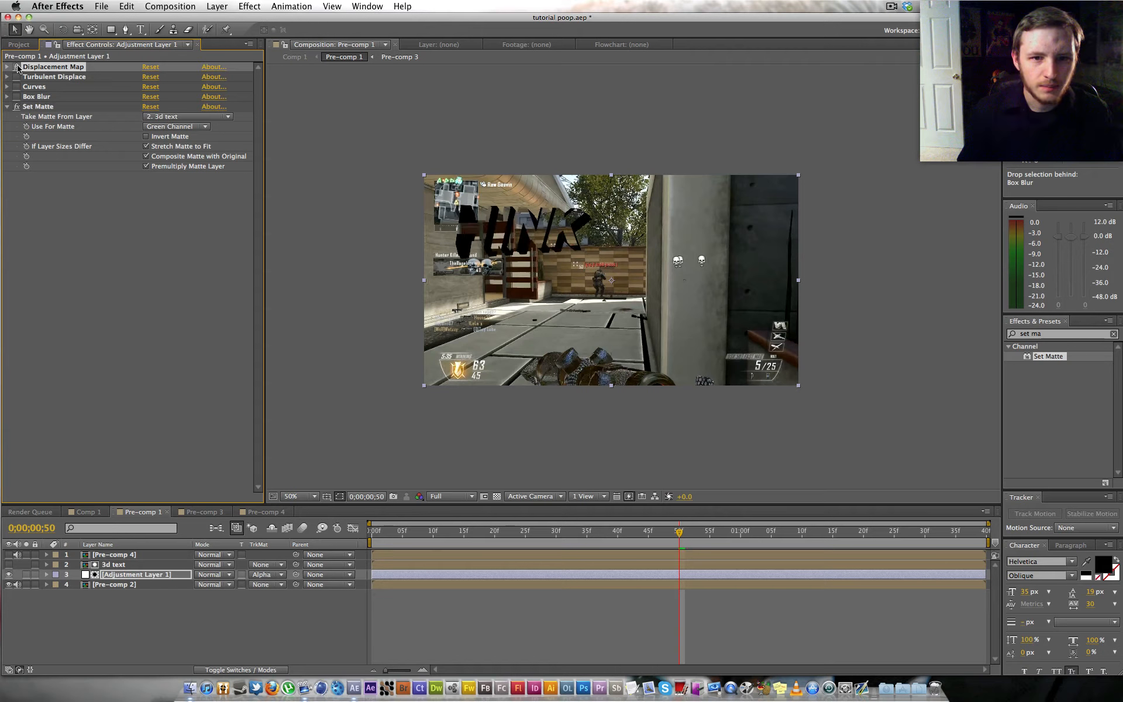
{"action": "left_click", "coordinate": [17, 67]}
{"action": "left_click", "coordinate": [17, 67]}
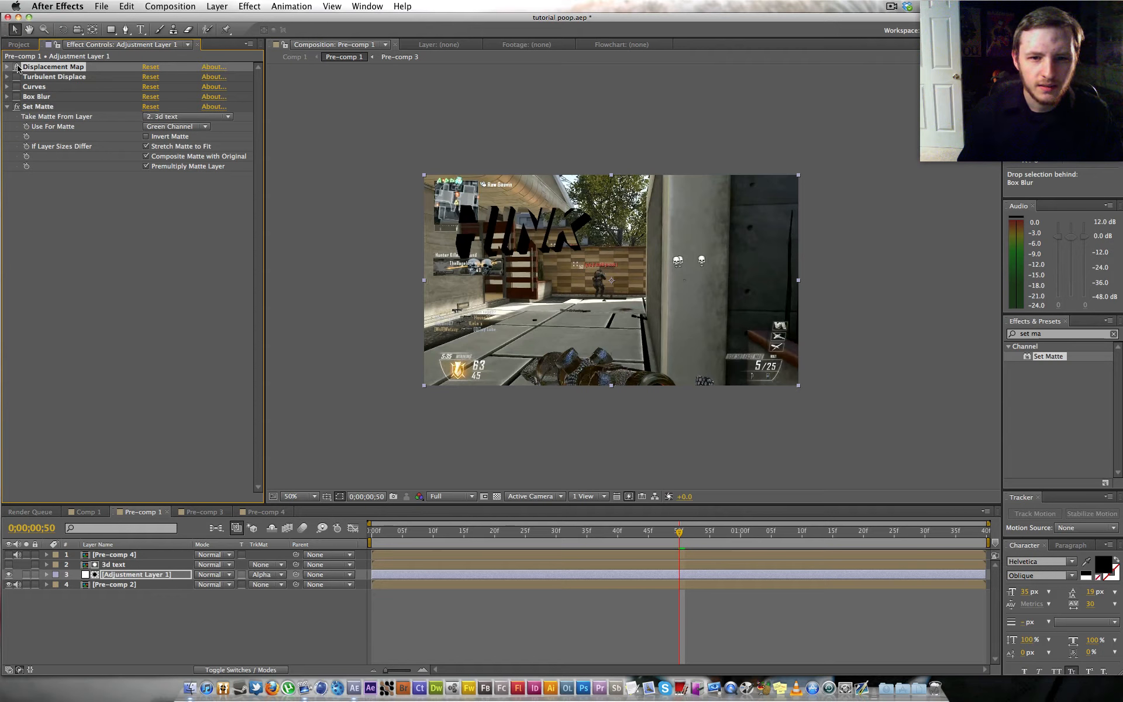
{"action": "left_click", "coordinate": [17, 68]}
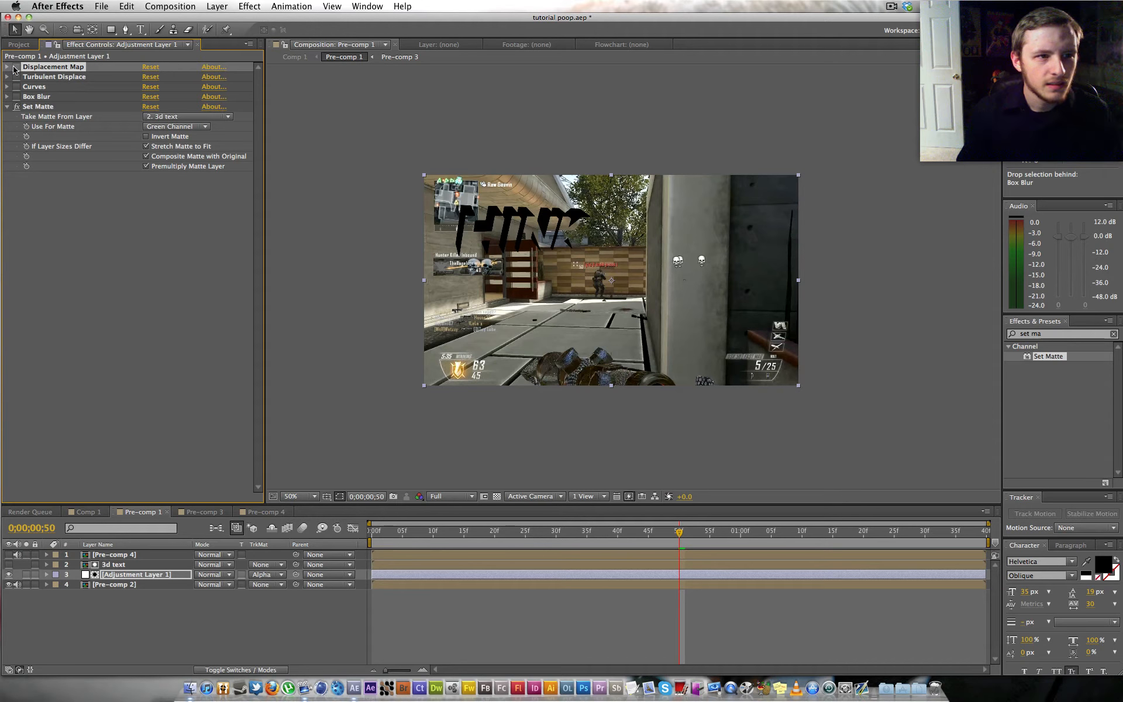
- Expand the Displacement Map settings and set the Displacement Map Layer to Pre-comp 2
{"action": "left_click", "coordinate": [3, 69]}
{"action": "left_click", "coordinate": [4, 68]}
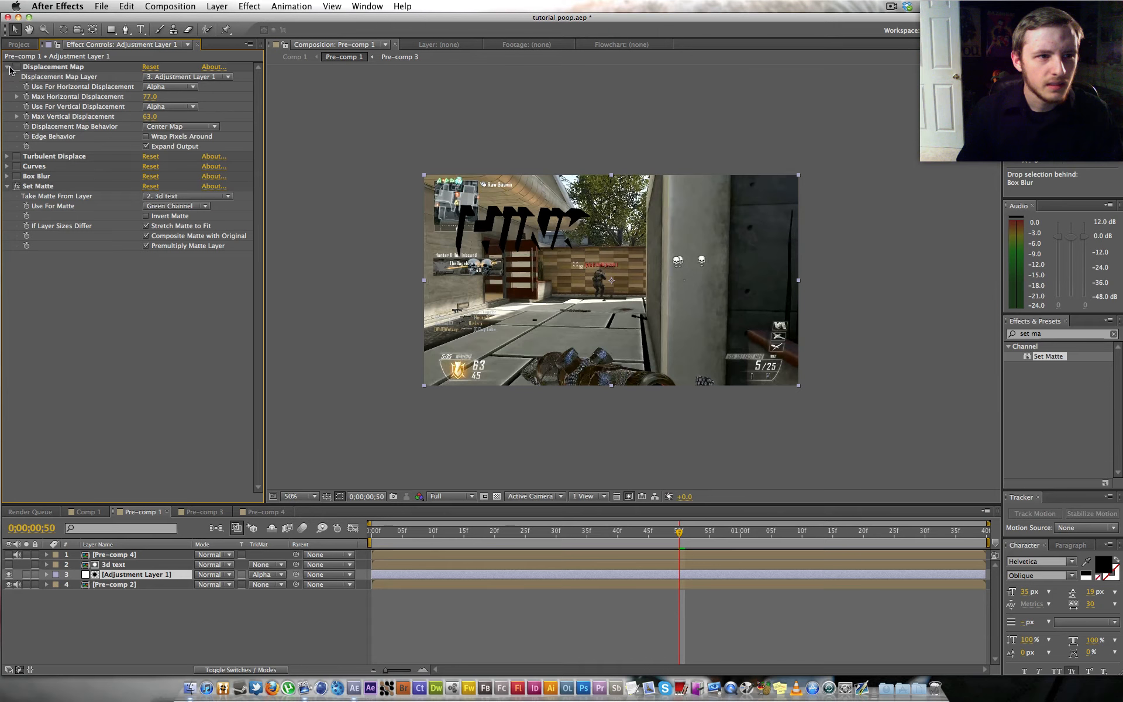
{"action": "left_click", "coordinate": [168, 77]}
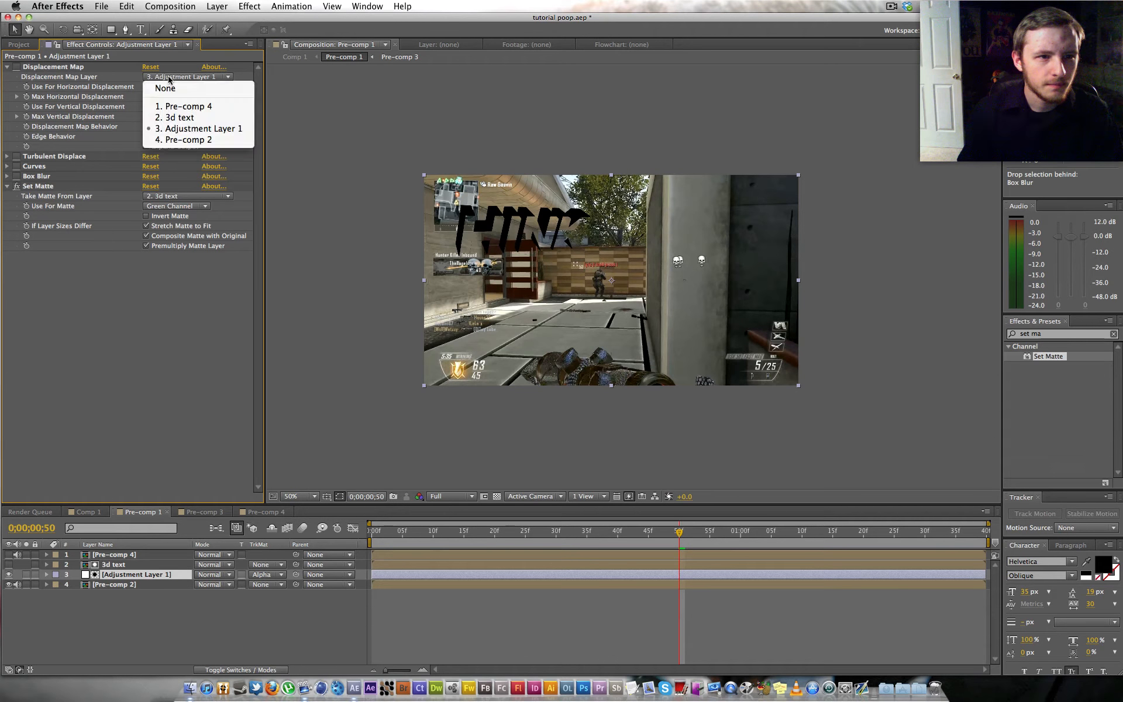
{"action": "left_click", "coordinate": [196, 140]}
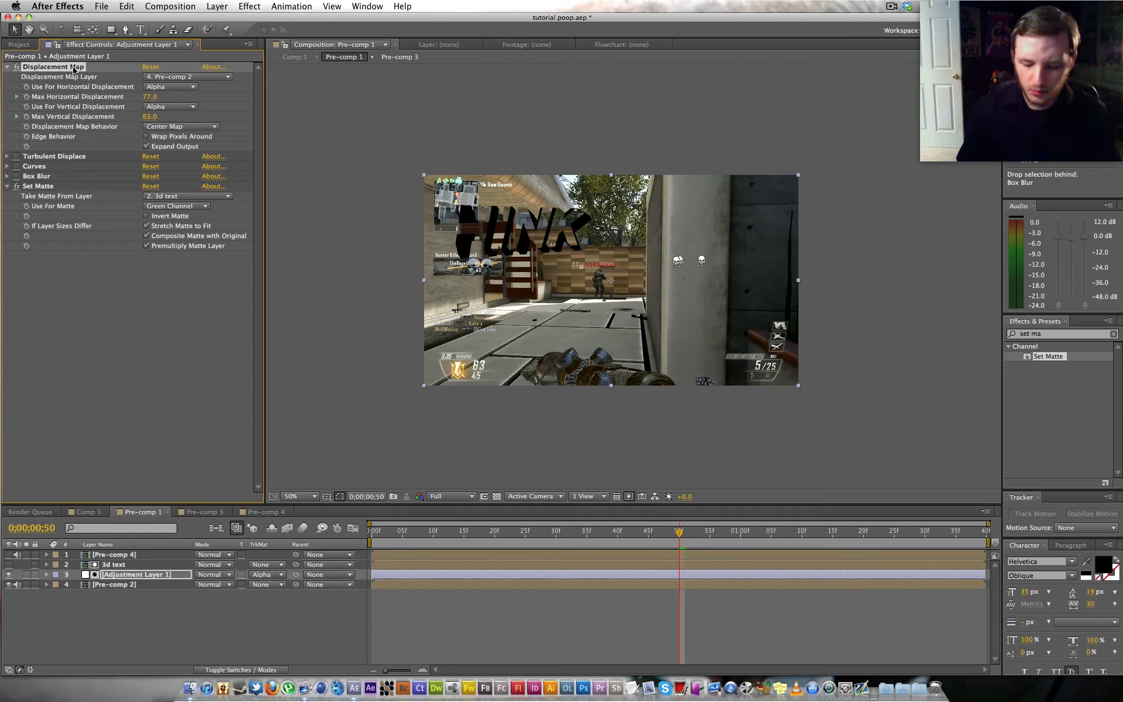
- Delete the Displacement Map from Adjustment Layer 1 and turn its remaining effects and the Pre-comp 4 layer back on
{"action": "key", "text": "Delete"}
{"action": "left_click_drag", "start_coordinate": [17, 67], "coordinate": [21, 82]}
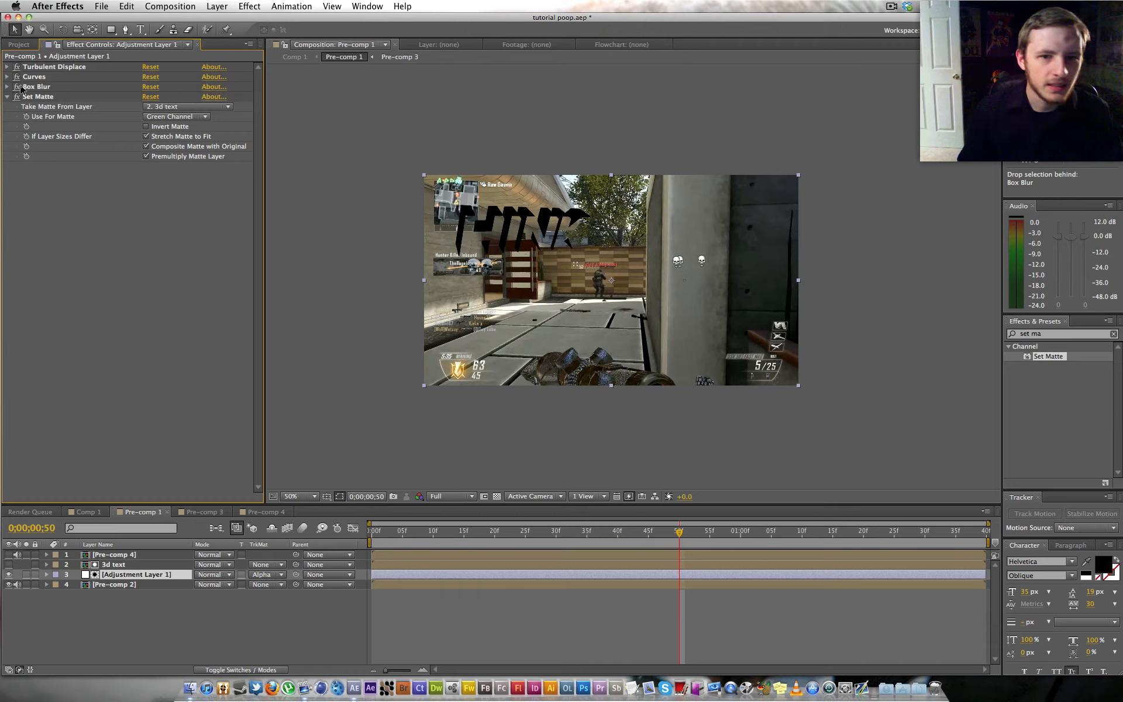
{"action": "left_click", "coordinate": [7, 555]}
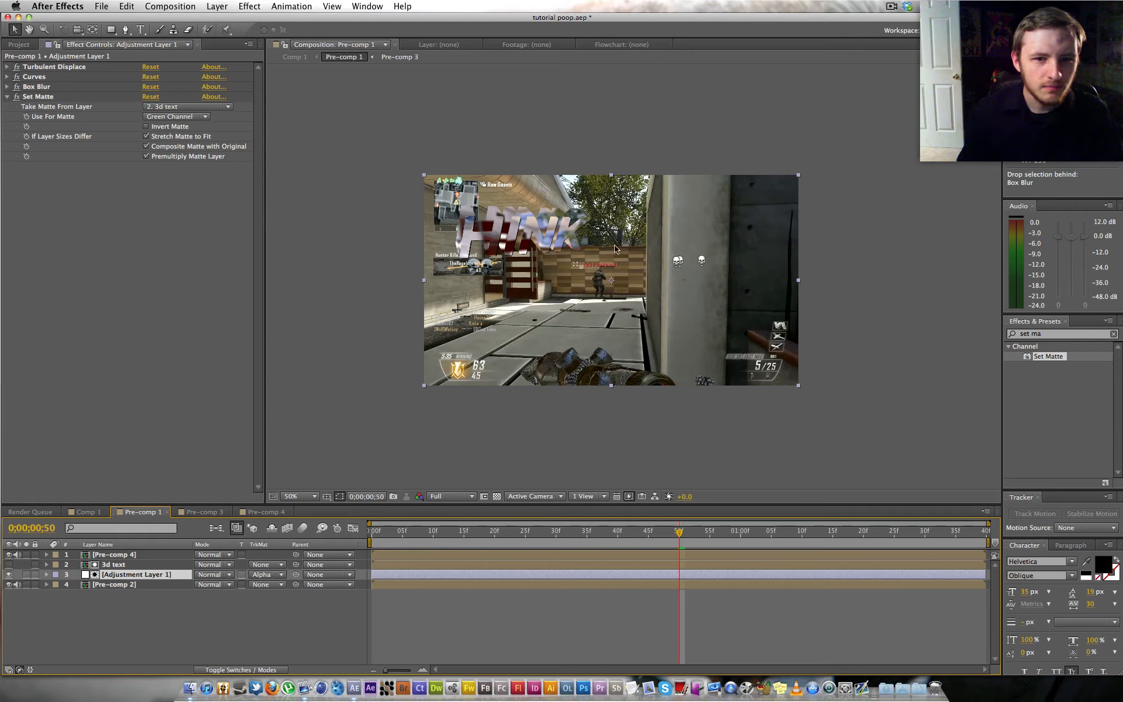
- Turn off Stretch Matte to Fit in Adjustment Layer 1's Set Matte effect
{"action": "key", "text": "period"}
{"action": "key", "text": "period"}
{"action": "left_click_drag", "start_coordinate": [430, 199], "coordinate": [625, 312]}
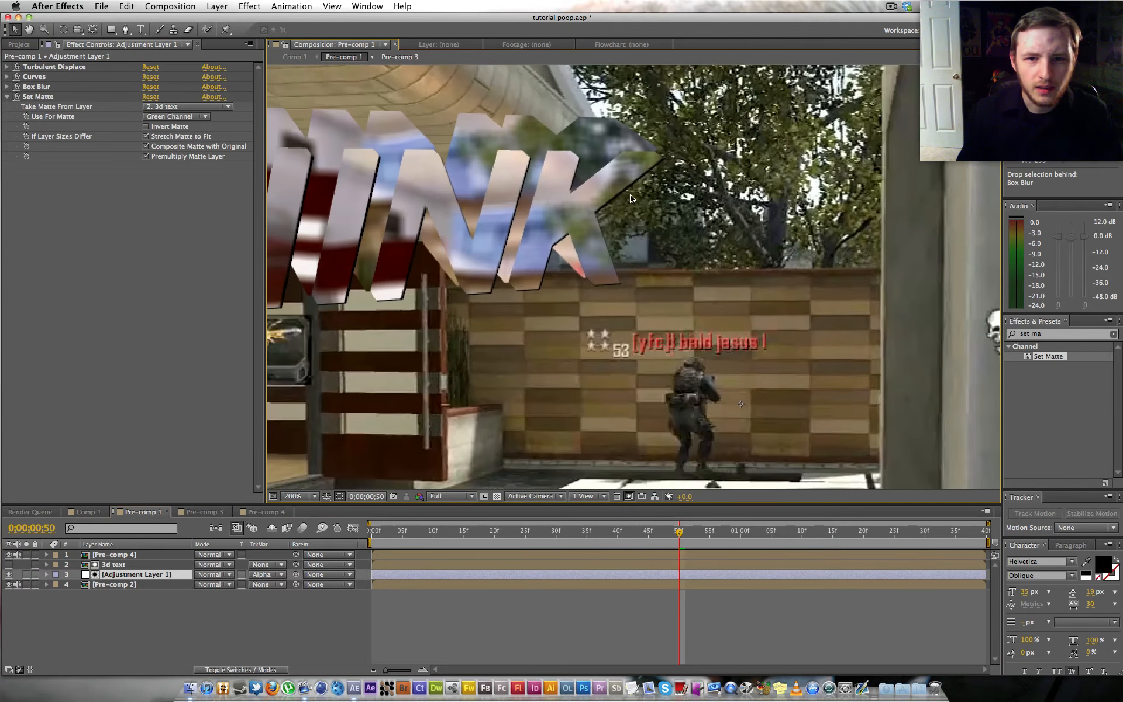
{"action": "left_click", "coordinate": [146, 137]}
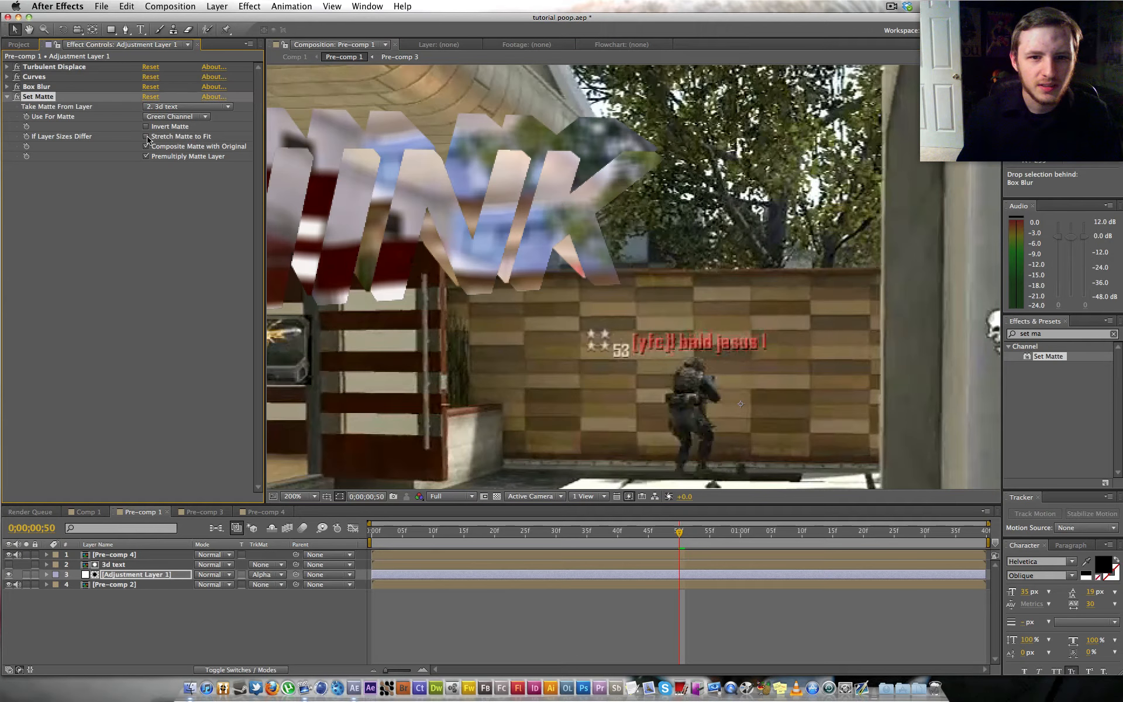
{"action": "left_click", "coordinate": [146, 137]}
{"action": "left_click", "coordinate": [146, 137]}
{"action": "scroll", "coordinate": [597, 226], "scroll_direction": "down", "scroll_amount": 1}
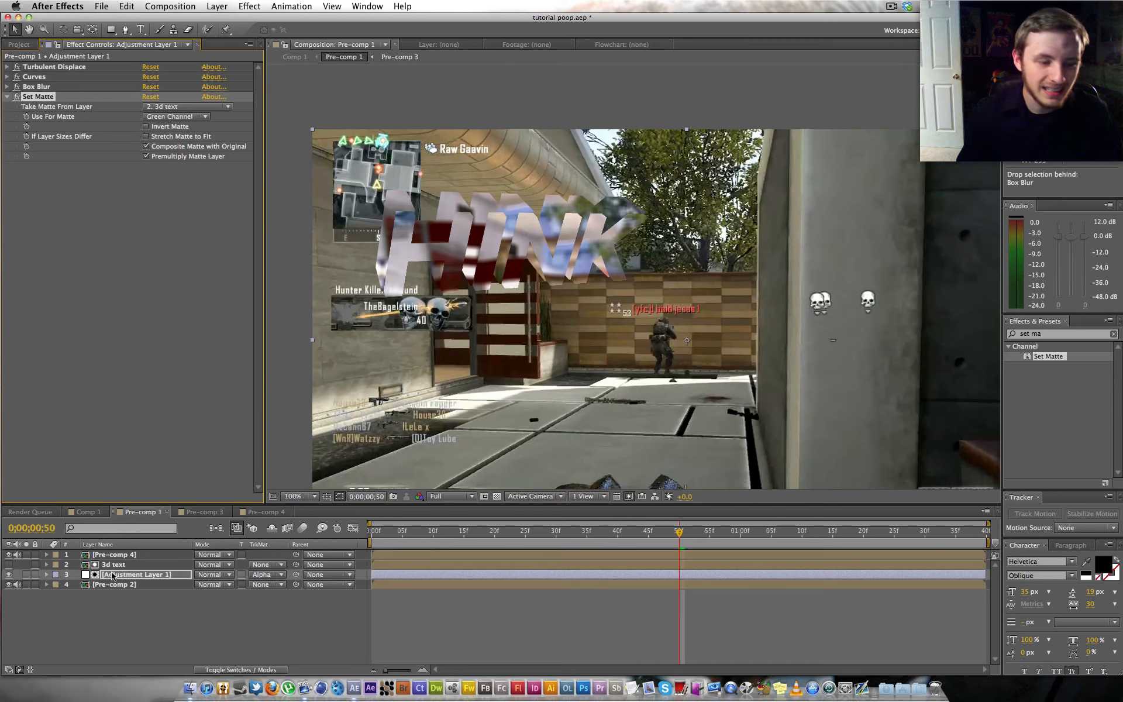
- Reset the Blue channel of Adjustment Layer 1's Curves to a straight line and check the RGB and Red channel curves
{"action": "left_click", "coordinate": [8, 97]}
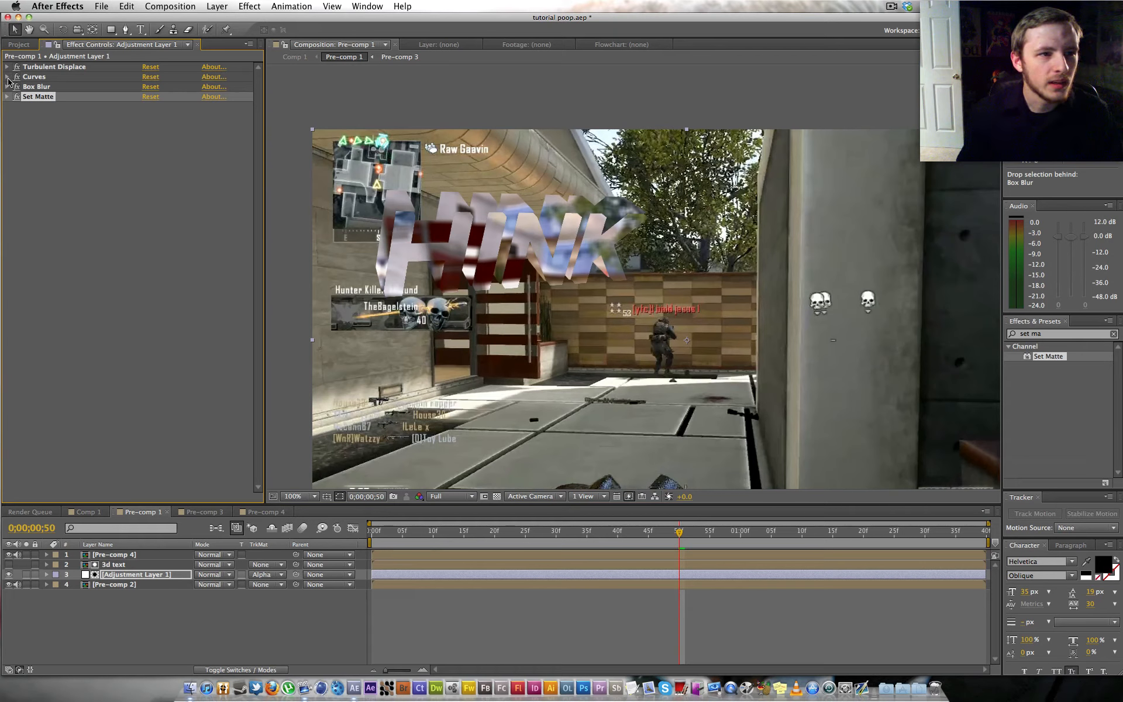
{"action": "left_click", "coordinate": [7, 77]}
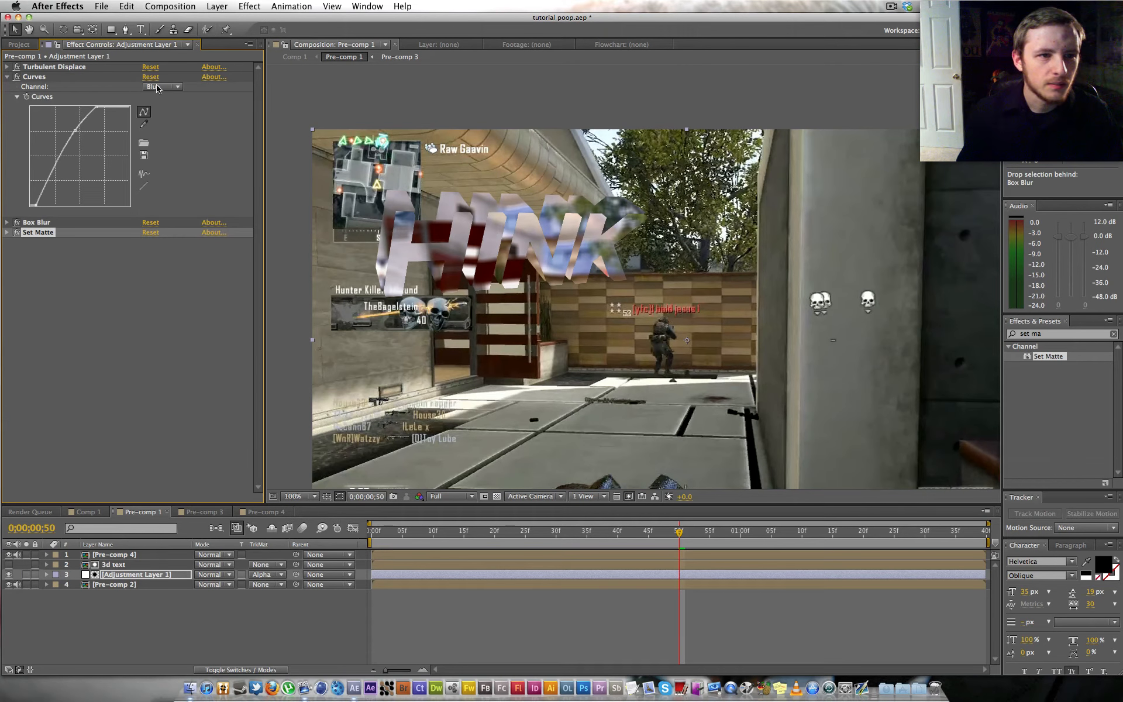
{"action": "left_click", "coordinate": [143, 186]}
{"action": "left_click", "coordinate": [171, 88]}
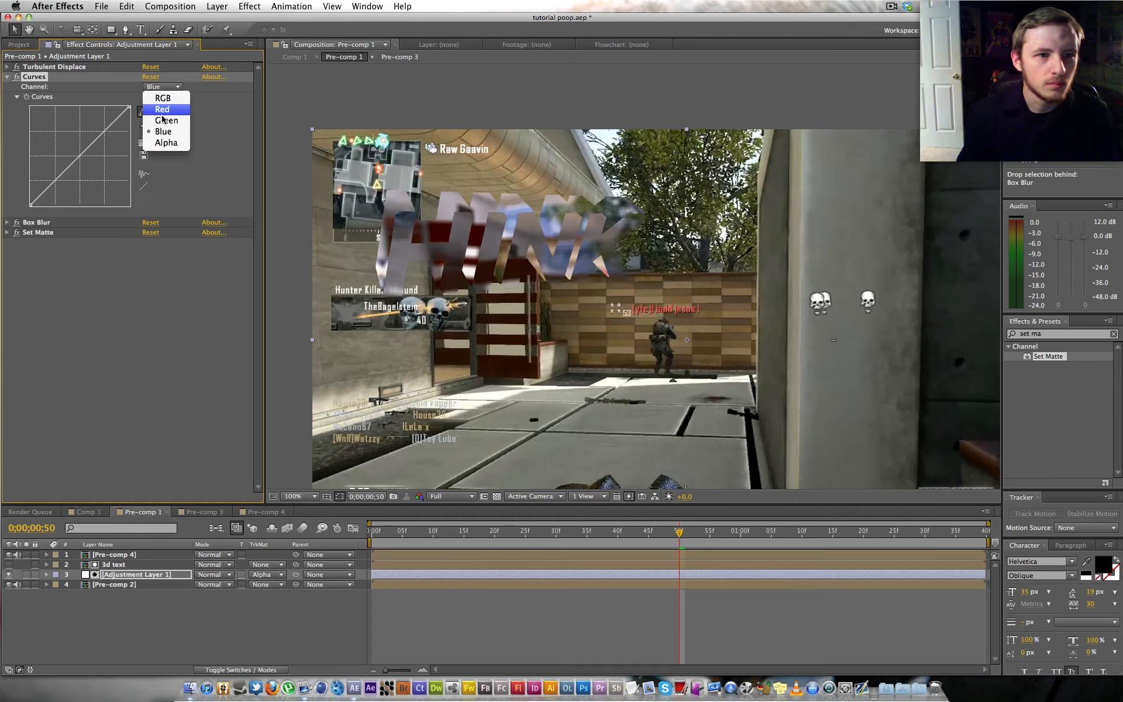
{"action": "left_click", "coordinate": [158, 102]}
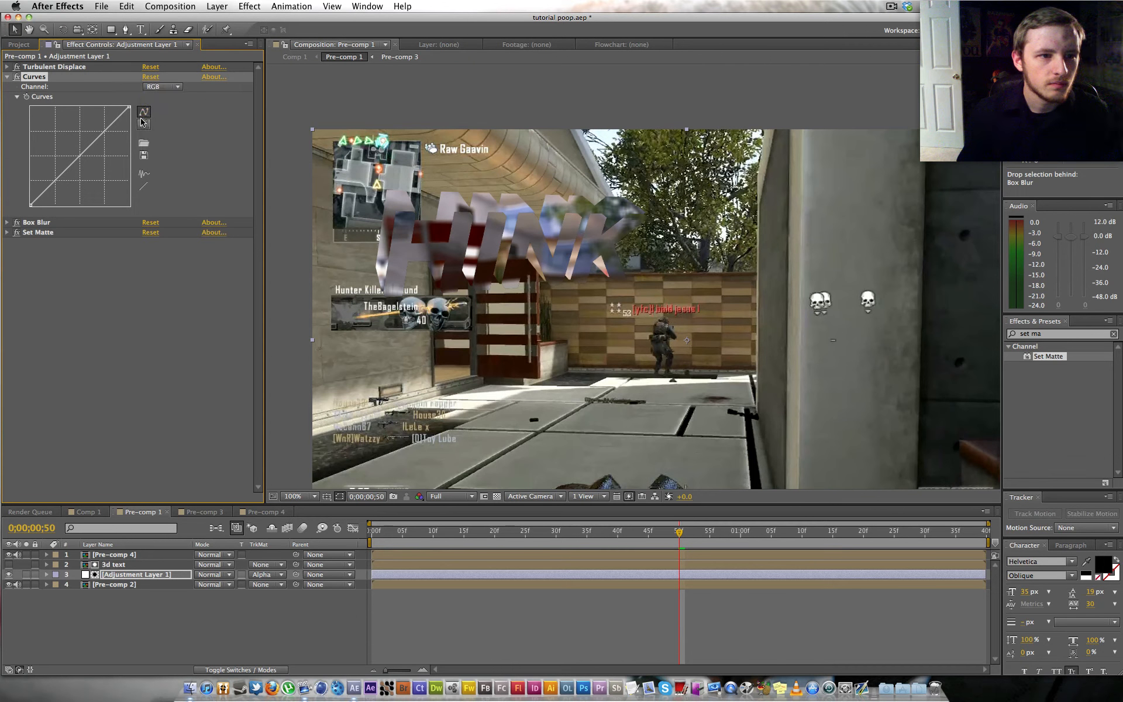
{"action": "left_click", "coordinate": [154, 88]}
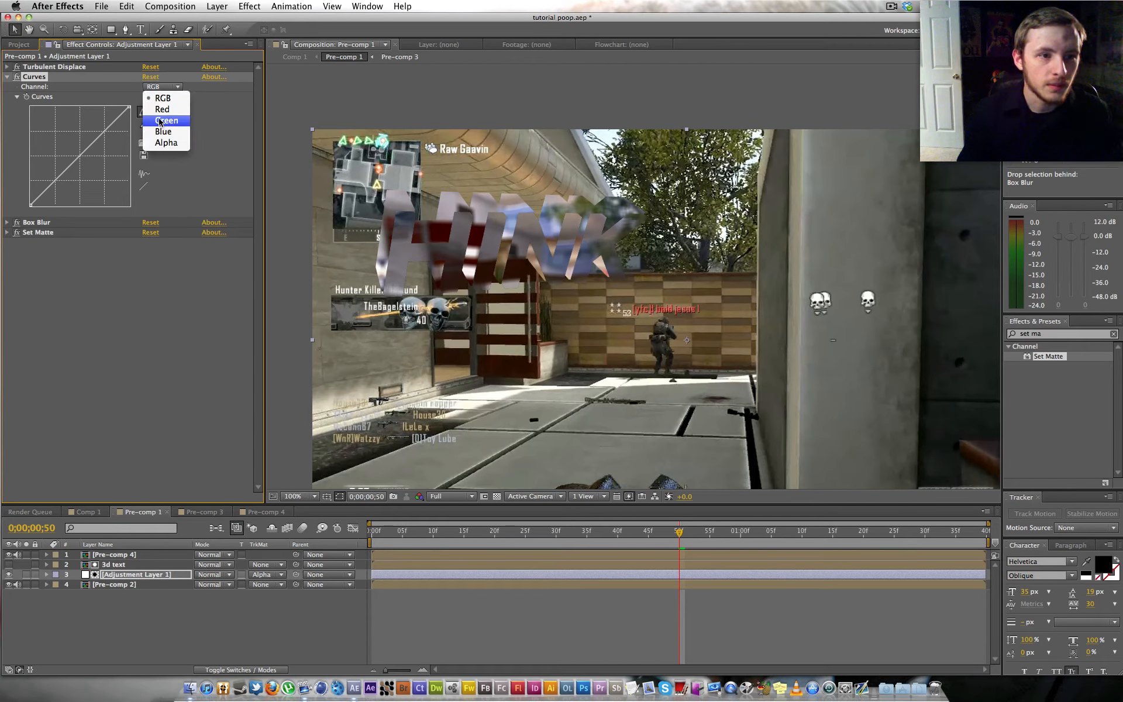
{"action": "left_click", "coordinate": [159, 107]}
{"action": "left_click", "coordinate": [156, 88]}
{"action": "left_click", "coordinate": [168, 127]}
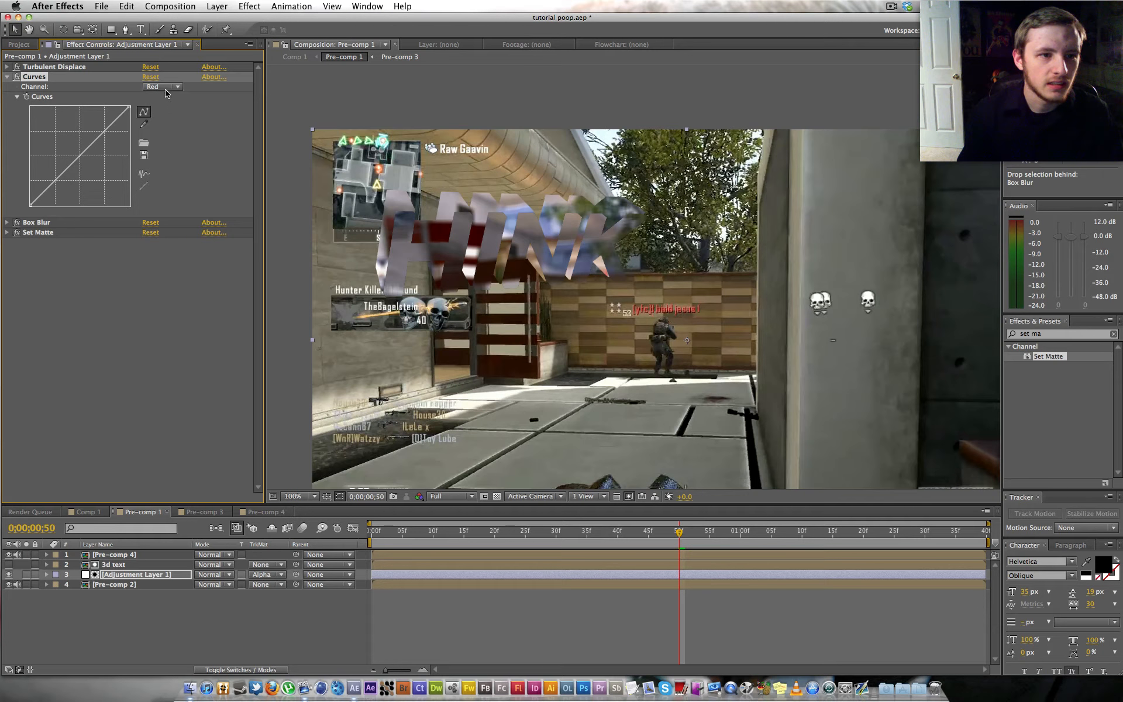
{"action": "left_click", "coordinate": [166, 89]}
{"action": "left_click", "coordinate": [164, 130]}
{"action": "left_click", "coordinate": [144, 187]}
- Brighten the RGB channel in Curves by moving the white point inward to about three quarters of the graph width
{"action": "left_click", "coordinate": [157, 88]}
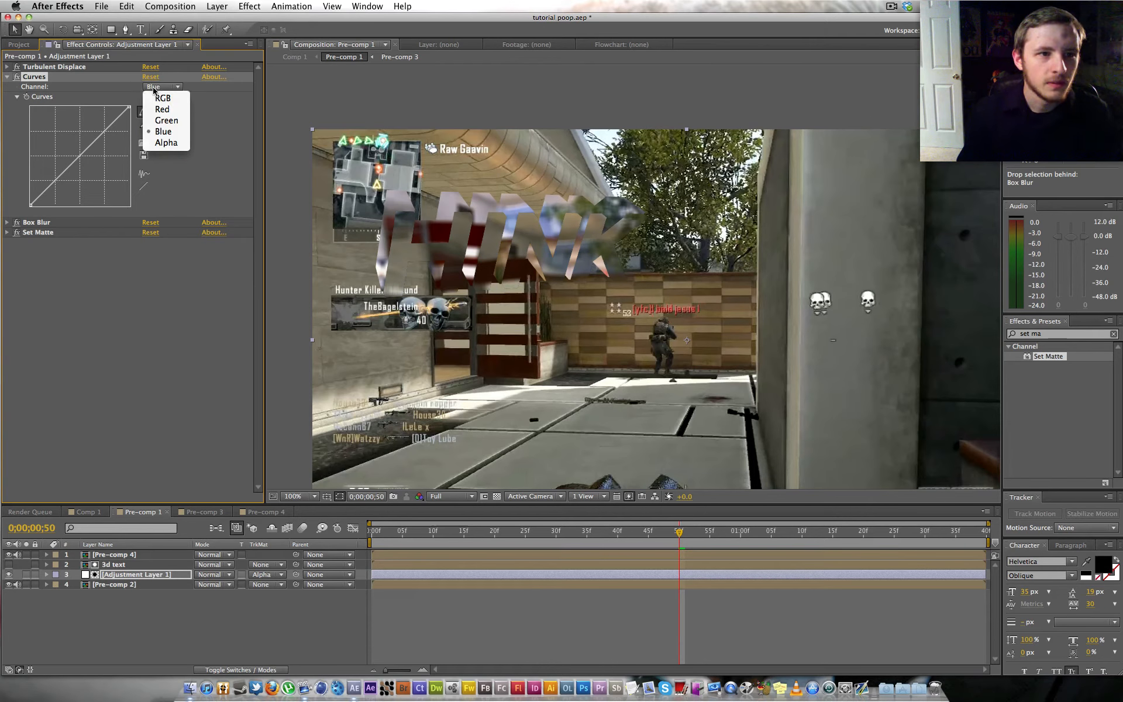
{"action": "left_click", "coordinate": [158, 97]}
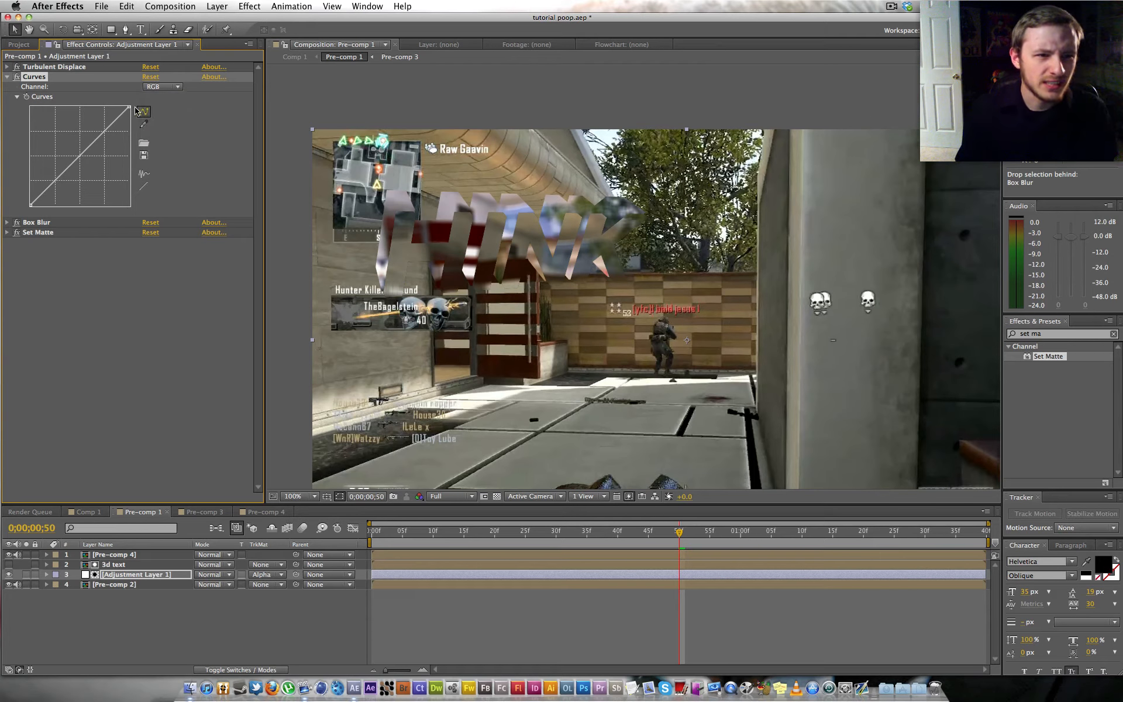
{"action": "left_click_drag", "start_coordinate": [103, 108], "coordinate": [90, 108]}
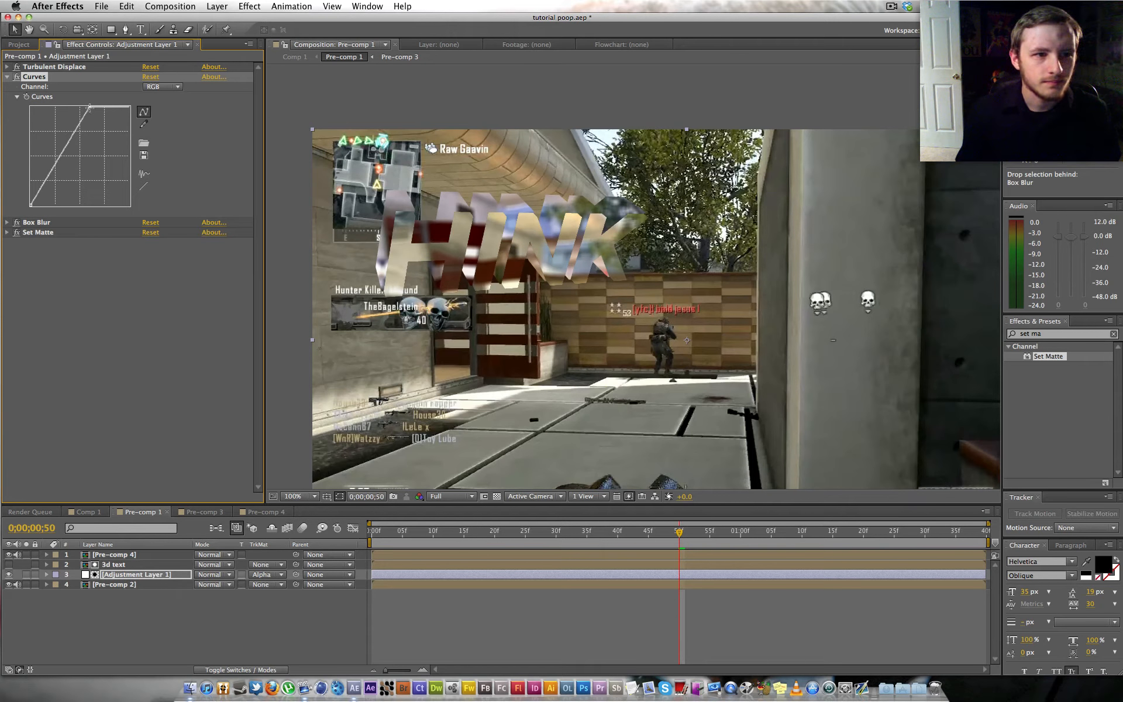
{"action": "left_click_drag", "start_coordinate": [90, 108], "coordinate": [102, 108]}
- Set the Box Blur radius on Adjustment Layer 1 to 1.0 and collapse the Curves settings
{"action": "left_click", "coordinate": [7, 223]}
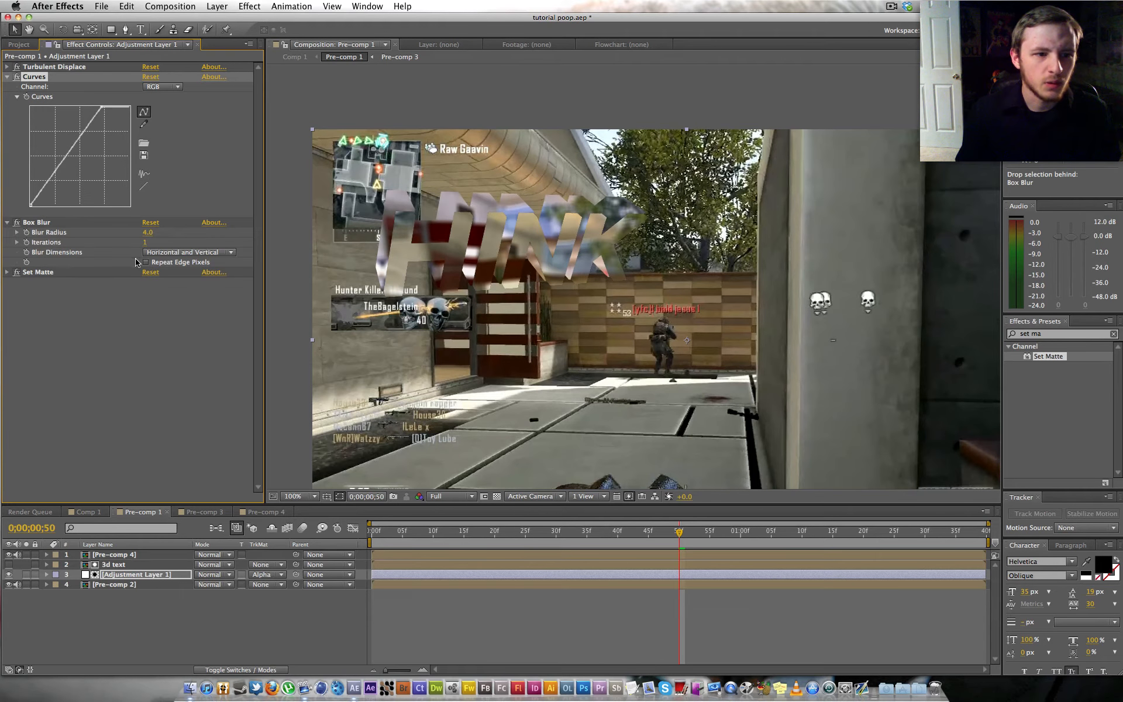
{"action": "left_click_drag", "start_coordinate": [147, 232], "coordinate": [141, 232]}
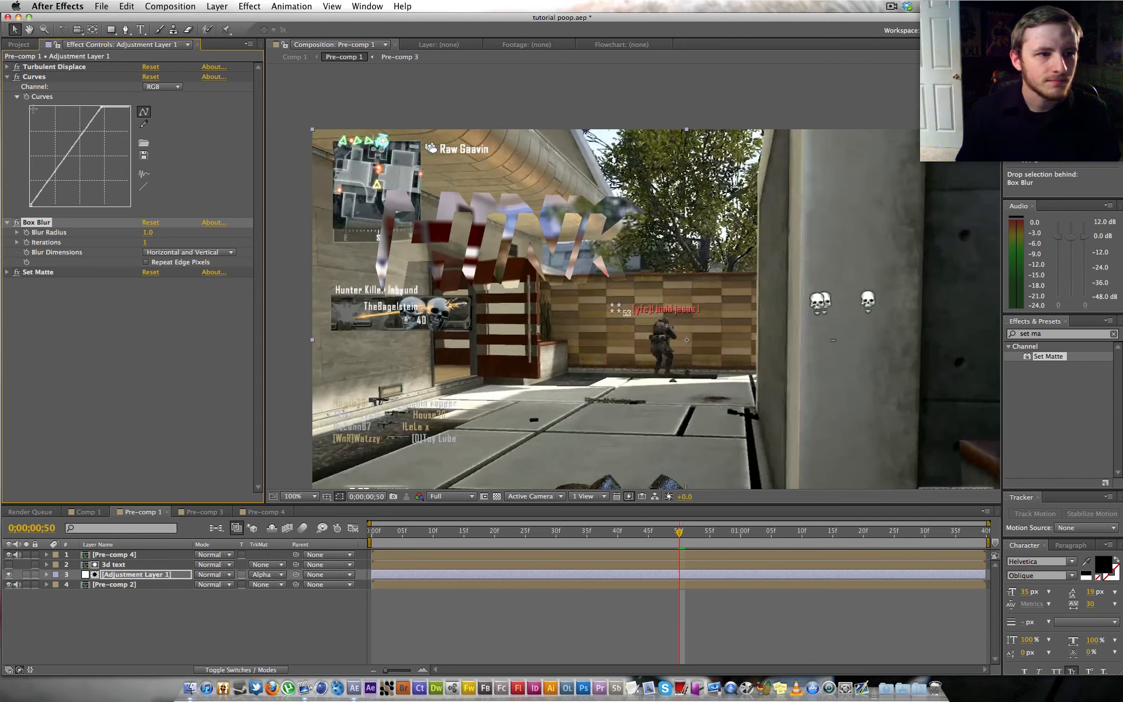
{"action": "left_click", "coordinate": [7, 77]}
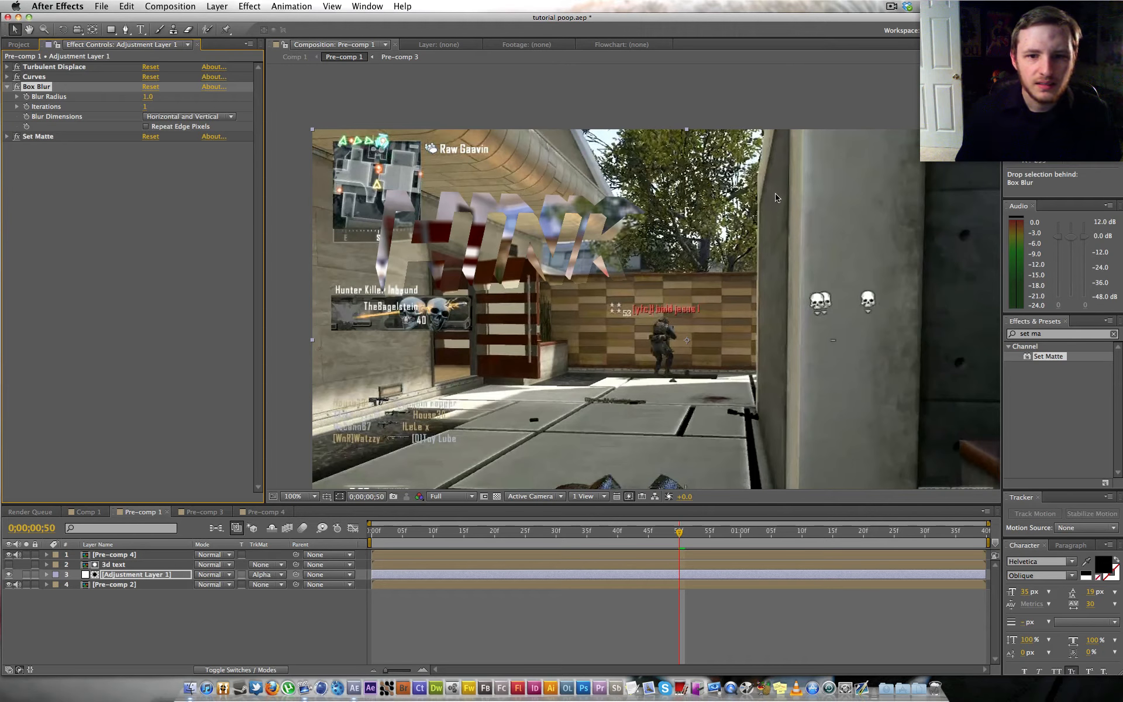
- Add a Displacement Map effect between Box Blur and Set Matte, and disable Turbulent Displace, Curves and Box Blur
{"action": "left_click", "coordinate": [1035, 336]}
{"action": "type", "text": "c"}
{"action": "type", "text": "isp"}
{"action": "left_click_drag", "start_coordinate": [1062, 386], "coordinate": [88, 129]}
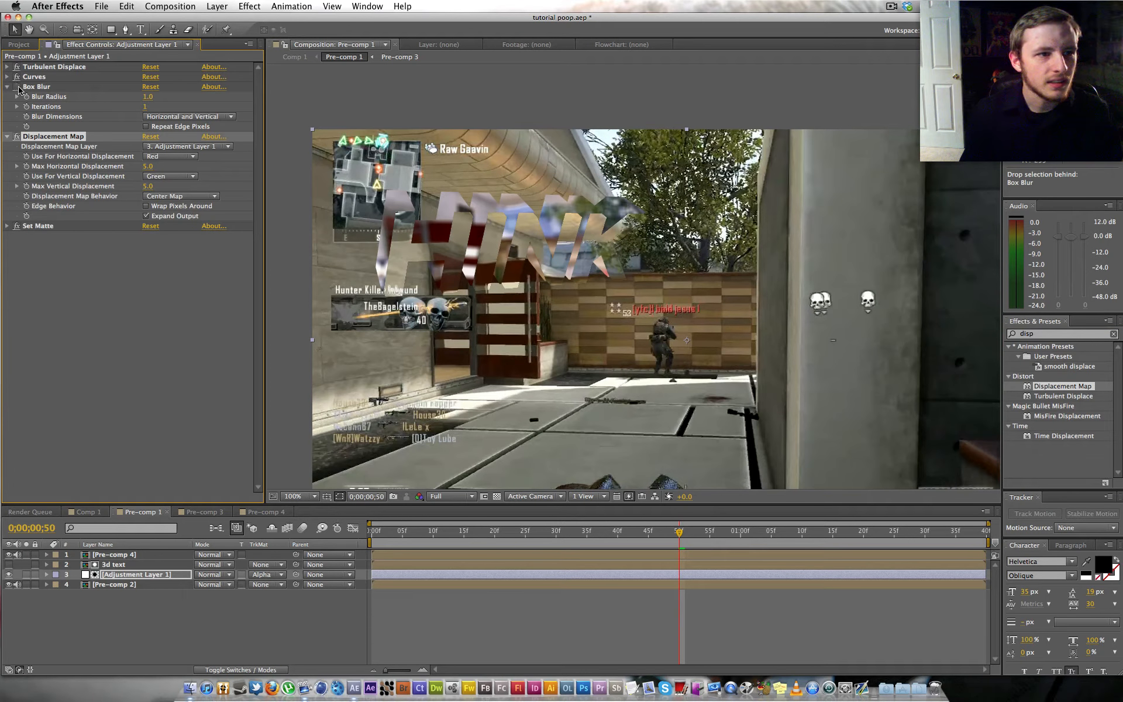
{"action": "left_click", "coordinate": [18, 86]}
- Use Alpha for both displacement directions, with Max Horizontal Displacement 37 and Max Vertical Displacement 32
{"action": "left_click", "coordinate": [168, 159]}
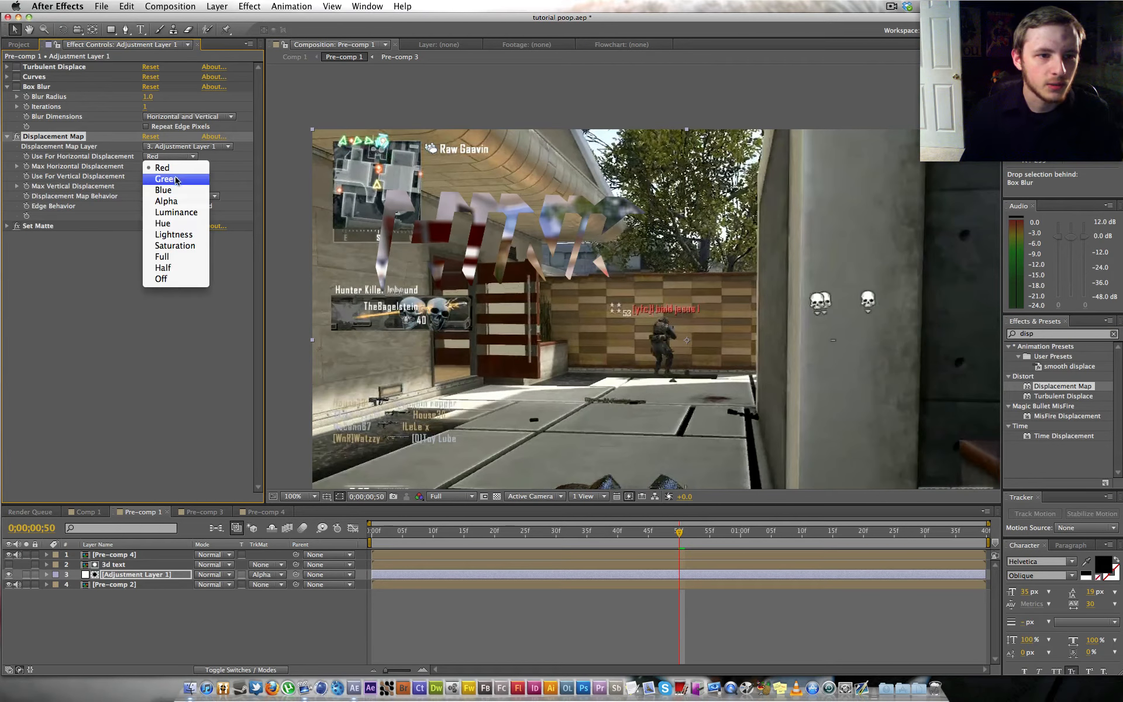
{"action": "left_click", "coordinate": [178, 202]}
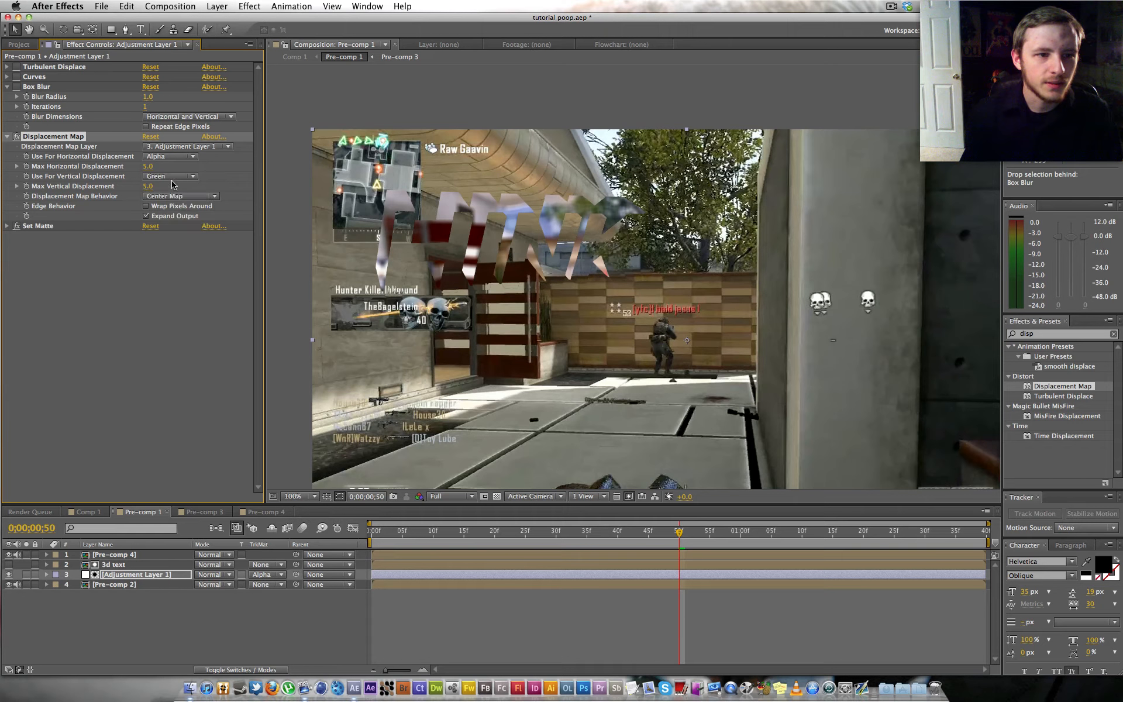
{"action": "left_click", "coordinate": [170, 176]}
{"action": "left_click", "coordinate": [180, 222]}
{"action": "left_click_drag", "start_coordinate": [148, 166], "coordinate": [176, 186]}
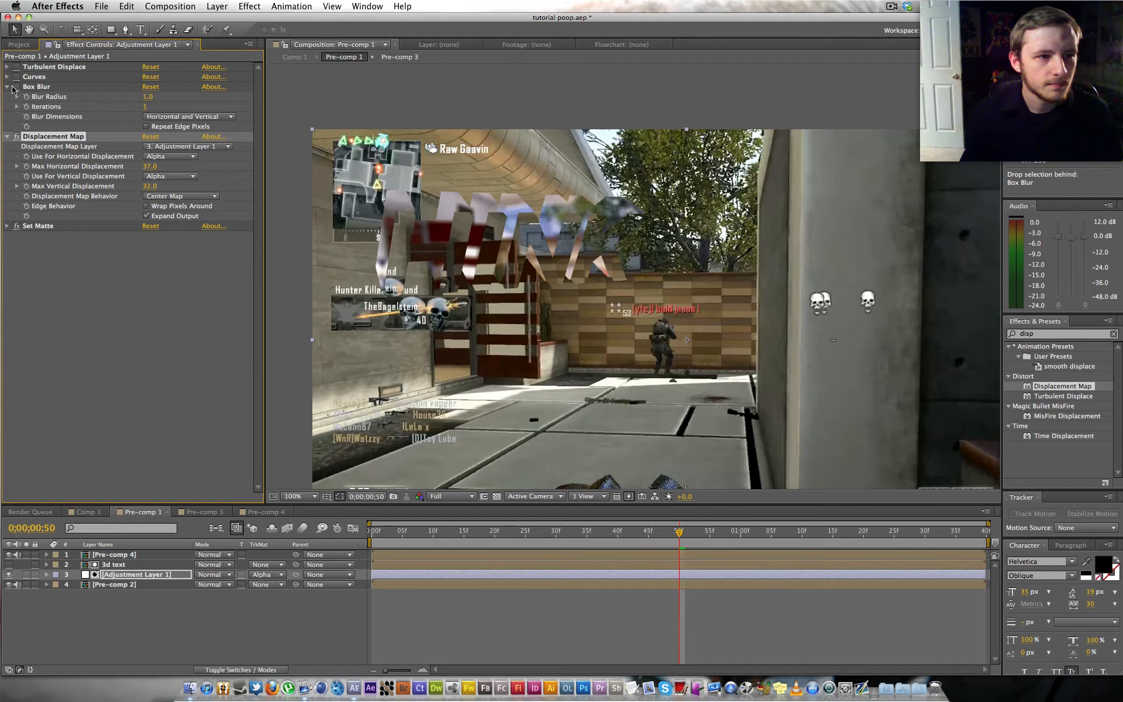
- Re-enable Curves and Turbulent Displace on Adjustment Layer 1 and delete its Box Blur effect
{"action": "left_click", "coordinate": [17, 77]}
{"action": "left_click", "coordinate": [17, 66]}
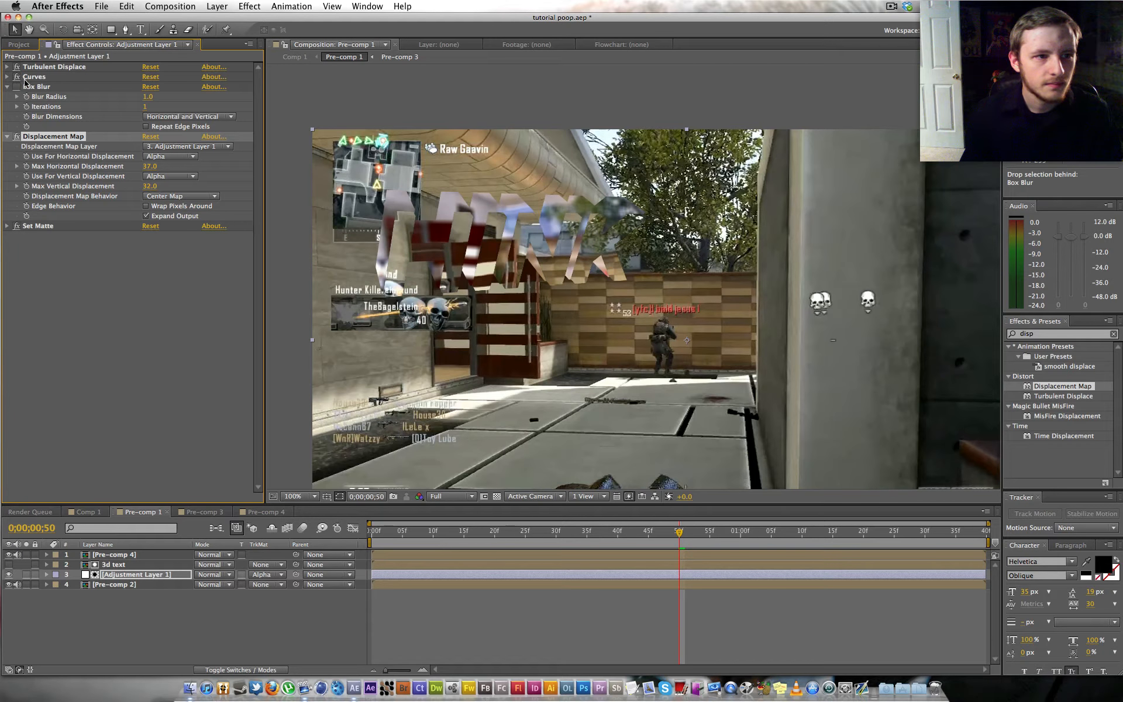
{"action": "left_click", "coordinate": [38, 88]}
{"action": "key", "text": "Delete"}
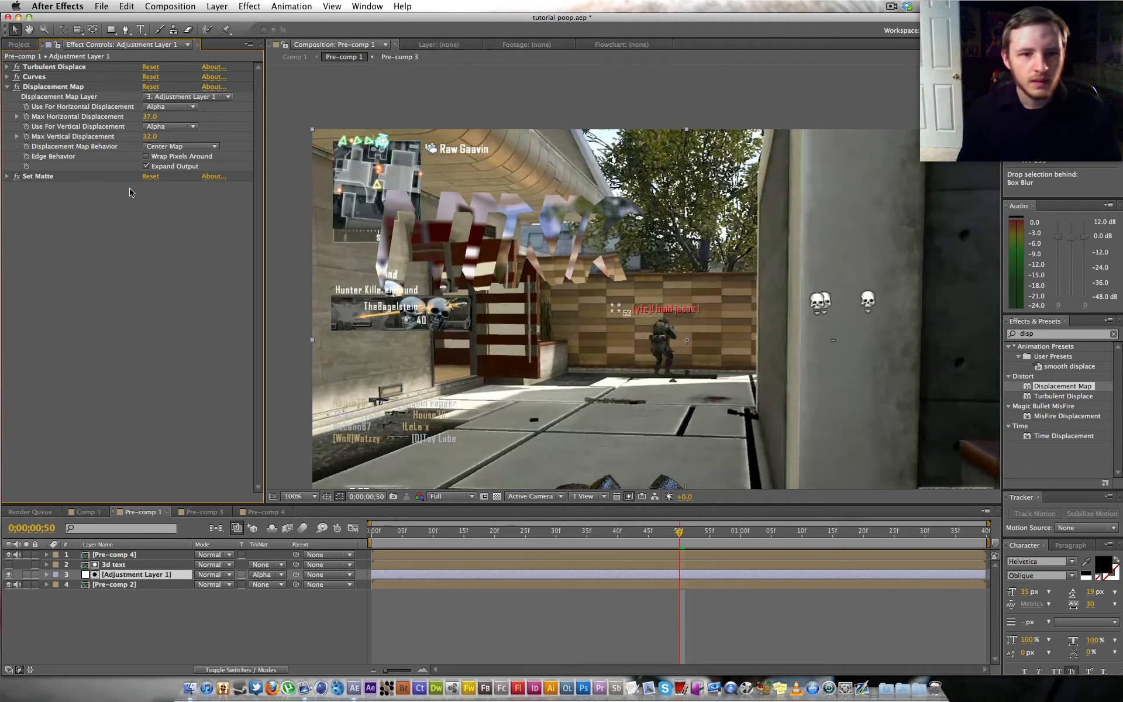
- Inside Pre-comp 4, set Adjustment Layer 1's Box Blur radius to 2, and return to Pre-comp 1
{"action": "double_click", "coordinate": [117, 555]}
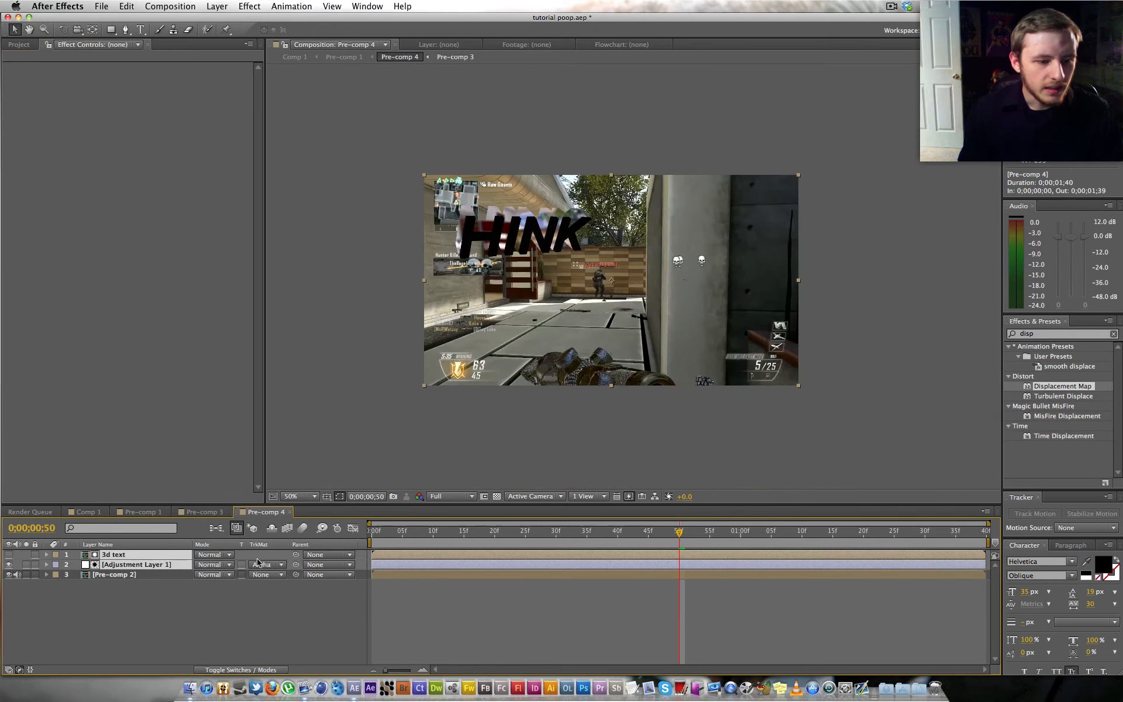
{"action": "left_click", "coordinate": [135, 565]}
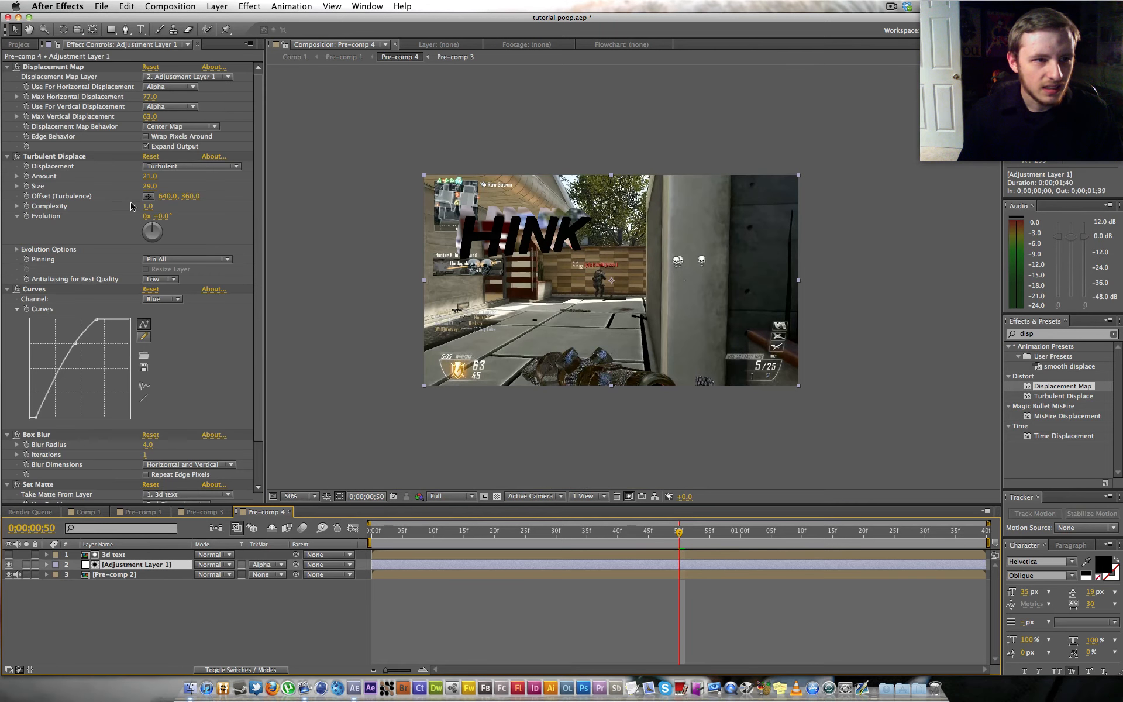
{"action": "left_click", "coordinate": [149, 445]}
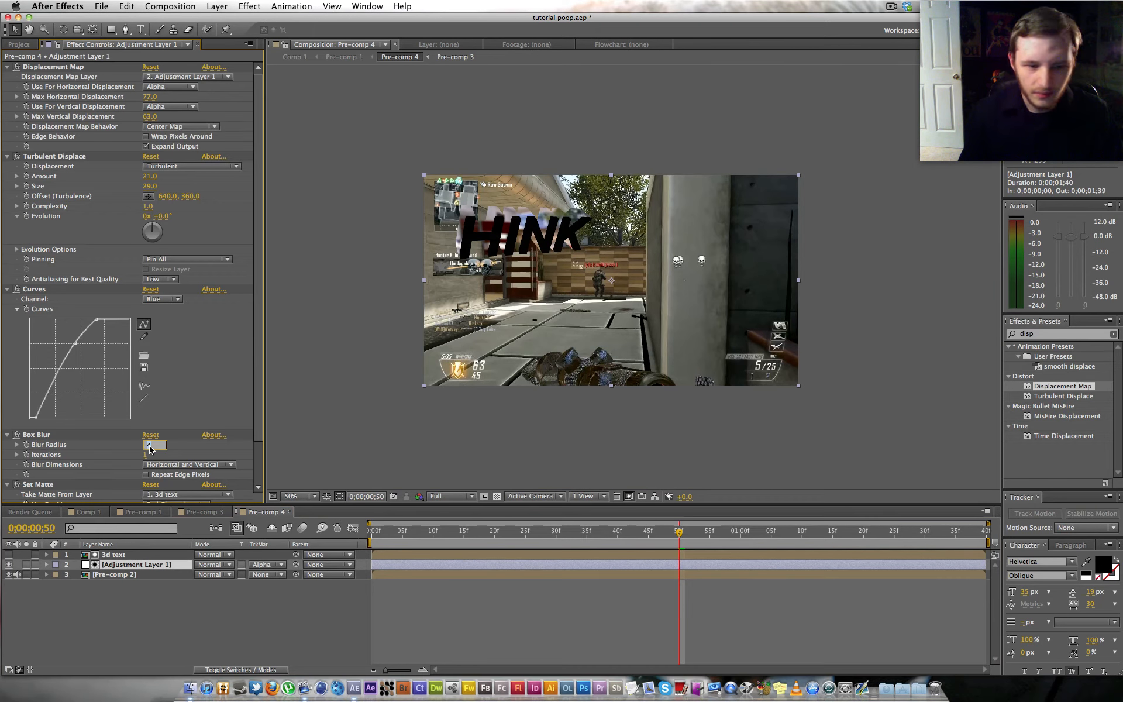
{"action": "type", "text": "2"}
{"action": "key", "text": "Return"}
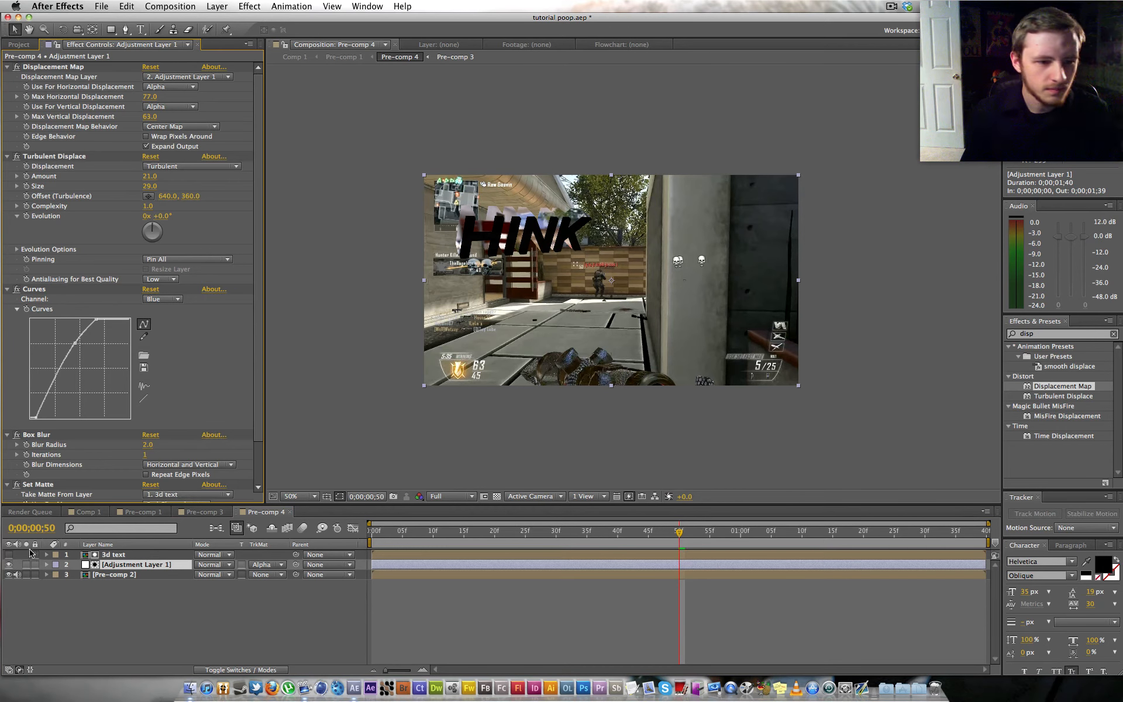
{"action": "left_click", "coordinate": [140, 511]}
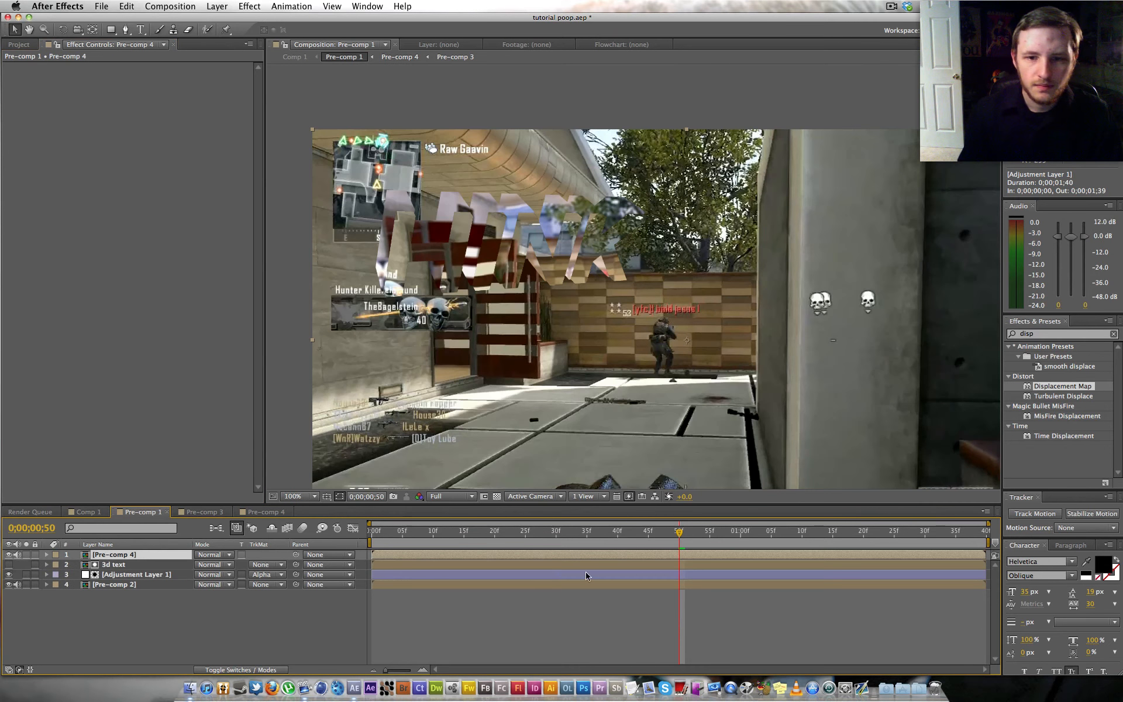
- At 0;00;00;38 in Pre-comp 1, raise the midtones of the Red channel in Adjustment Layer 1's Curves
{"action": "left_click_drag", "start_coordinate": [690, 533], "coordinate": [605, 540]}
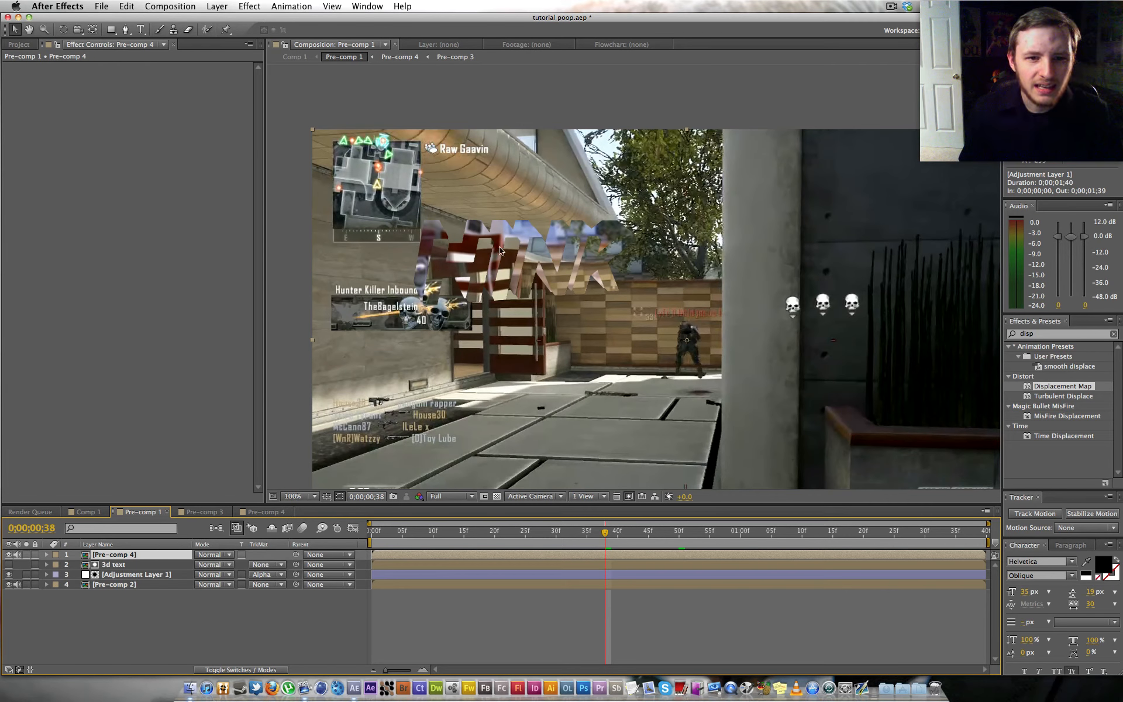
{"action": "left_click", "coordinate": [620, 574]}
{"action": "left_click", "coordinate": [619, 565]}
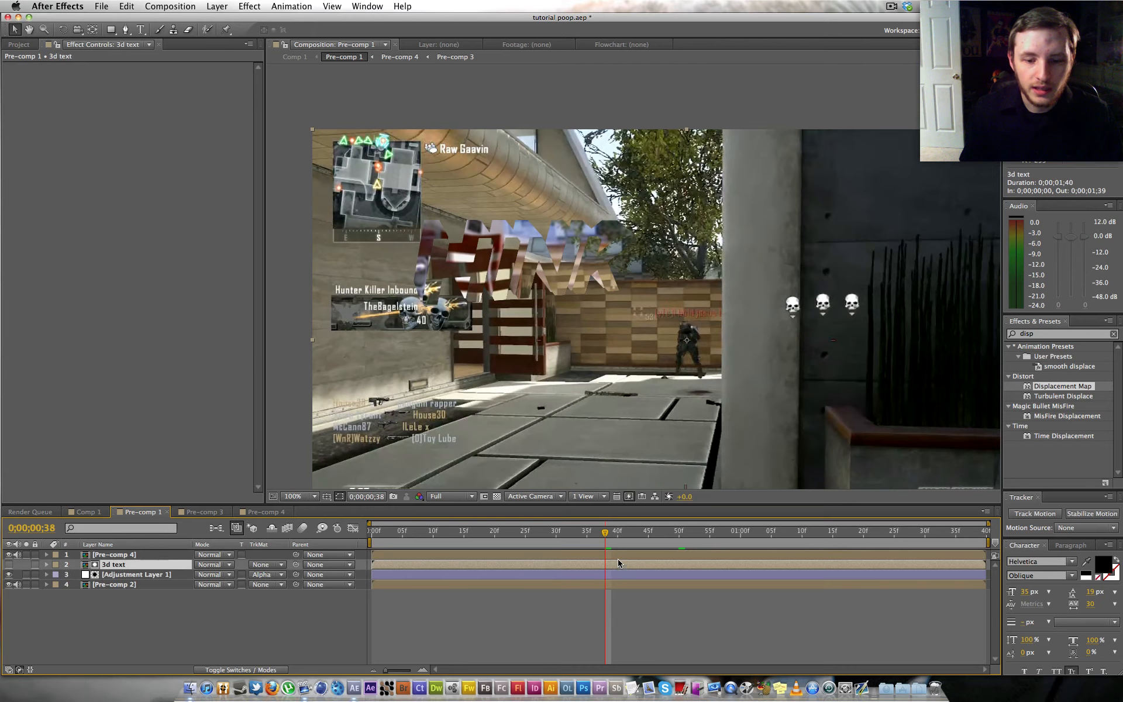
{"action": "left_click", "coordinate": [618, 558]}
{"action": "left_click", "coordinate": [612, 574]}
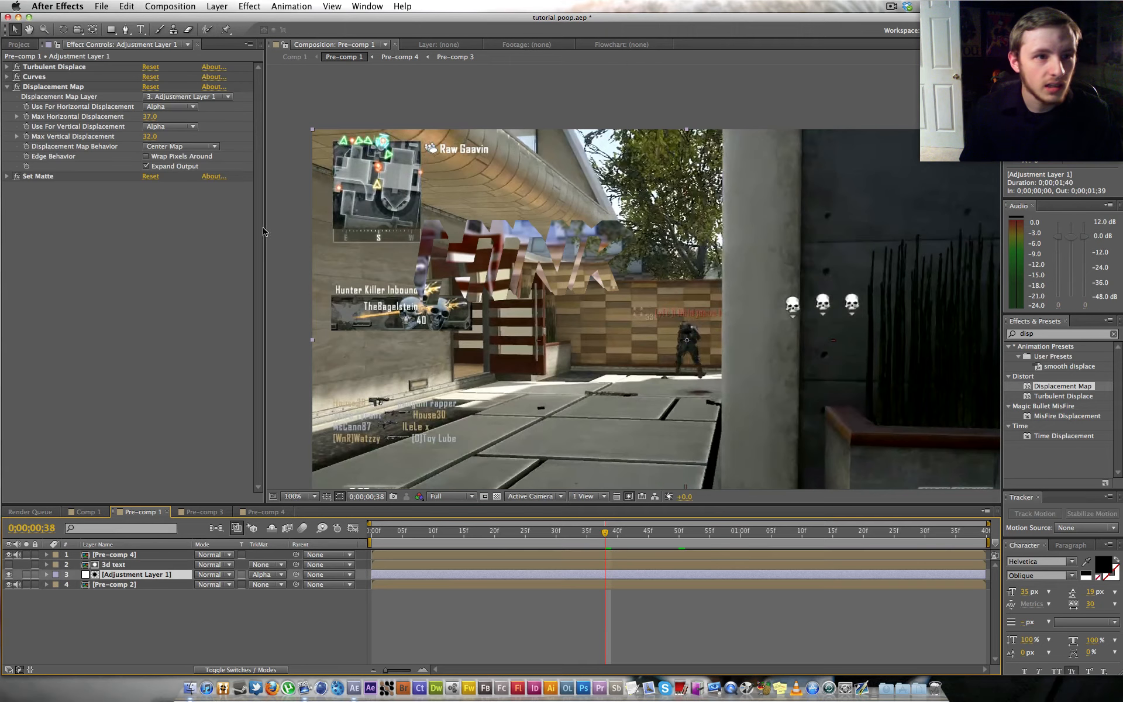
{"action": "left_click_drag", "start_coordinate": [50, 79], "coordinate": [5, 80]}
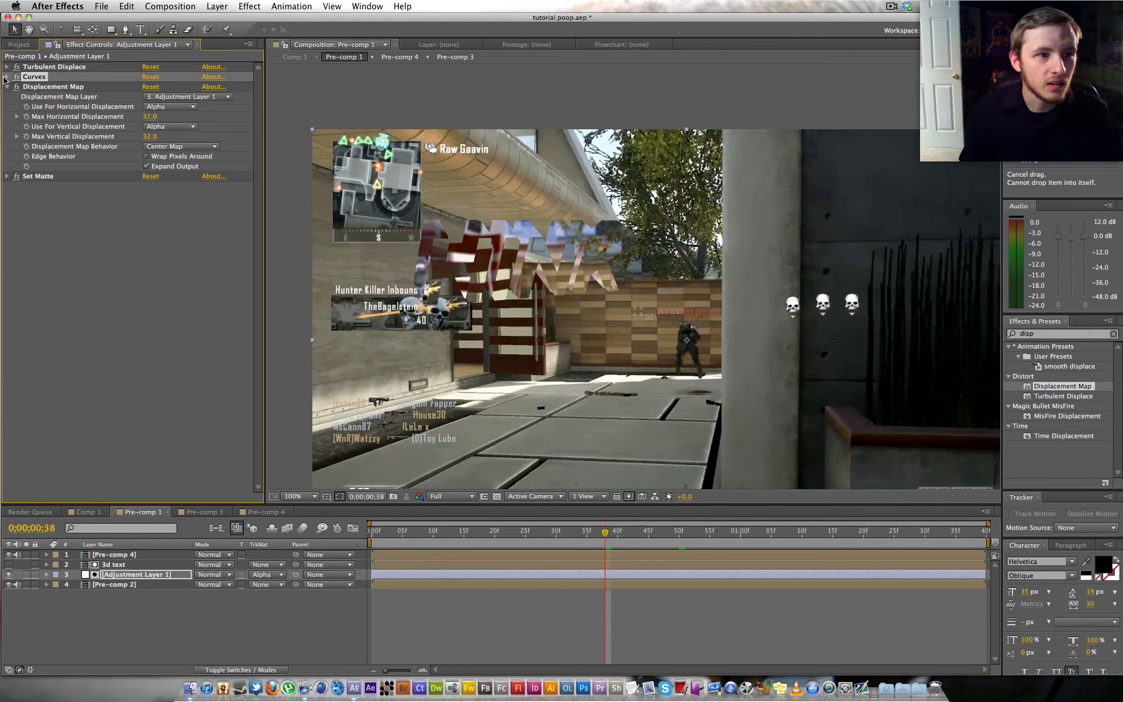
{"action": "left_click", "coordinate": [7, 78]}
{"action": "left_click", "coordinate": [162, 87]}
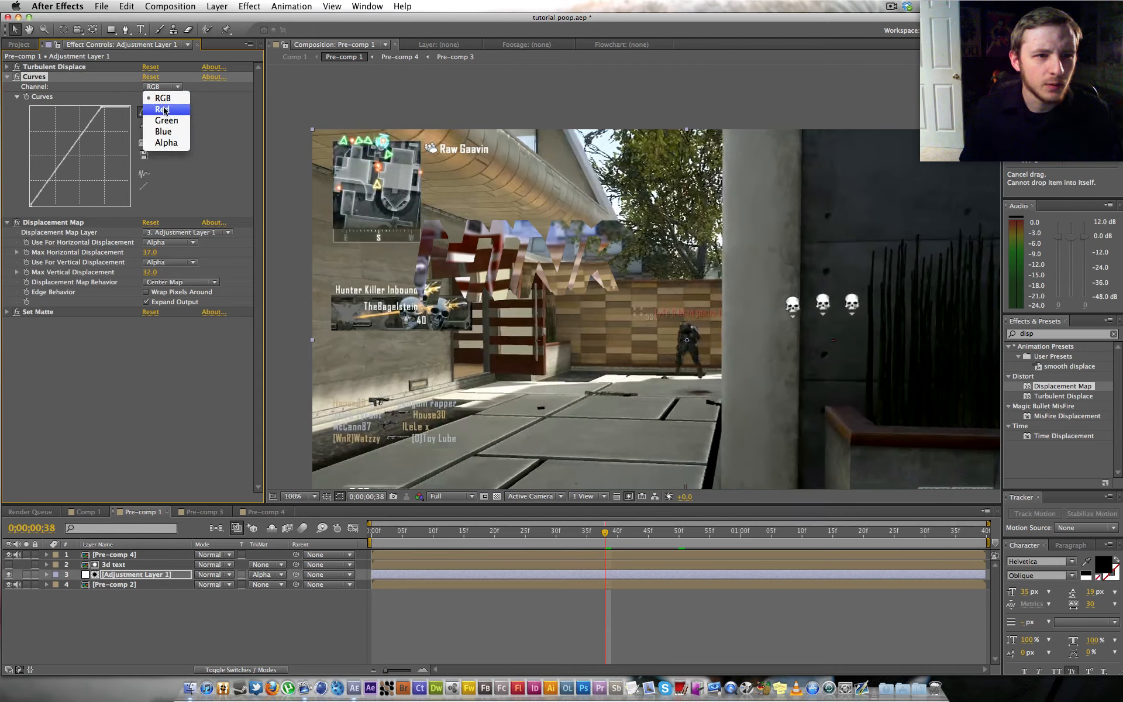
{"action": "left_click", "coordinate": [164, 110]}
{"action": "left_click_drag", "start_coordinate": [78, 157], "coordinate": [72, 151]}
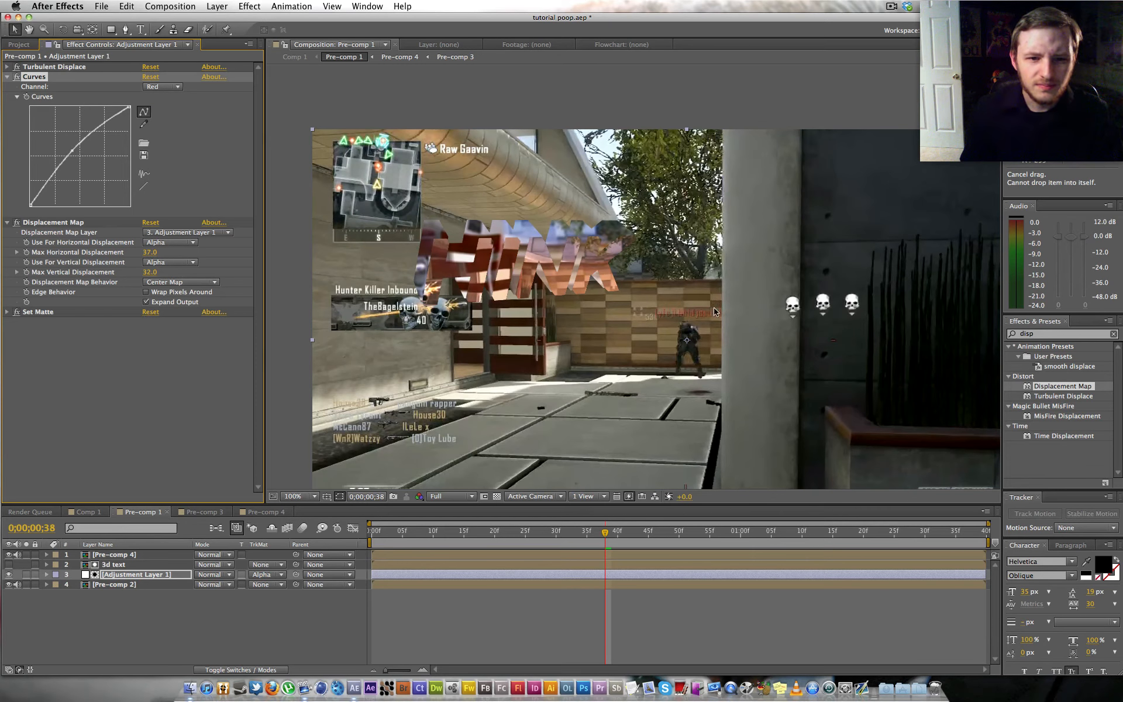
{"action": "left_click", "coordinate": [7, 566]}
{"action": "left_click", "coordinate": [9, 566]}
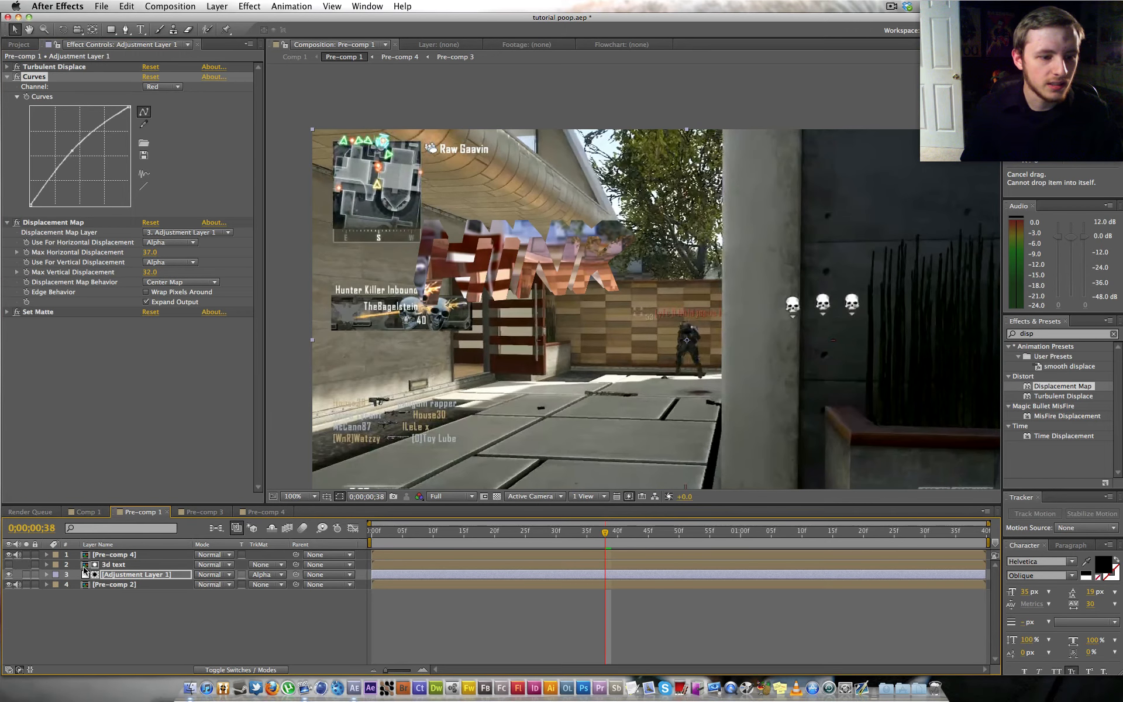
- Duplicate the 3d text layer, move the visible copy above Pre-comp 4, and set its blending mode to Overlay
{"action": "left_click", "coordinate": [95, 568]}
{"action": "key", "text": "super+d"}
{"action": "left_click_drag", "start_coordinate": [105, 562], "coordinate": [106, 554]}
{"action": "left_click", "coordinate": [8, 554]}
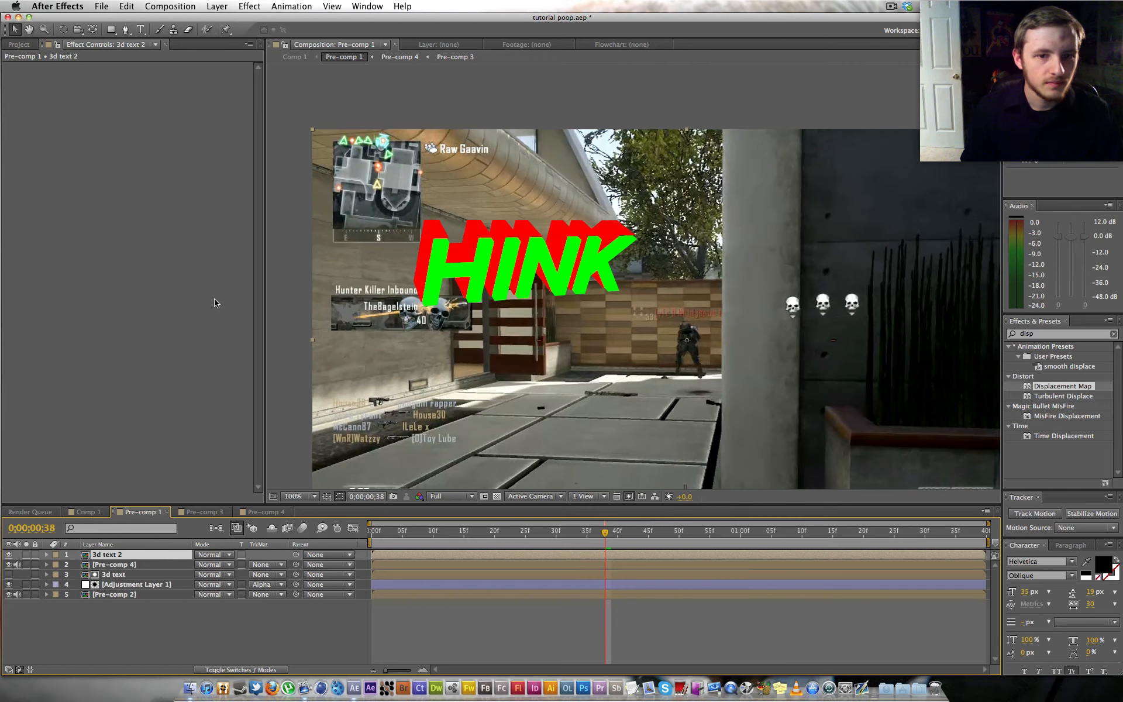
{"action": "left_click", "coordinate": [219, 560]}
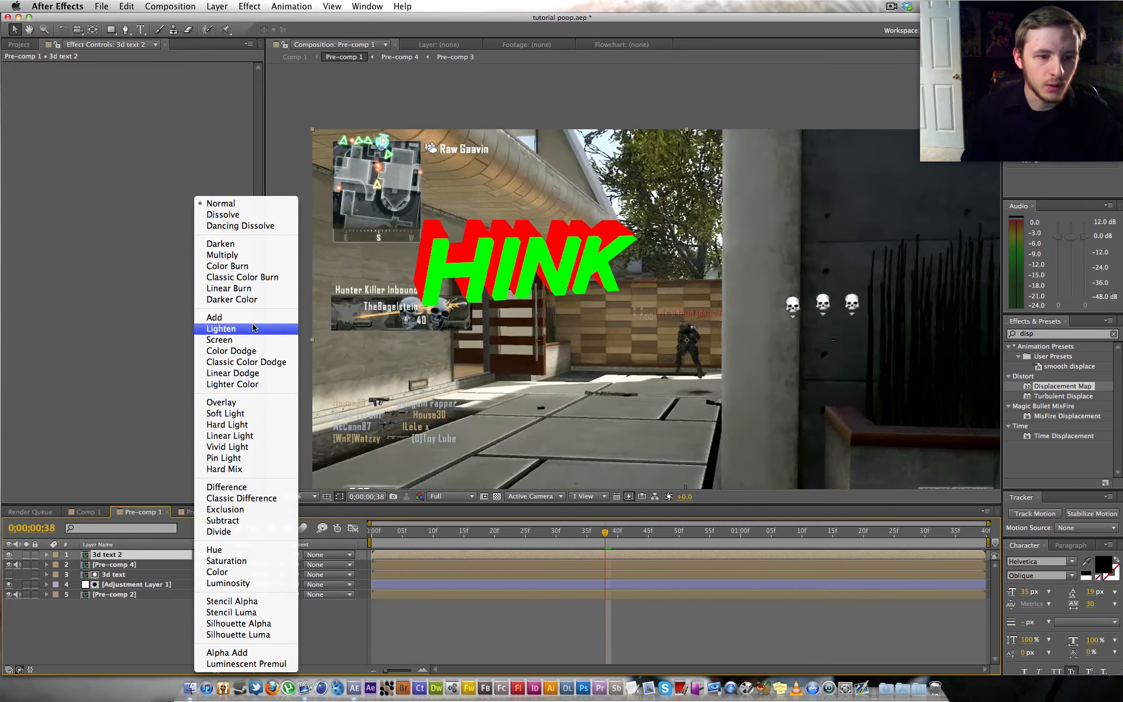
{"action": "left_click", "coordinate": [251, 403]}
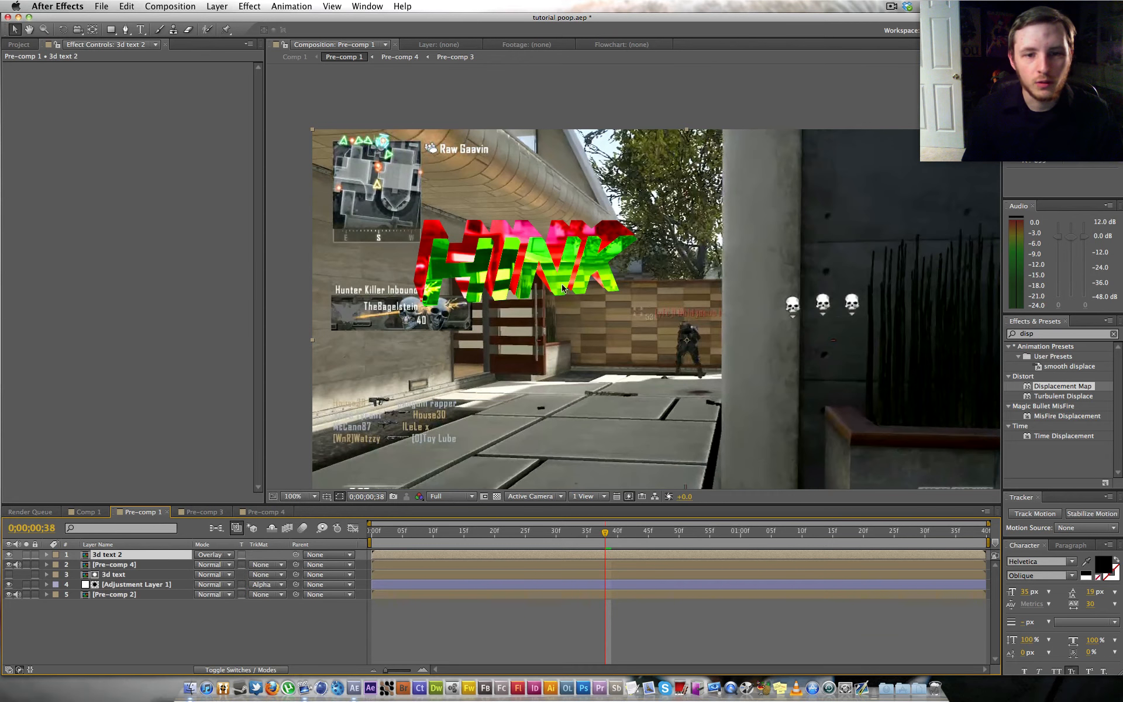
- Hide the 3d text 2 layer and scrub between 0;00;00;53 and 0;00;00;29 to check the tracked text
{"action": "left_click", "coordinate": [612, 532]}
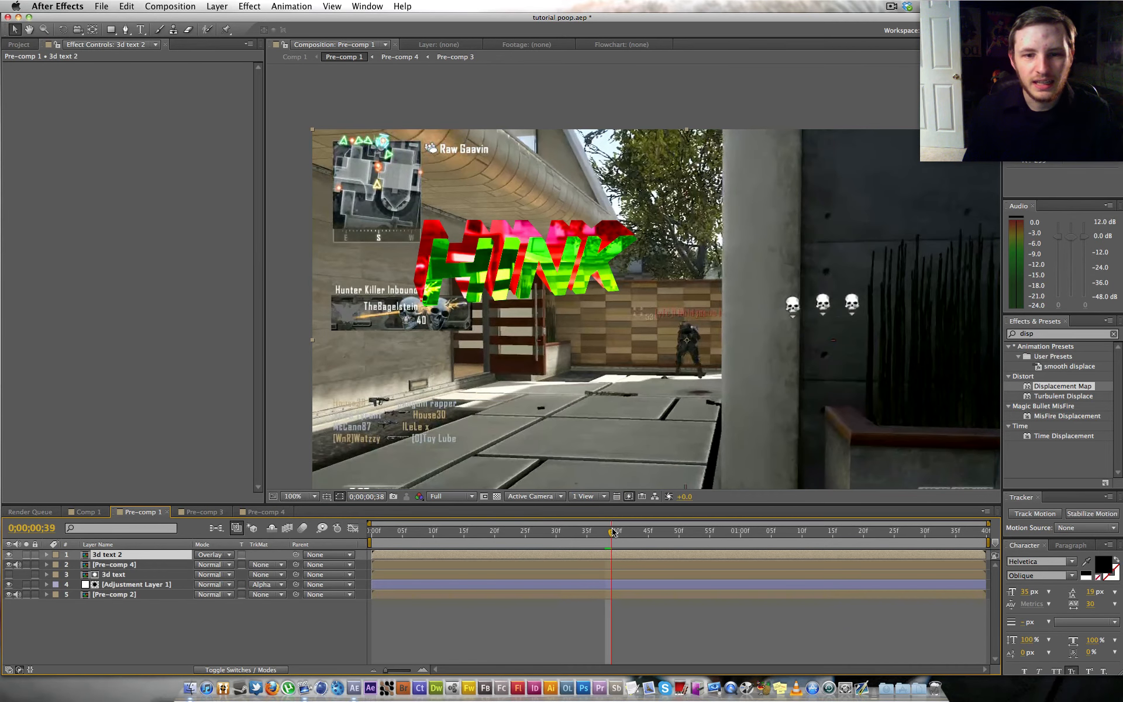
{"action": "left_click_drag", "start_coordinate": [616, 531], "coordinate": [694, 517]}
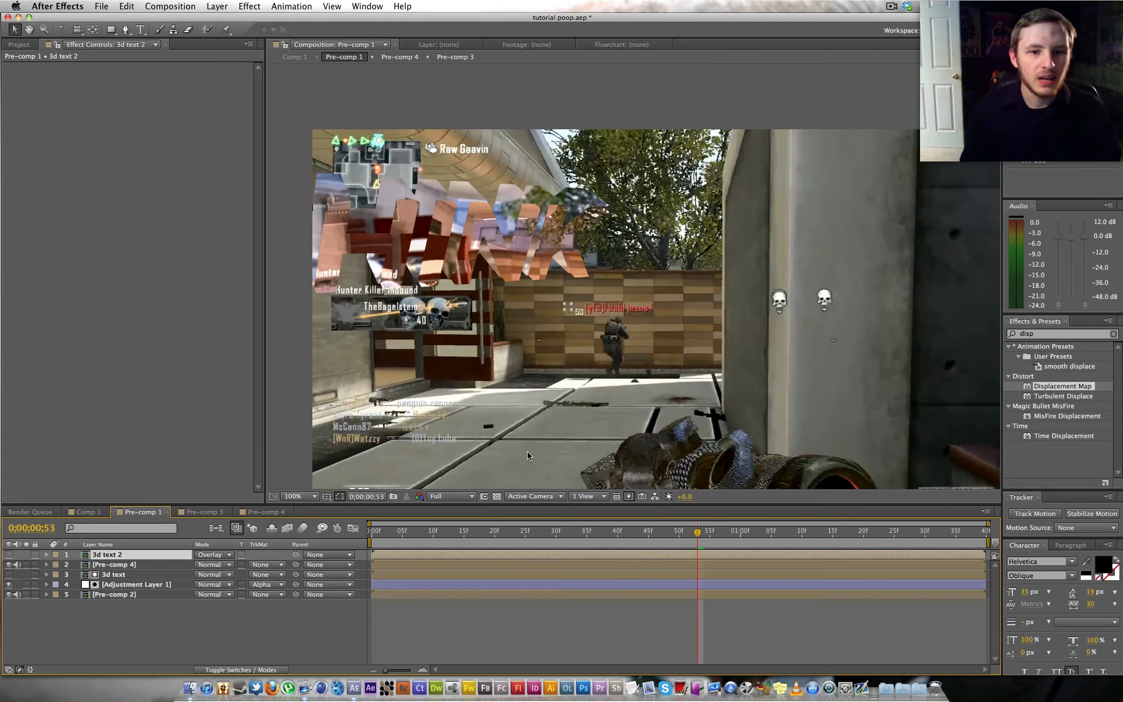
{"action": "left_click_drag", "start_coordinate": [676, 537], "coordinate": [581, 514]}
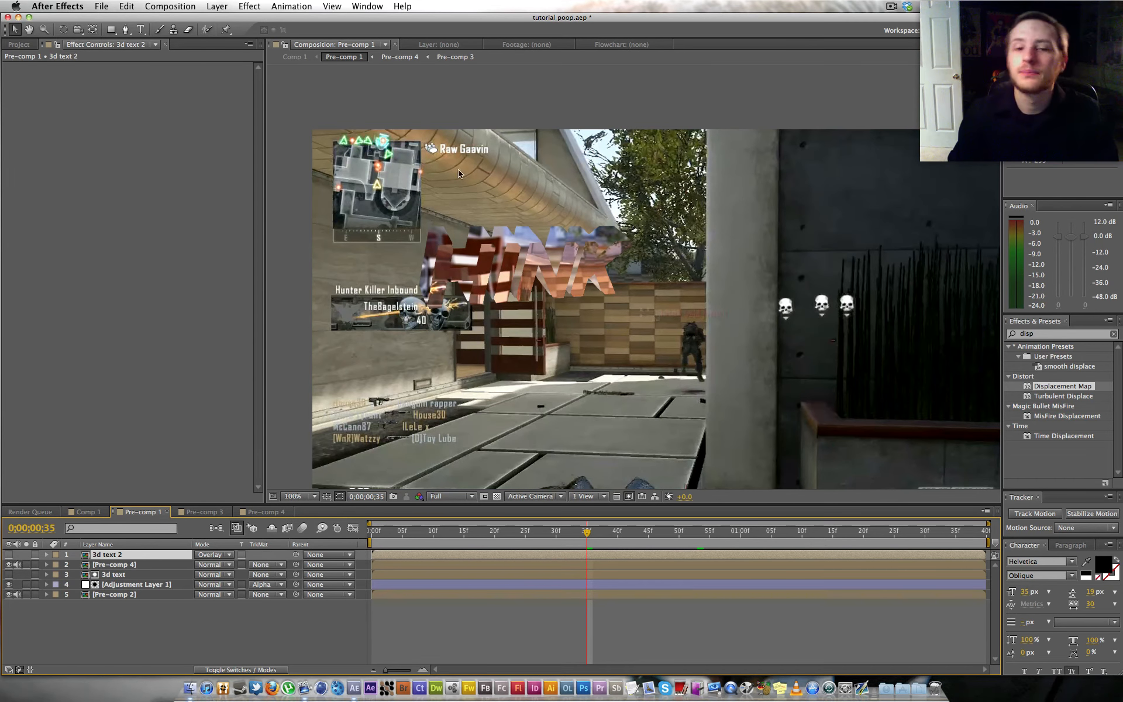
{"action": "left_click_drag", "start_coordinate": [588, 529], "coordinate": [550, 535]}
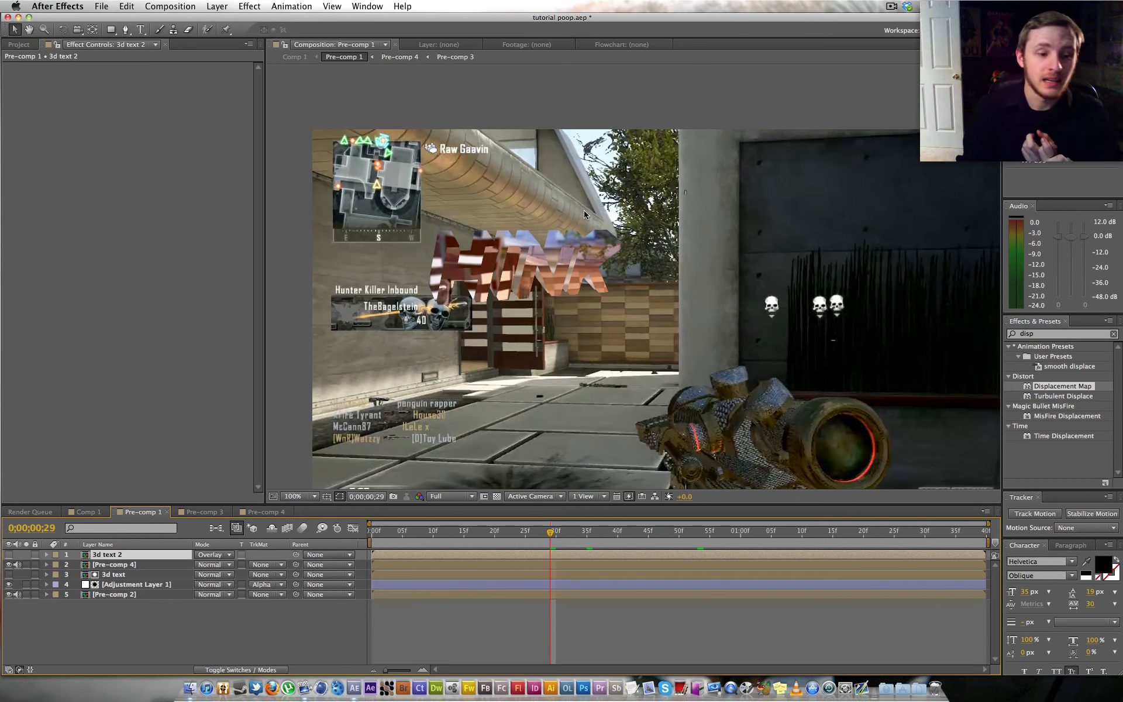
- Review Adjustment Layer 1's Set Matte channel options, collapse its effects, and move to 0;00;00;21
{"action": "left_click", "coordinate": [136, 585]}
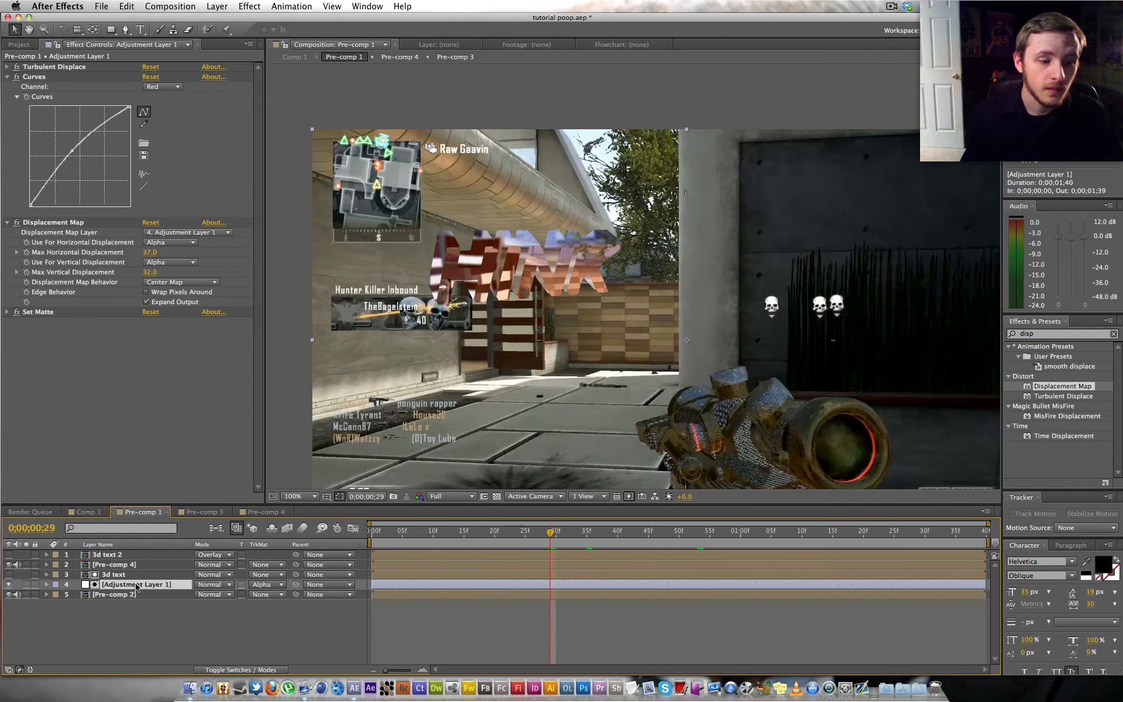
{"action": "left_click", "coordinate": [7, 312]}
{"action": "left_click", "coordinate": [166, 332]}
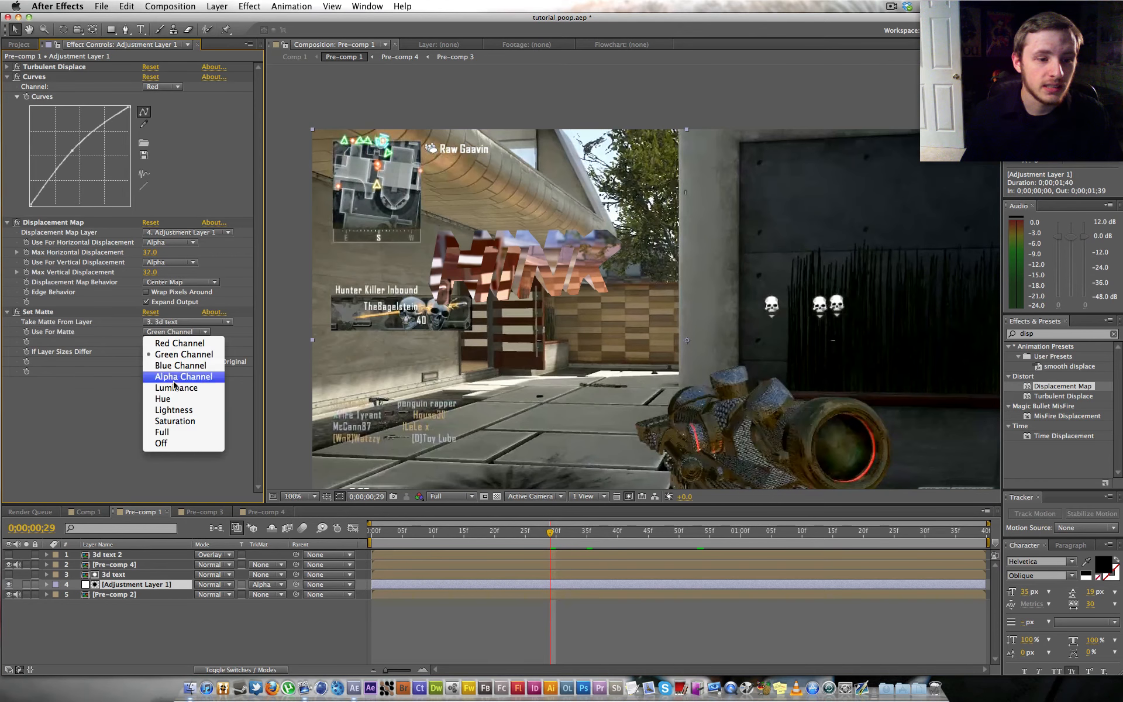
{"action": "left_click", "coordinate": [210, 388]}
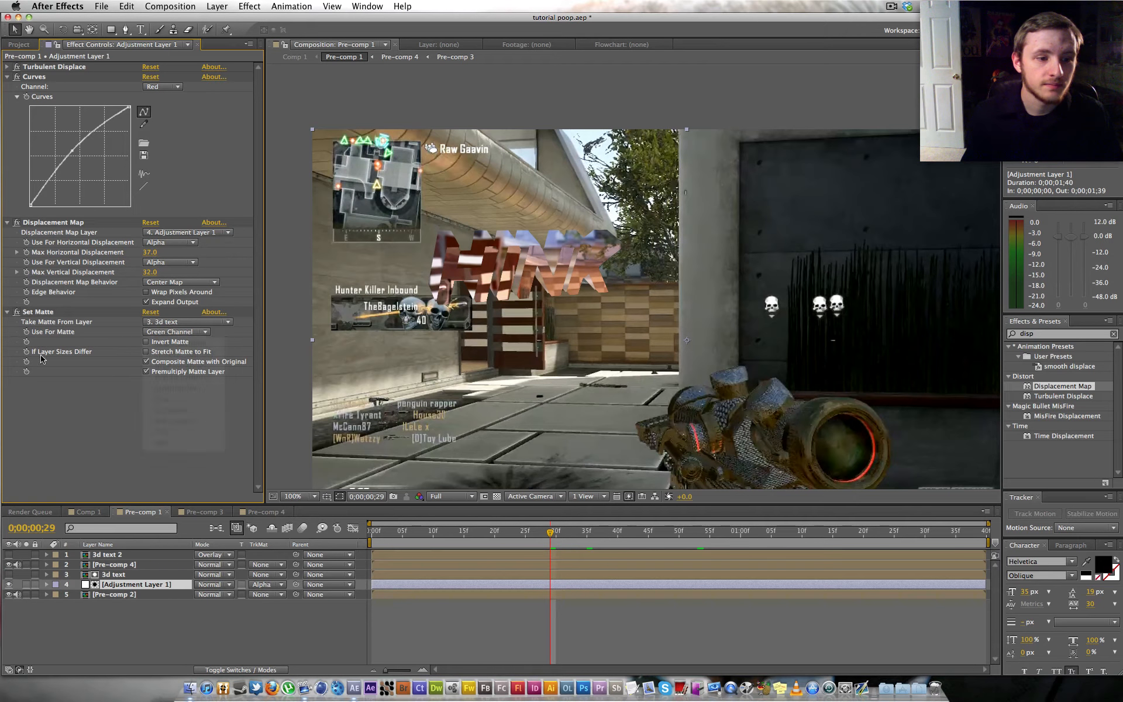
{"action": "left_click", "coordinate": [7, 312]}
{"action": "left_click", "coordinate": [7, 222]}
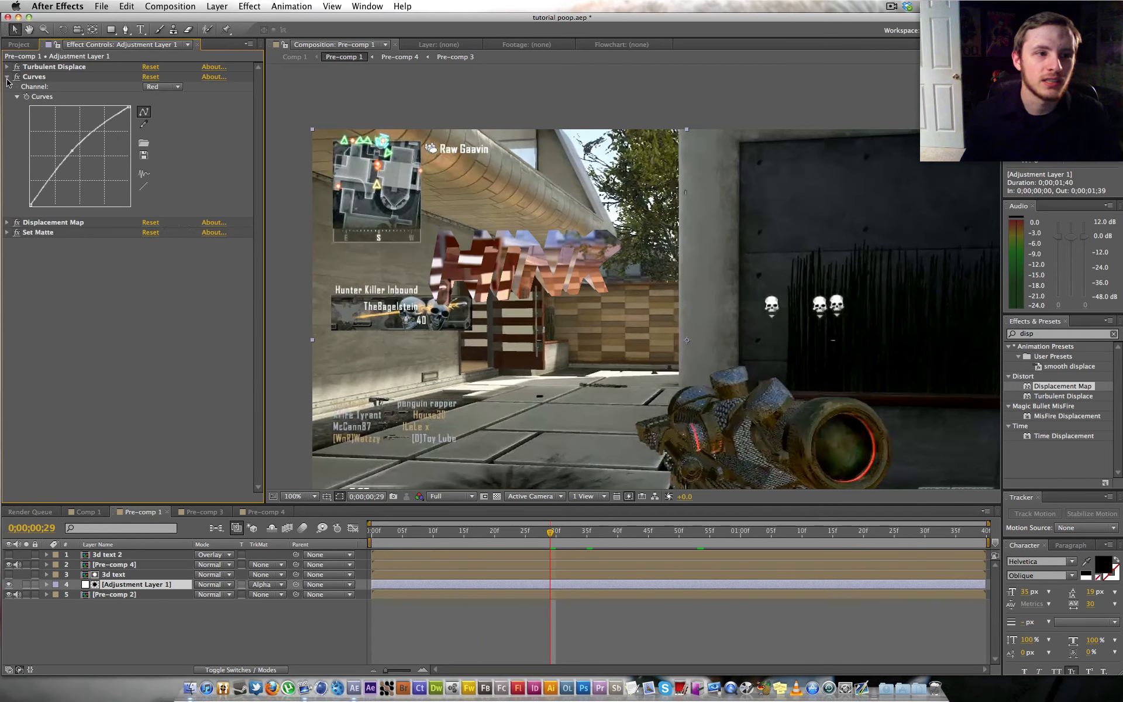
{"action": "left_click", "coordinate": [7, 76]}
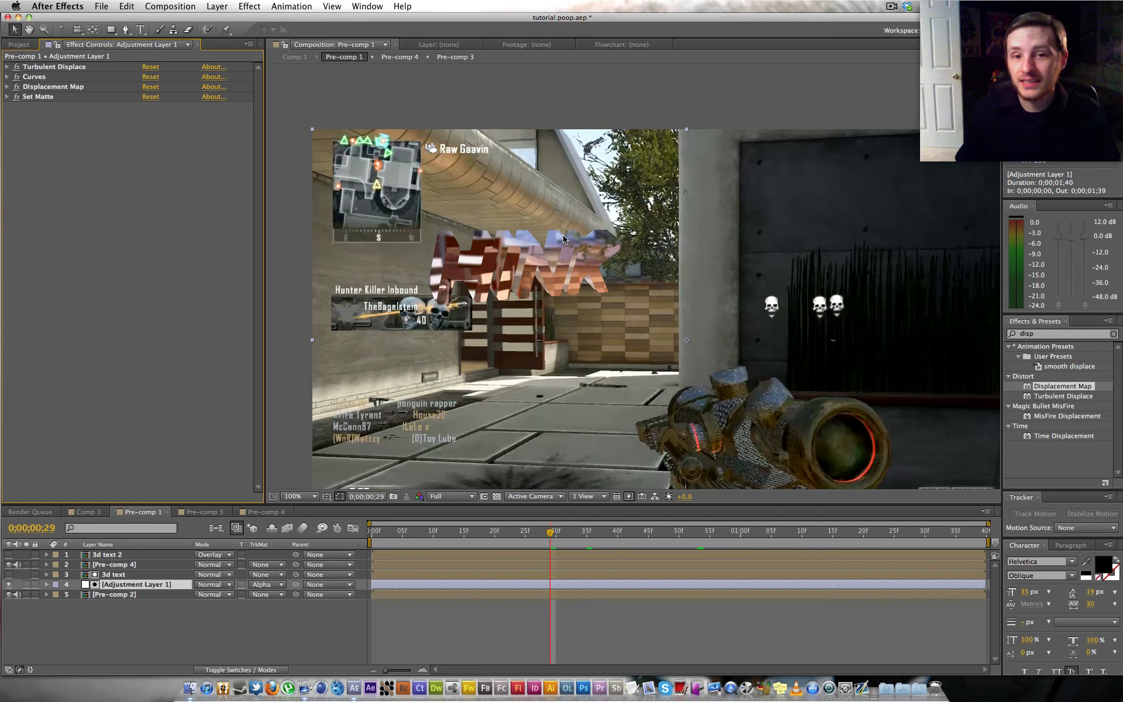
{"action": "left_click_drag", "start_coordinate": [568, 535], "coordinate": [501, 531]}
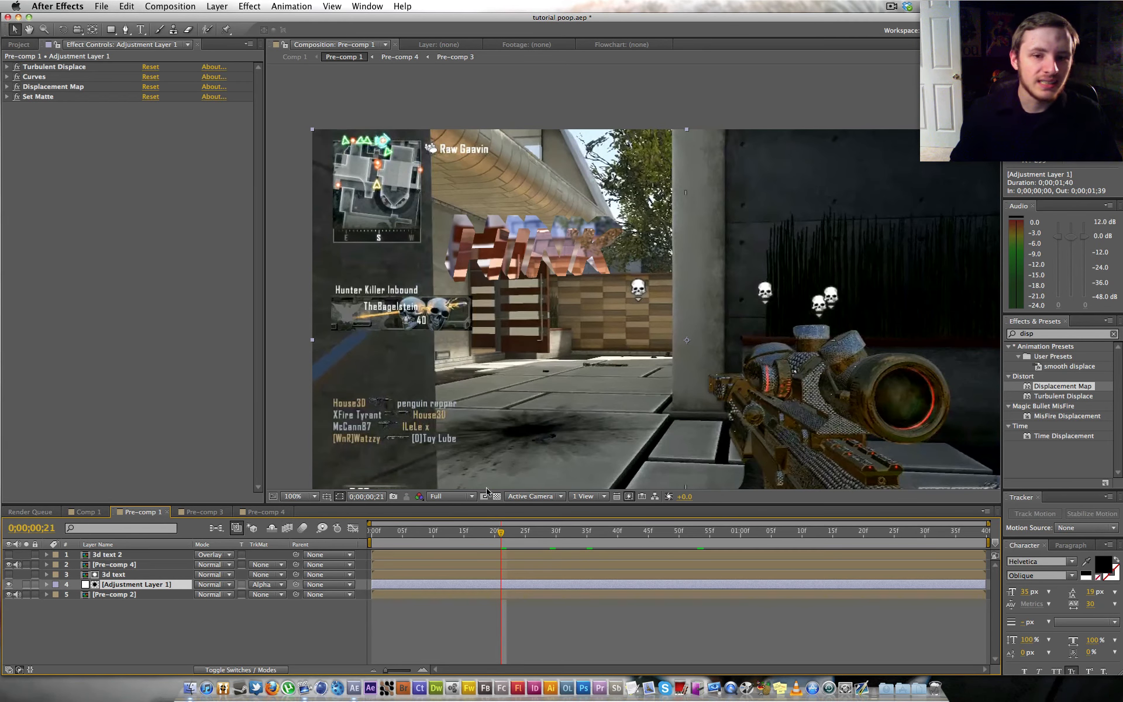
- Try to pre-compose all five layers of Pre-comp 1 into Pre-comp 5, moving all attributes
{"action": "left_click", "coordinate": [152, 597]}
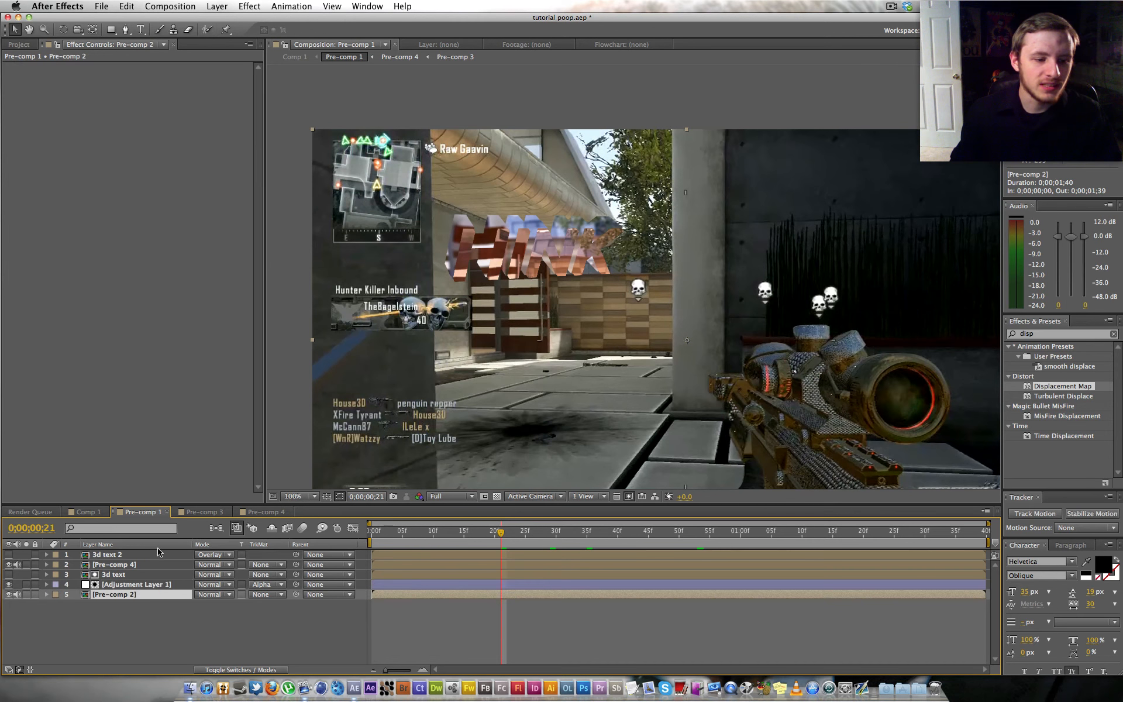
{"action": "left_click", "coordinate": [157, 558], "text": "shift"}
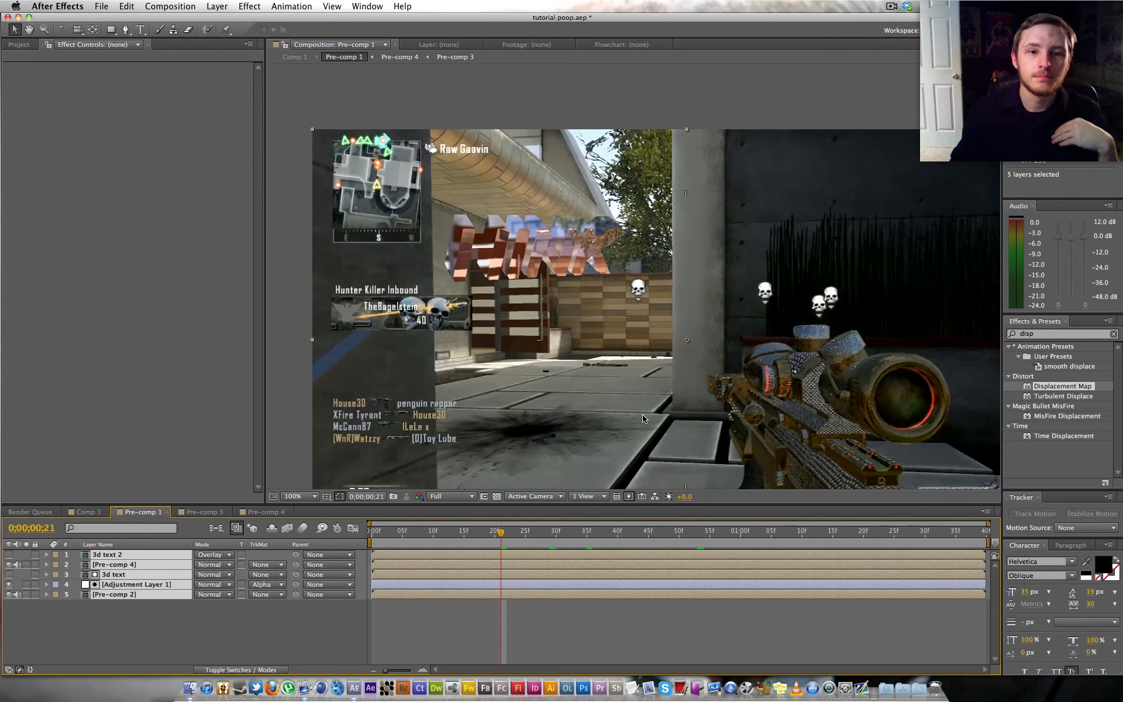
{"action": "key", "text": "super+shift+c"}
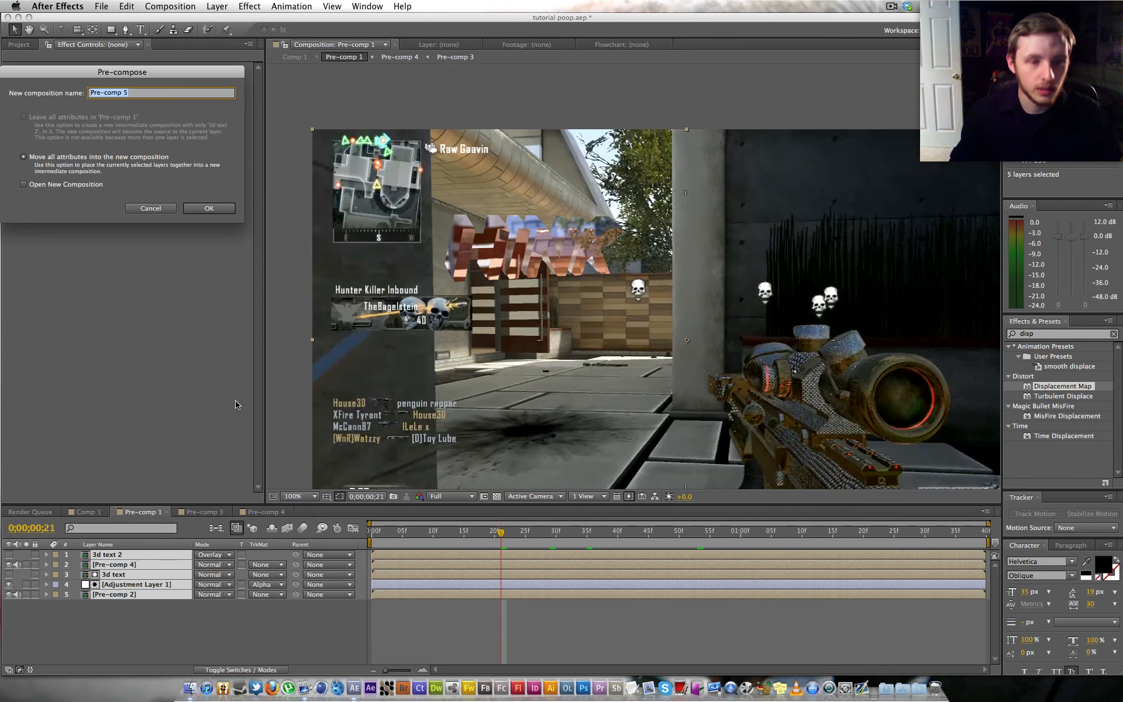
{"action": "left_click", "coordinate": [213, 207]}
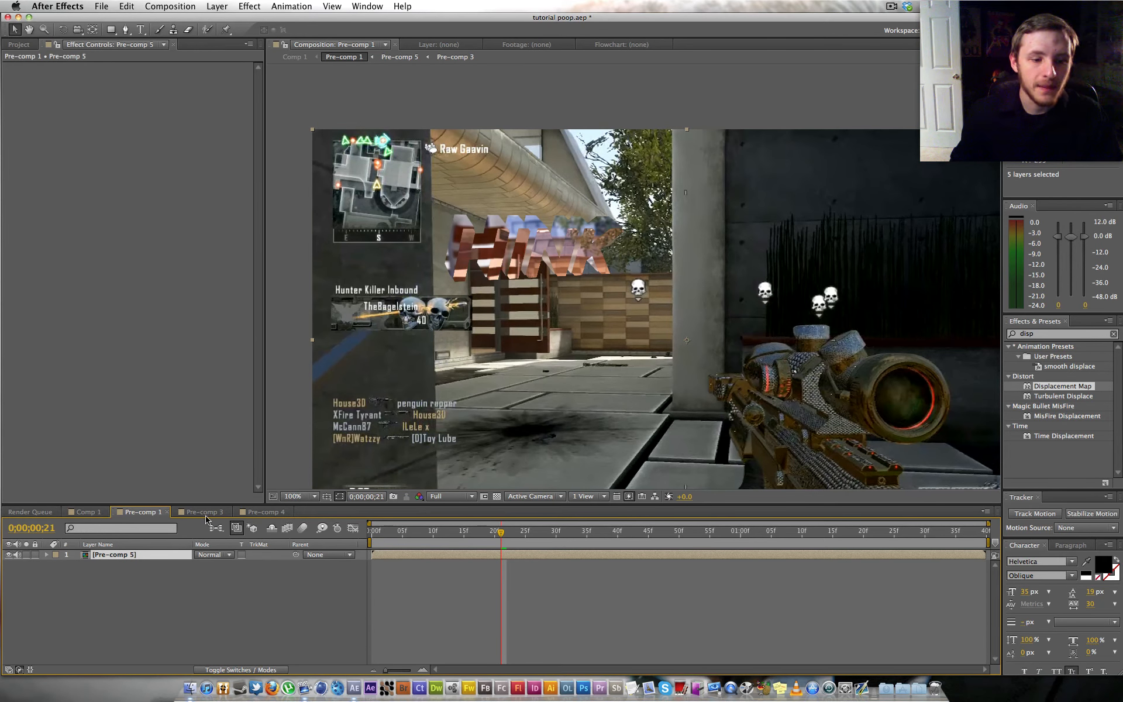
{"action": "key", "text": "super+z"}
- Duplicate the Pre-comp 2 layer and place the copy at the top of the layer stack
{"action": "left_click", "coordinate": [175, 622]}
{"action": "left_click", "coordinate": [140, 595]}
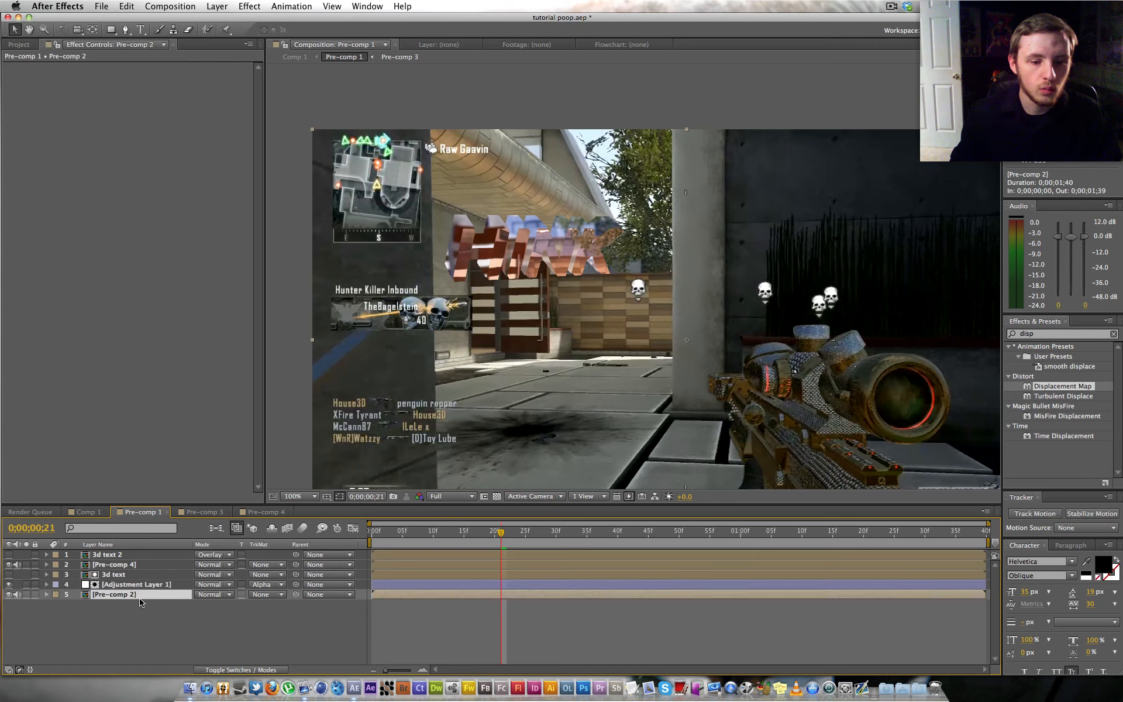
{"action": "key", "text": "super+d"}
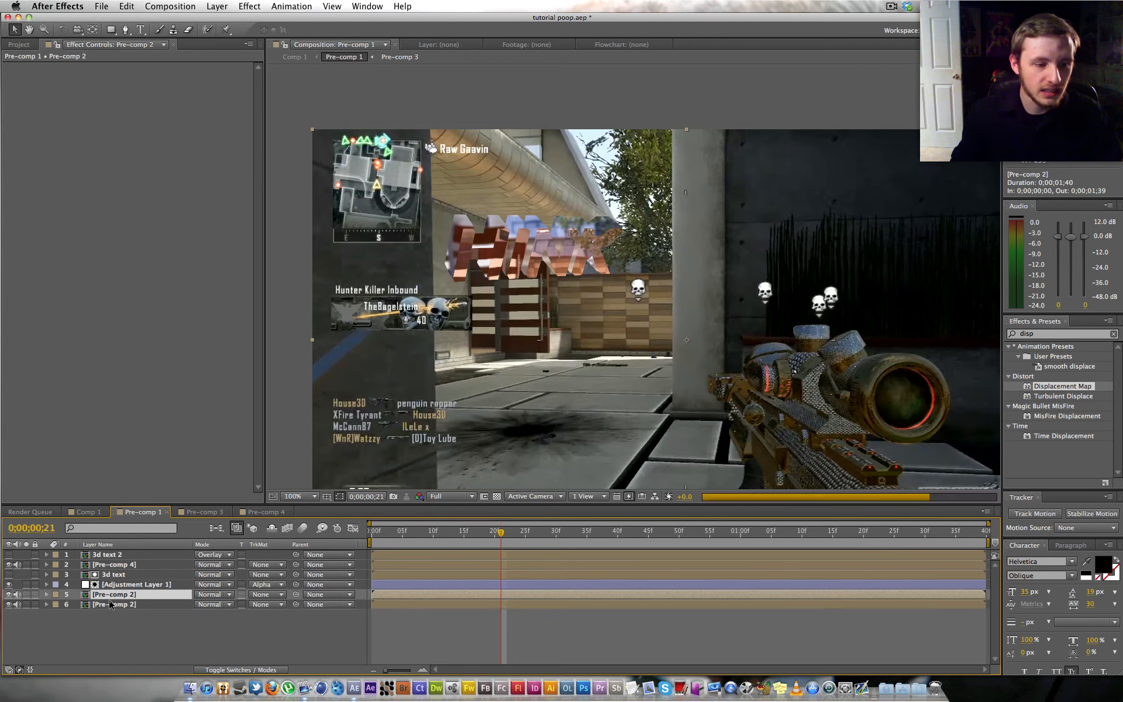
{"action": "left_click_drag", "start_coordinate": [119, 595], "coordinate": [121, 553]}
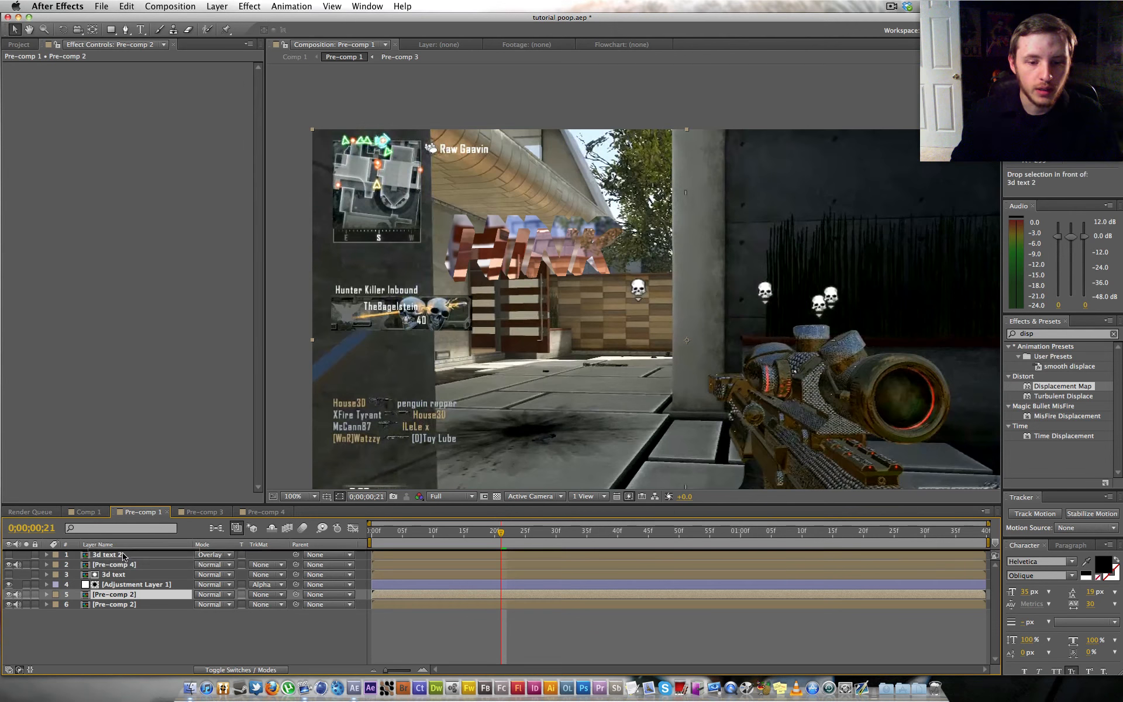
- Draw a rectangular mask about 154 px wide around the minimap on the top Pre-comp 2, and lower its bottom edge
{"action": "left_click", "coordinate": [111, 29]}
{"action": "scroll", "coordinate": [336, 188], "scroll_direction": "up", "scroll_amount": 1}
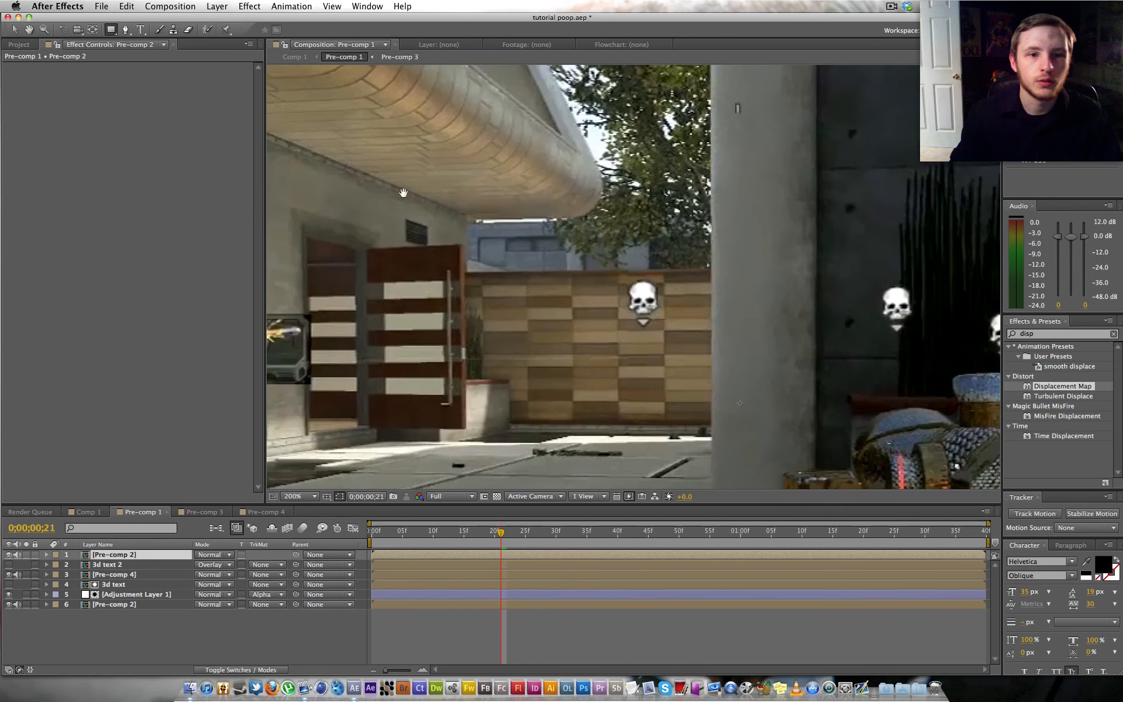
{"action": "left_click_drag", "start_coordinate": [336, 188], "coordinate": [667, 369]}
{"action": "left_click_drag", "start_coordinate": [360, 183], "coordinate": [542, 354]}
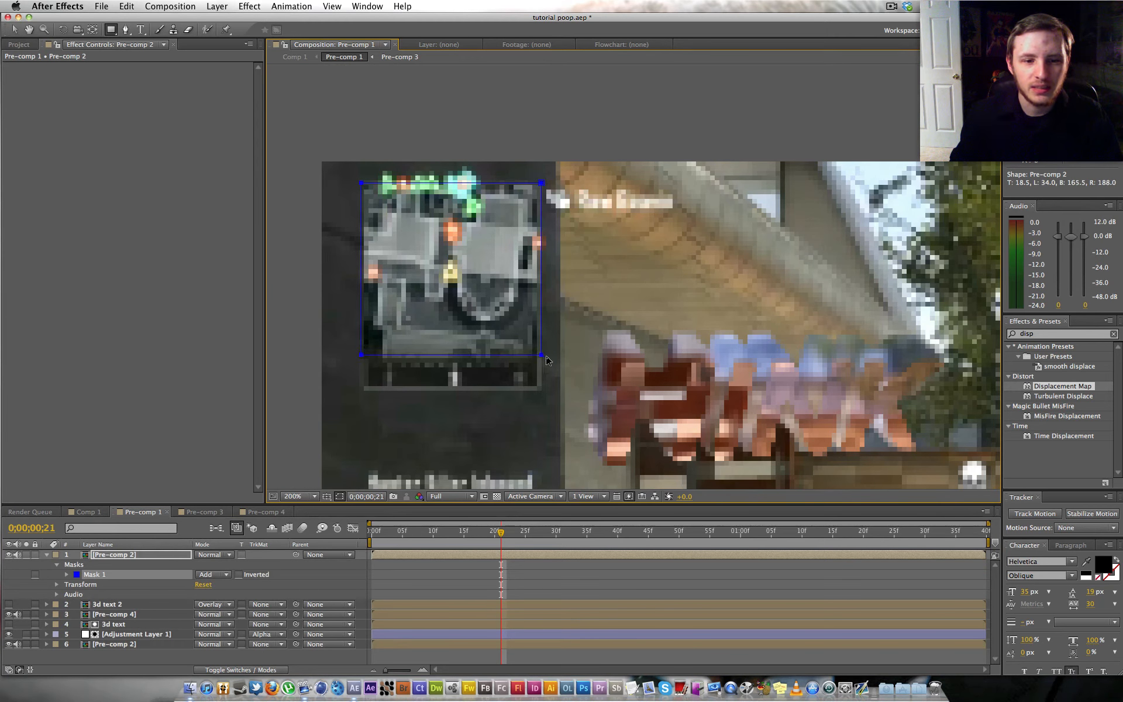
{"action": "key", "text": "v"}
{"action": "left_click_drag", "start_coordinate": [522, 355], "coordinate": [508, 359]}
{"action": "key", "text": "g"}
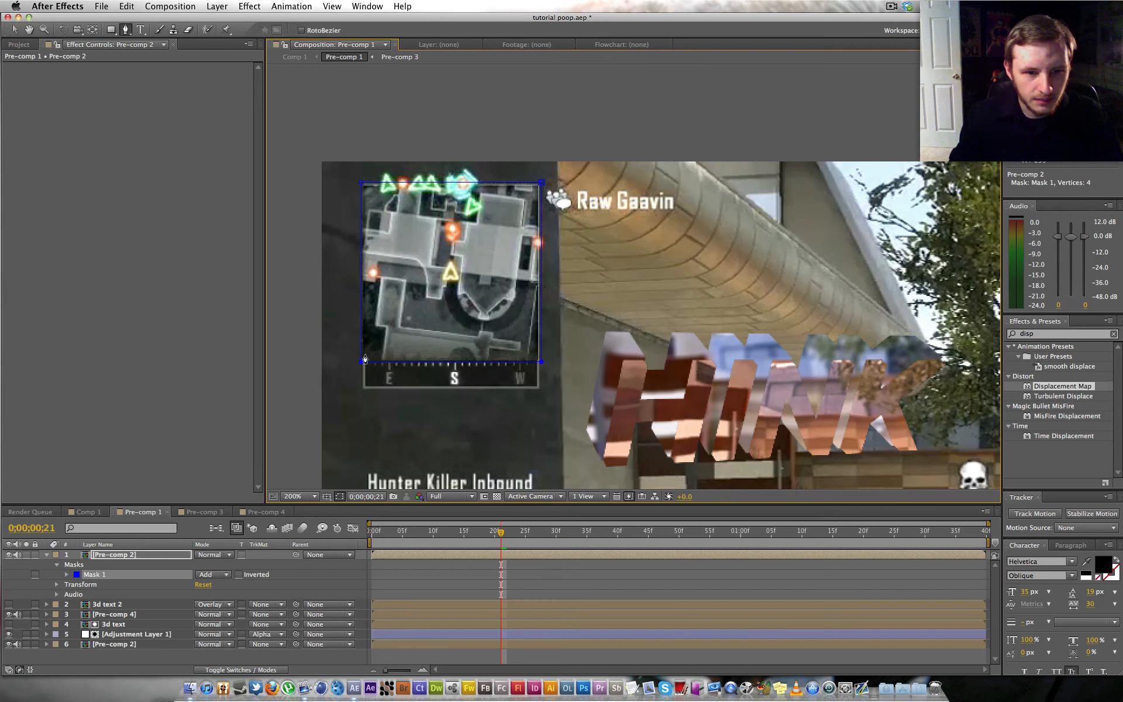
- Add a second rectangular mask about 149 by 28 px around the minimap's compass strip, with 50% Mask Opacity
{"action": "key", "text": "q"}
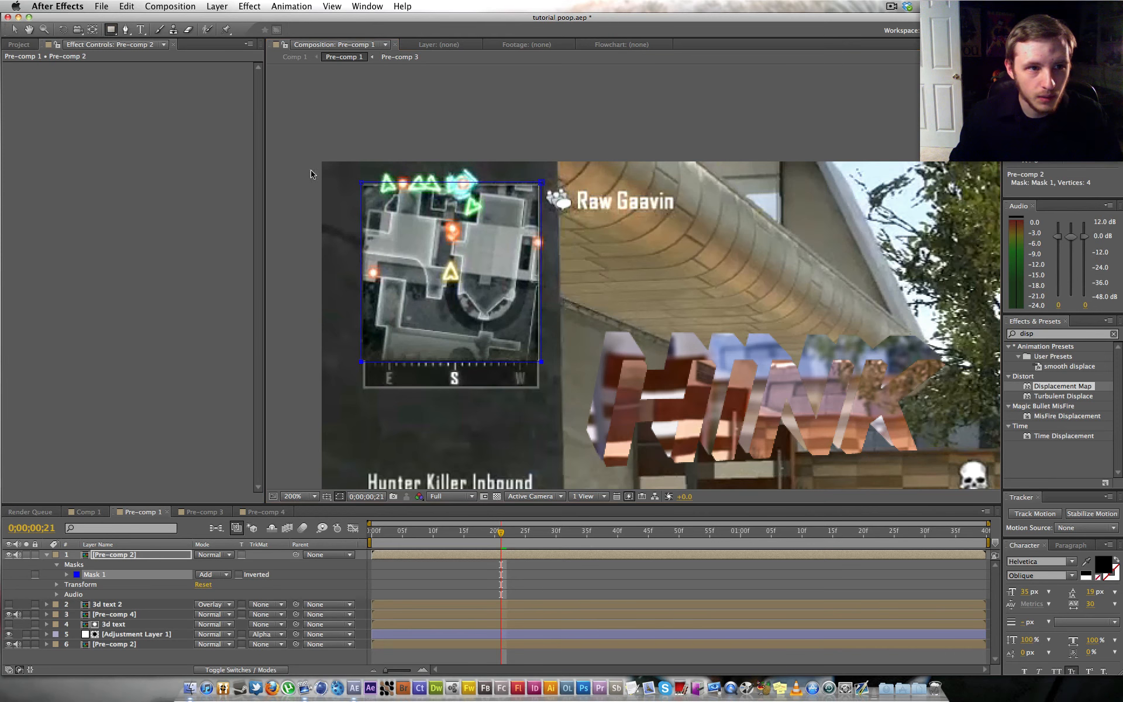
{"action": "left_click_drag", "start_coordinate": [538, 357], "coordinate": [364, 389]}
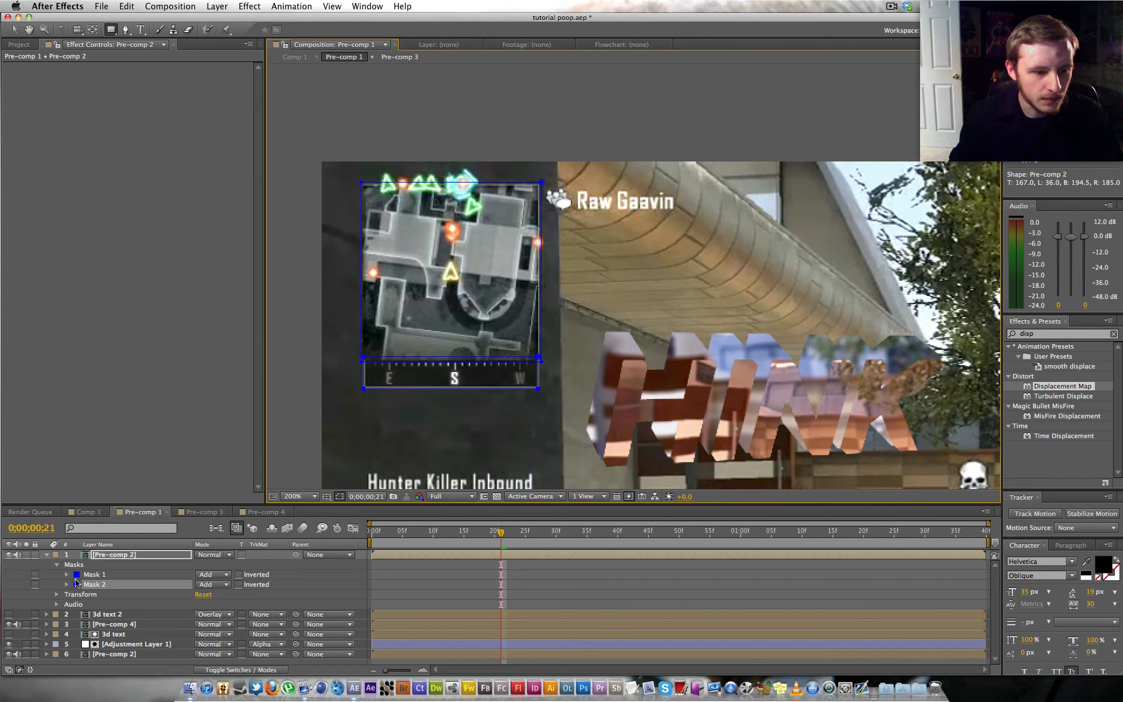
{"action": "left_click", "coordinate": [67, 585]}
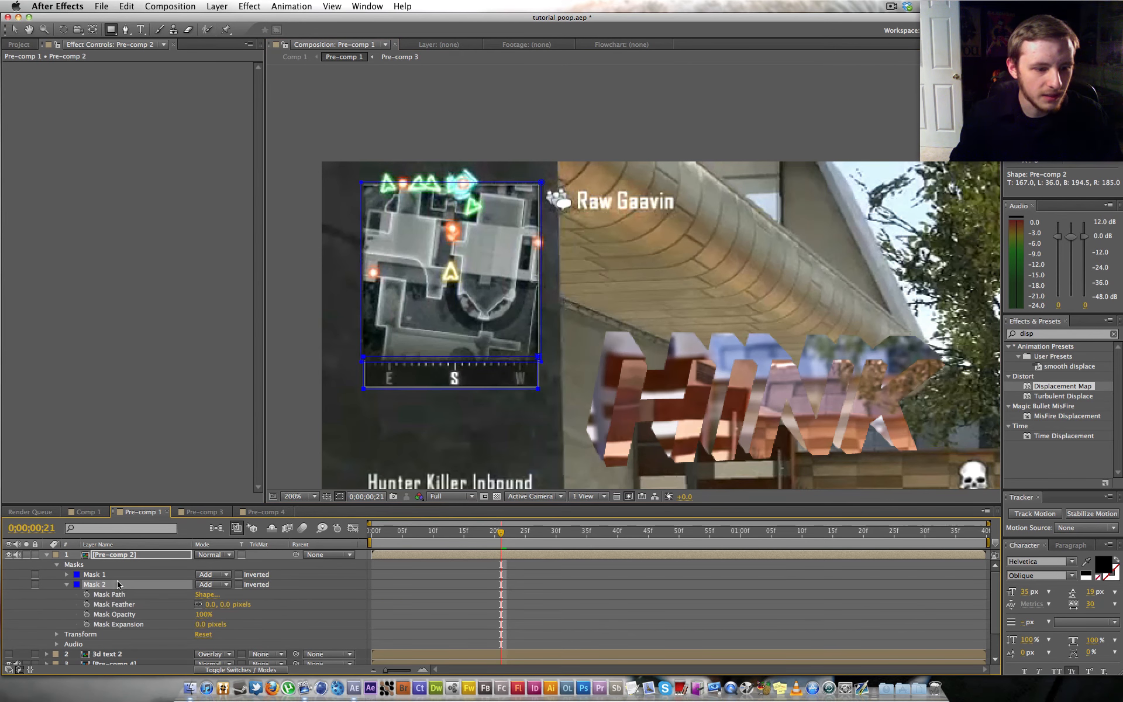
{"action": "left_click", "coordinate": [201, 615]}
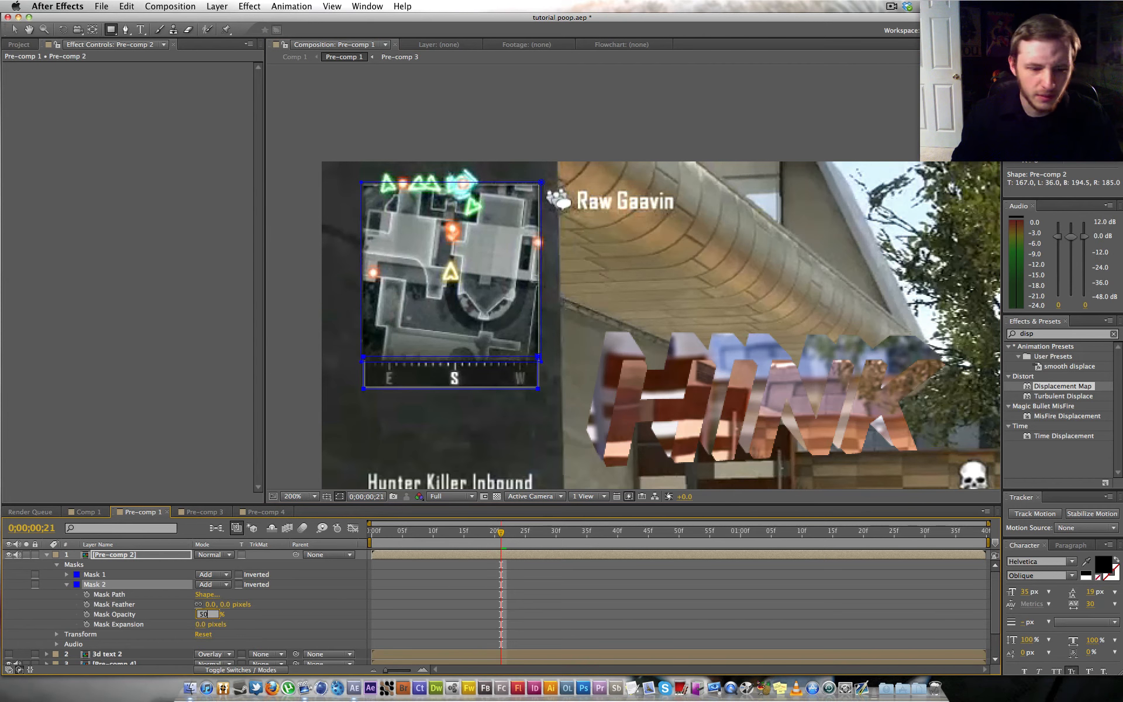
{"action": "key", "text": "Return"}
- Check the minimap masks at 0;00;00;50 and set Mask 1's opacity to 85%
{"action": "left_click", "coordinate": [538, 533]}
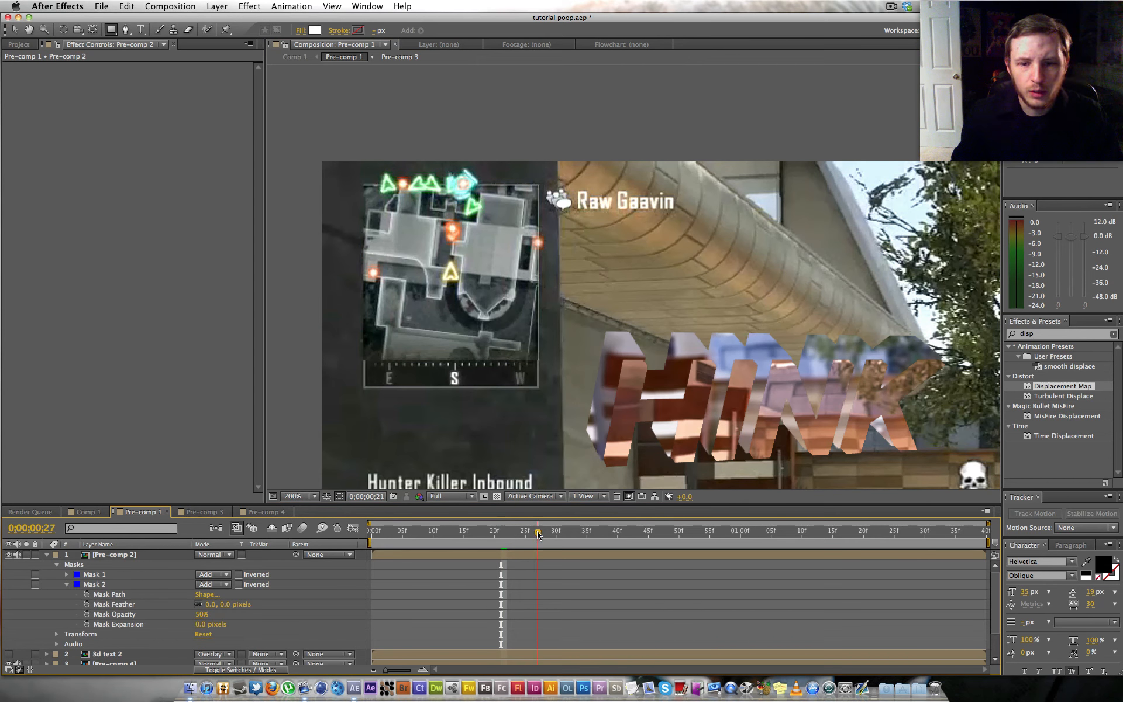
{"action": "left_click_drag", "start_coordinate": [539, 534], "coordinate": [677, 519]}
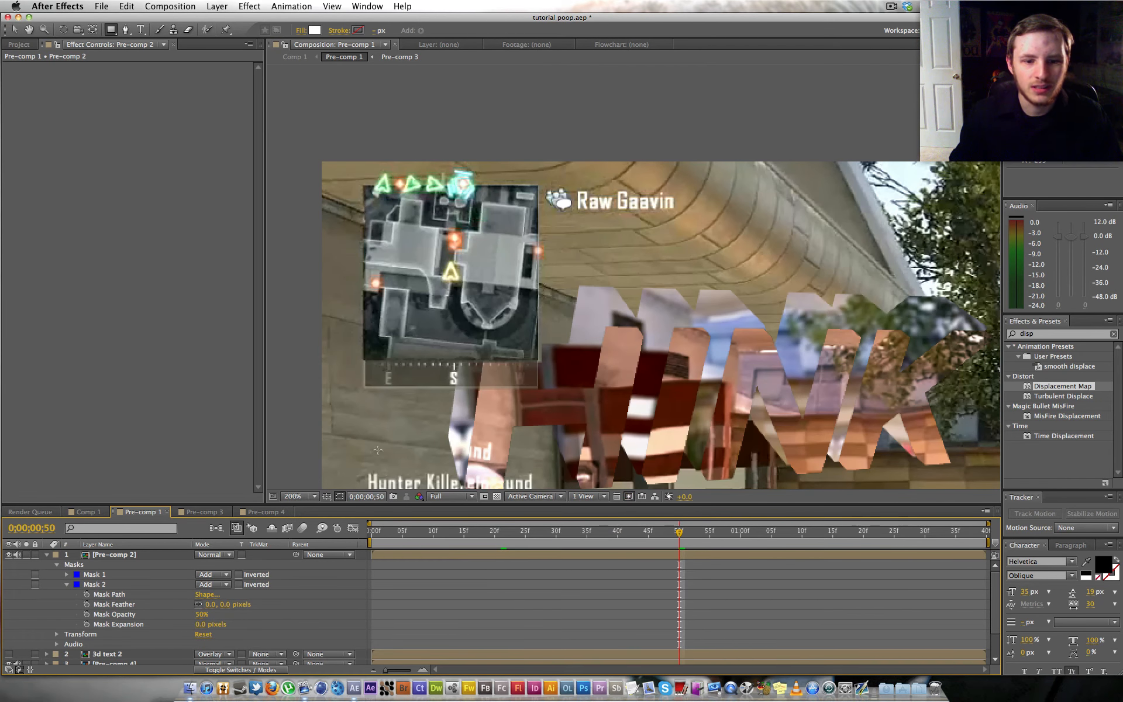
{"action": "left_click", "coordinate": [67, 574]}
{"action": "left_click", "coordinate": [202, 606]}
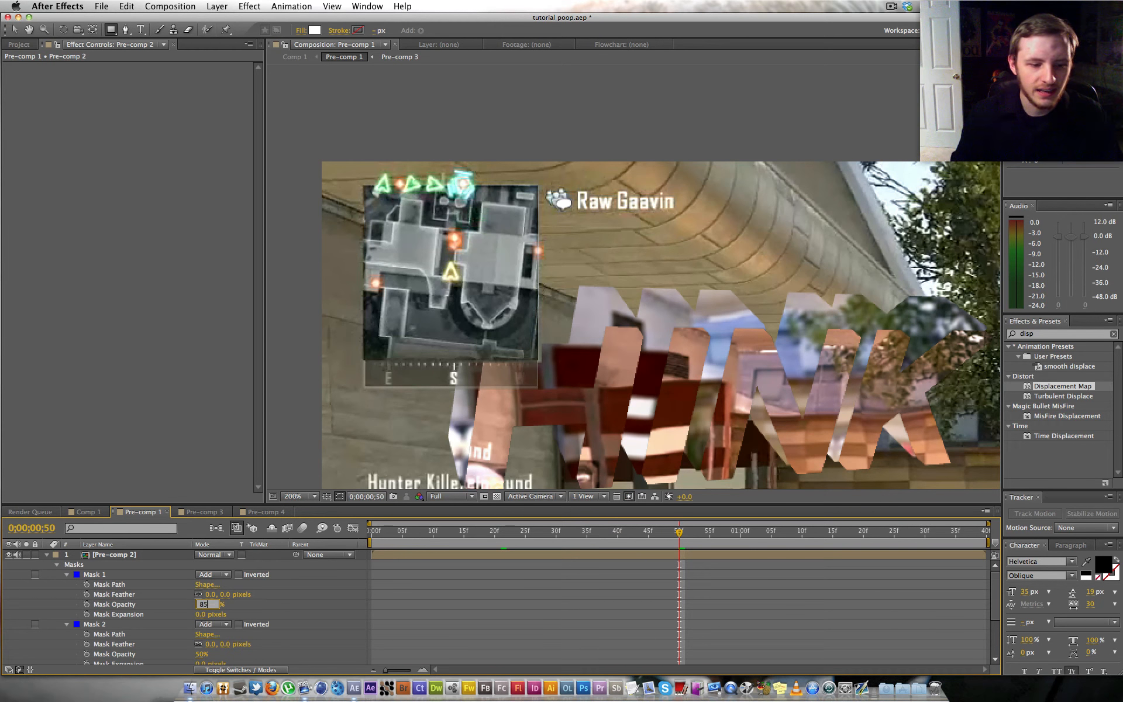
{"action": "key", "text": "Return"}
- Zoom out to 50%, center the composition in view, and play a RAM preview of the masked minimap over the text
{"action": "key", "text": "comma"}
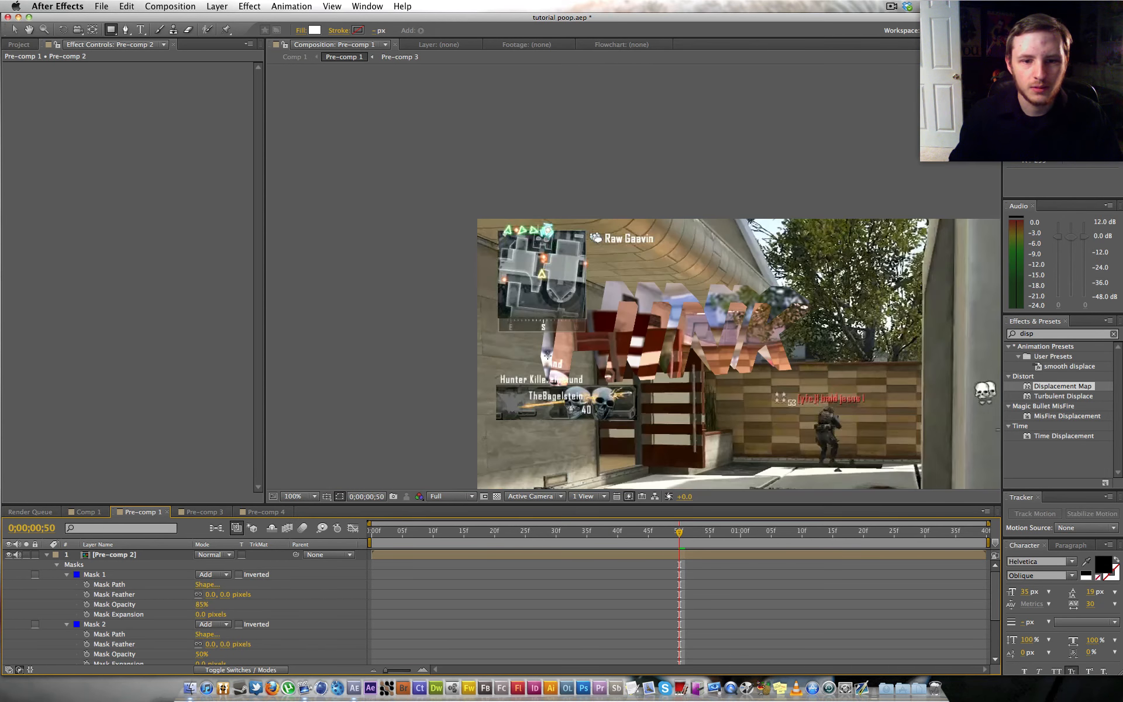
{"action": "left_click", "coordinate": [705, 532]}
{"action": "left_click_drag", "start_coordinate": [705, 534], "coordinate": [709, 532]}
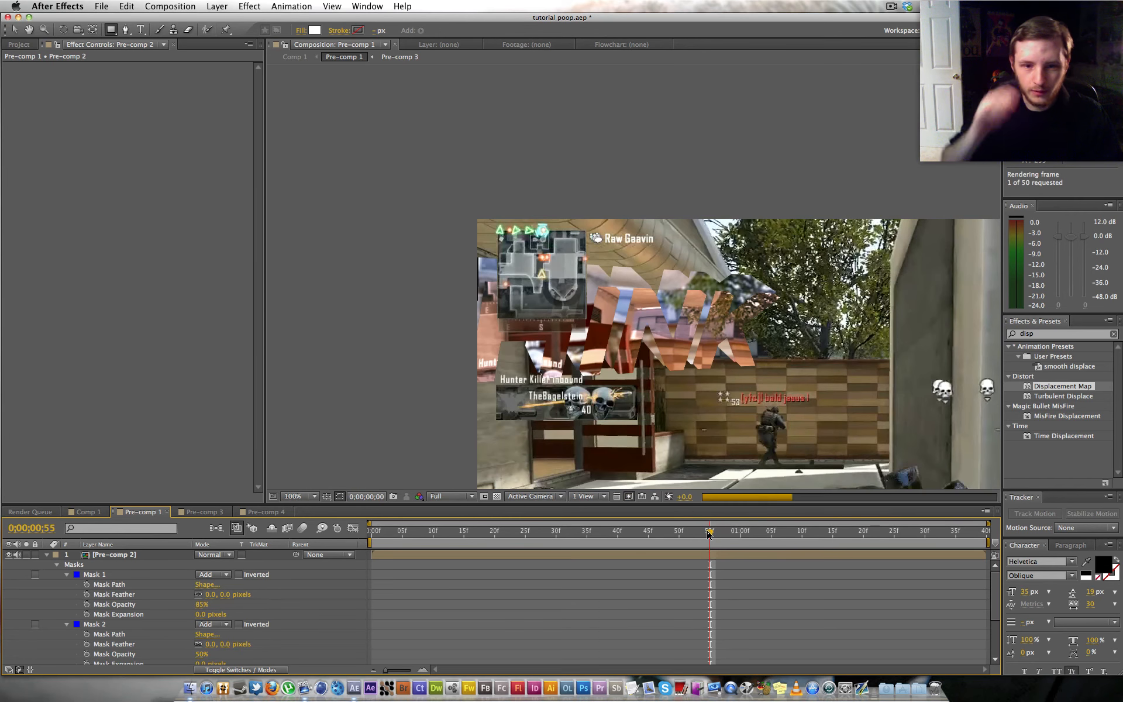
{"action": "key", "text": "KP_0"}
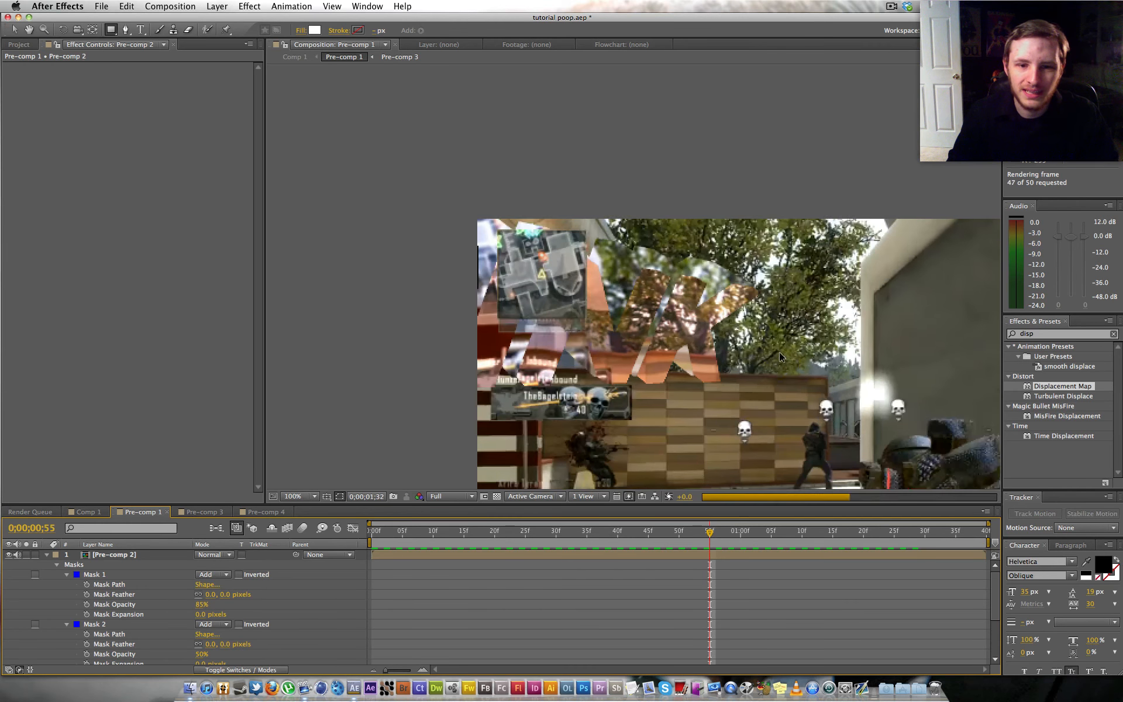
{"action": "scroll", "coordinate": [779, 354], "scroll_direction": "down", "scroll_amount": 1}
{"action": "key", "text": "space"}
{"action": "left_click_drag", "start_coordinate": [673, 339], "coordinate": [550, 278]}
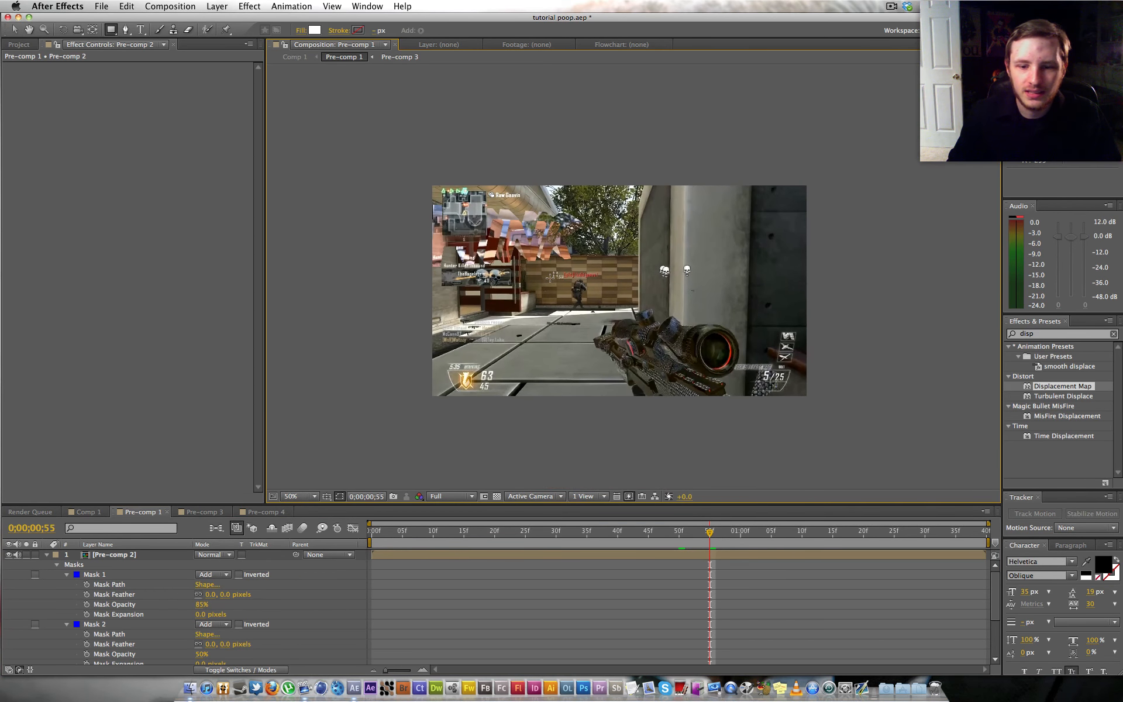
{"action": "key", "text": "space"}
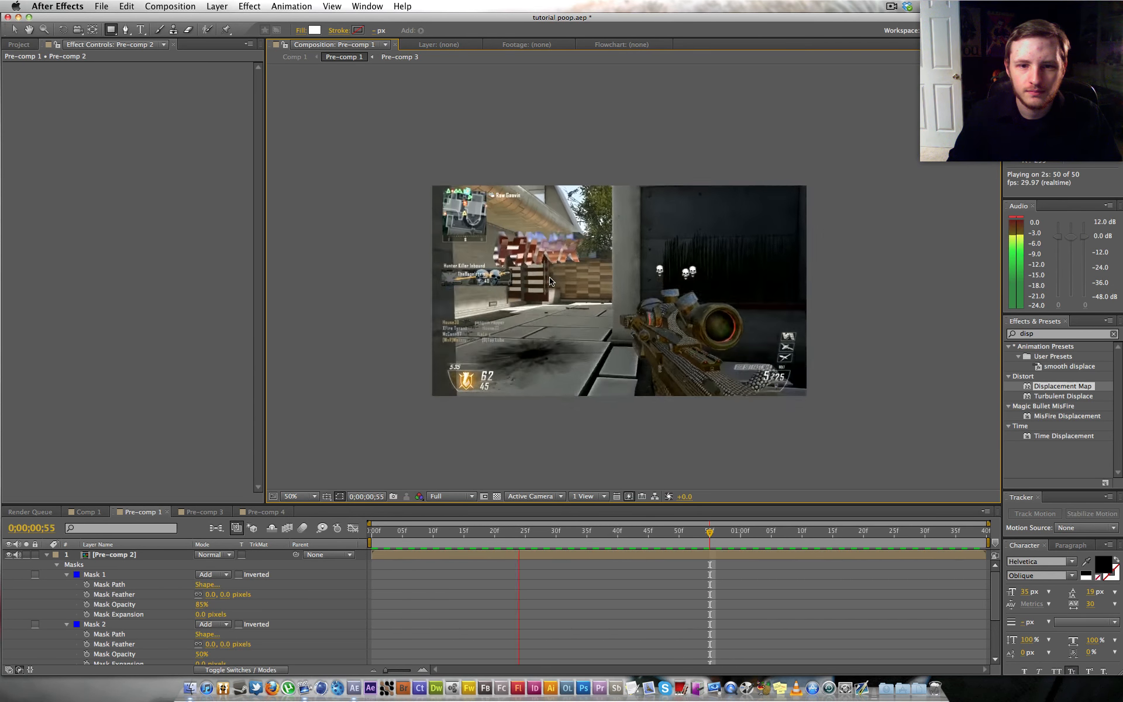
- Open the 3d text pre-comp at 0;00;00;48 and select its Black Solid 1 layer with the Element effect
{"action": "key", "text": "space"}
{"action": "left_click_drag", "start_coordinate": [720, 525], "coordinate": [667, 531]}
{"action": "left_click", "coordinate": [46, 555]}
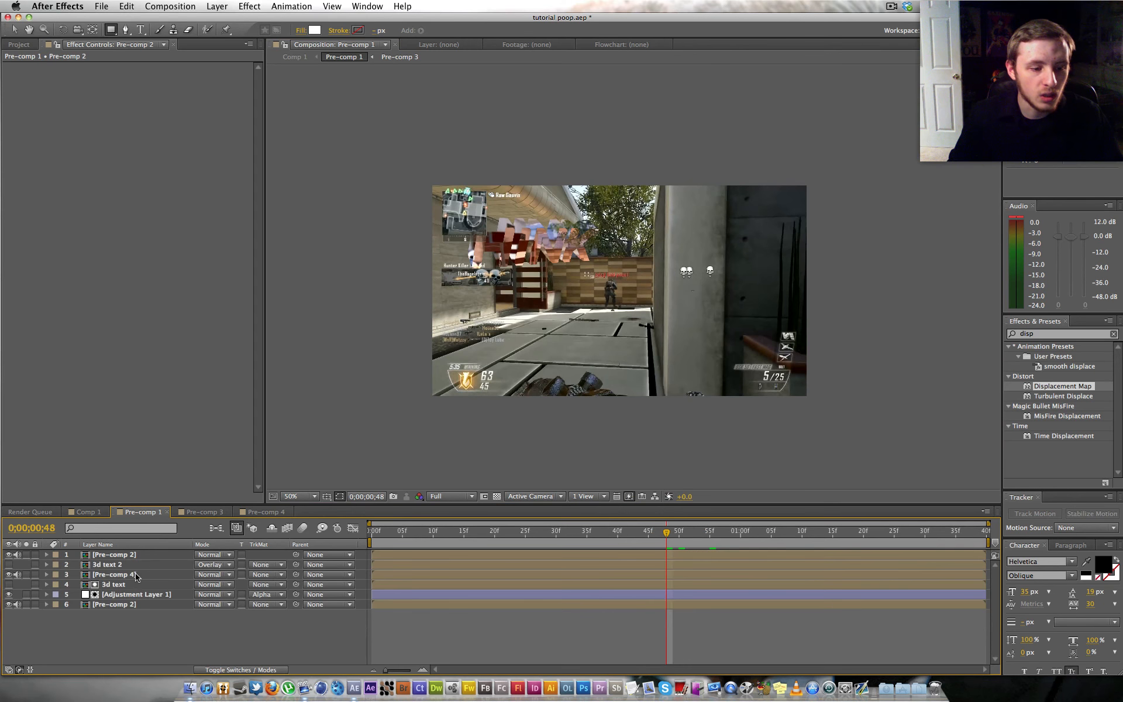
{"action": "double_click", "coordinate": [106, 584]}
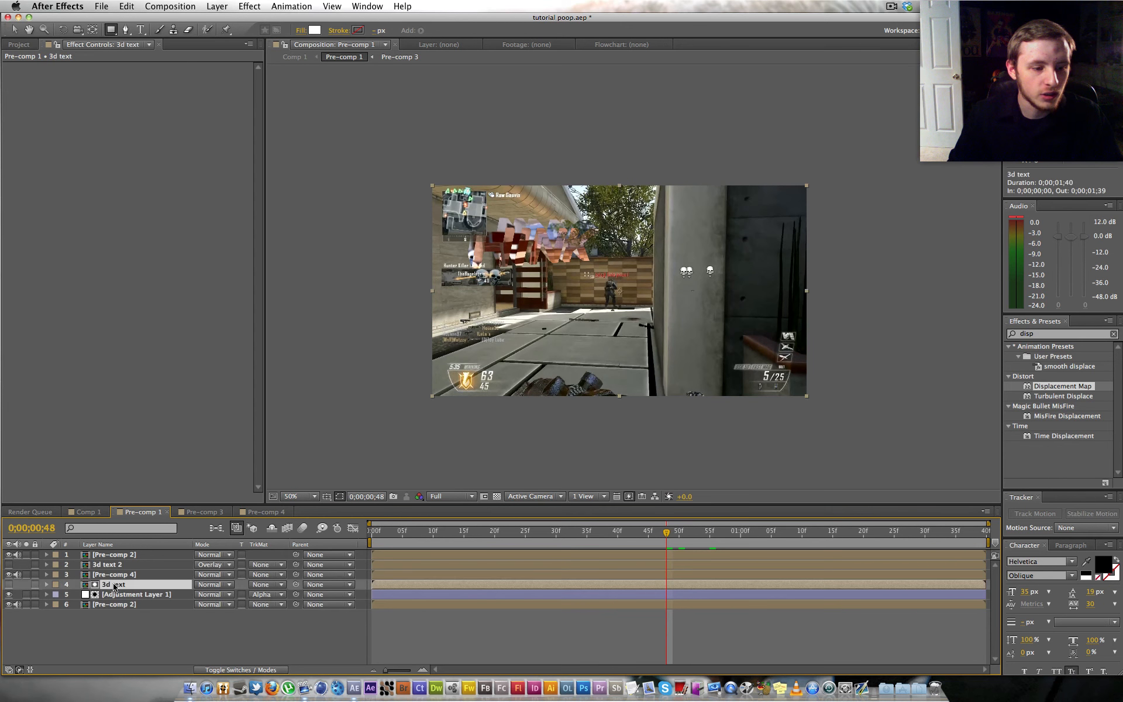
{"action": "left_click", "coordinate": [453, 573]}
{"action": "left_click", "coordinate": [456, 565]}
{"action": "left_click", "coordinate": [458, 557]}
{"action": "left_click", "coordinate": [459, 569]}
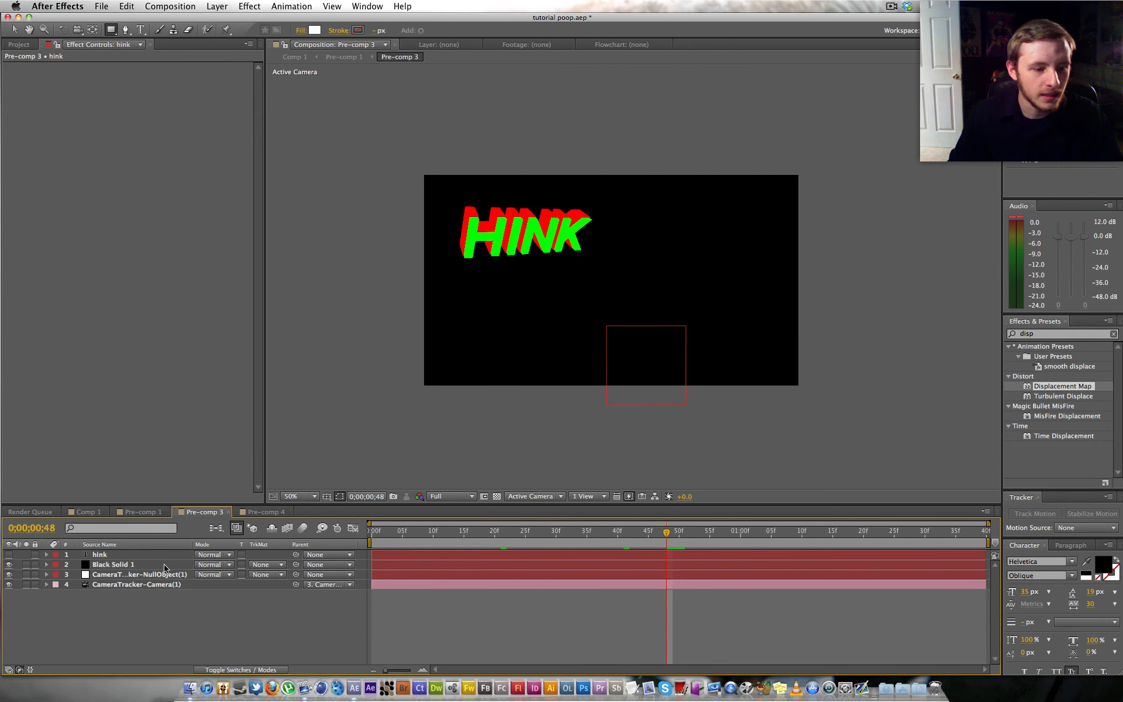
{"action": "left_click", "coordinate": [116, 564]}
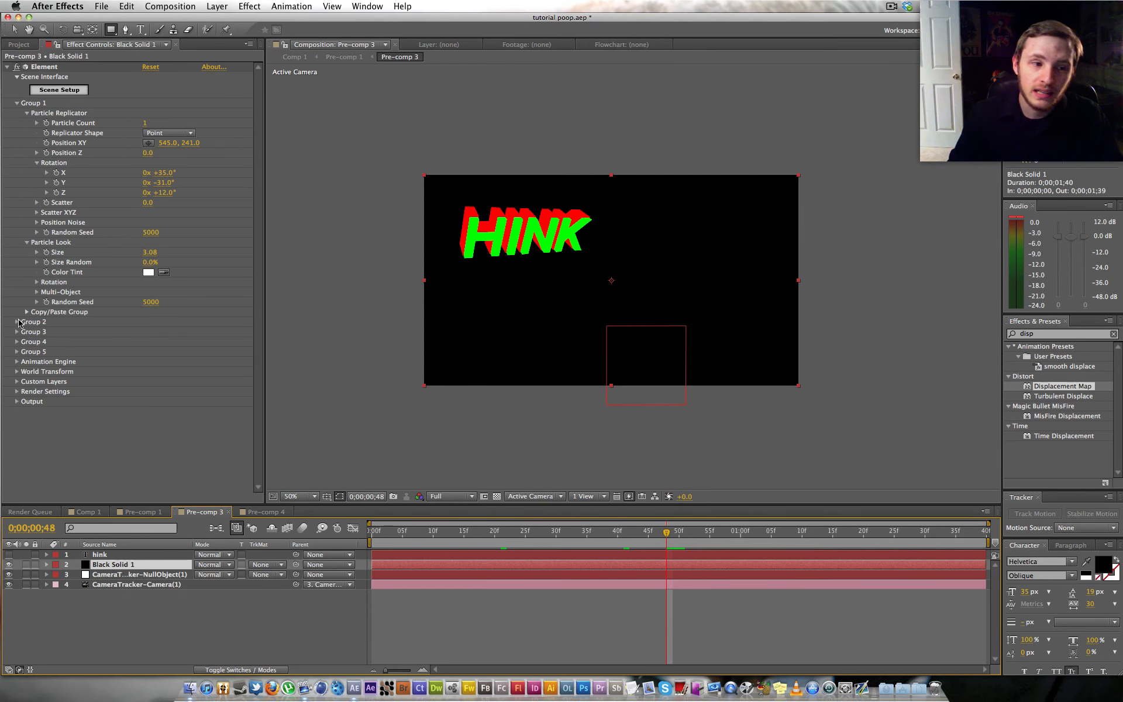
- Try rotating the Element text through World Transform to about X 14°, Y 125° and Z 38°, and undo the rotations
{"action": "left_click", "coordinate": [17, 363]}
{"action": "scroll", "coordinate": [88, 381], "scroll_direction": "down", "scroll_amount": 1}
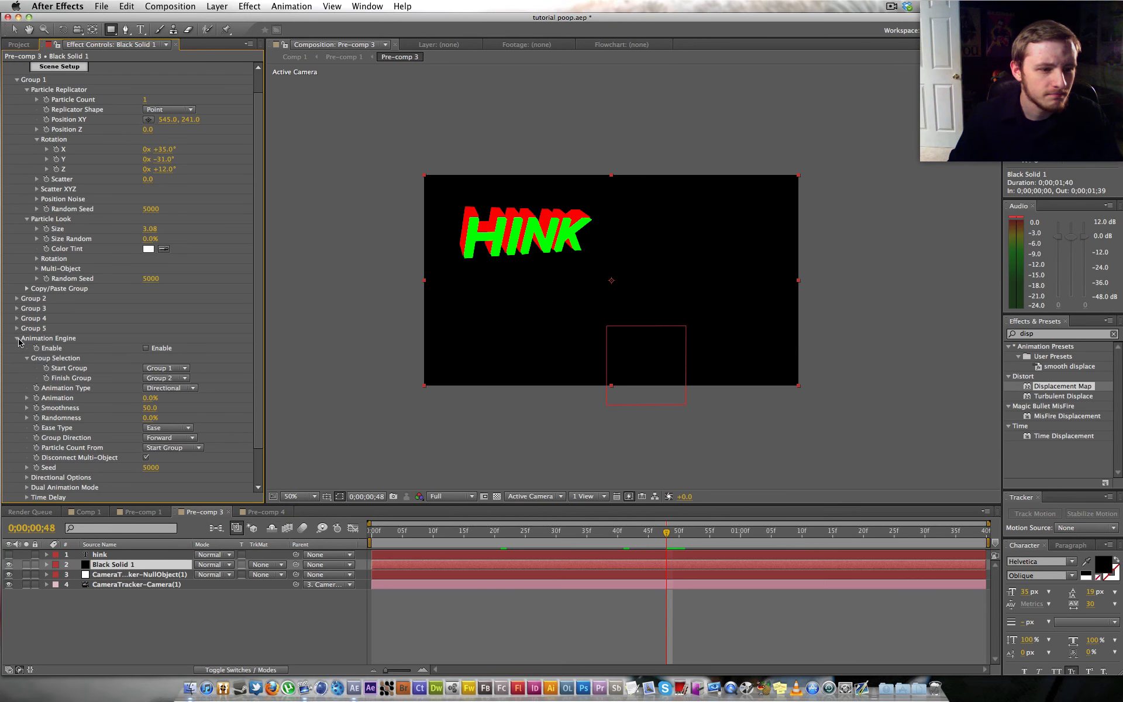
{"action": "left_click", "coordinate": [18, 339]}
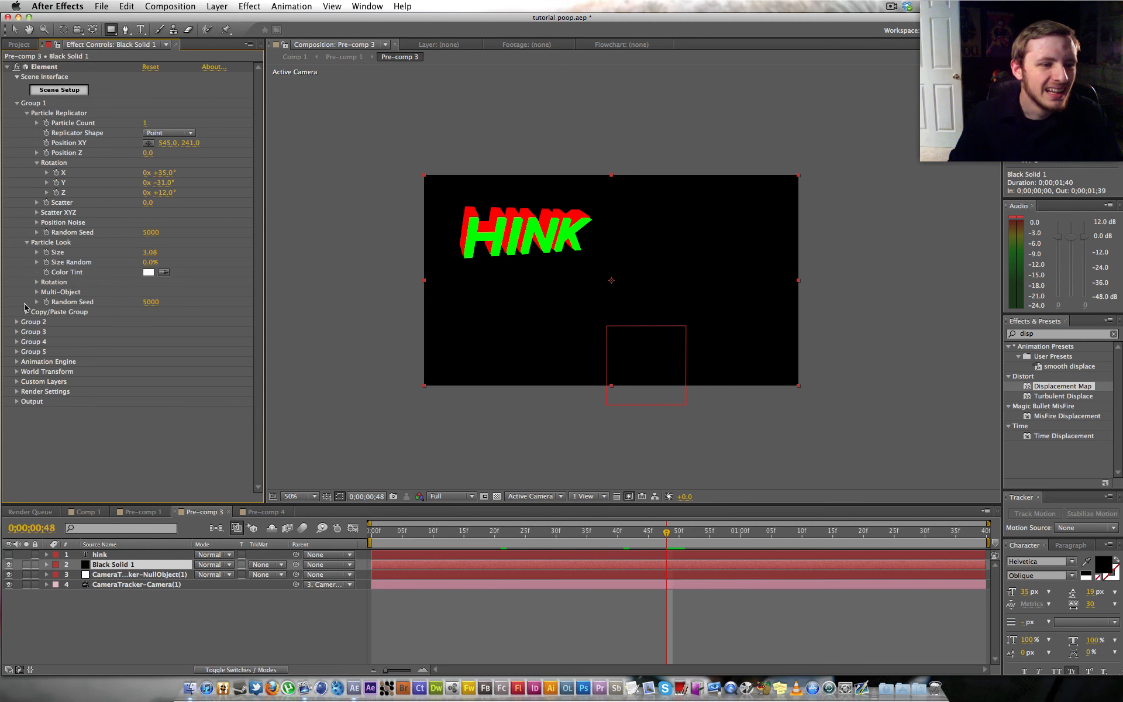
{"action": "left_click", "coordinate": [17, 372]}
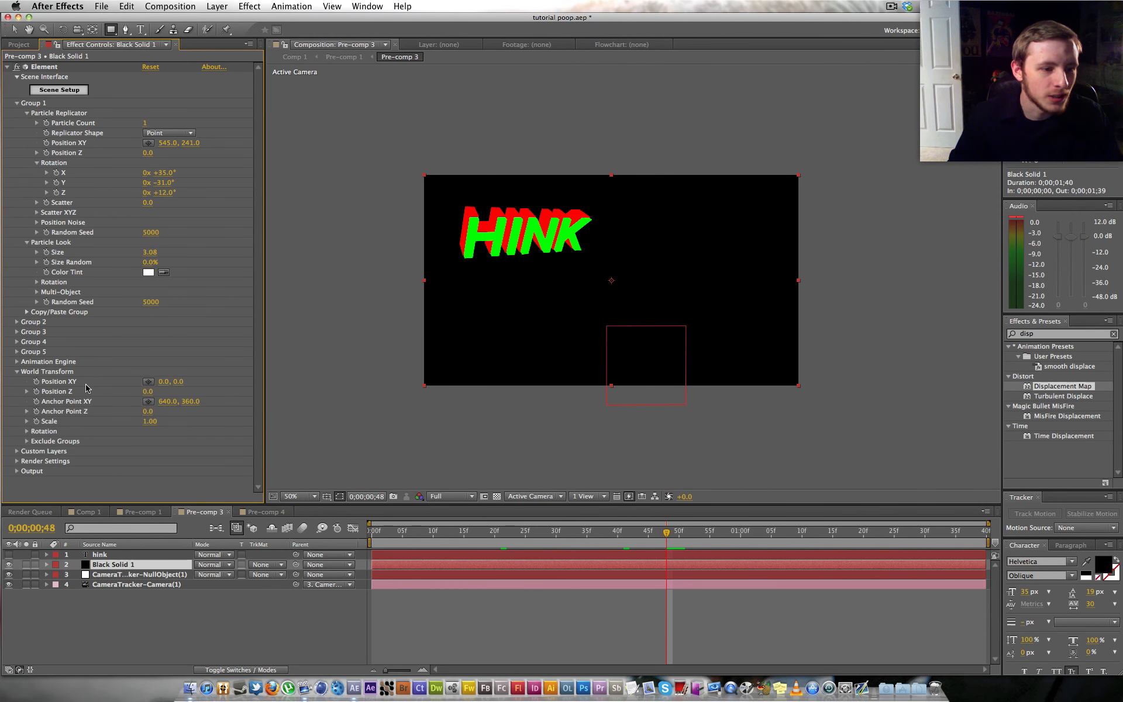
{"action": "left_click", "coordinate": [27, 432]}
{"action": "mouse_move", "coordinate": [166, 444]}
{"action": "left_mouse_down"}
{"action": "mouse_move", "coordinate": [188, 437]}
{"action": "mouse_move", "coordinate": [154, 449]}
{"action": "mouse_move", "coordinate": [237, 445]}
{"action": "mouse_move", "coordinate": [179, 457]}
{"action": "left_mouse_up"}
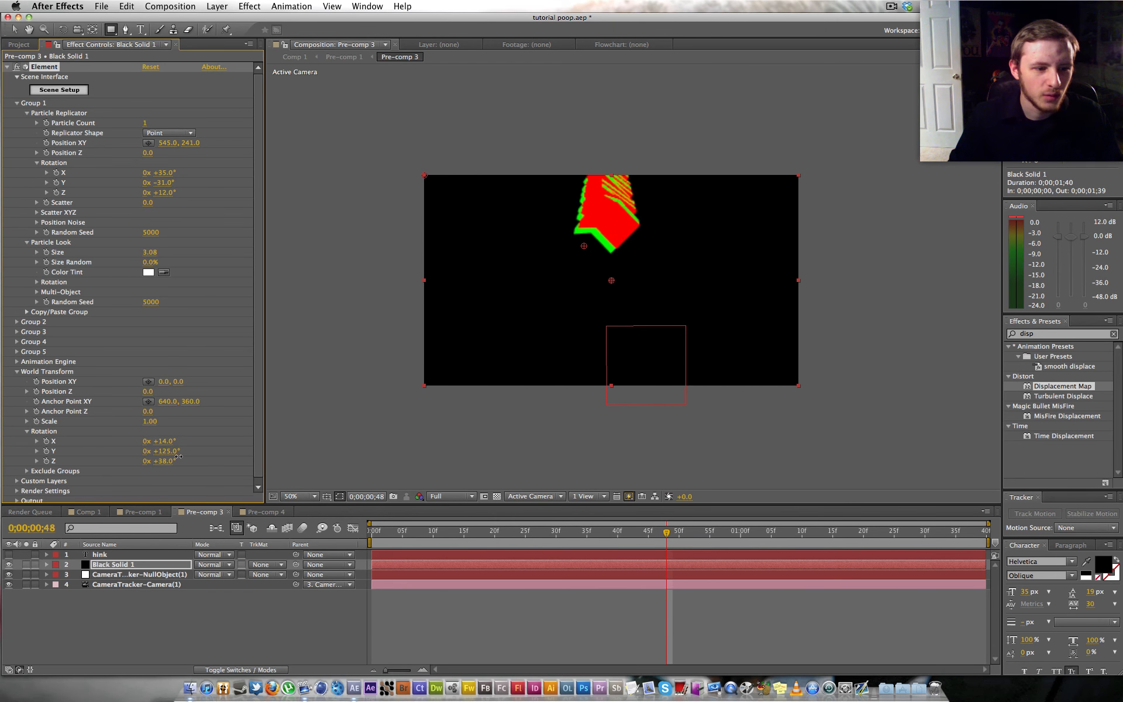
{"action": "key", "text": "super+z"}
{"action": "key", "text": "super+z"}
{"action": "key", "text": "super+z"}
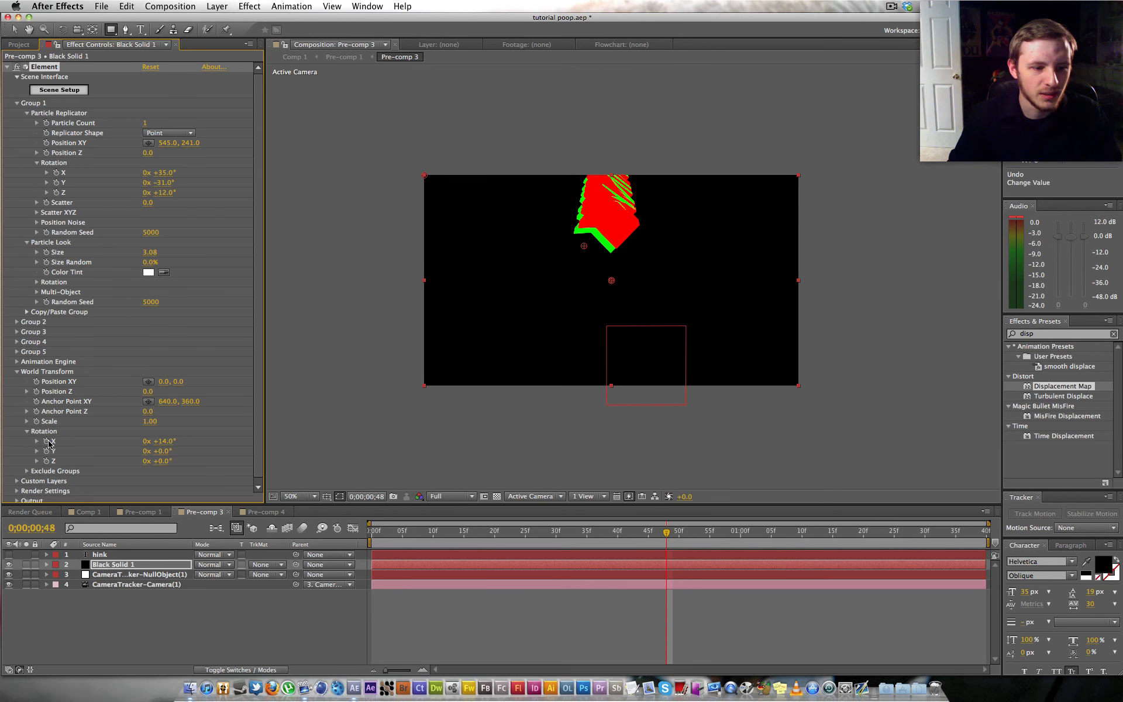
- Keyframe the World Transform X, Y and Z rotations, with 0° keys at 0;00;00;33 and a different starting rotation at 0;00;00;00
{"action": "left_click_drag", "start_coordinate": [46, 441], "coordinate": [48, 464]}
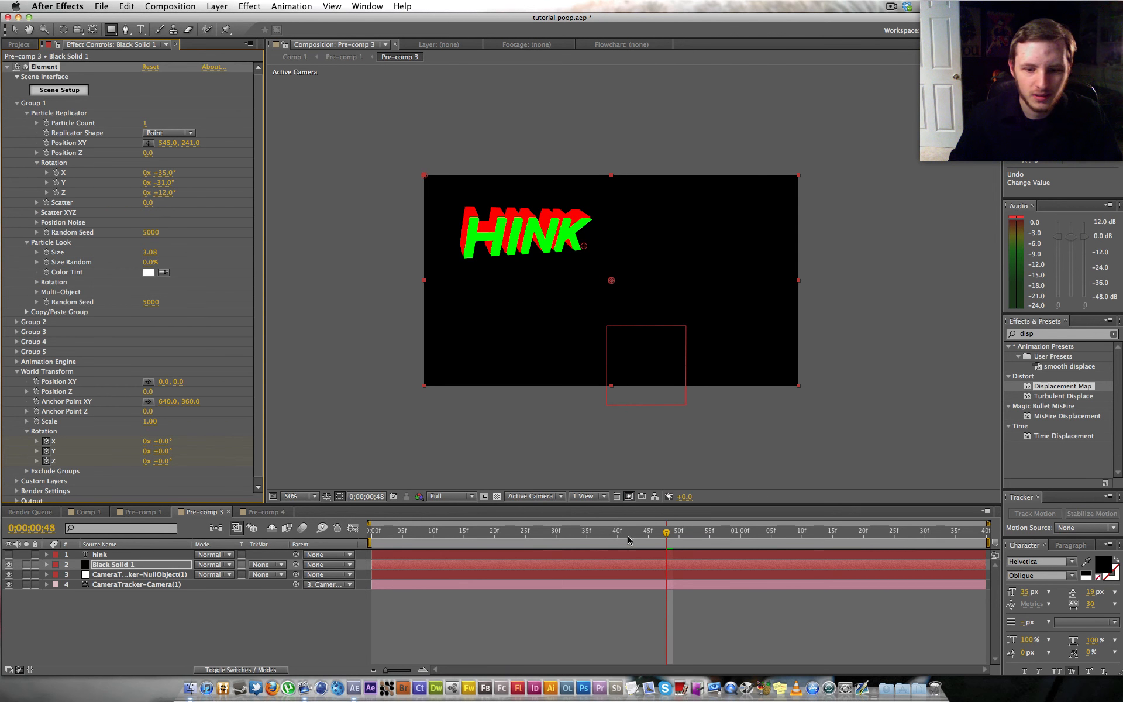
{"action": "key", "text": "u"}
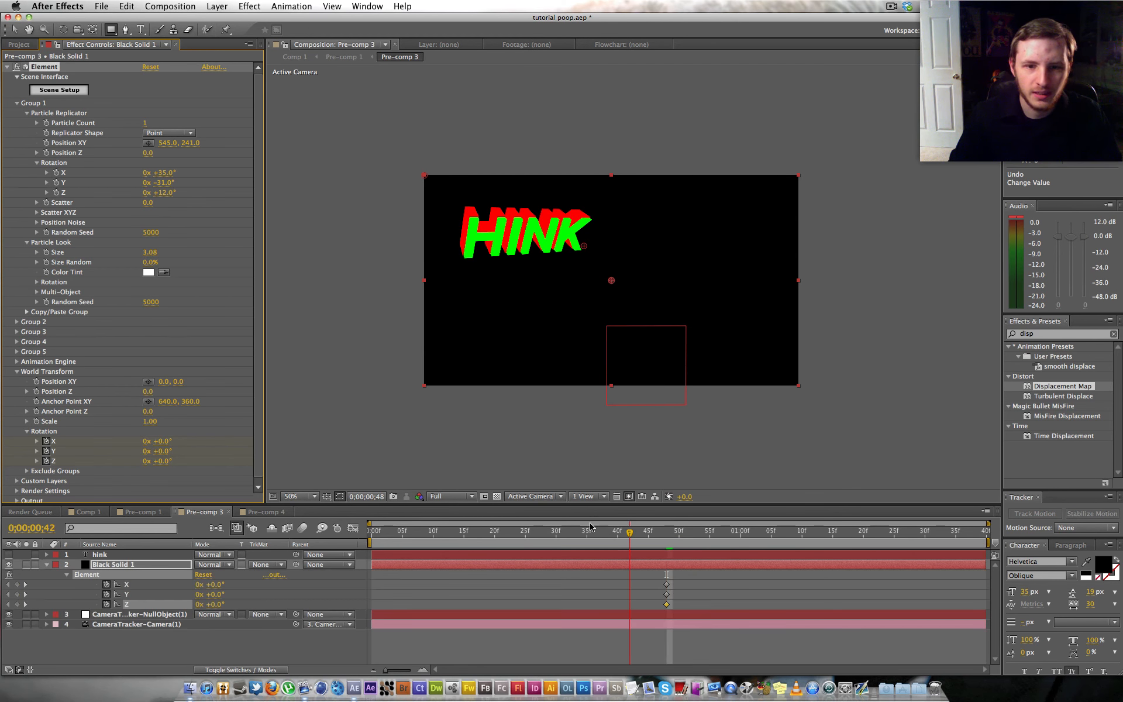
{"action": "left_click", "coordinate": [500, 534]}
{"action": "left_click_drag", "start_coordinate": [501, 533], "coordinate": [477, 534]}
{"action": "left_click_drag", "start_coordinate": [697, 579], "coordinate": [574, 606]}
{"action": "left_click_drag", "start_coordinate": [423, 536], "coordinate": [371, 541]}
{"action": "left_click_drag", "start_coordinate": [159, 442], "coordinate": [556, 552]}
- Check the rotating text in Pre-comp 1 at 0;00;00;27 and 0;00;00;54, and return to Comp 1
{"action": "left_click", "coordinate": [85, 512]}
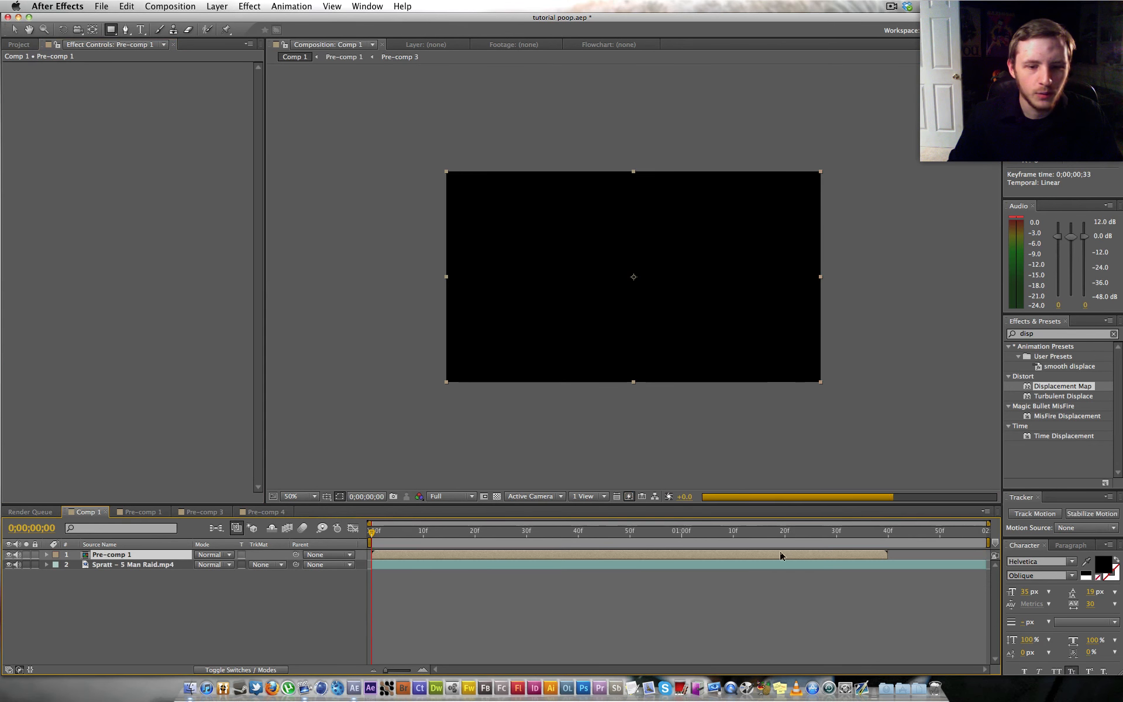
{"action": "left_click", "coordinate": [146, 513]}
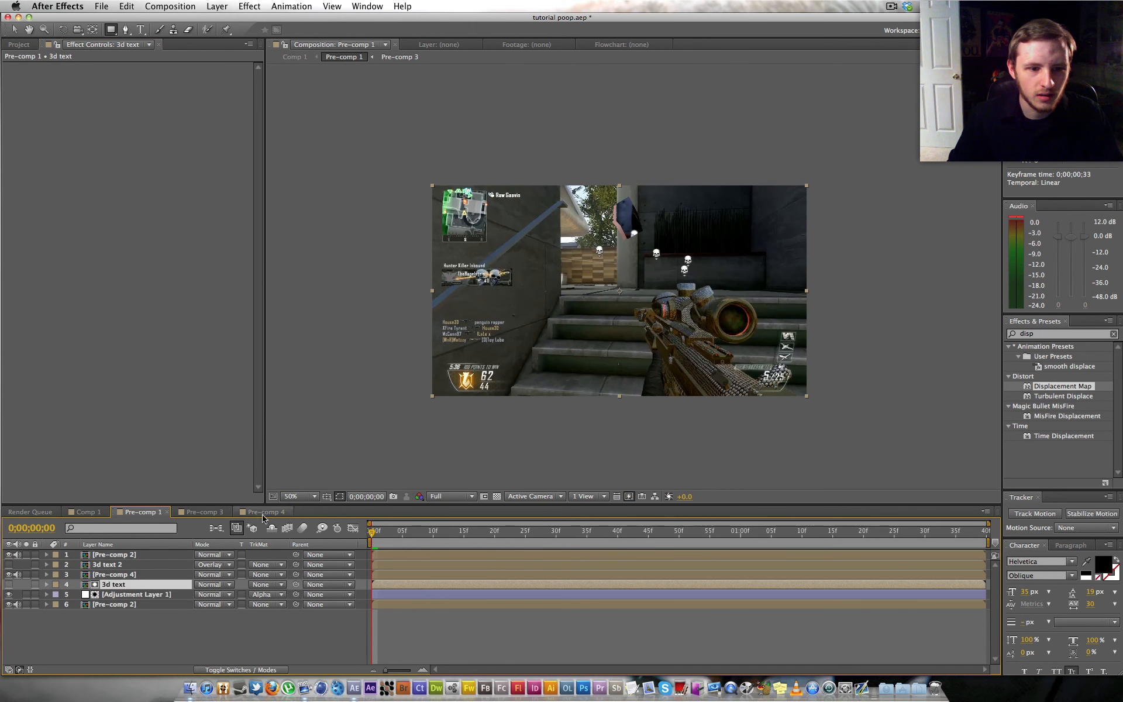
{"action": "left_click_drag", "start_coordinate": [379, 533], "coordinate": [538, 554]}
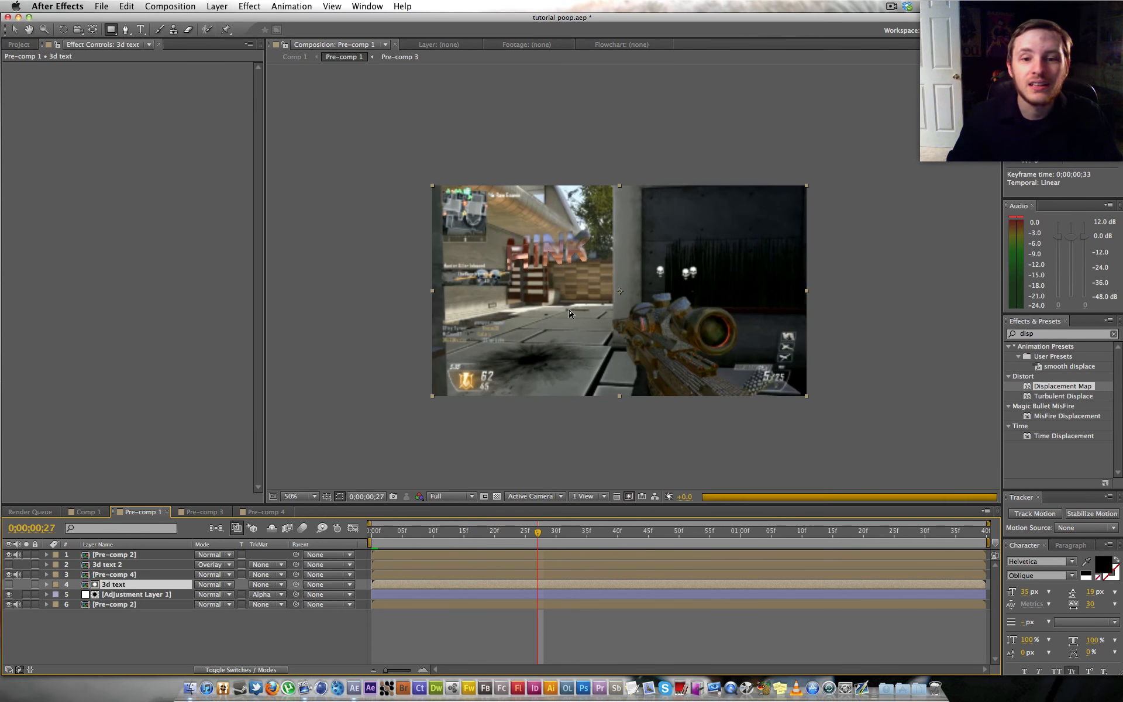
{"action": "key", "text": "period"}
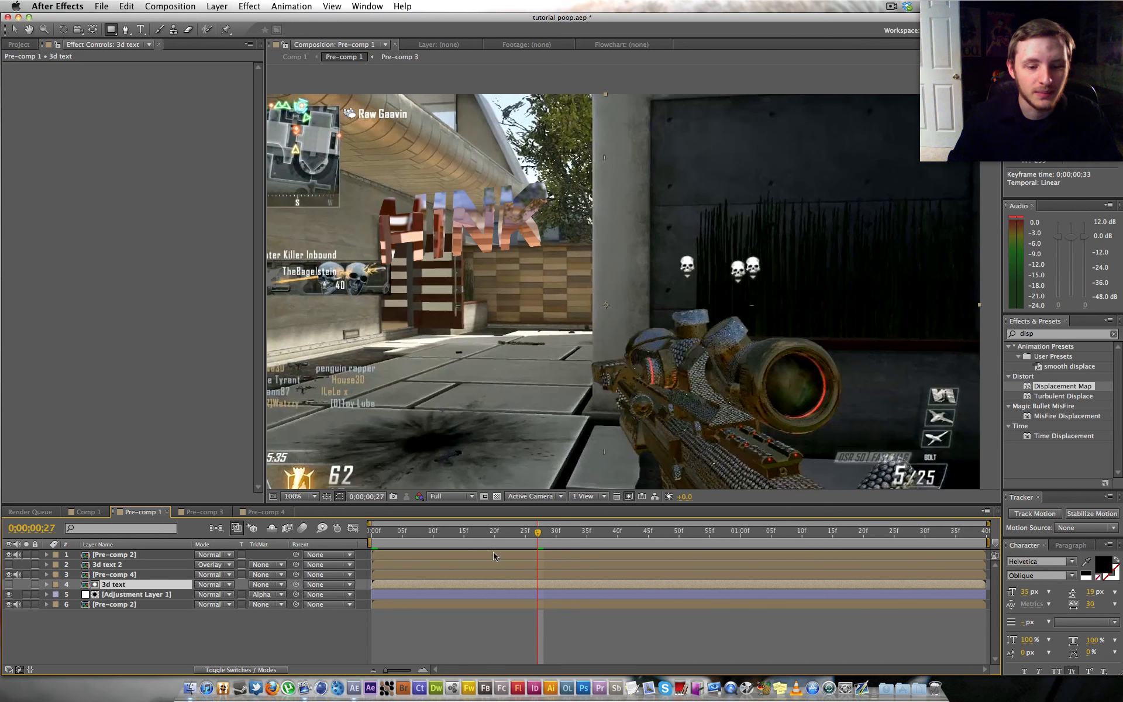
{"action": "left_click_drag", "start_coordinate": [548, 541], "coordinate": [706, 534]}
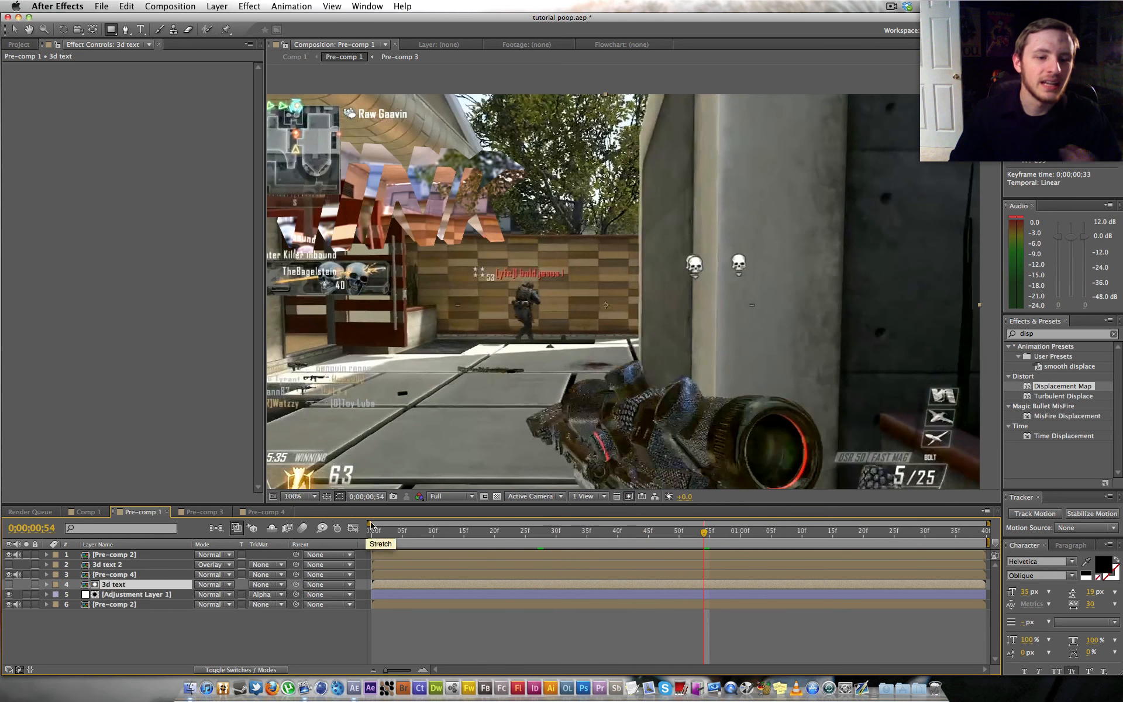
{"action": "left_click", "coordinate": [284, 513]}
{"action": "left_click", "coordinate": [220, 517]}
{"action": "left_click", "coordinate": [85, 512]}
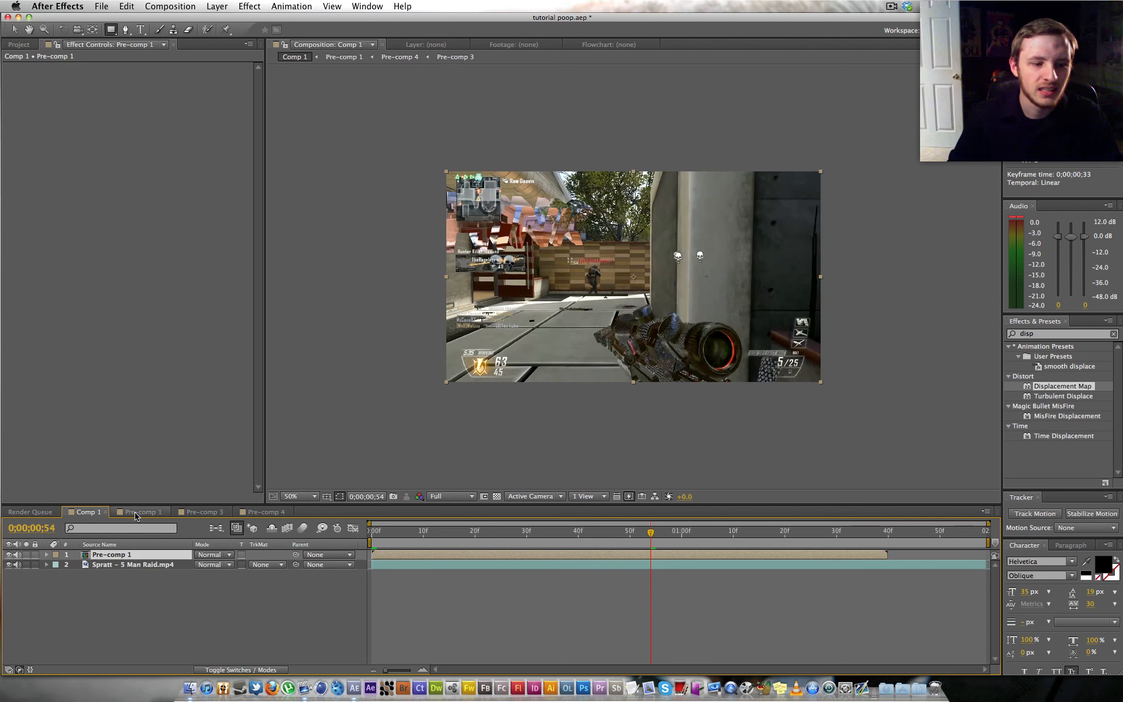
- Split the Pre-comp 1 layer in Comp 1 at 0;00;01;20, as the rifle scope is raised
{"action": "left_click_drag", "start_coordinate": [665, 525], "coordinate": [629, 539]}
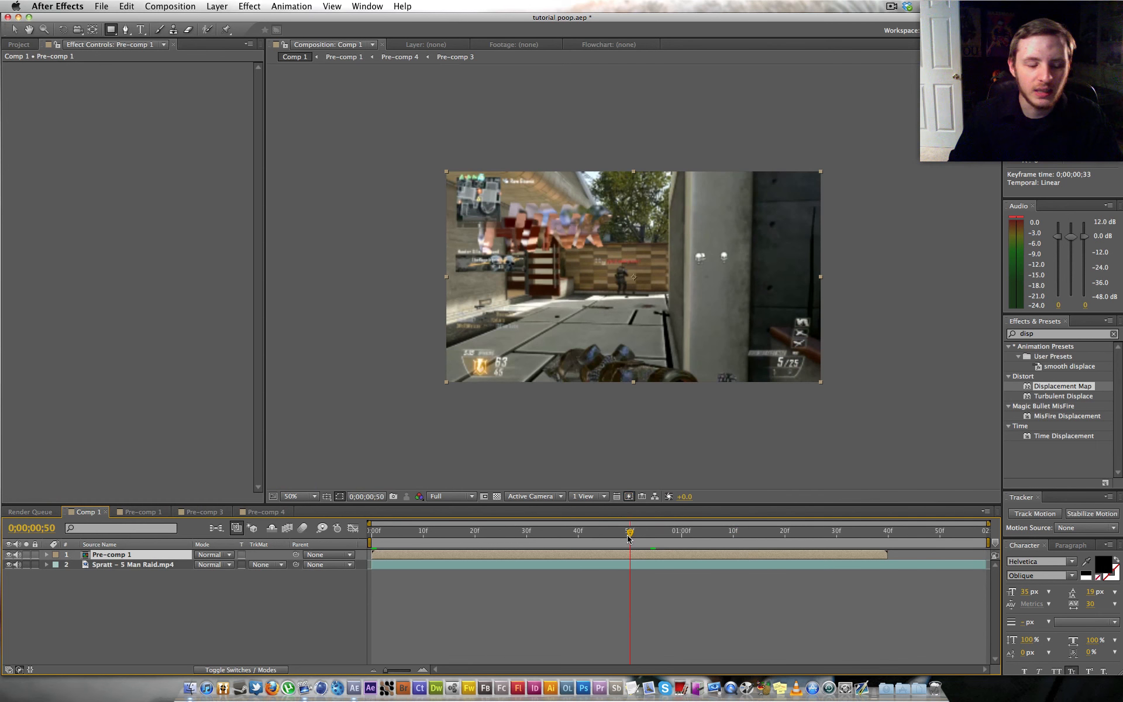
{"action": "left_click", "coordinate": [635, 538]}
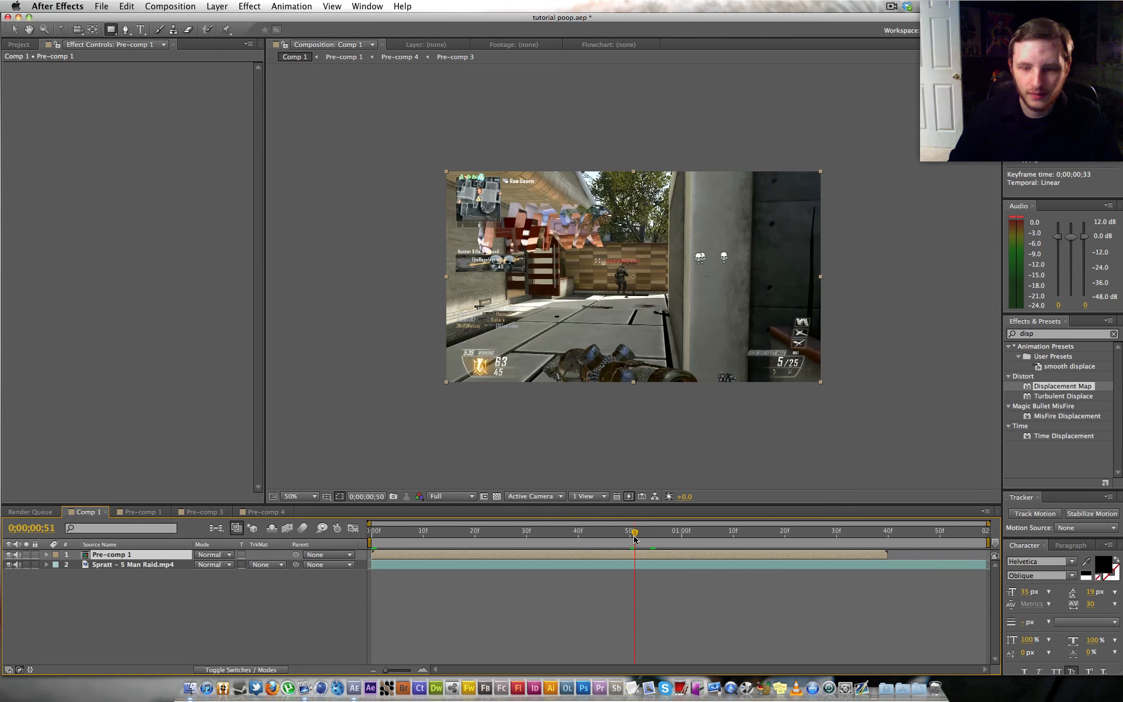
{"action": "key", "text": "shift+Page_Down"}
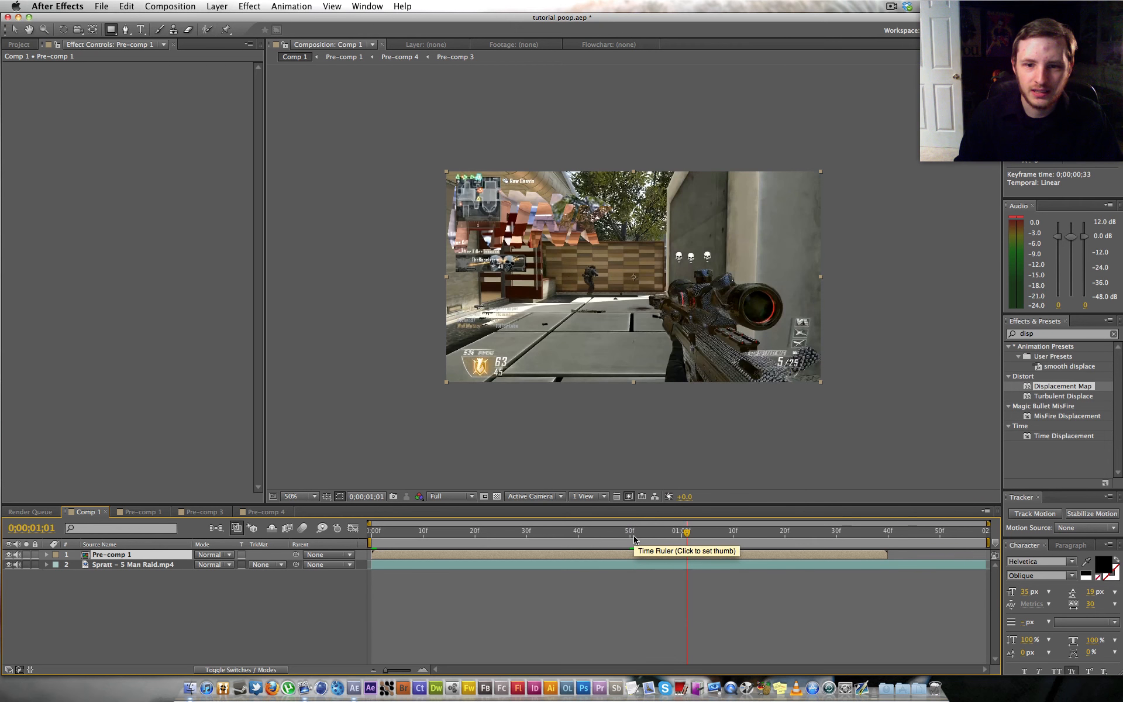
{"action": "key", "text": "Page_Up"}
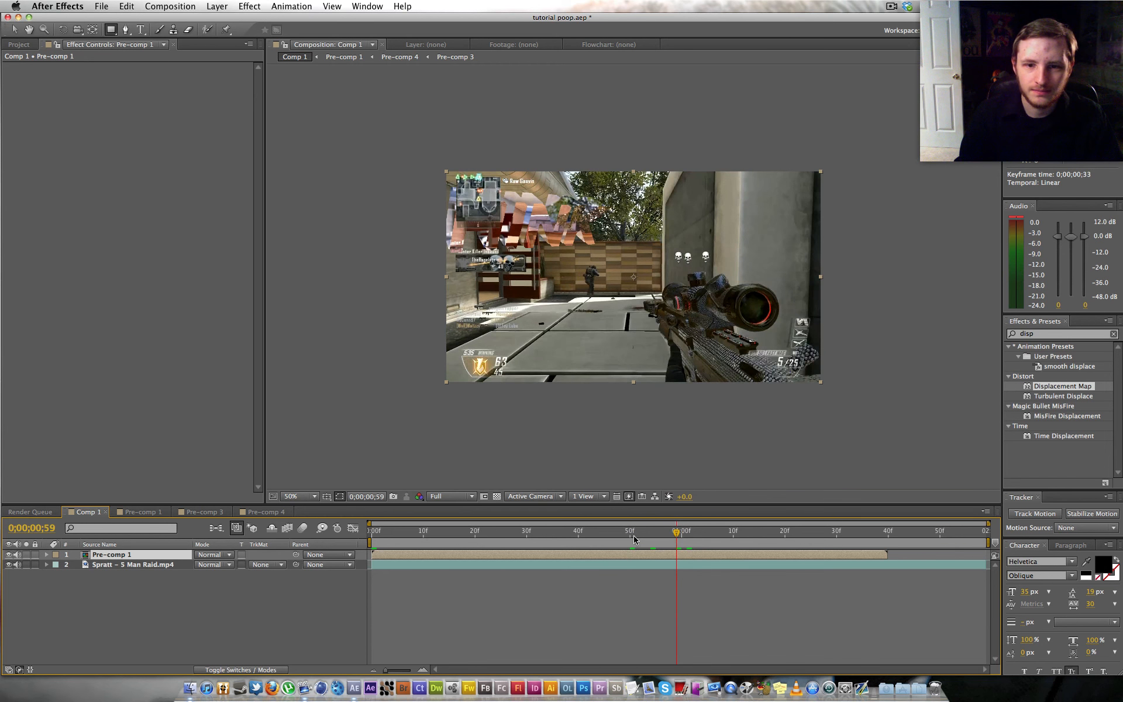
{"action": "key", "text": "Page_Down"}
{"action": "key", "text": "Page_Down"}
{"action": "key", "text": "Page_Down"}
{"action": "key", "text": "shift+Page_Down"}
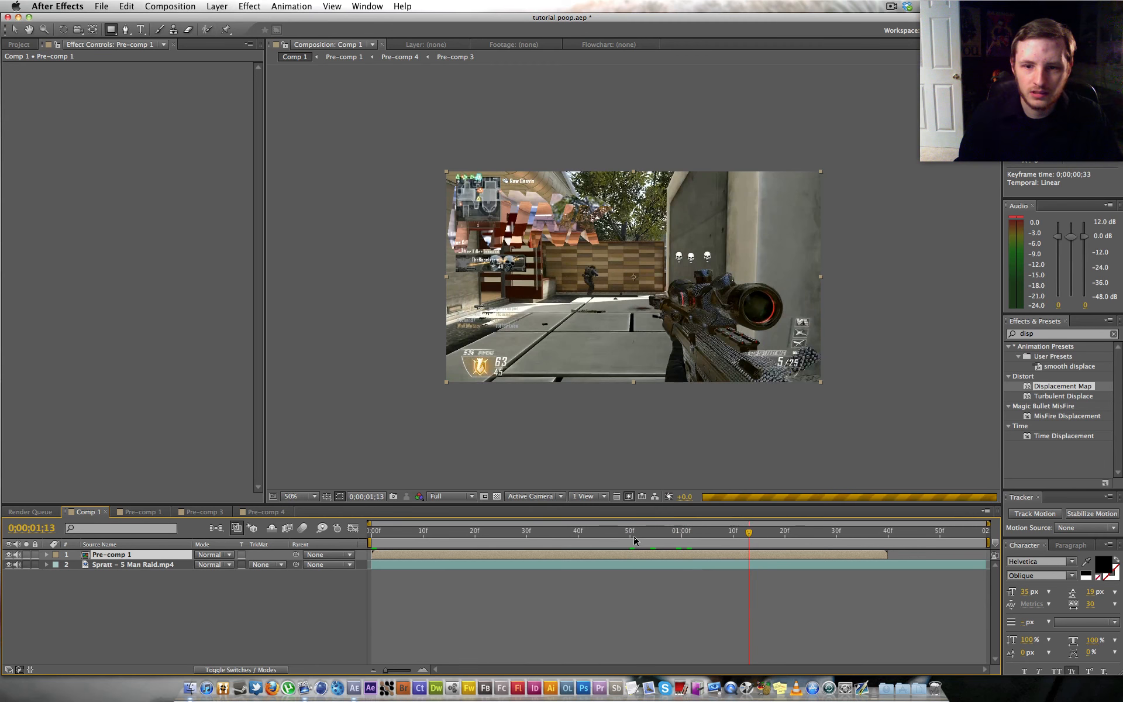
{"action": "key", "text": "Page_Down"}
{"action": "key", "text": "Page_Down"}
{"action": "key", "text": "Page_Down"}
{"action": "key", "text": "Page_Down"}
{"action": "key", "text": "Page_Down"}
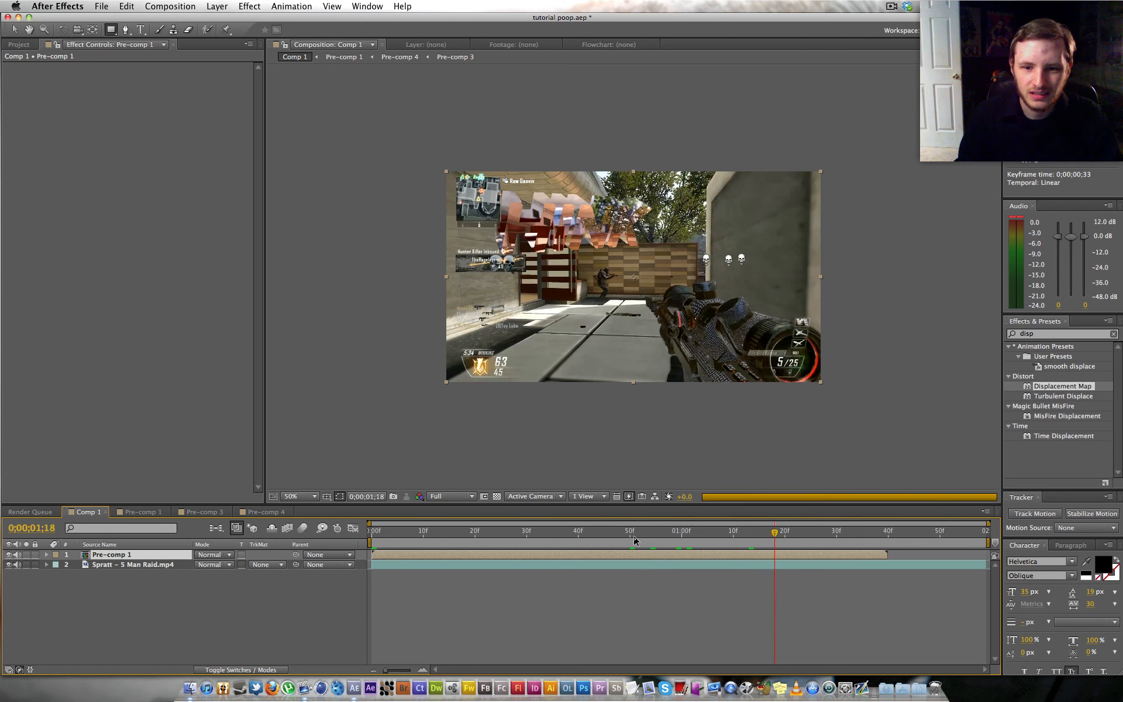
{"action": "key", "text": "Page_Down"}
{"action": "key", "text": "Page_Down"}
{"action": "key", "text": "Page_Down"}
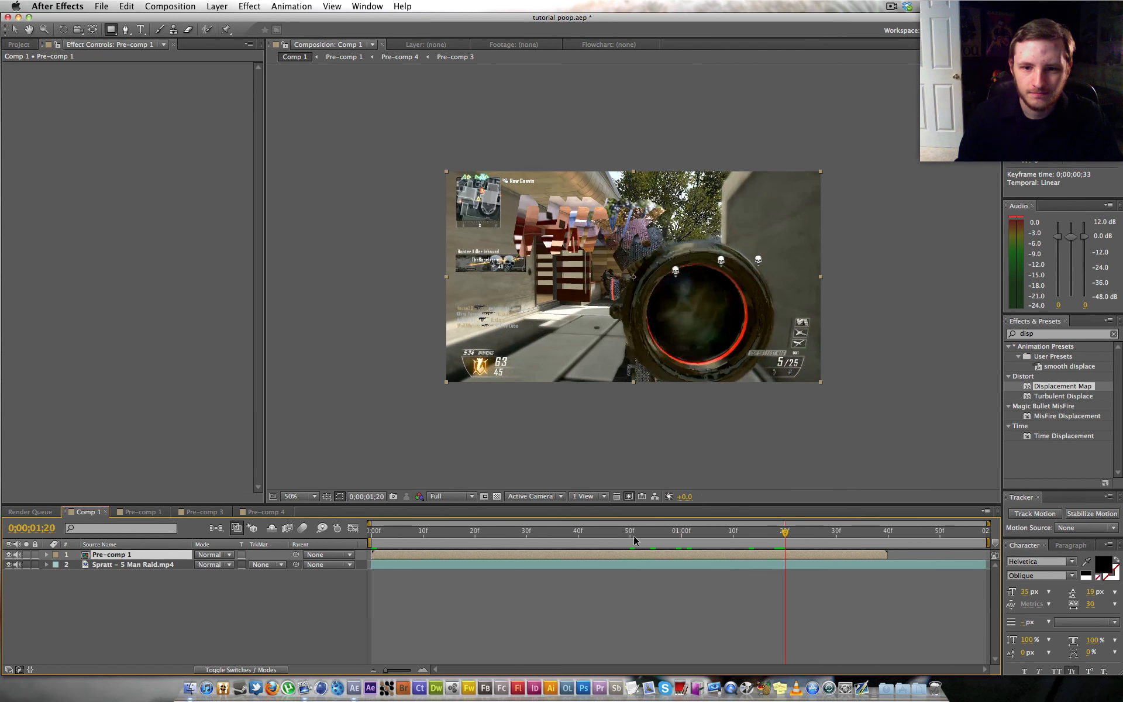
{"action": "key", "text": "Page_Up"}
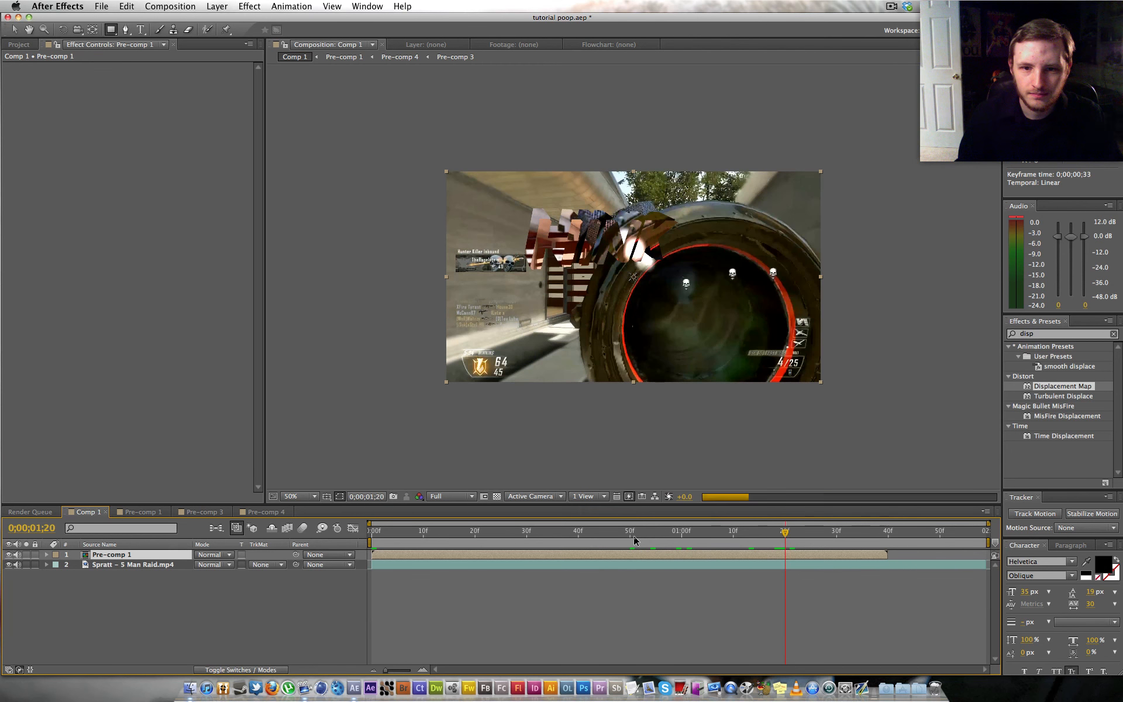
{"action": "key", "text": "super+shift+d"}
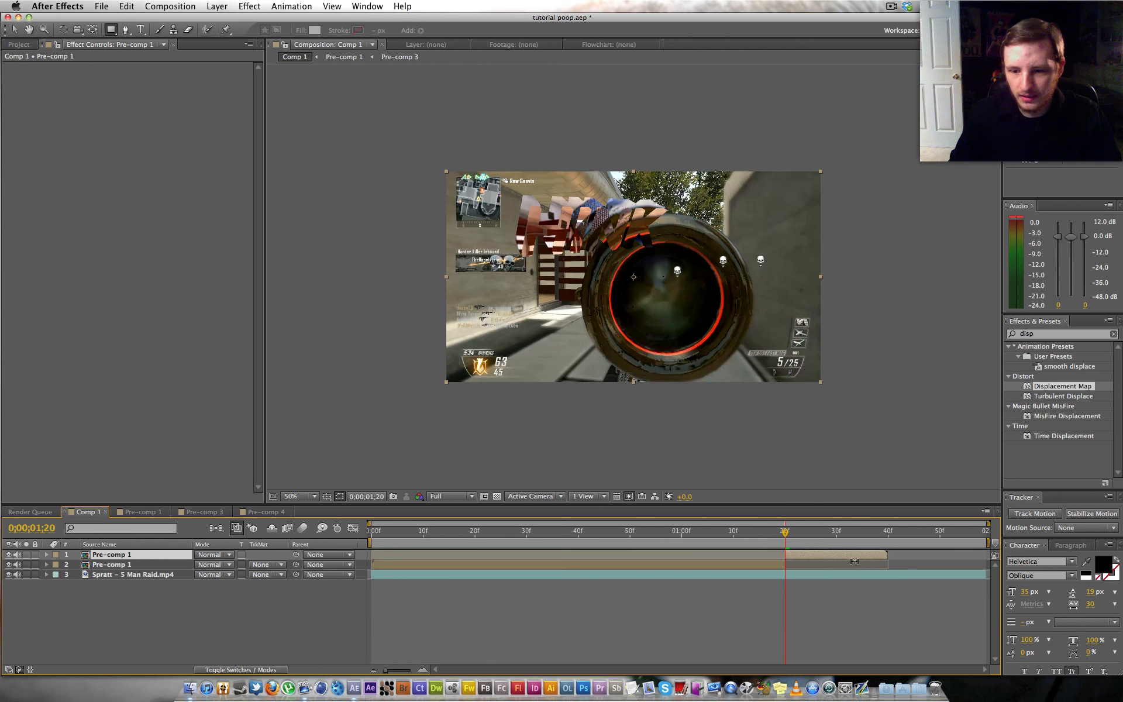
- Move the second Pre-comp 1 segment to start at 0;00;01;39 and check the frames around its start
{"action": "left_click_drag", "start_coordinate": [855, 561], "coordinate": [952, 561]}
{"action": "left_click", "coordinate": [852, 533]}
{"action": "left_click_drag", "start_coordinate": [856, 534], "coordinate": [872, 530]}
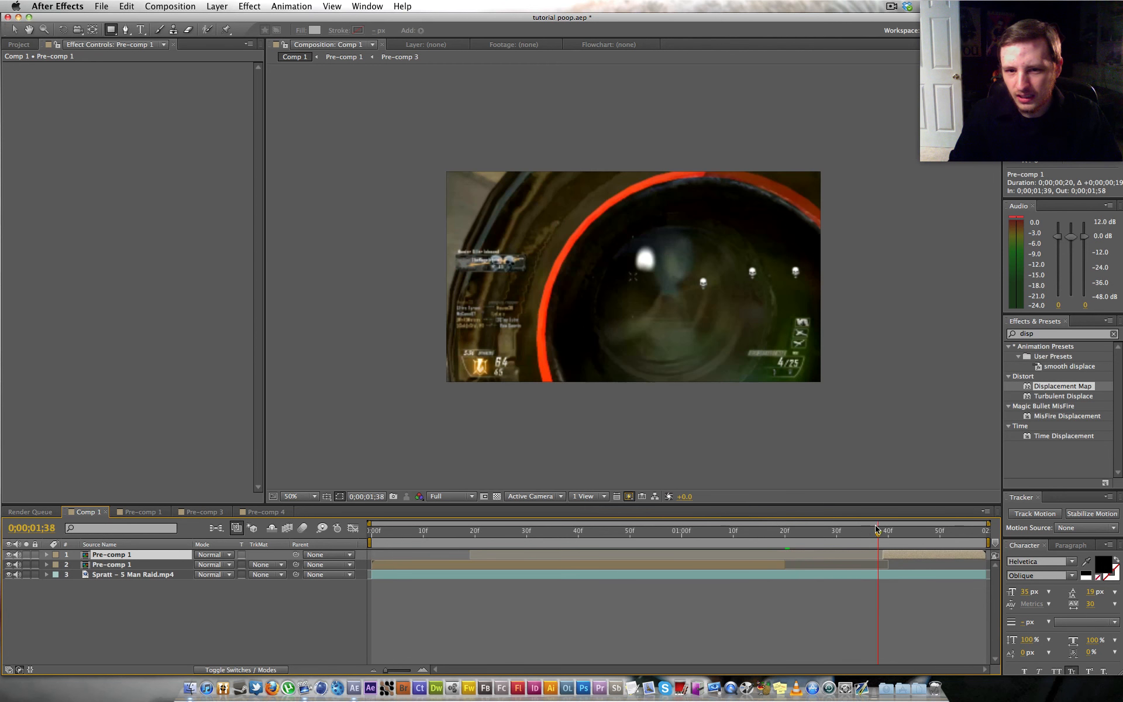
{"action": "left_click_drag", "start_coordinate": [873, 530], "coordinate": [878, 529]}
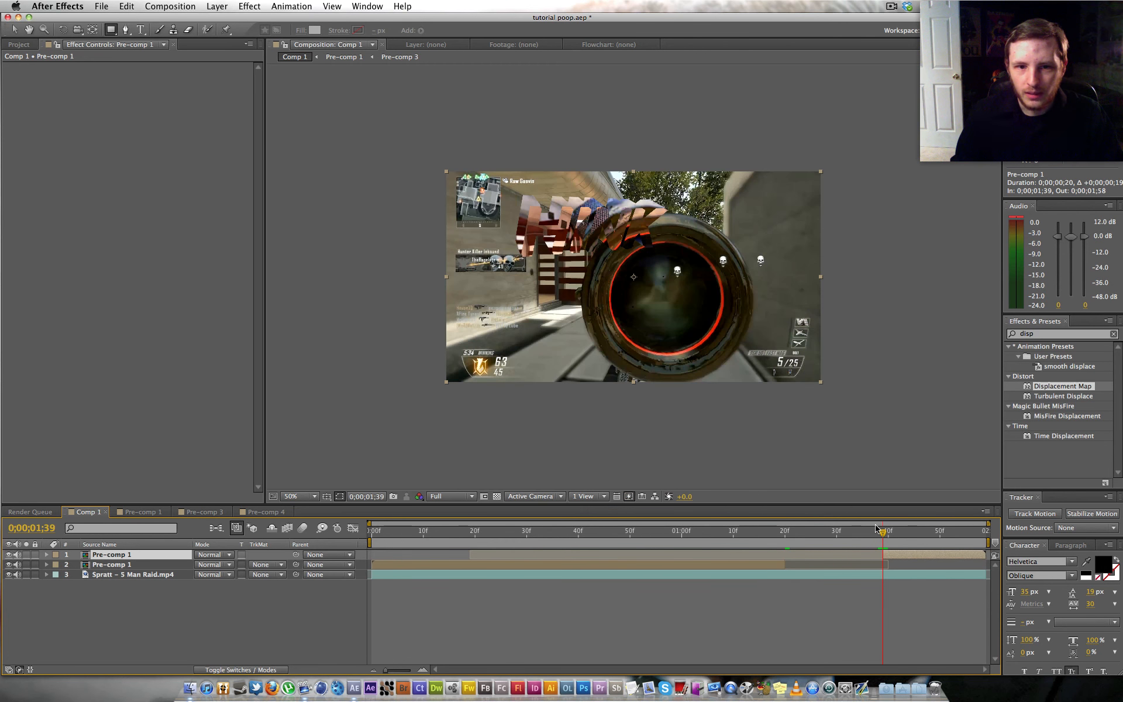
{"action": "left_click", "coordinate": [877, 530]}
{"action": "key", "text": "Page_Down"}
{"action": "key", "text": "Page_Down"}
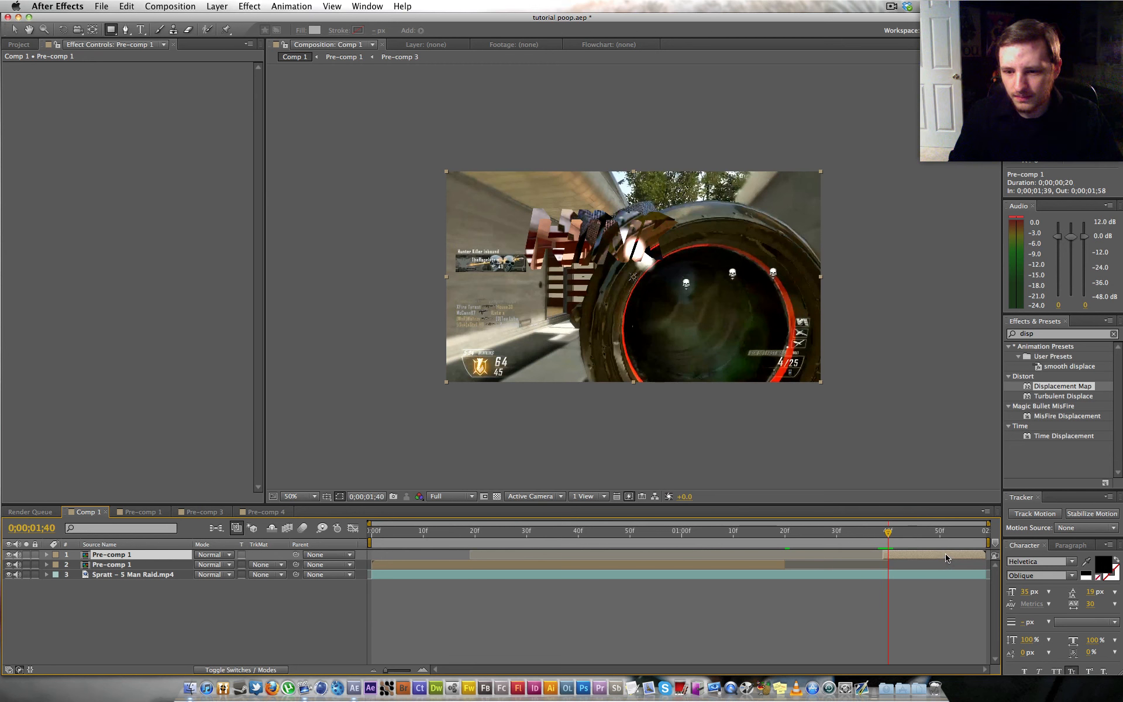
- Shift the second Pre-comp 1 segment to start at 0;00;01;40 and step through the frames around the transition
{"action": "left_click_drag", "start_coordinate": [944, 559], "coordinate": [948, 557]}
{"action": "key", "text": "Page_Up"}
{"action": "key", "text": "Page_Down"}
{"action": "key", "text": "Page_Down"}
{"action": "key", "text": "Page_Down"}
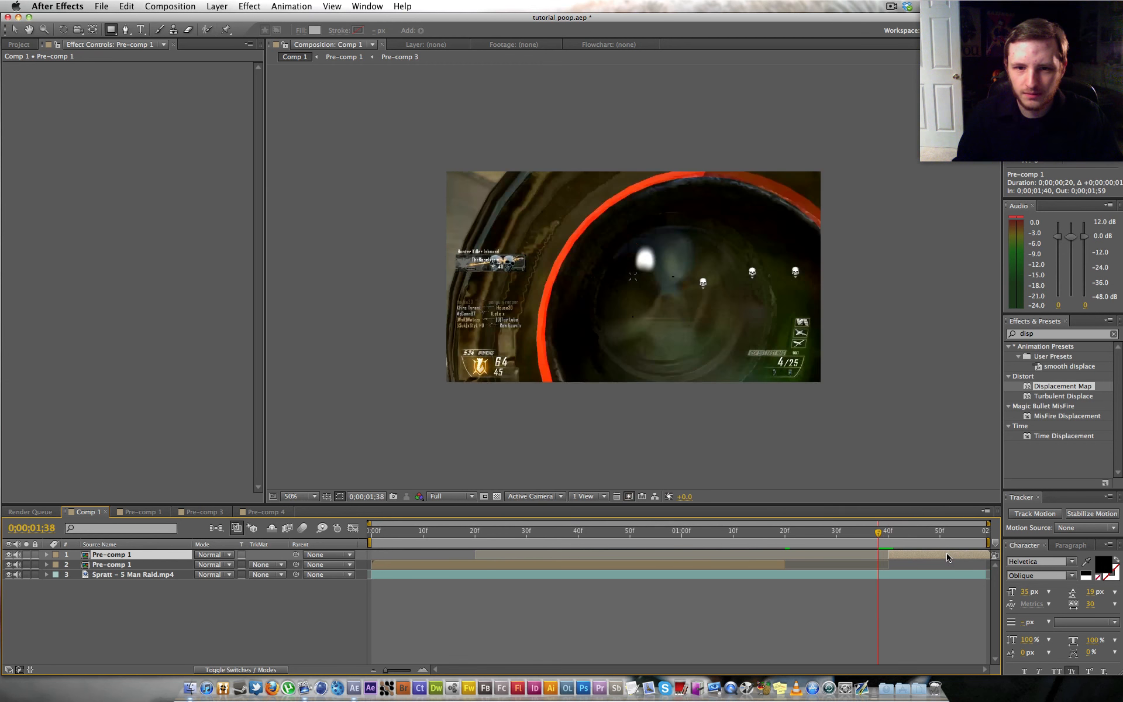
{"action": "key", "text": "Page_Down"}
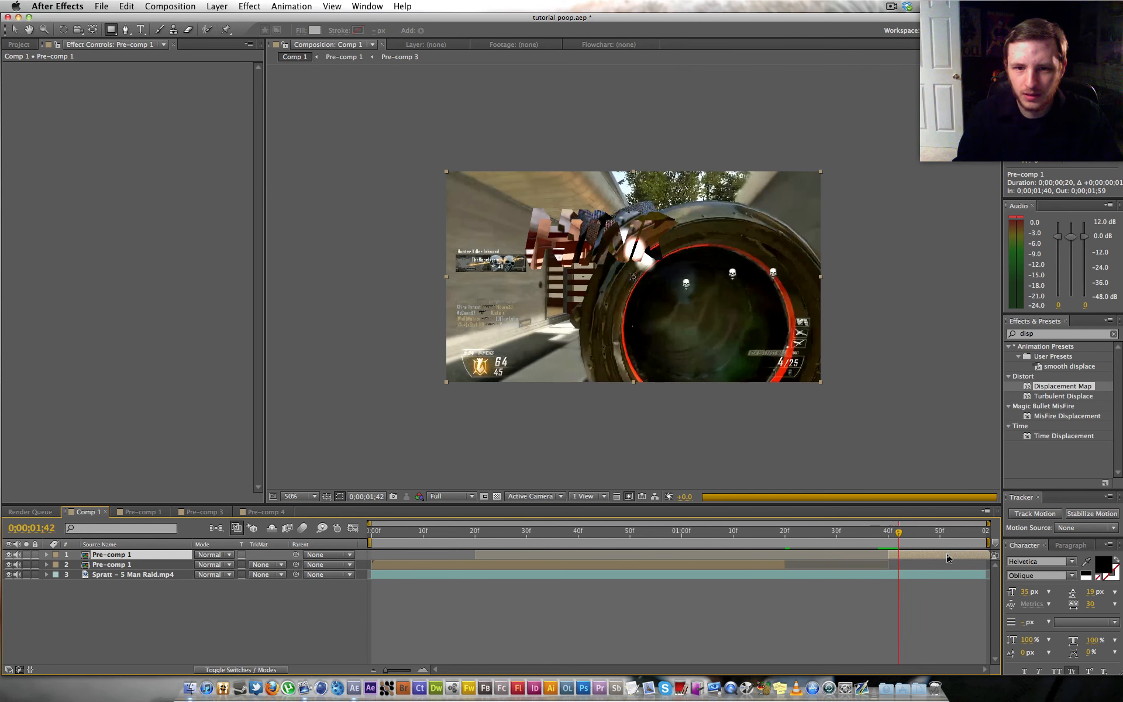
{"action": "key", "text": "Page_Up"}
{"action": "key", "text": "Page_Up"}
{"action": "key", "text": "Page_Up"}
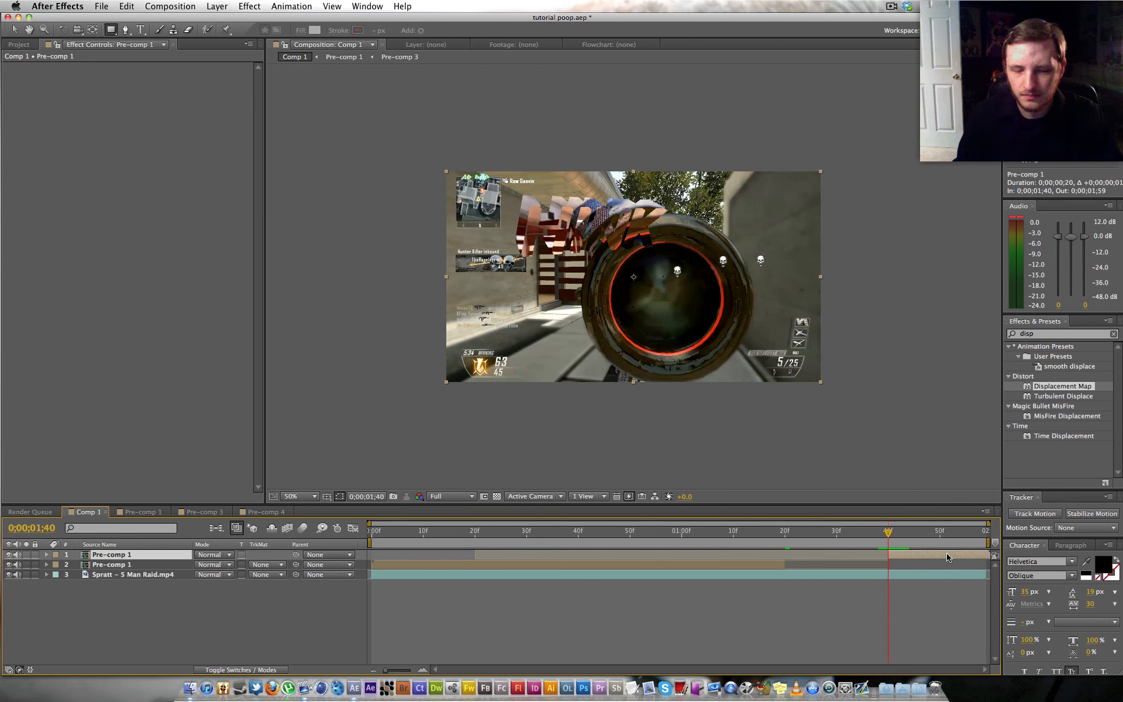
{"action": "key", "text": "Page_Down"}
{"action": "key", "text": "Page_Down"}
{"action": "key", "text": "Page_Down"}
{"action": "key", "text": "Page_Down"}
{"action": "key", "text": "Page_Down"}
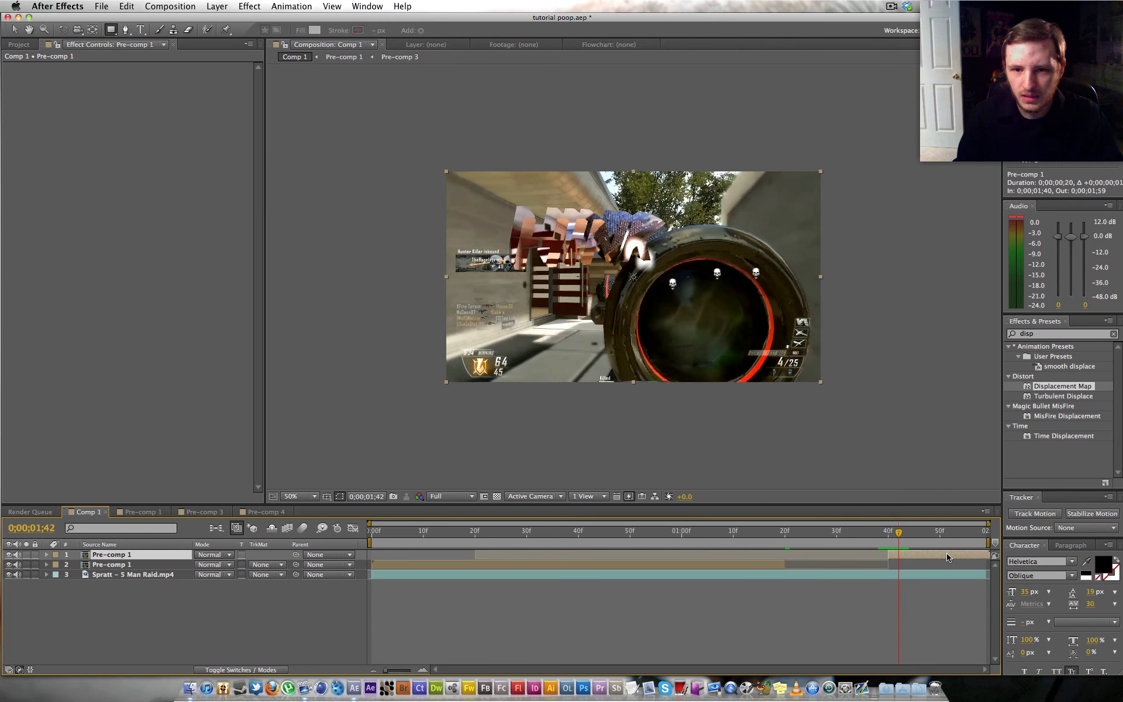
{"action": "key", "text": "Page_Up"}
{"action": "key", "text": "Page_Up"}
{"action": "key", "text": "Page_Up"}
{"action": "key", "text": "Page_Up"}
{"action": "key", "text": "Page_Up"}
{"action": "key", "text": "Page_Up"}
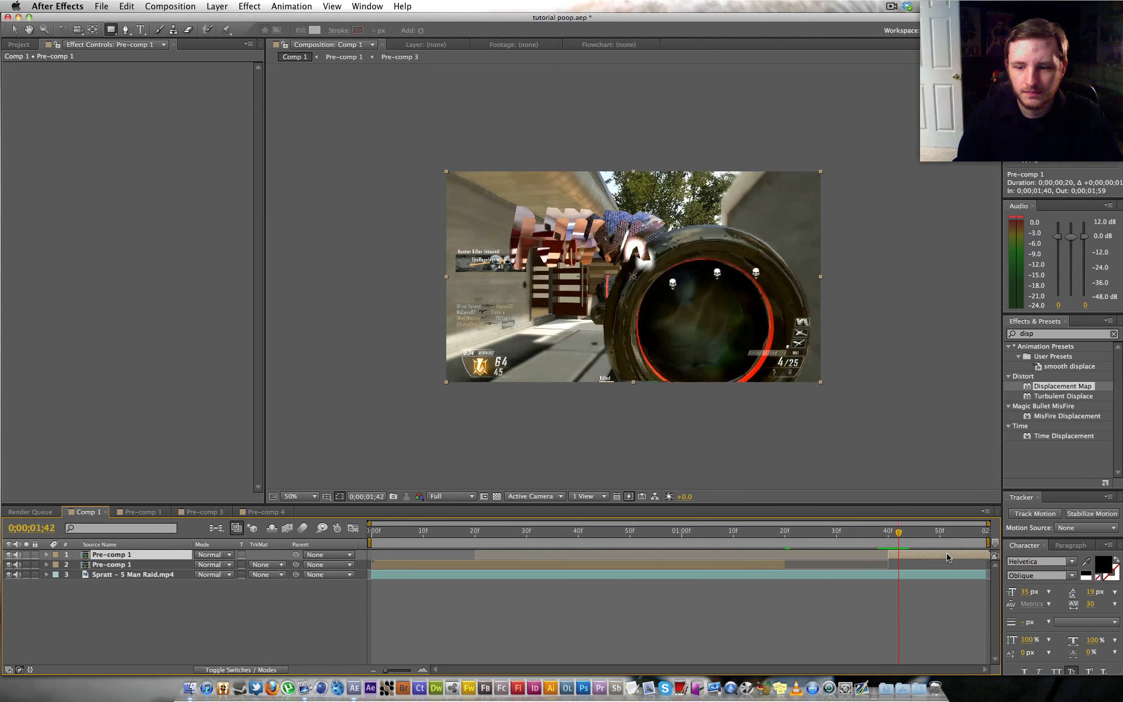
- Move the second Pre-comp 1 segment earlier so it starts at 0;00;01;37
{"action": "left_click_drag", "start_coordinate": [948, 557], "coordinate": [943, 557]}
{"action": "key", "text": "space"}
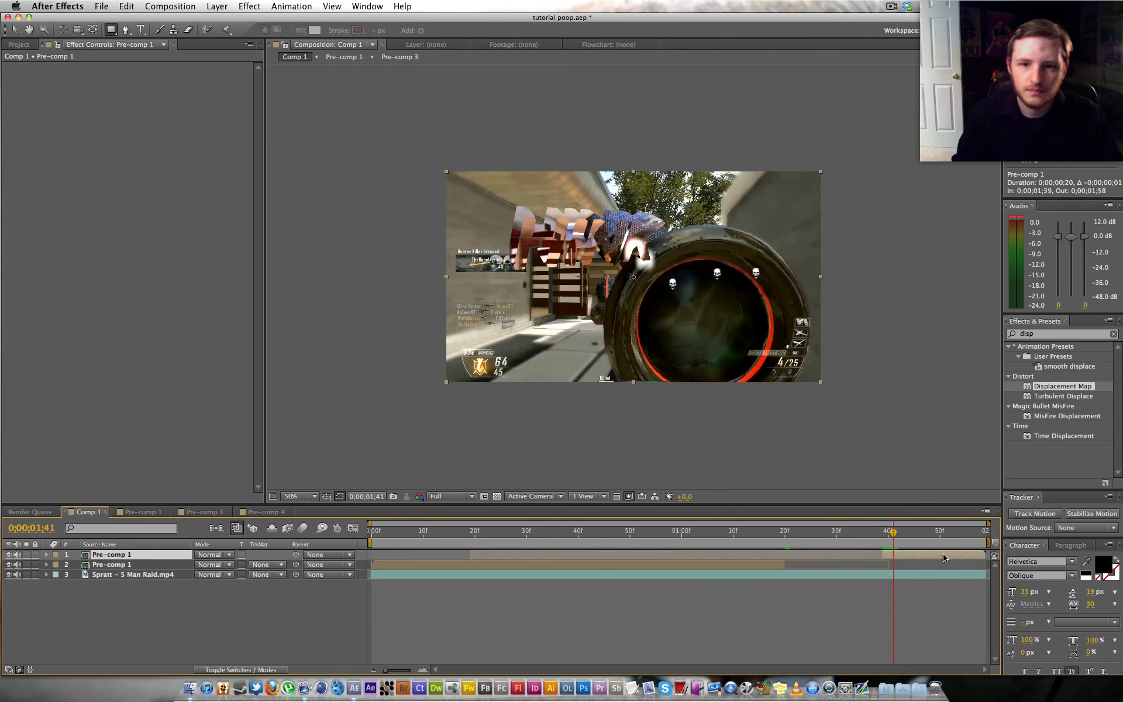
{"action": "left_click_drag", "start_coordinate": [869, 529], "coordinate": [890, 557]}
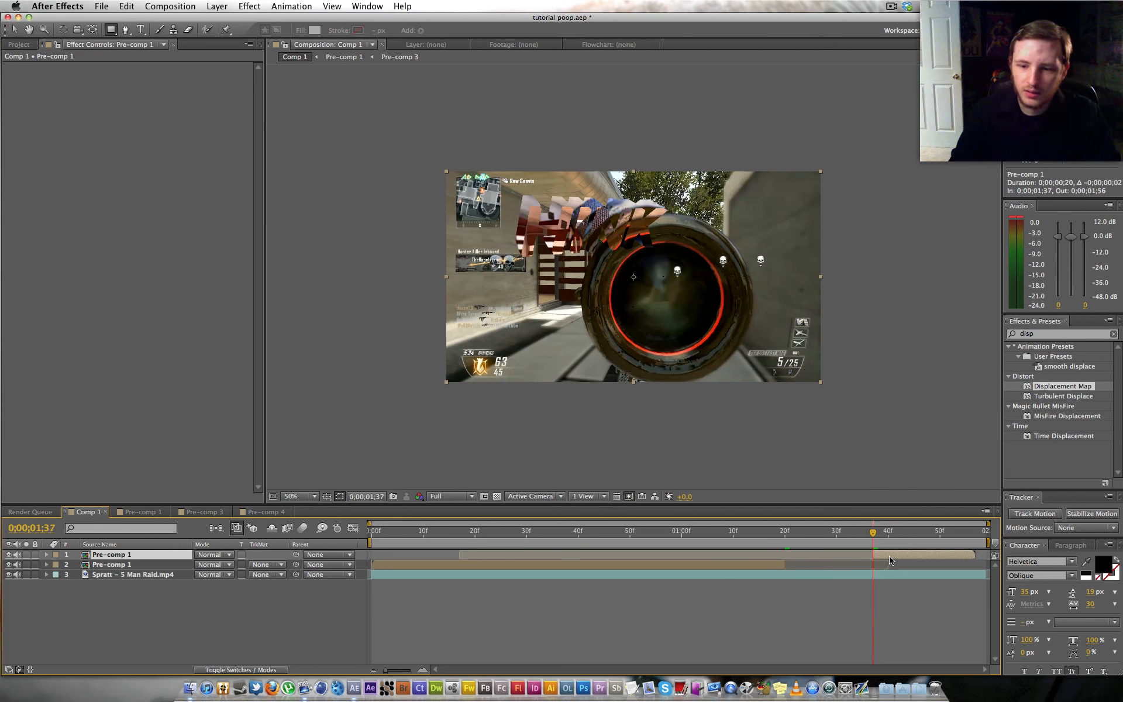
- Cut the 5 Man Raid gameplay footage at 0;00;01;37, removing the remainder, and check the result up to 0;00;01;56
{"action": "left_click", "coordinate": [901, 578]}
{"action": "key", "text": "super+shift+d"}
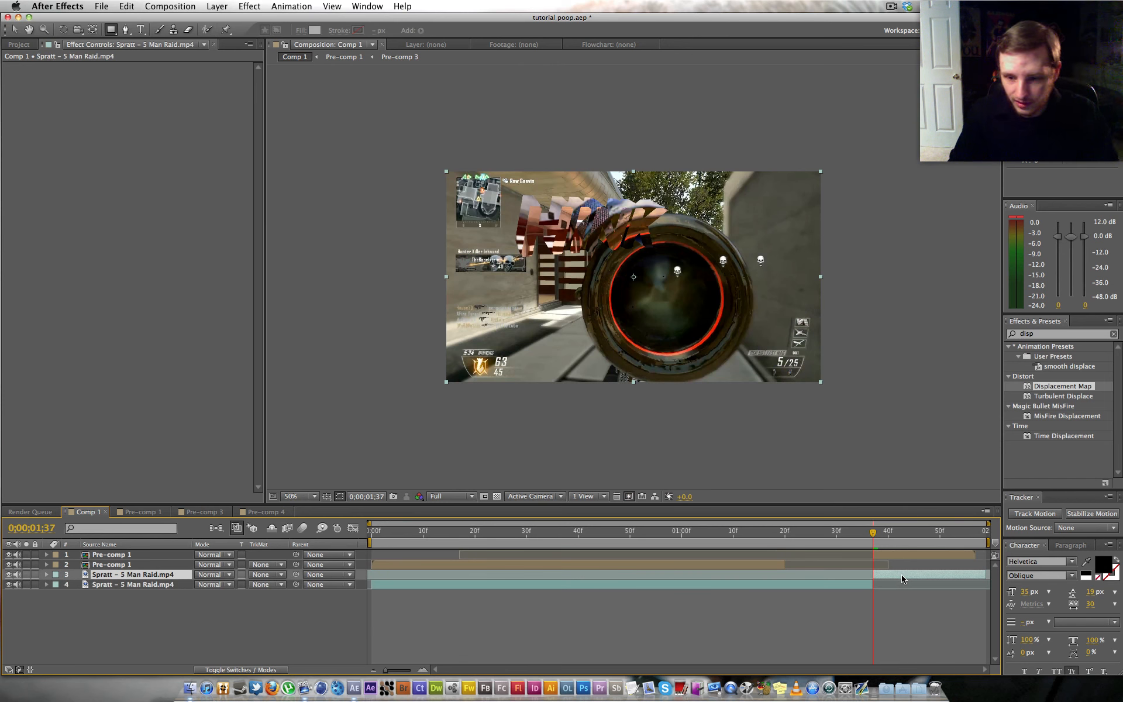
{"action": "key", "text": "Delete"}
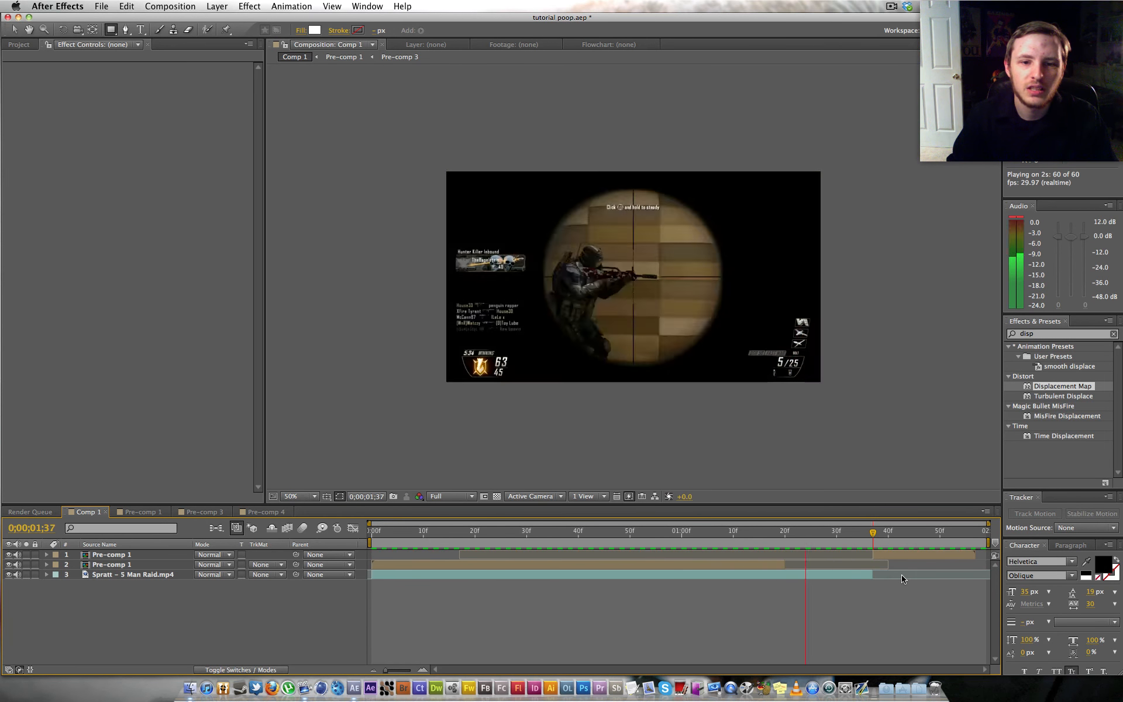
{"action": "key", "text": "space"}
{"action": "left_click_drag", "start_coordinate": [883, 533], "coordinate": [966, 522]}
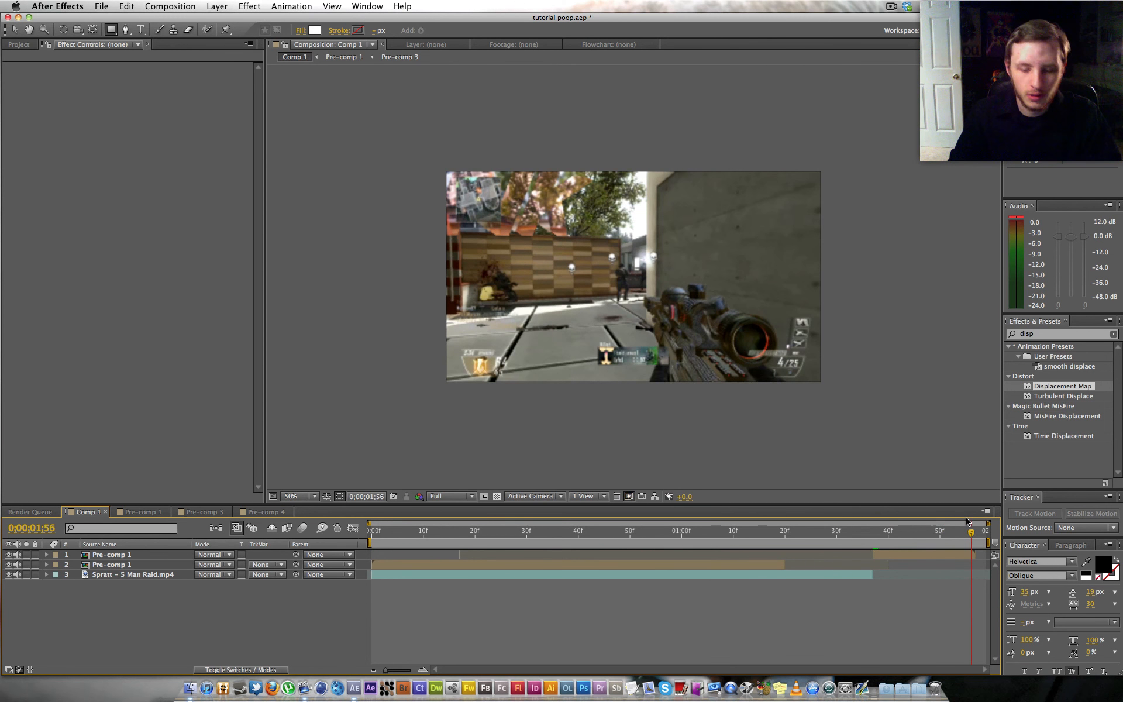